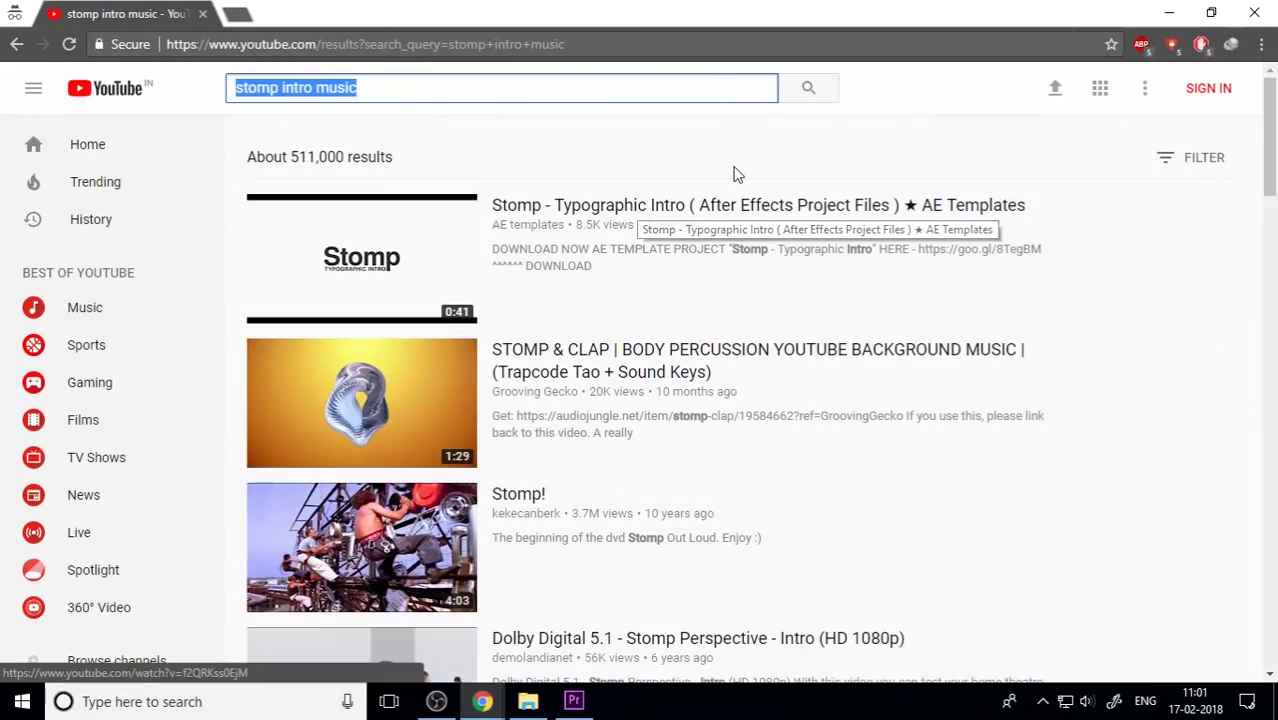
# Browse the 'stomp intro music' YouTube results, then bring up the Premiere Pro project.
pyautogui.click(625, 70)
pyautogui.scroll(-5, 642, 400)
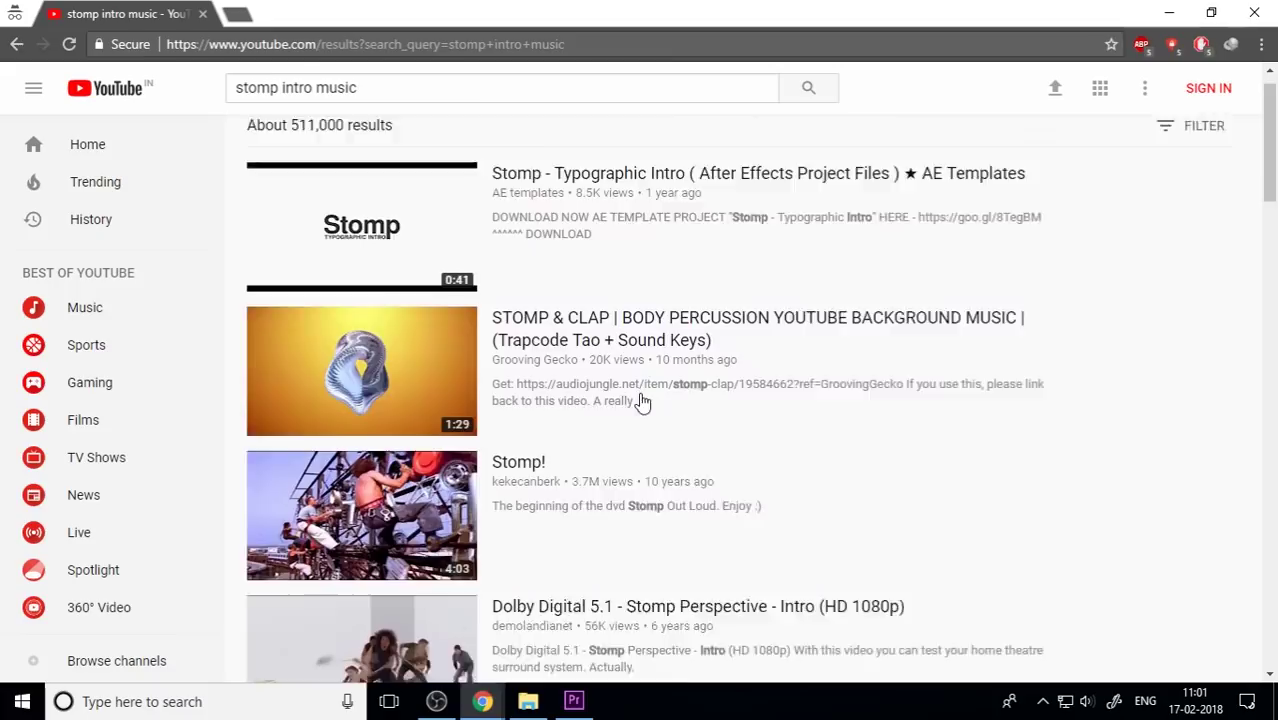
pyautogui.scroll(-3, 649, 440)
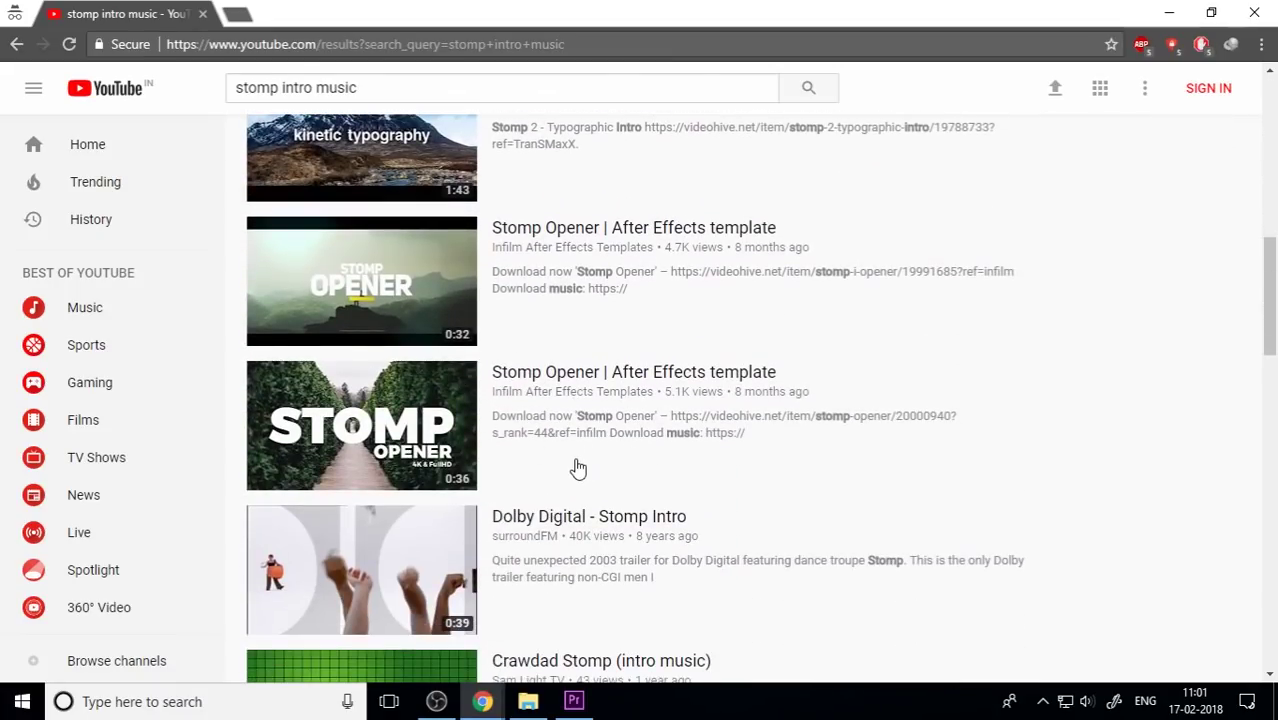
pyautogui.scroll(-2, 672, 498)
pyautogui.scroll(-3, 683, 515)
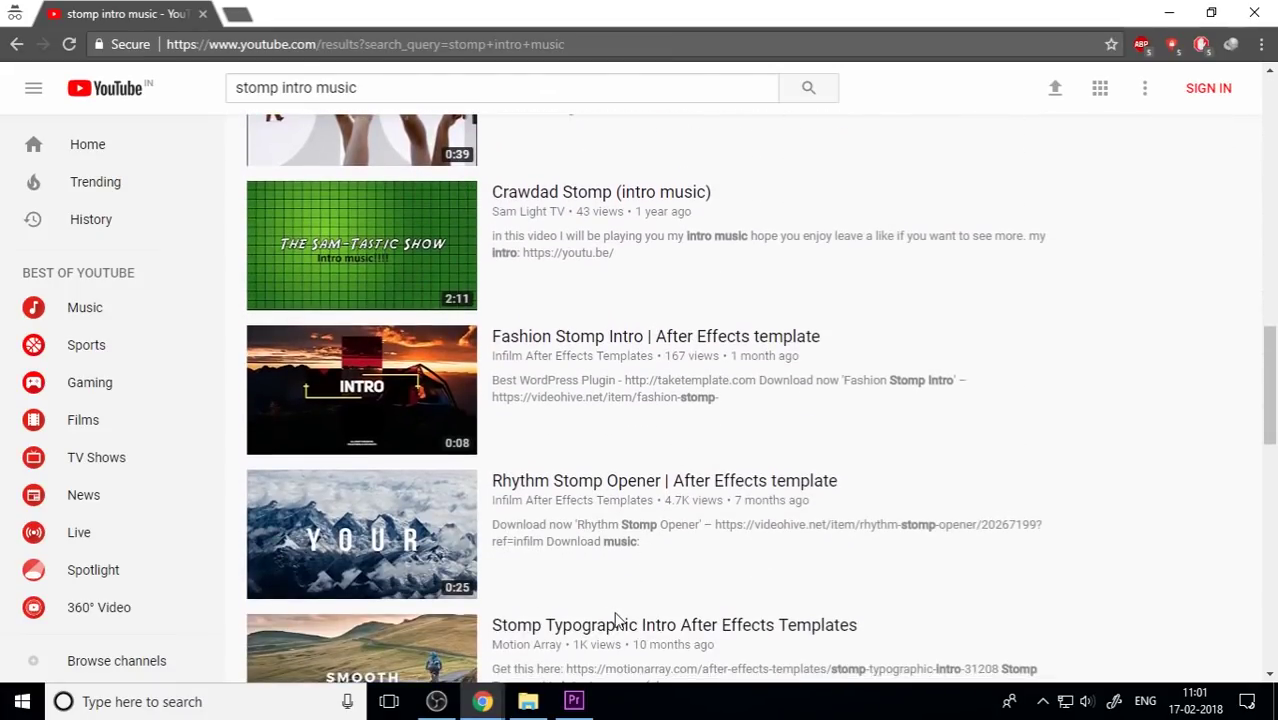
pyautogui.click(574, 701)
# Create Sequence 02 with the Canon XF MPEG2 720p30 preset and open SAMPLES.MP4 in the Source monitor.
pyautogui.click(432, 643)
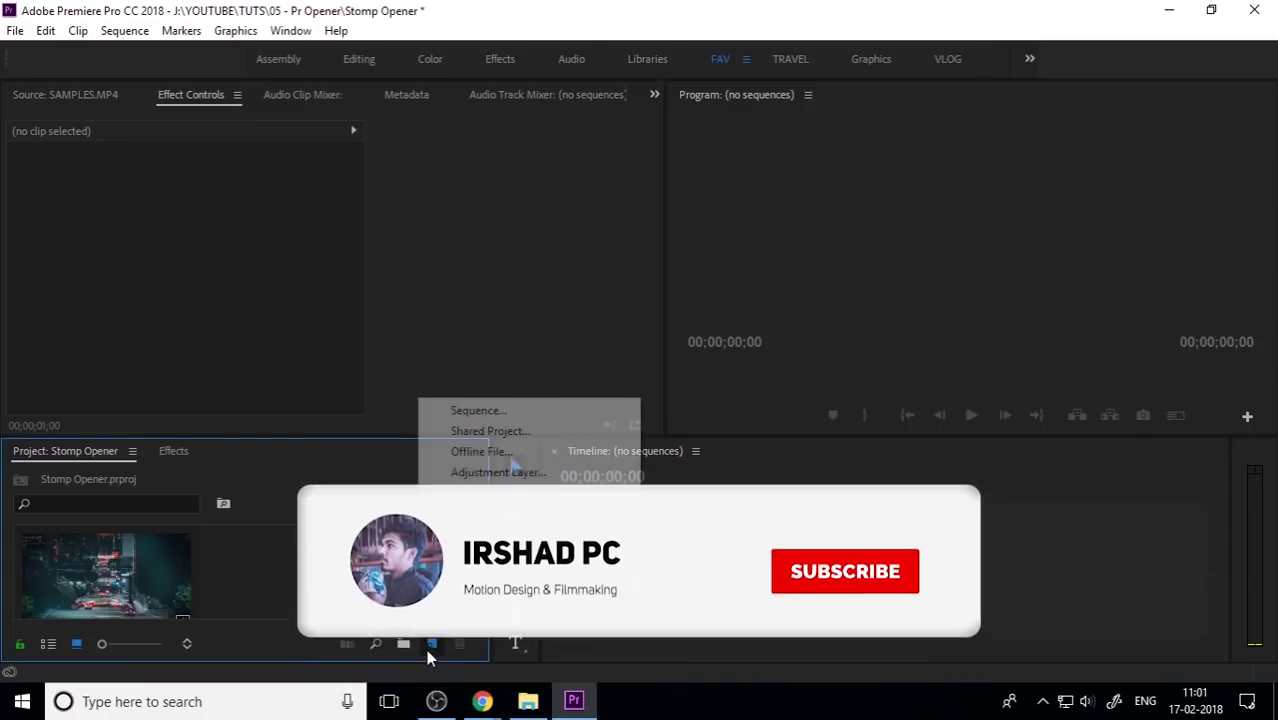
pyautogui.click(517, 414)
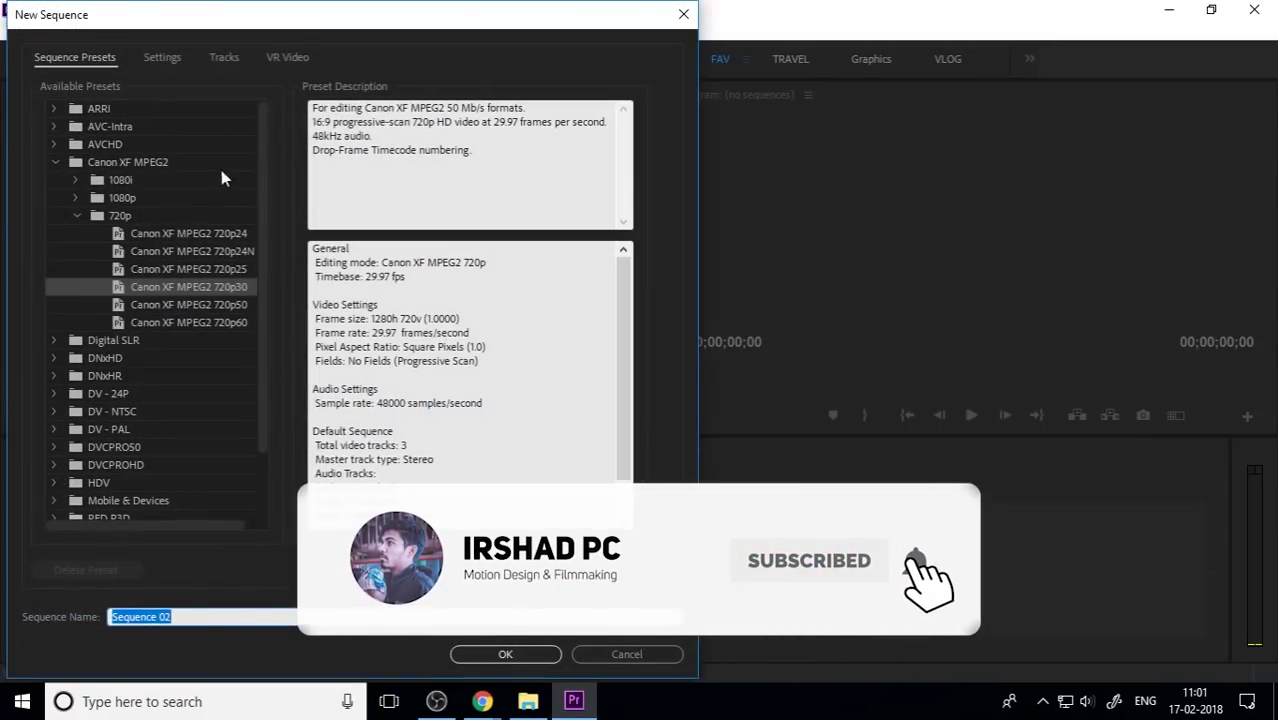
pyautogui.doubleClick(212, 291)
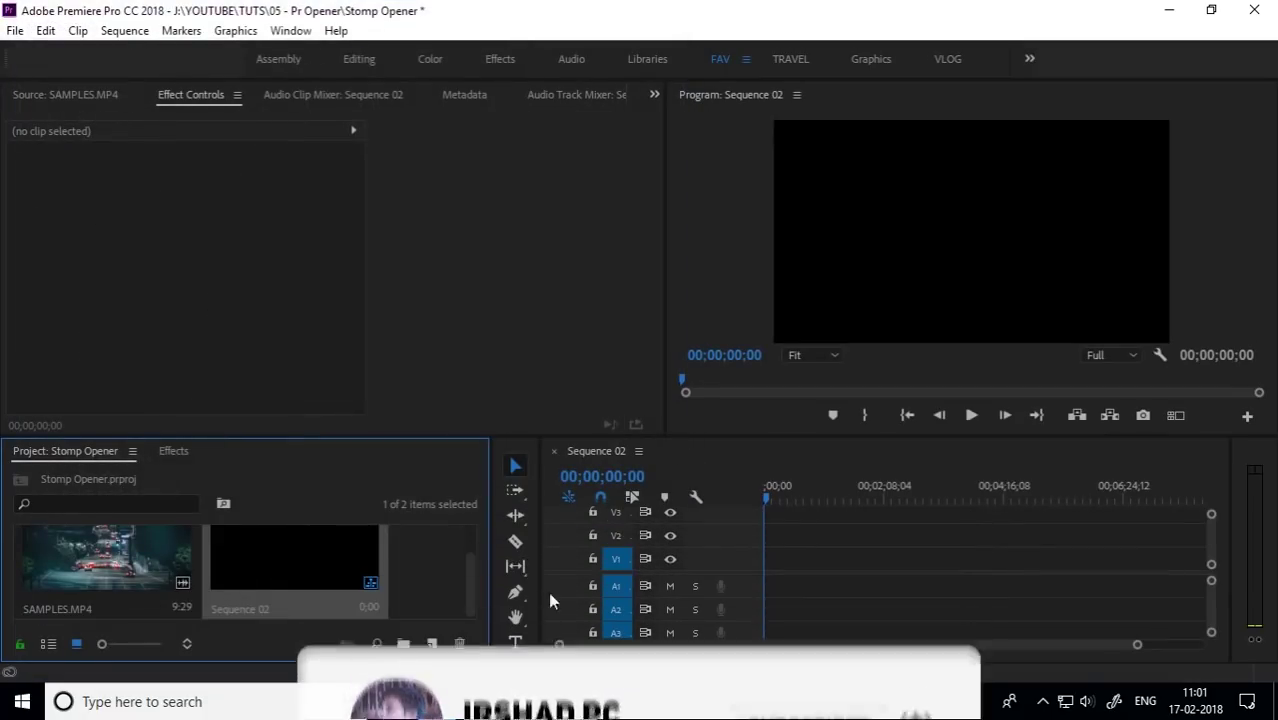
pyautogui.click(410, 603)
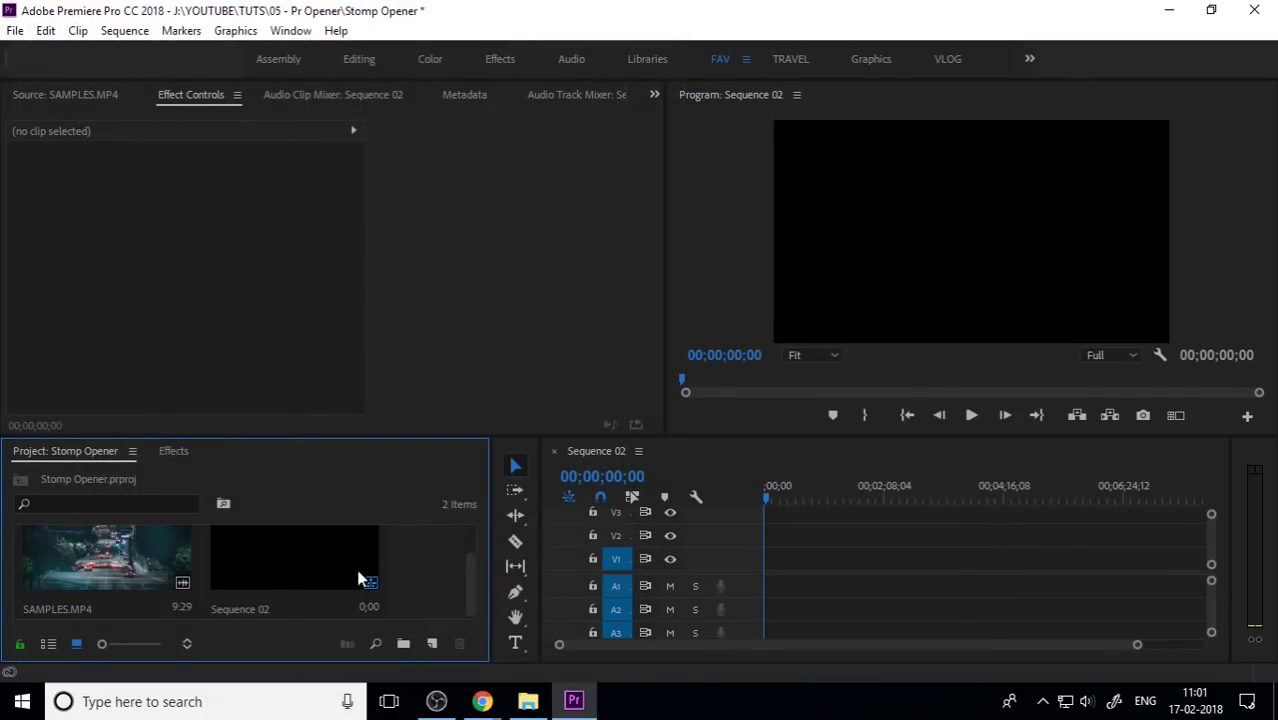
pyautogui.doubleClick(172, 541)
# Place only SAMPLES.MP4's audio at the start of A1 and preview the music.
pyautogui.press('Home')
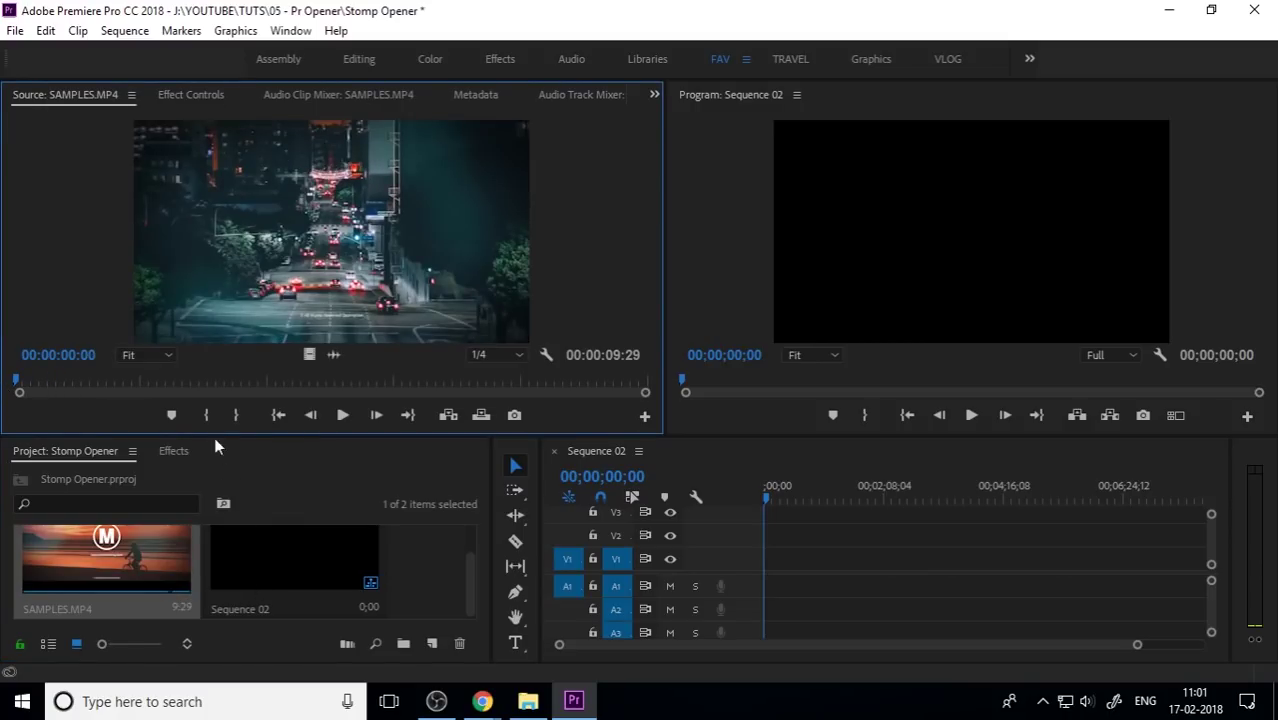
pyautogui.moveTo(334, 356); pyautogui.dragTo(772, 598)
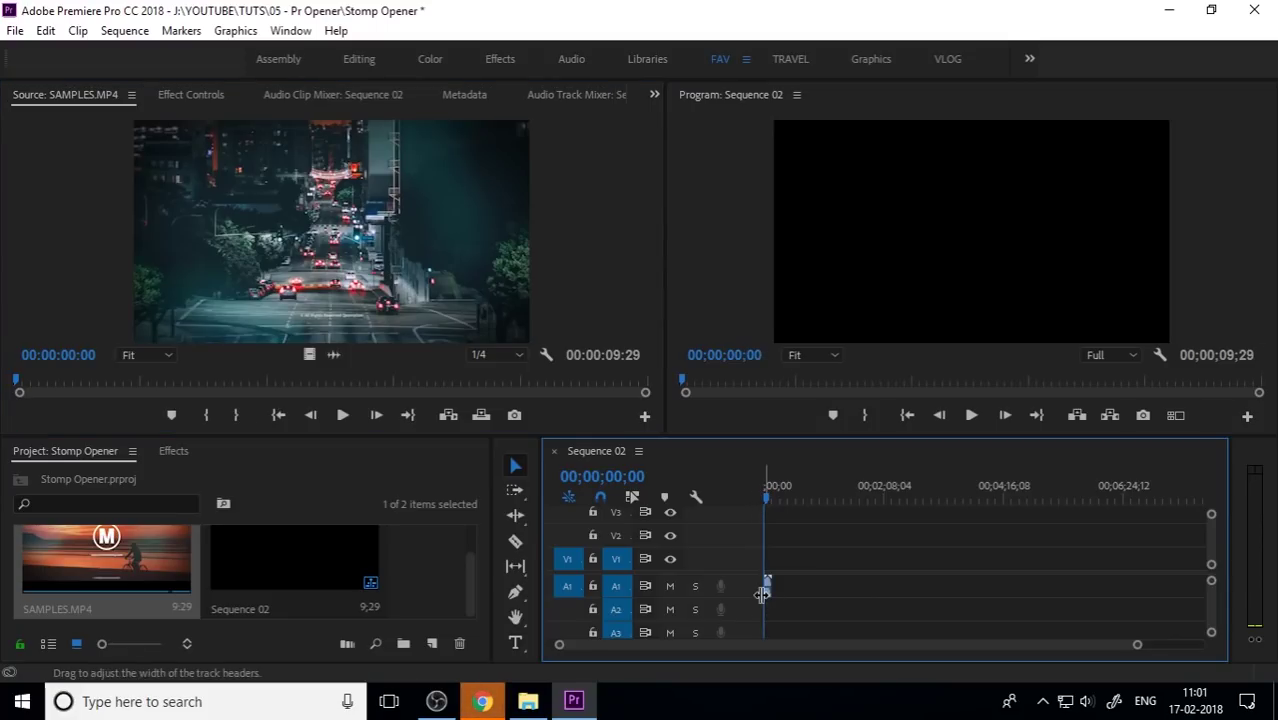
pyautogui.scroll(6, 824, 577)
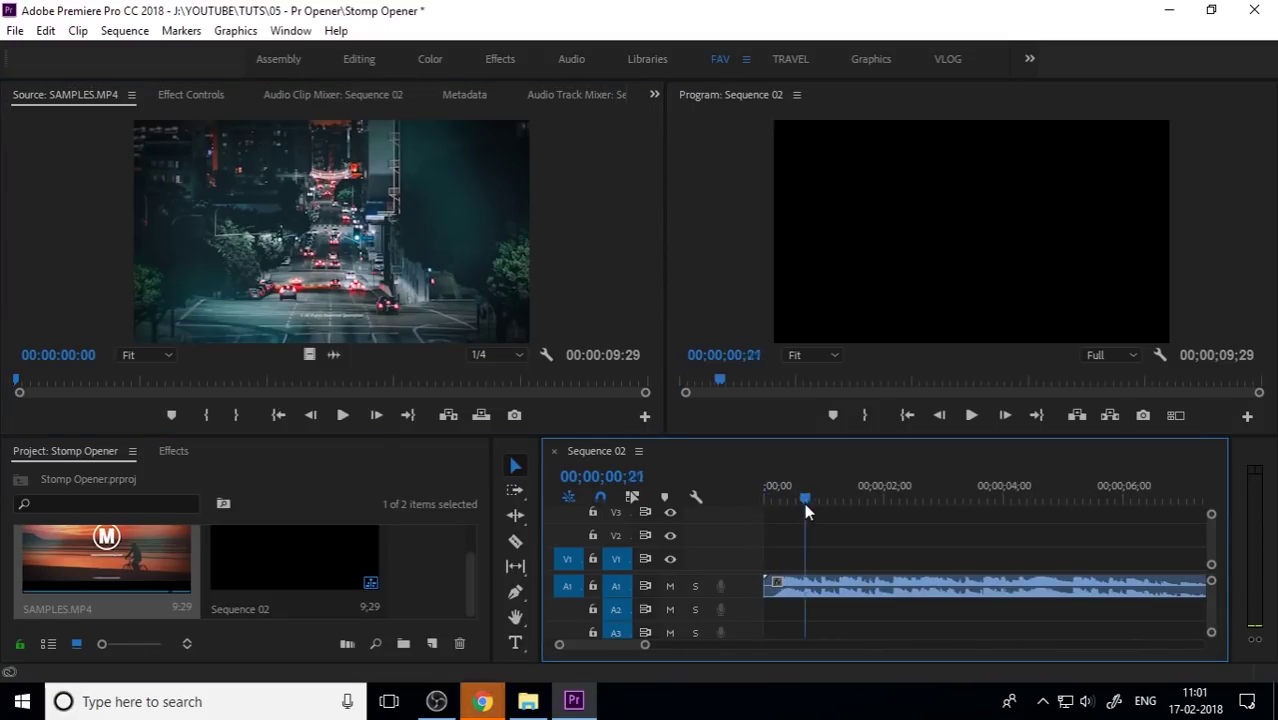
pyautogui.press('space')
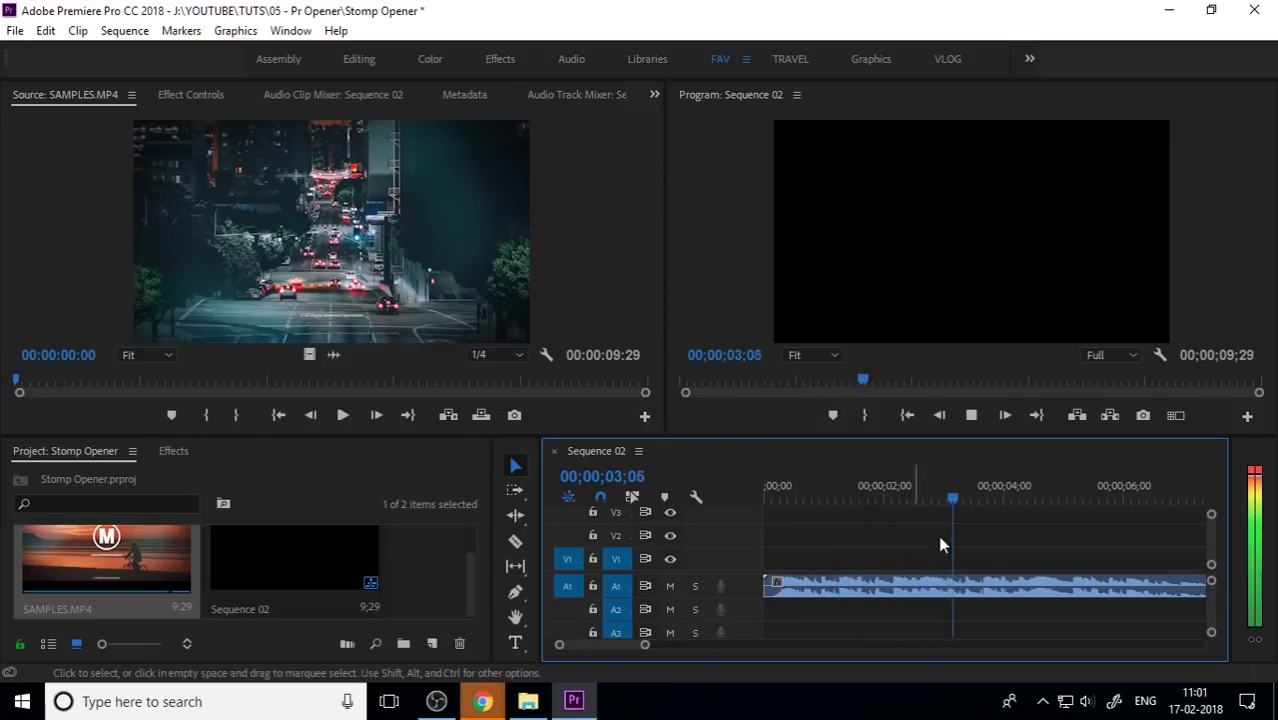
pyautogui.scroll(-3, 942, 520)
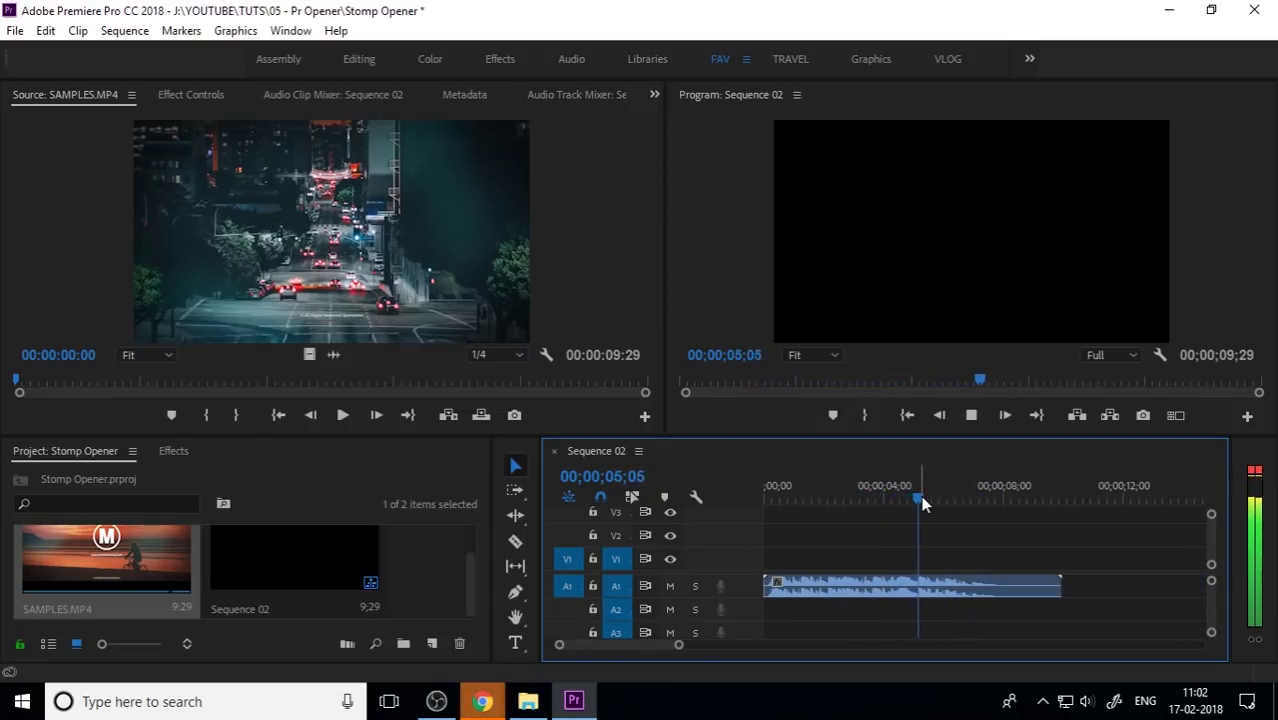
pyautogui.press('space')
pyautogui.press('Home')
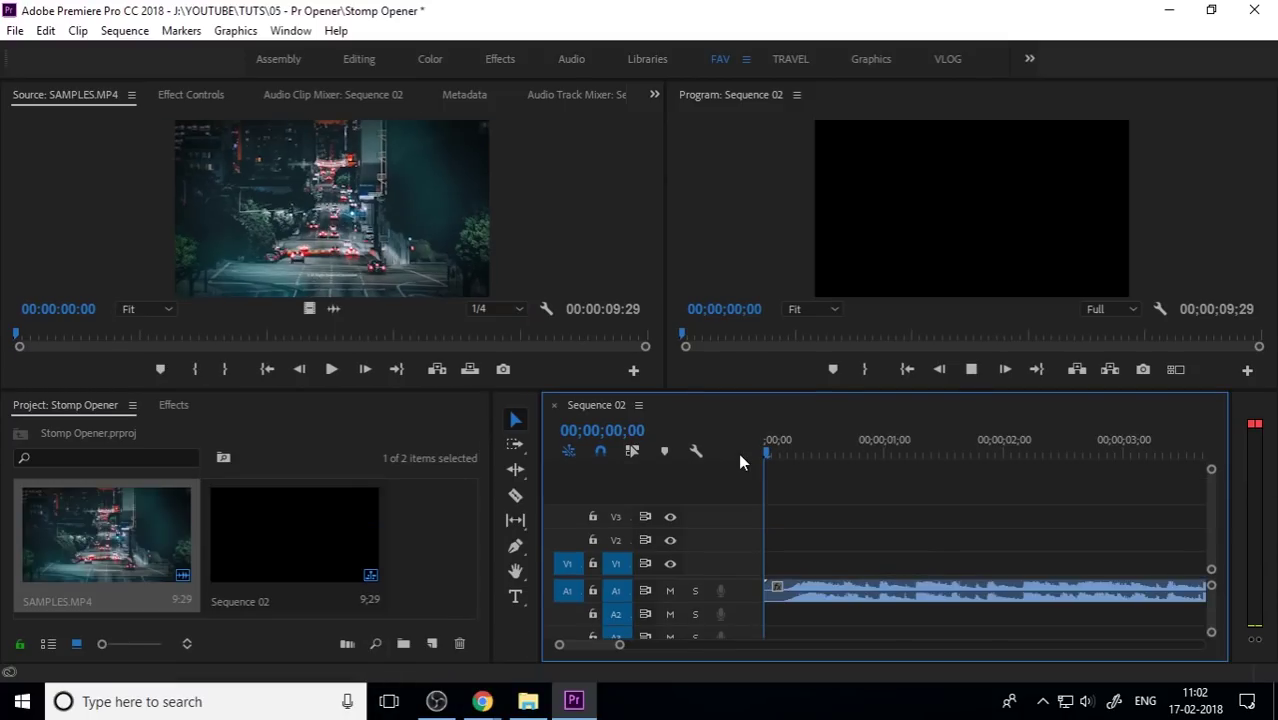
# Play the music's opening, drop trial beat markers, then undo the misplaced ones.
pyautogui.press('space')
pyautogui.press('Home')
pyautogui.click(796, 451)
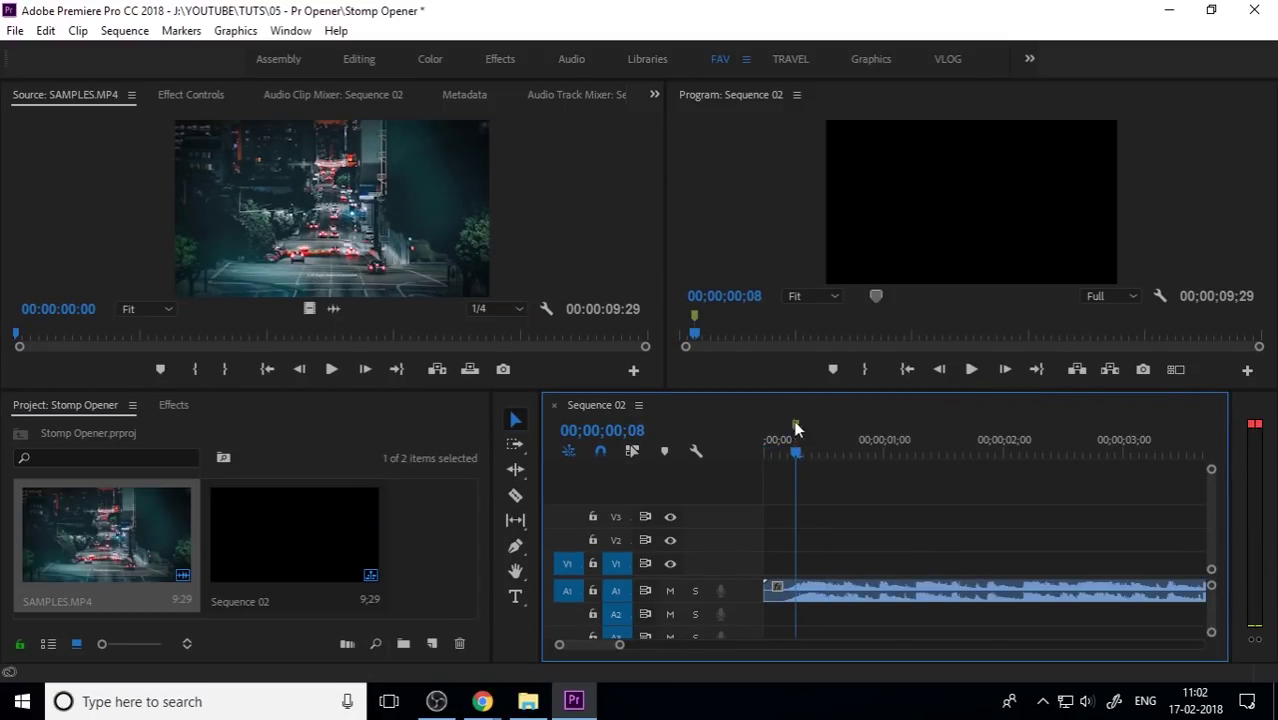
pyautogui.moveTo(800, 458); pyautogui.dragTo(731, 474)
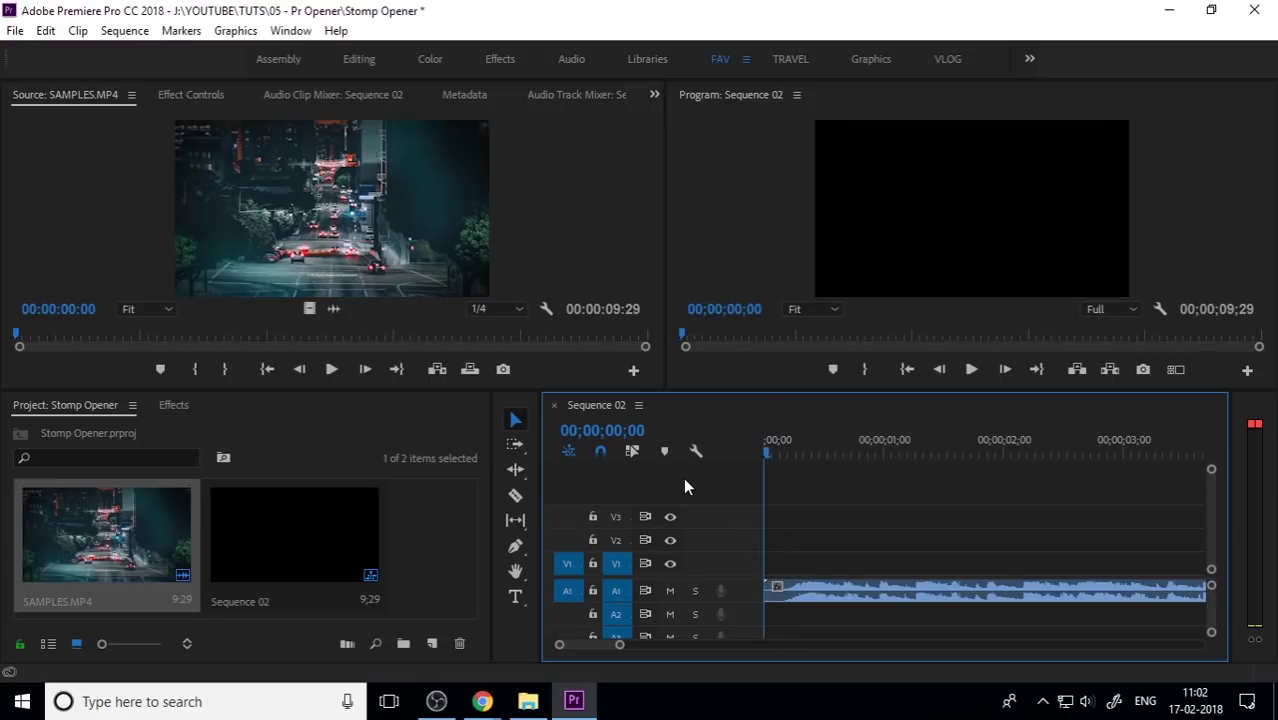
pyautogui.press('space')
pyautogui.press('m')
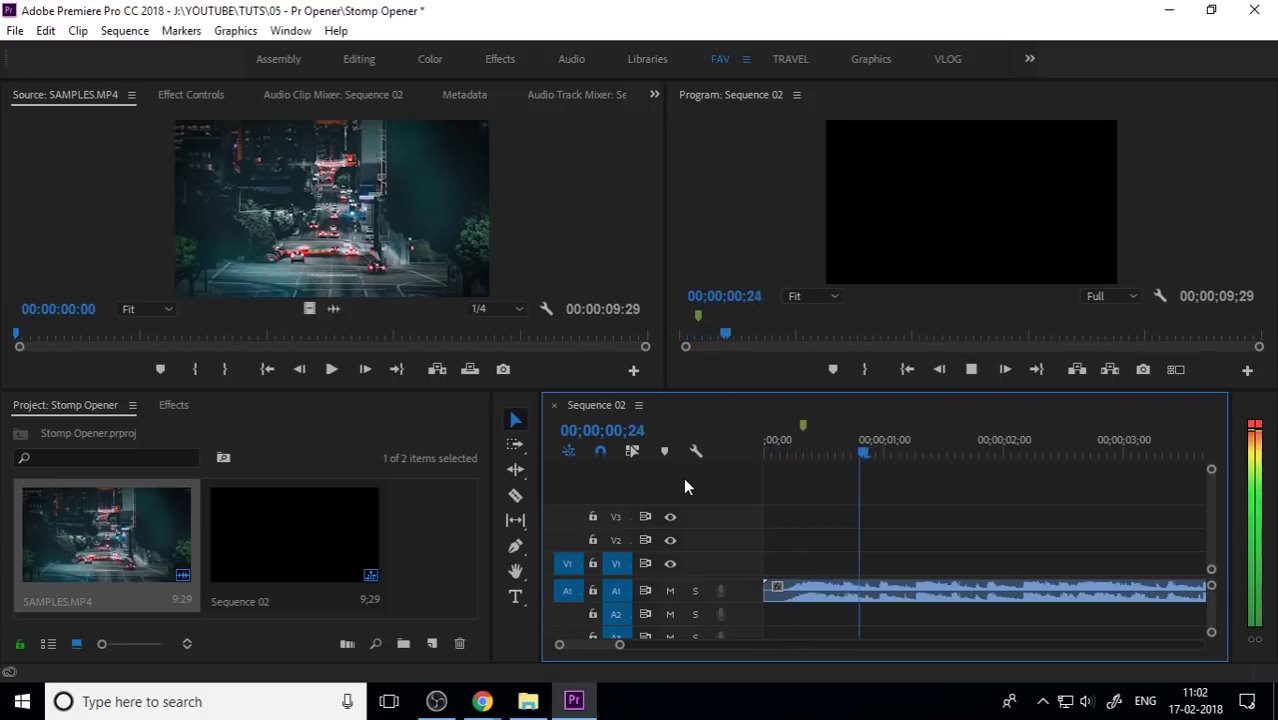
pyautogui.press('m')
pyautogui.press('m')
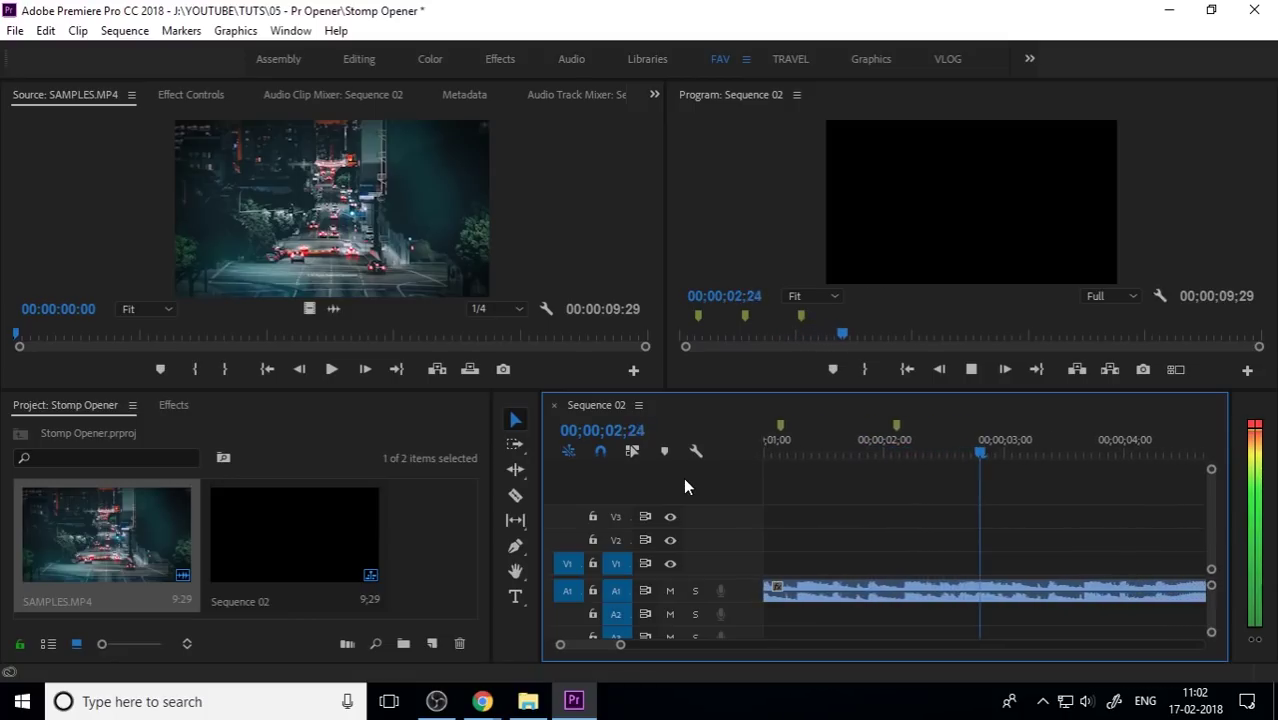
pyautogui.press('space')
pyautogui.hotkey('ctrl', 'z')
pyautogui.hotkey('ctrl', 'z')
pyautogui.moveTo(869, 442); pyautogui.dragTo(650, 487)
pyautogui.press('-')
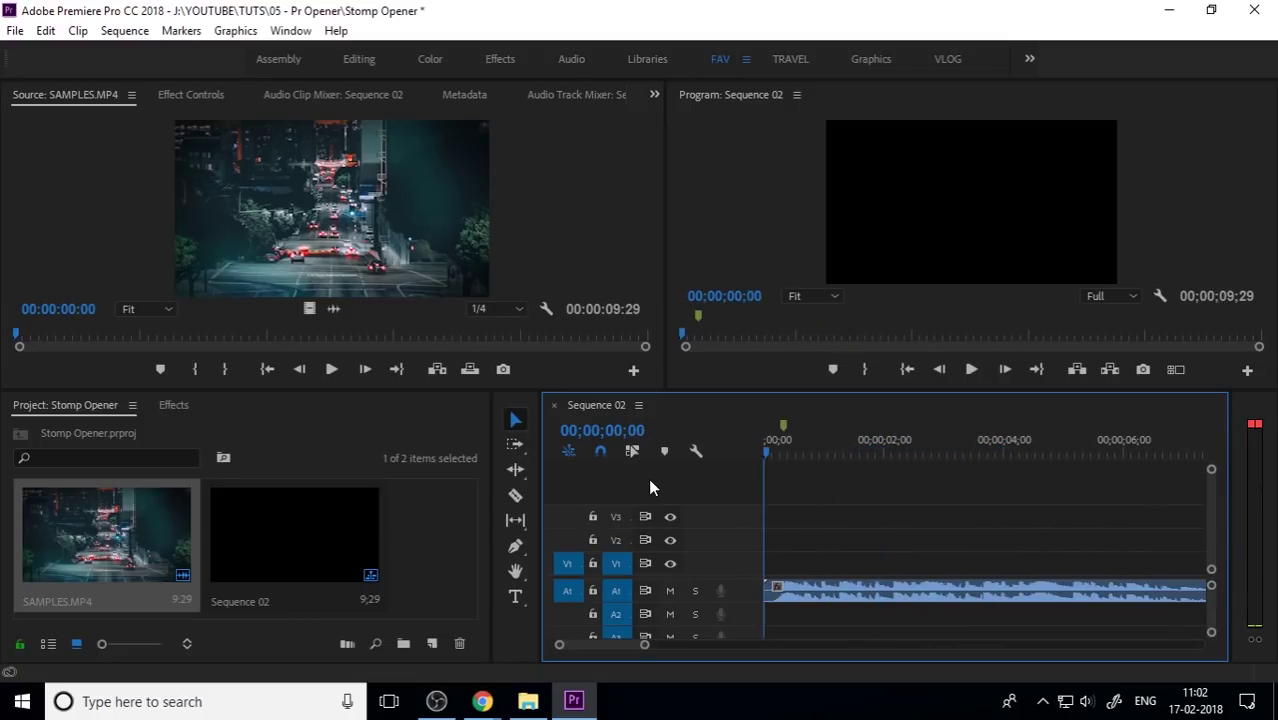
# Mark beats at about 01;06, 02;04, 03;10, 03;21 and 04;19 during playback.
pyautogui.press('space')
pyautogui.press('m')
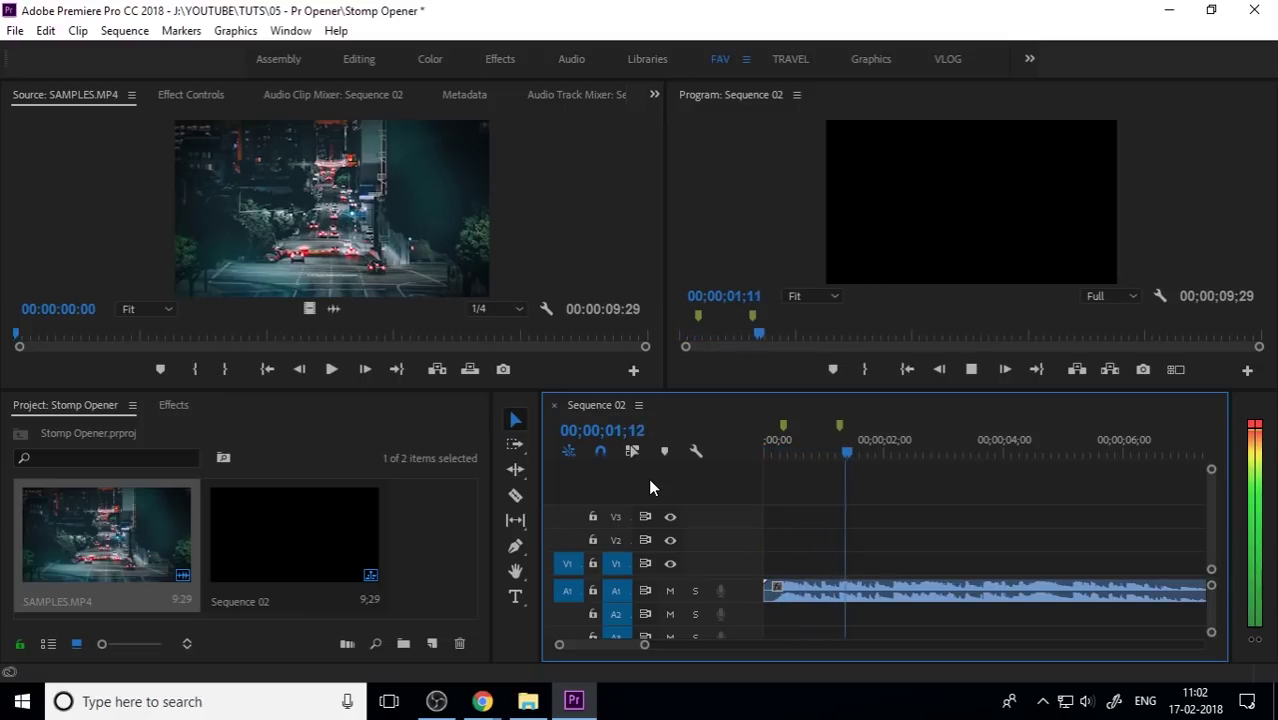
pyautogui.press('m')
pyautogui.press('m')
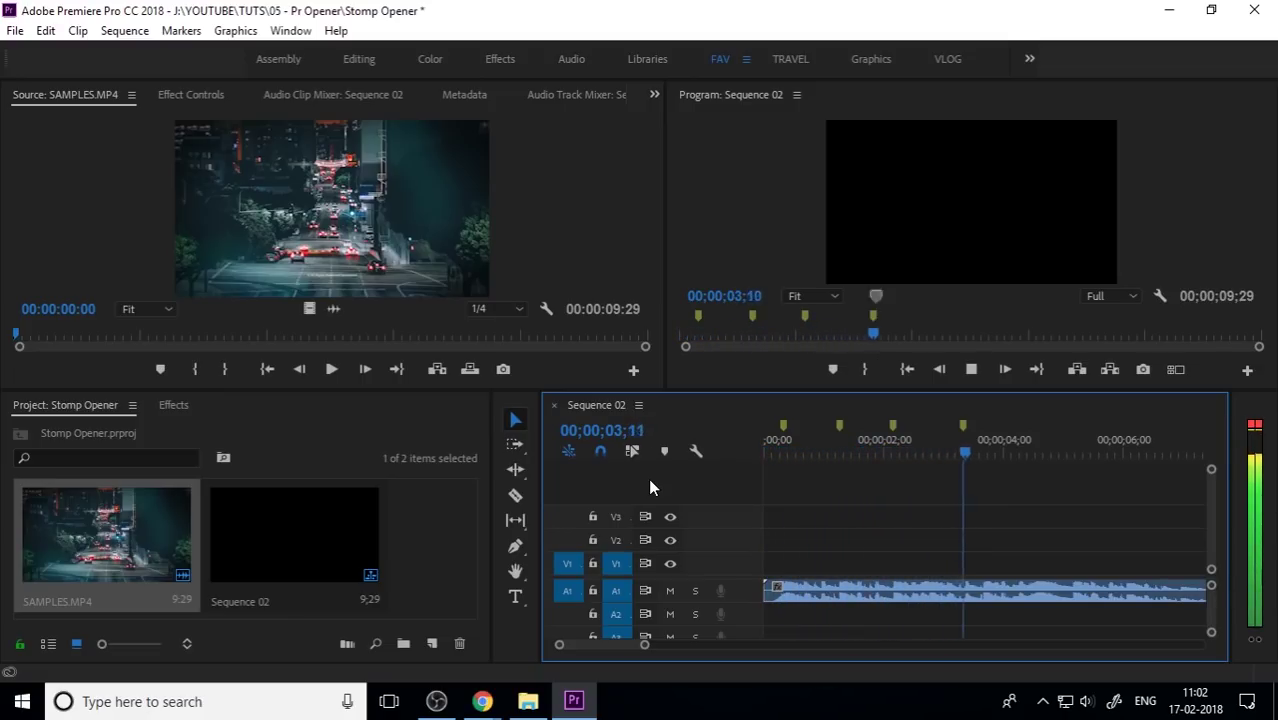
pyautogui.press('space')
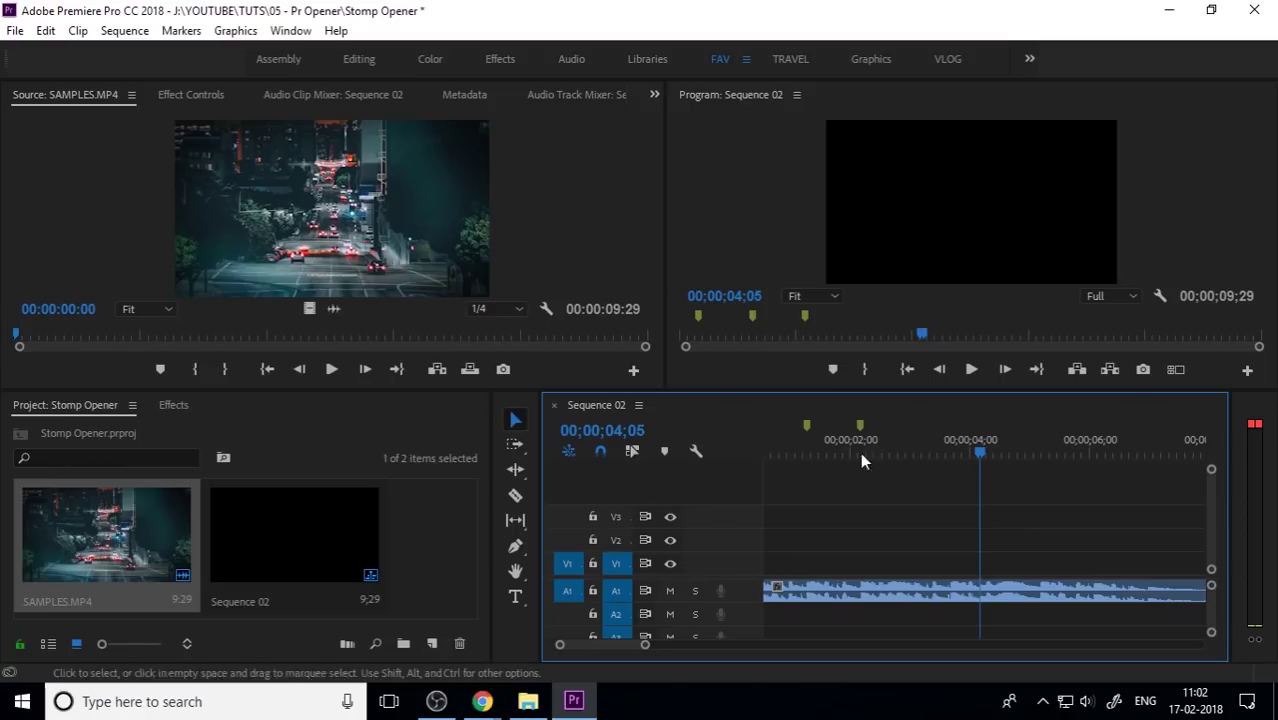
pyautogui.click(886, 440)
pyautogui.press('space')
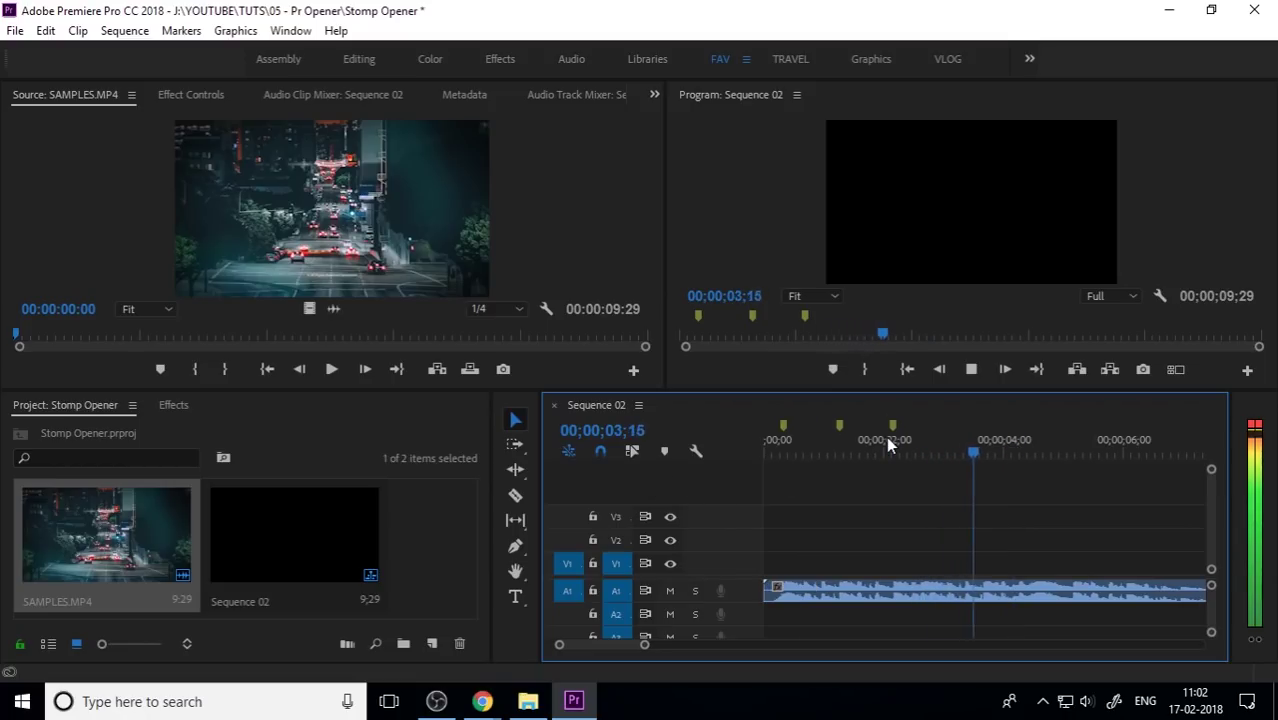
pyautogui.press('m')
pyautogui.press('m')
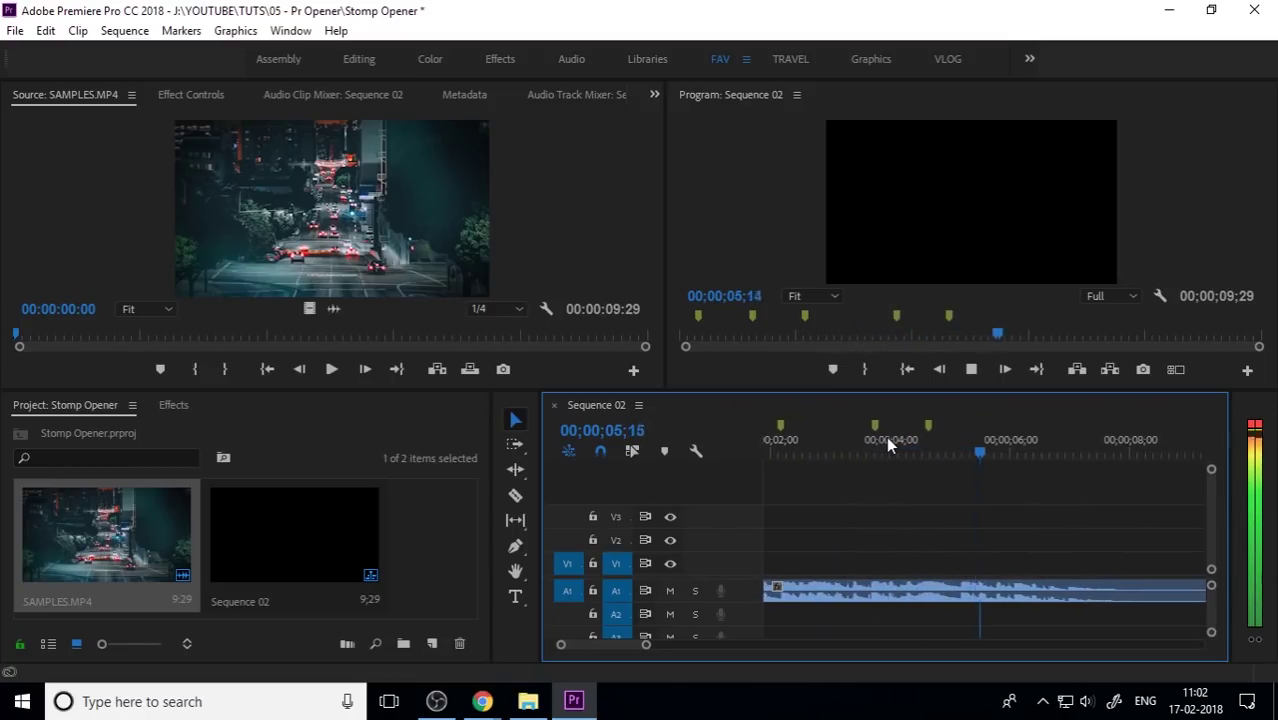
pyautogui.press('space')
pyautogui.moveTo(941, 443); pyautogui.dragTo(941, 443)
# Replay the sequence from the start to check the marker timing.
pyautogui.press('Home')
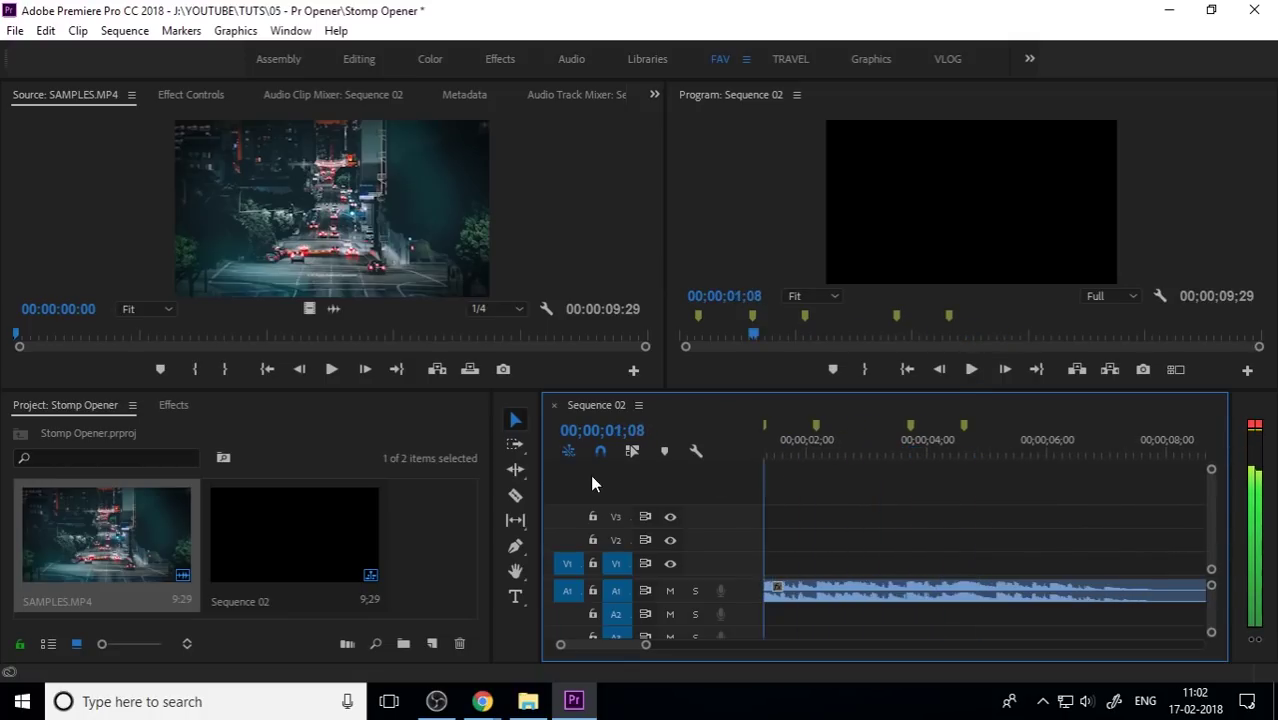
pyautogui.click(876, 449)
pyautogui.press('space')
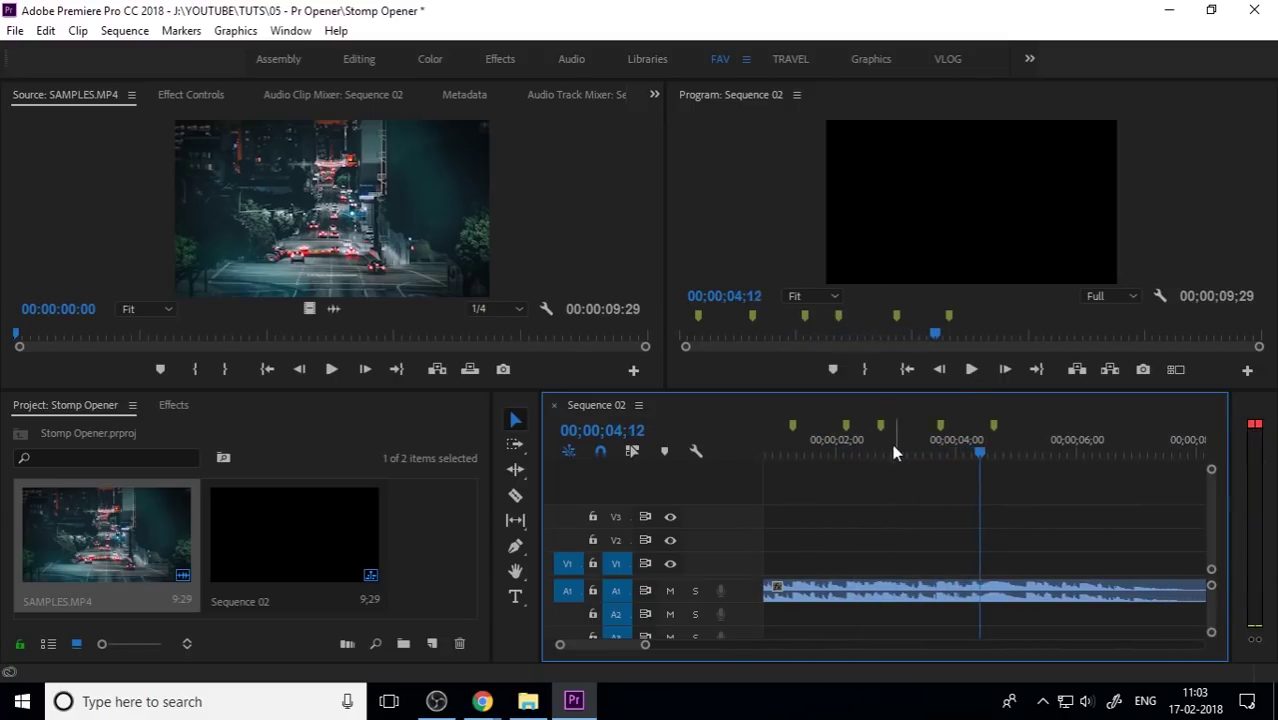
pyautogui.press('space')
pyautogui.press('Home')
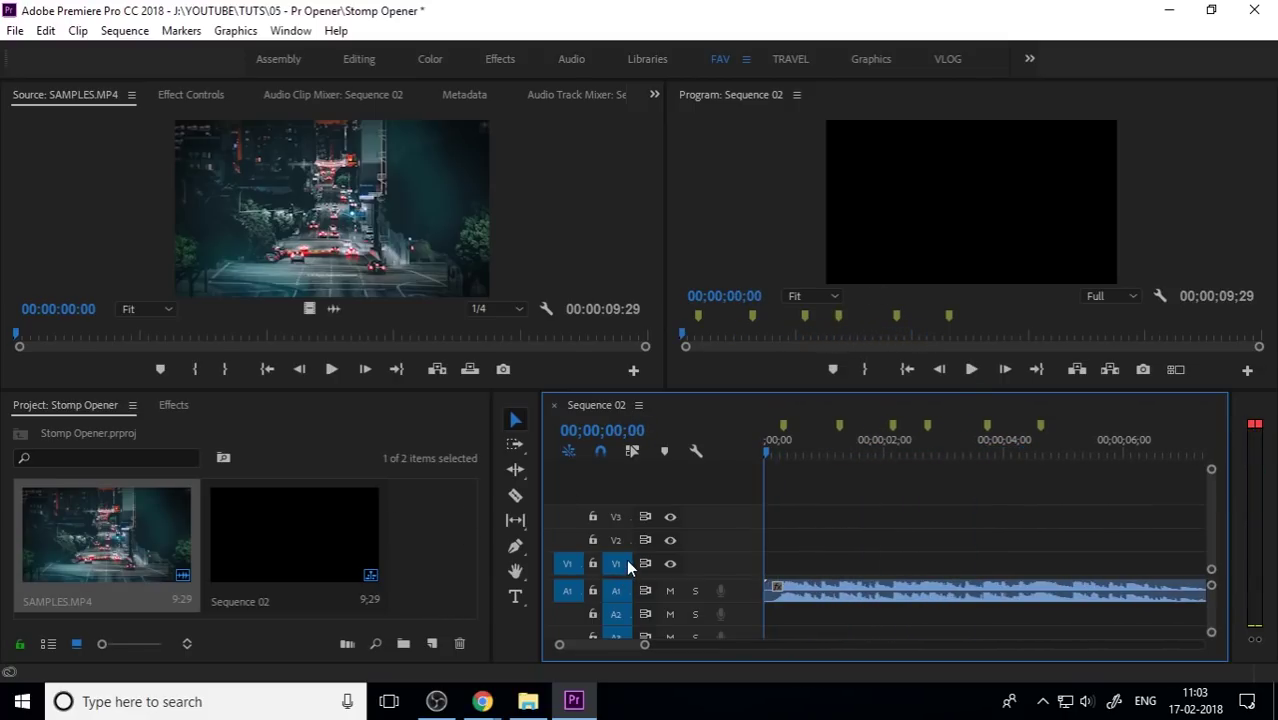
# Create a PHOTOS bin and import the ten photos into it.
pyautogui.click(434, 550)
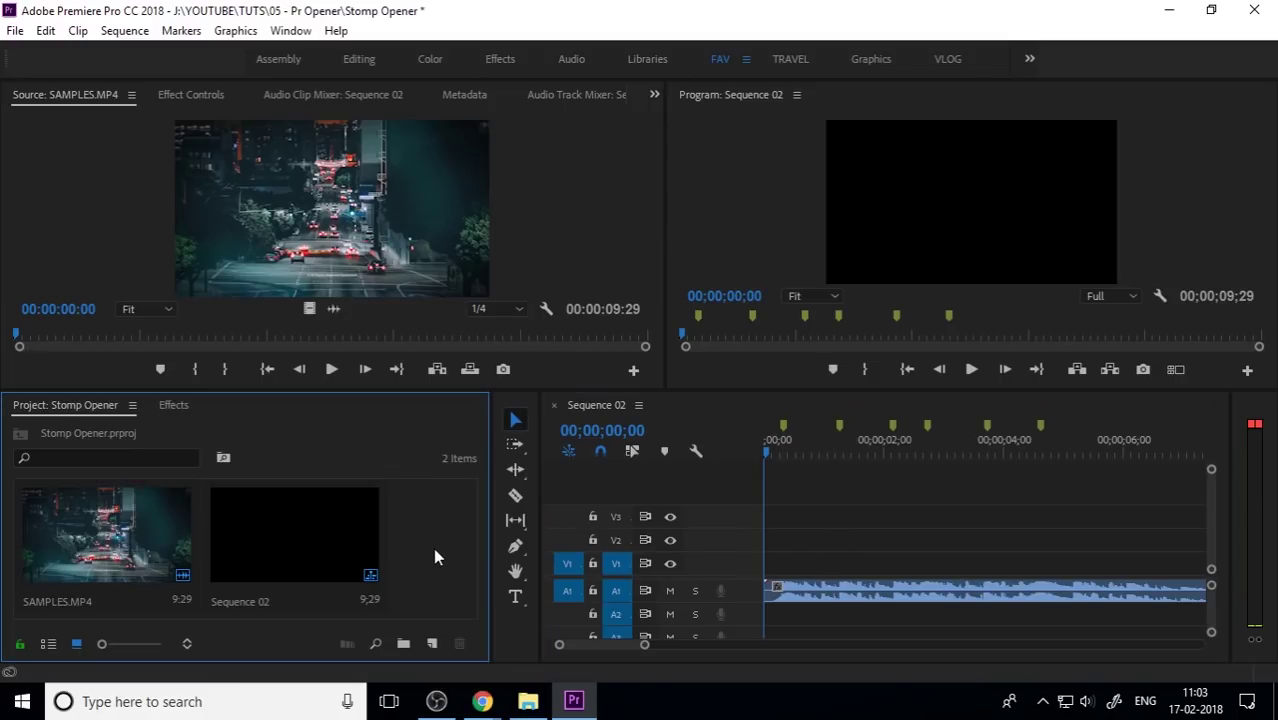
pyautogui.click(404, 643)
pyautogui.write('PHOTOS')
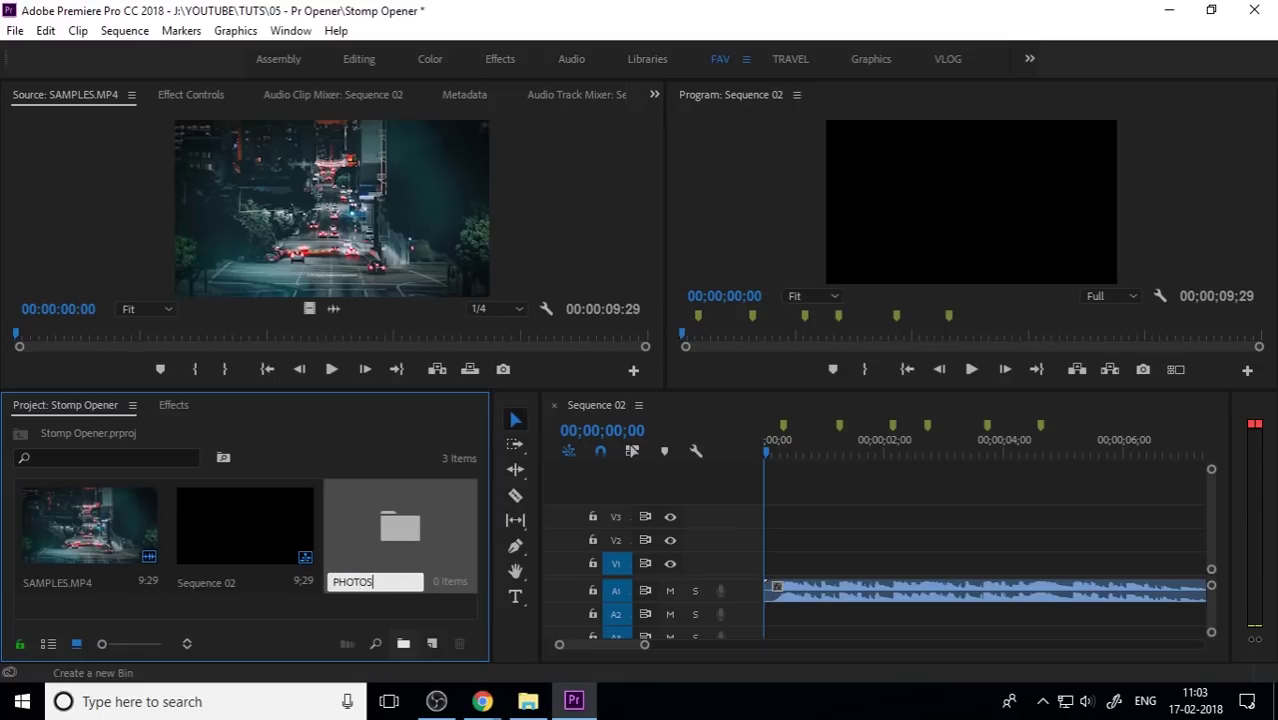
pyautogui.press('Return')
pyautogui.doubleClick(419, 550)
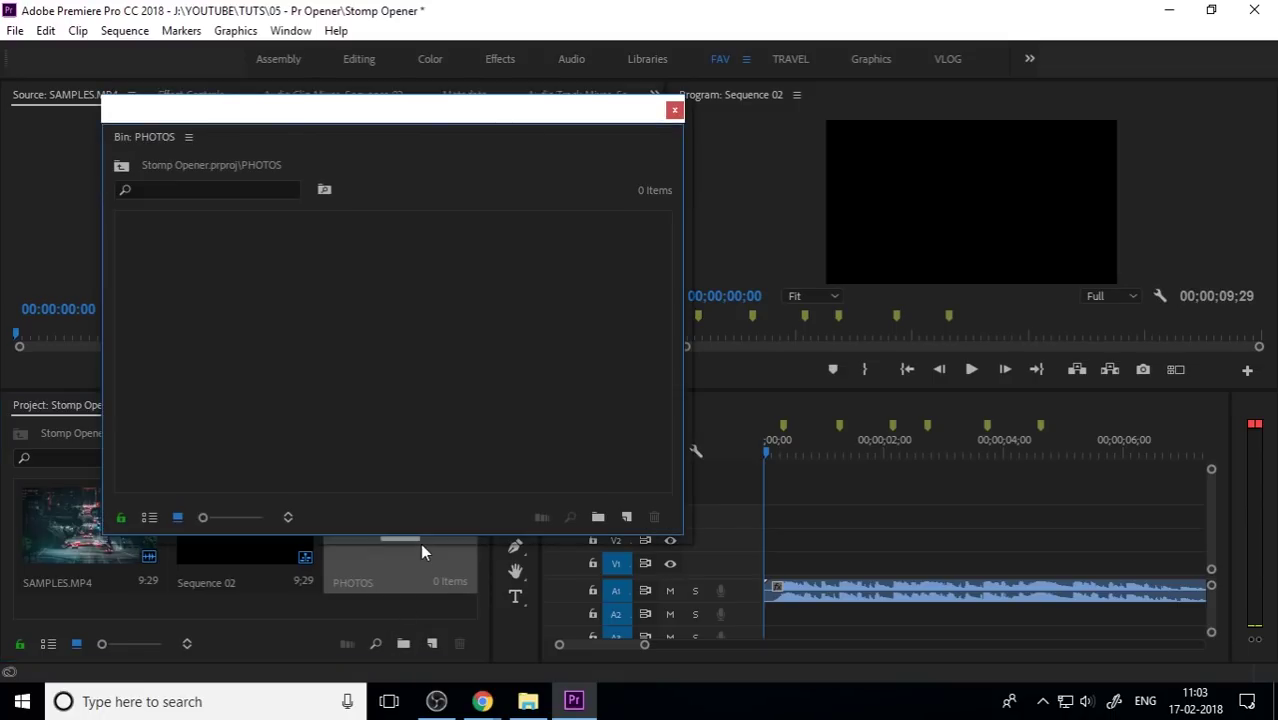
pyautogui.hotkey('alt', 'Tab')
pyautogui.moveTo(720, 200); pyautogui.dragTo(232, 420)
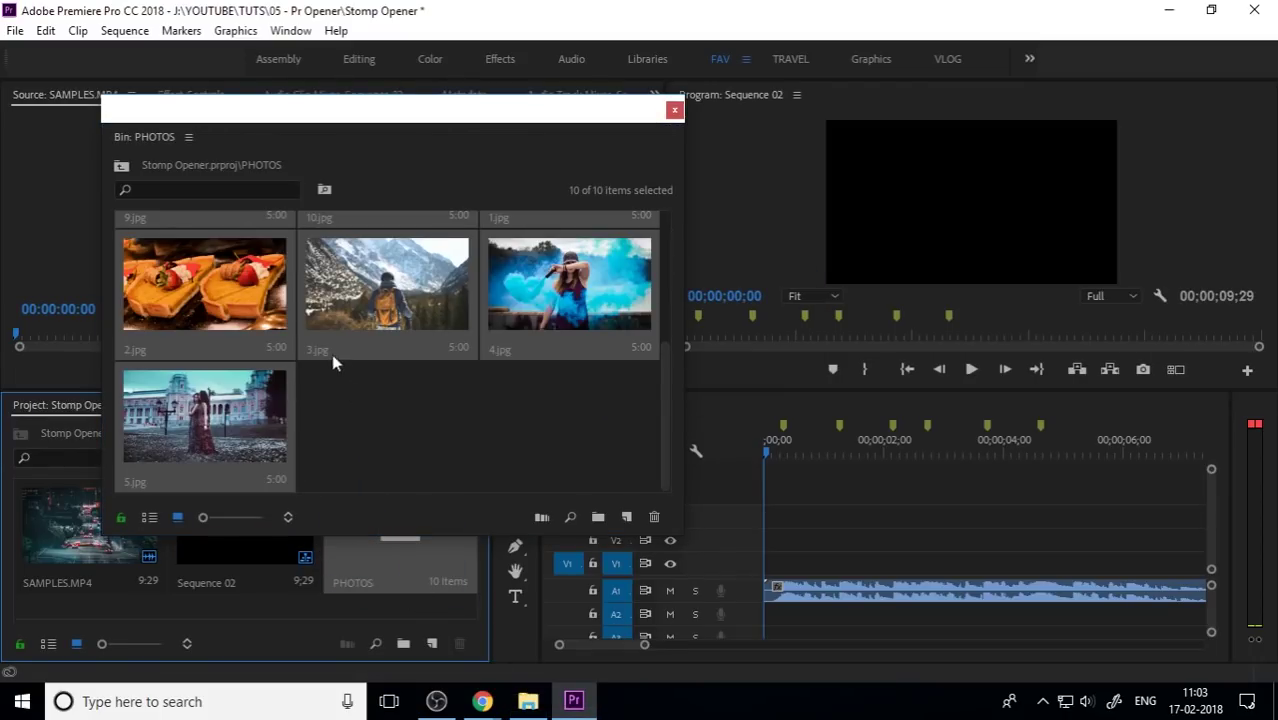
pyautogui.click(450, 460)
pyautogui.scroll(3, 428, 447)
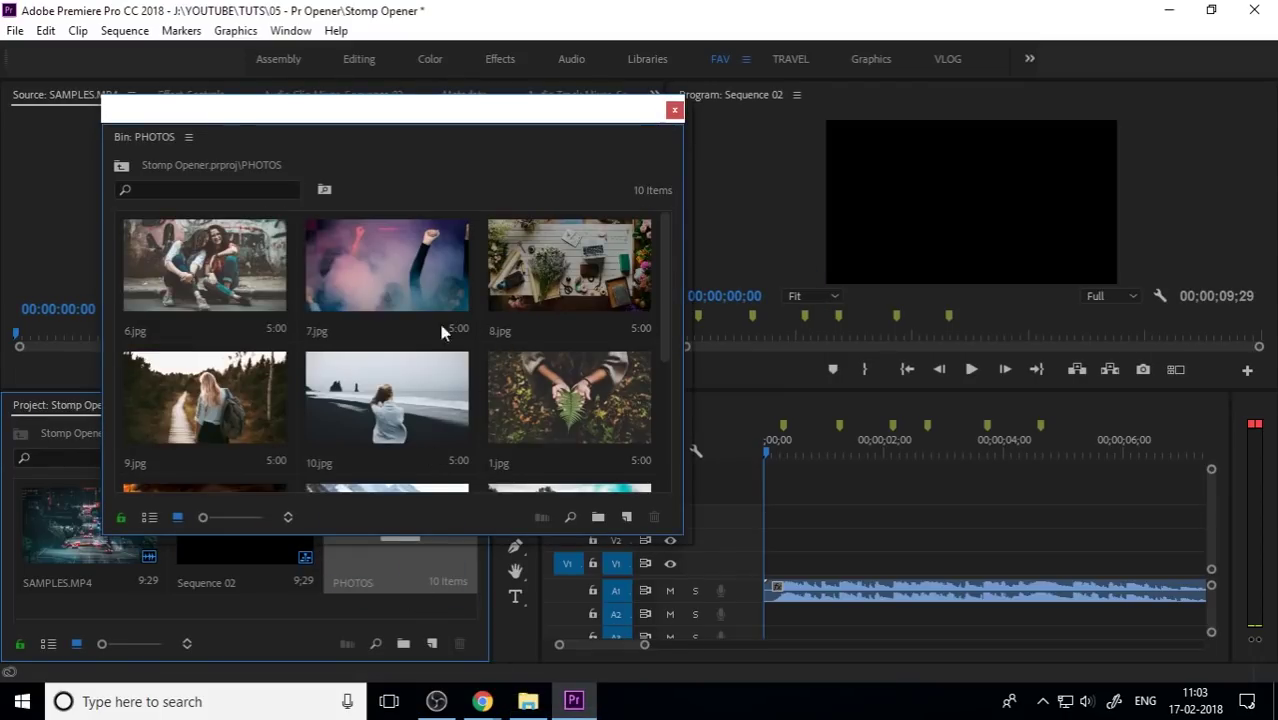
# Place 7.jpg at the start of V1, trim it to about one second, and close the bin.
pyautogui.moveTo(404, 284); pyautogui.dragTo(777, 567)
pyautogui.moveTo(1058, 566); pyautogui.dragTo(838, 566)
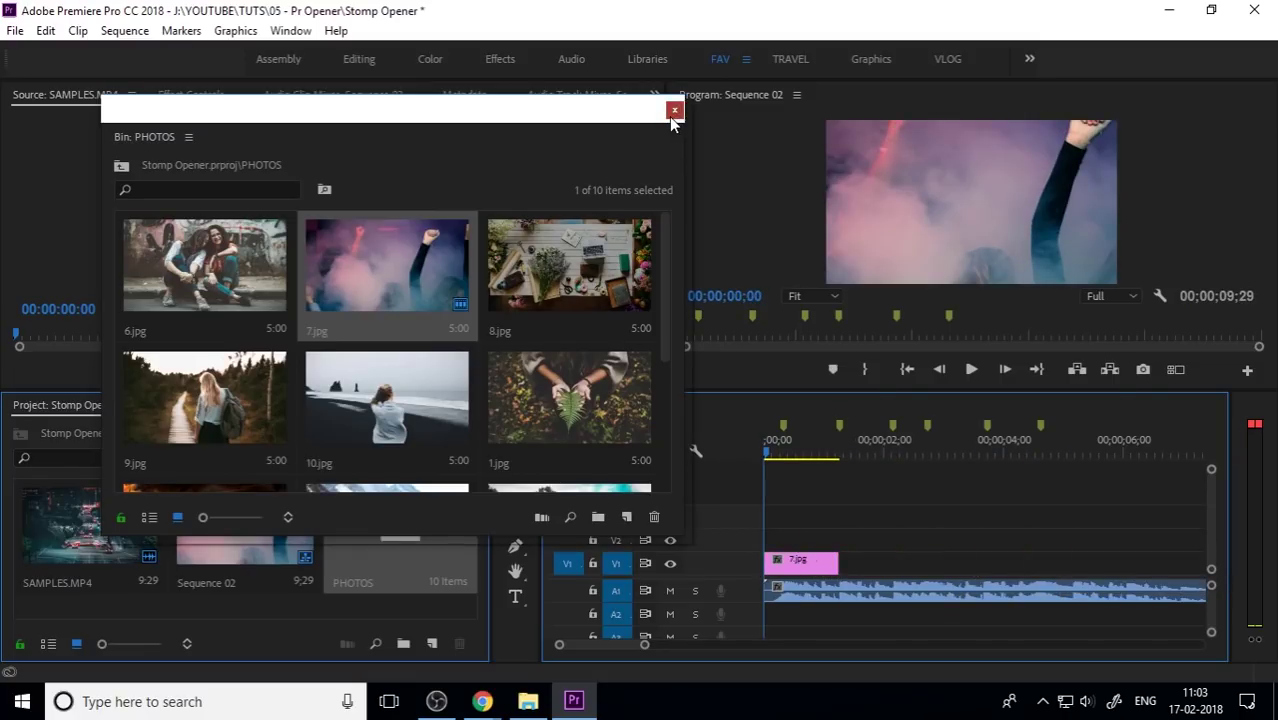
pyautogui.click(674, 110)
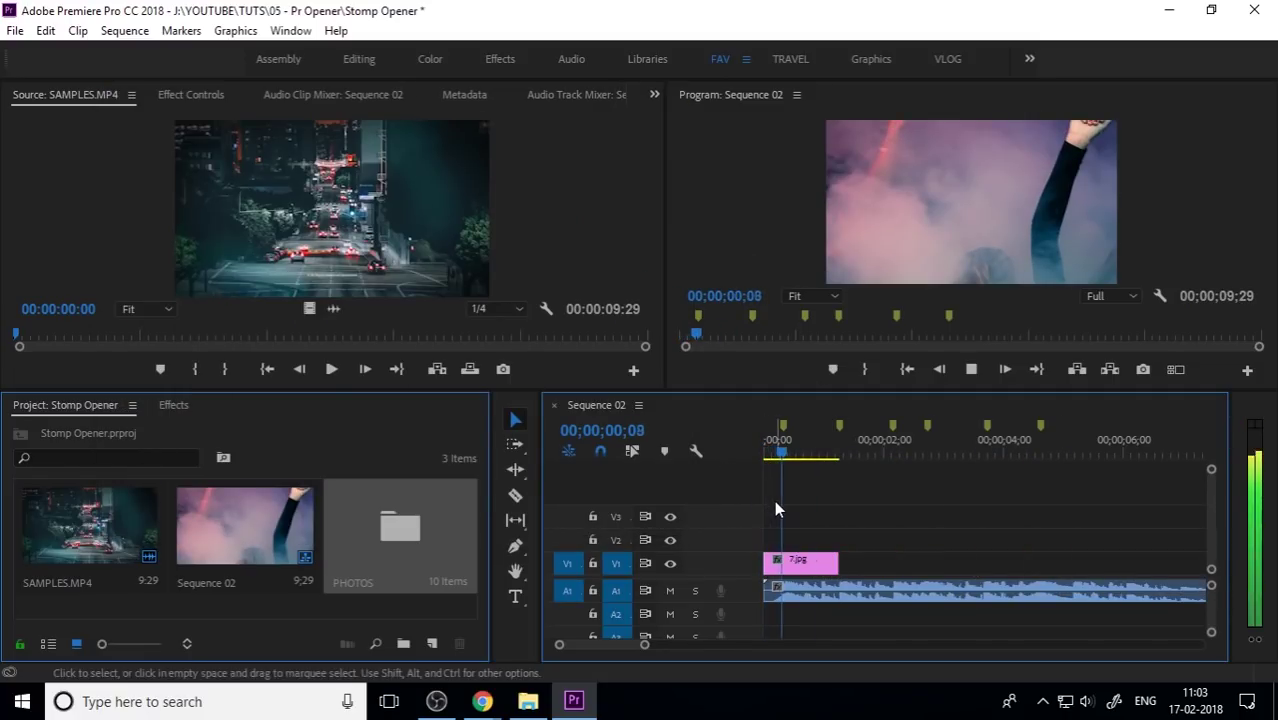
# Add a HEY title over the photo in the Program monitor.
pyautogui.press('space')
pyautogui.press('Home')
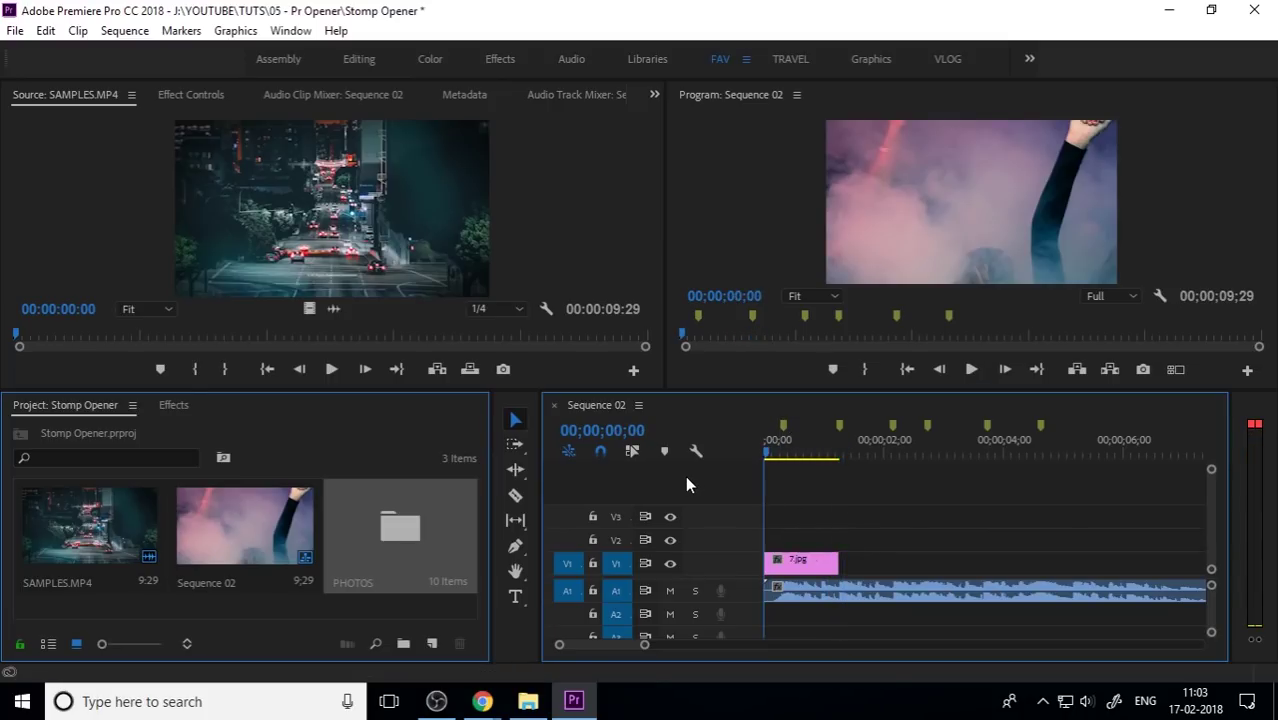
pyautogui.press('=')
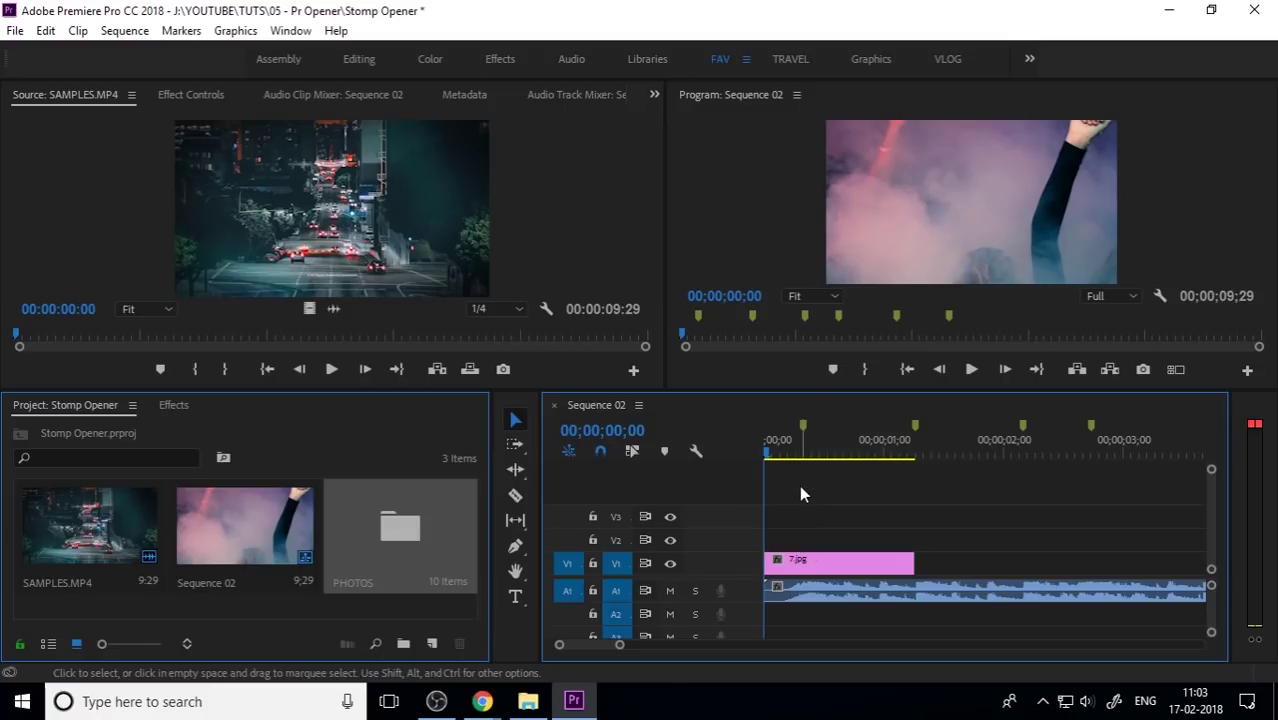
pyautogui.click(514, 600)
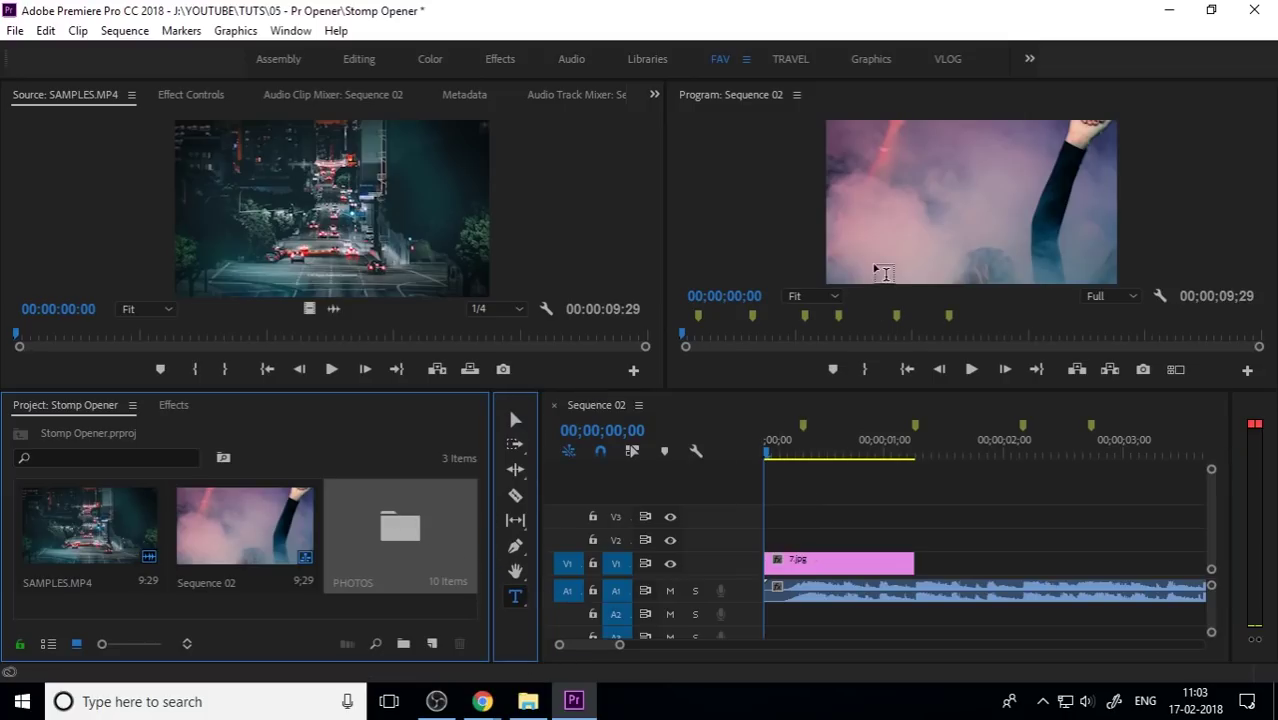
pyautogui.click(855, 212)
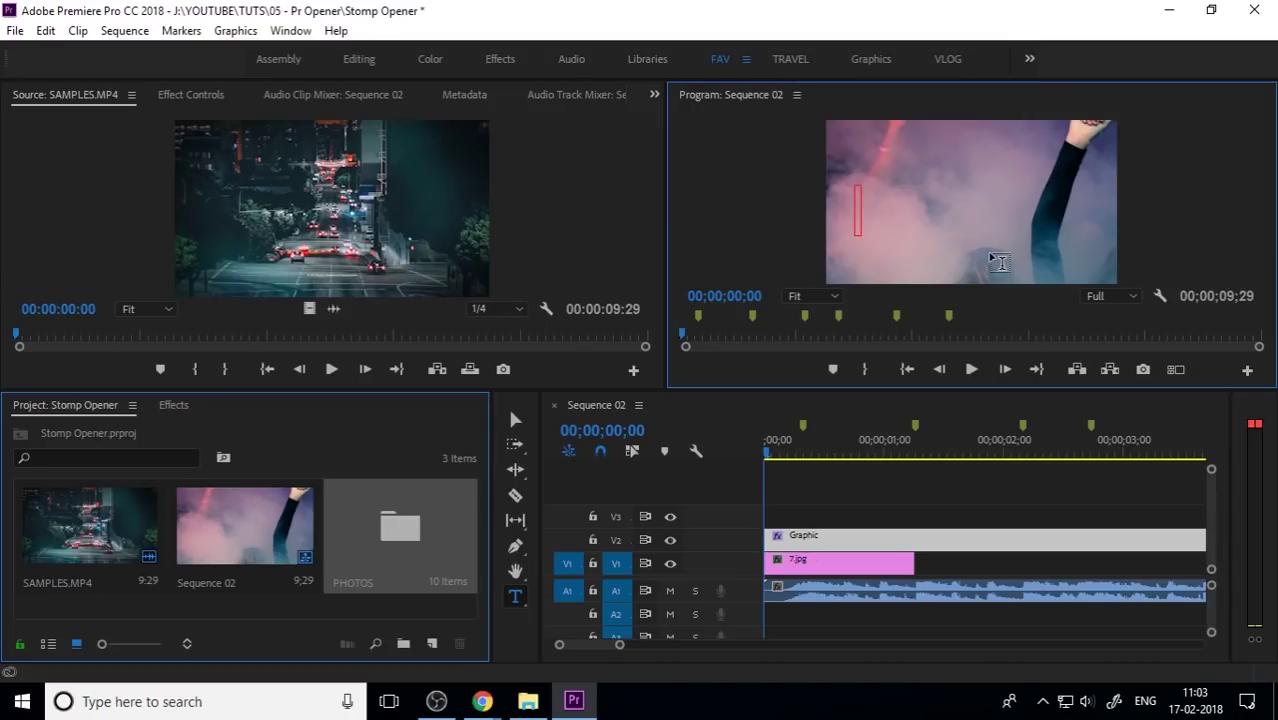
pyautogui.write('HEY')
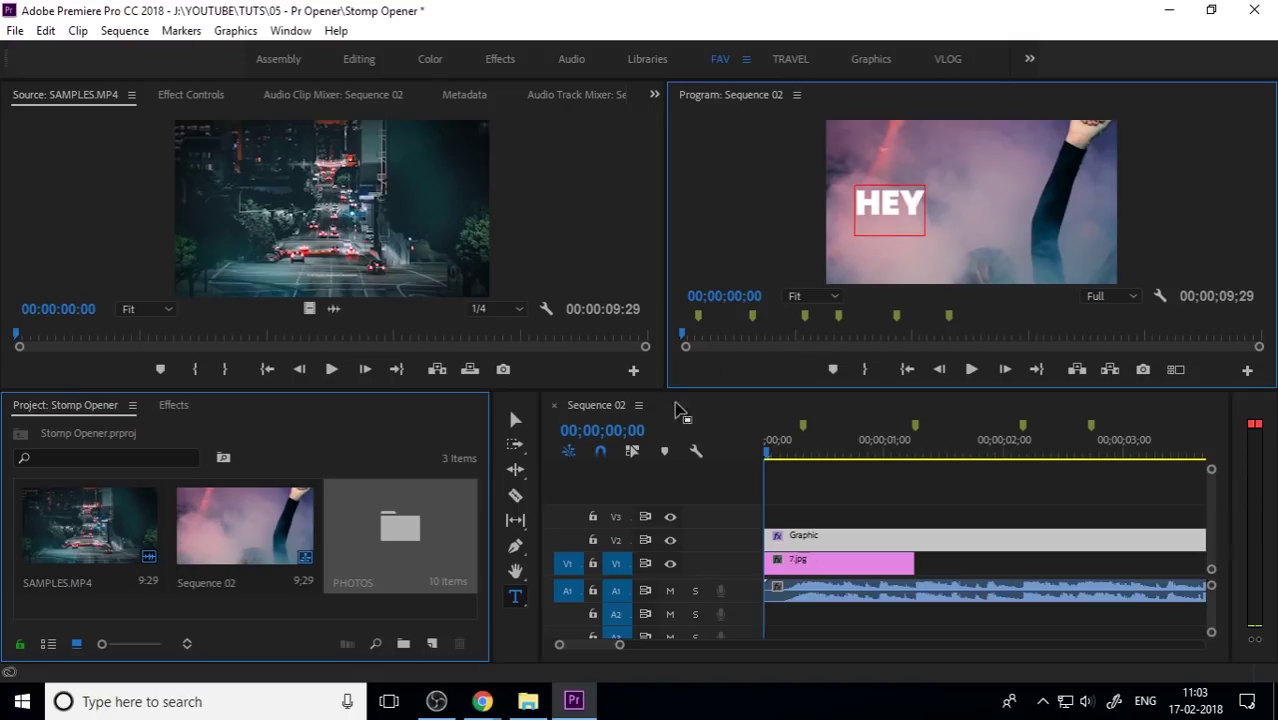
pyautogui.click(515, 420)
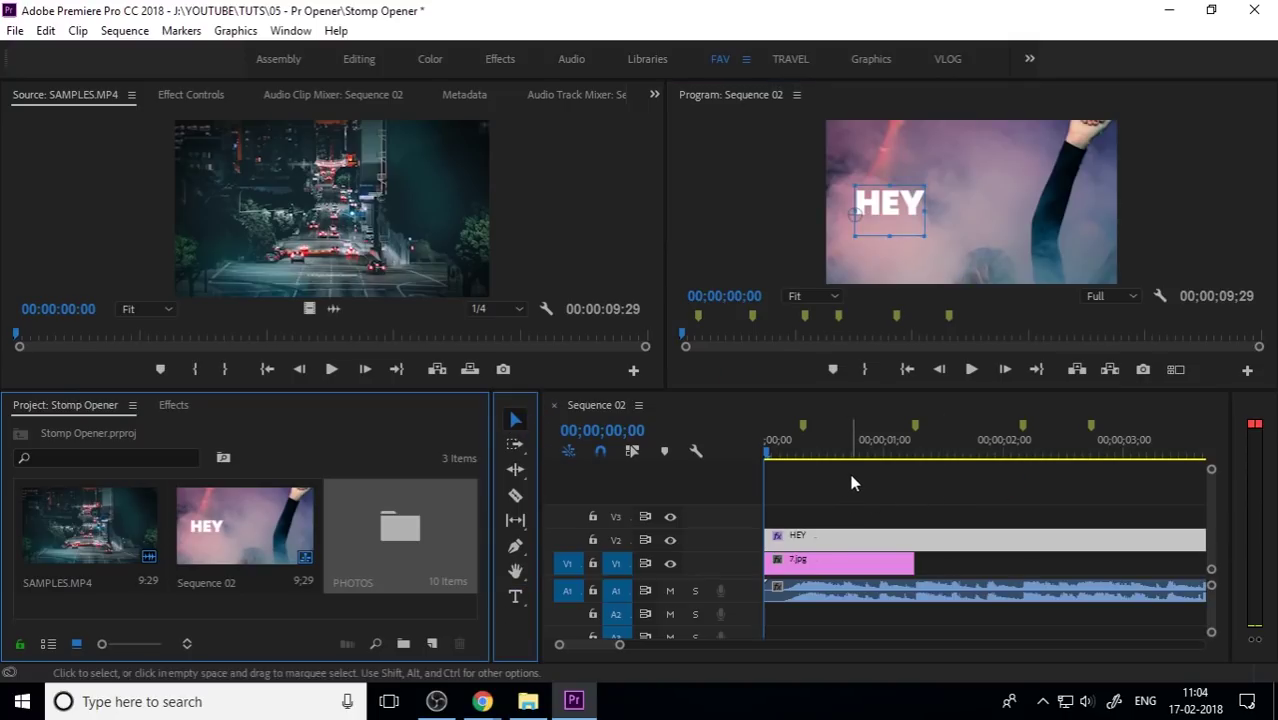
# Trim the HEY title to 7.jpg's length and show its properties in Essential Graphics.
pyautogui.press('-')
pyautogui.moveTo(1050, 536); pyautogui.dragTo(838, 537)
pyautogui.press('=')
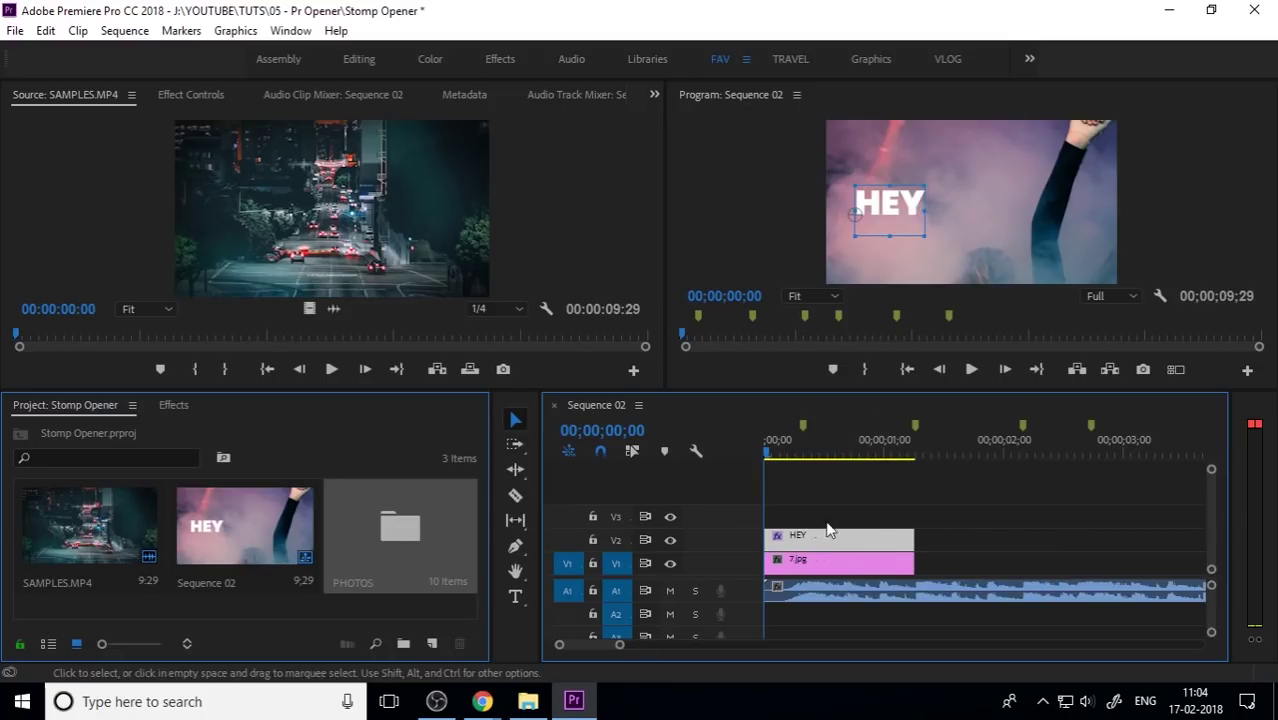
pyautogui.click(290, 31)
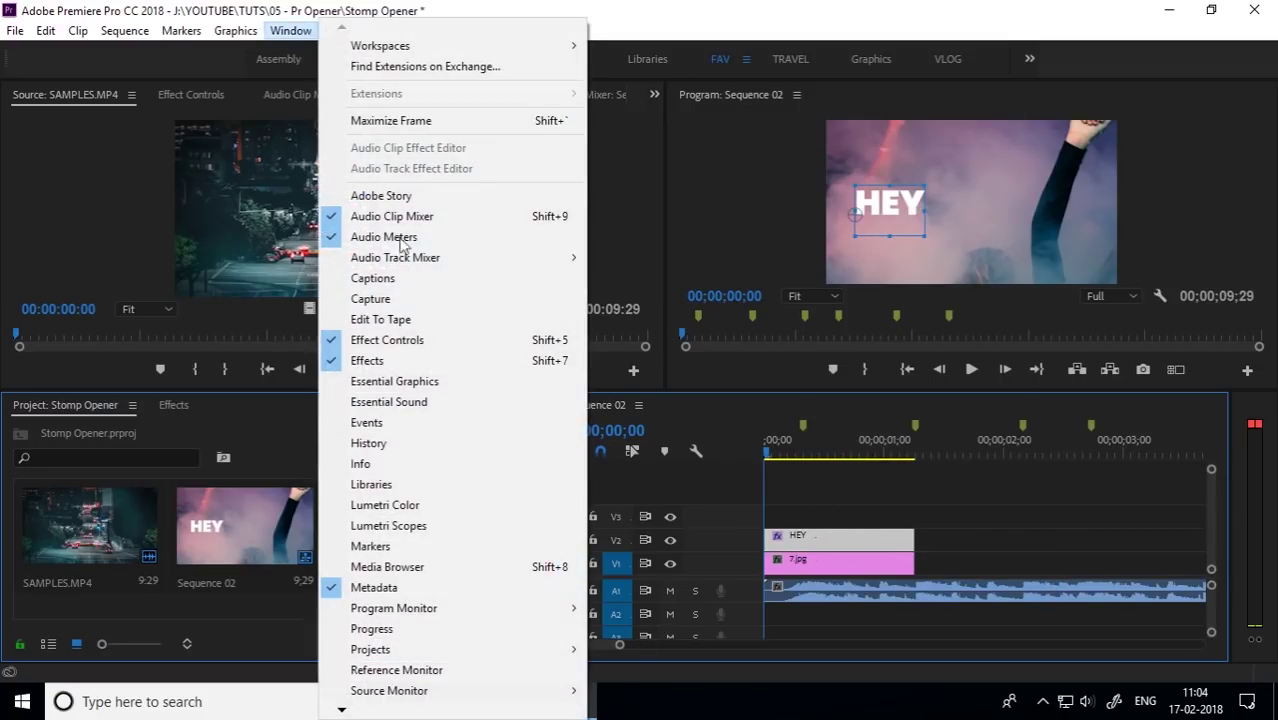
pyautogui.click(480, 382)
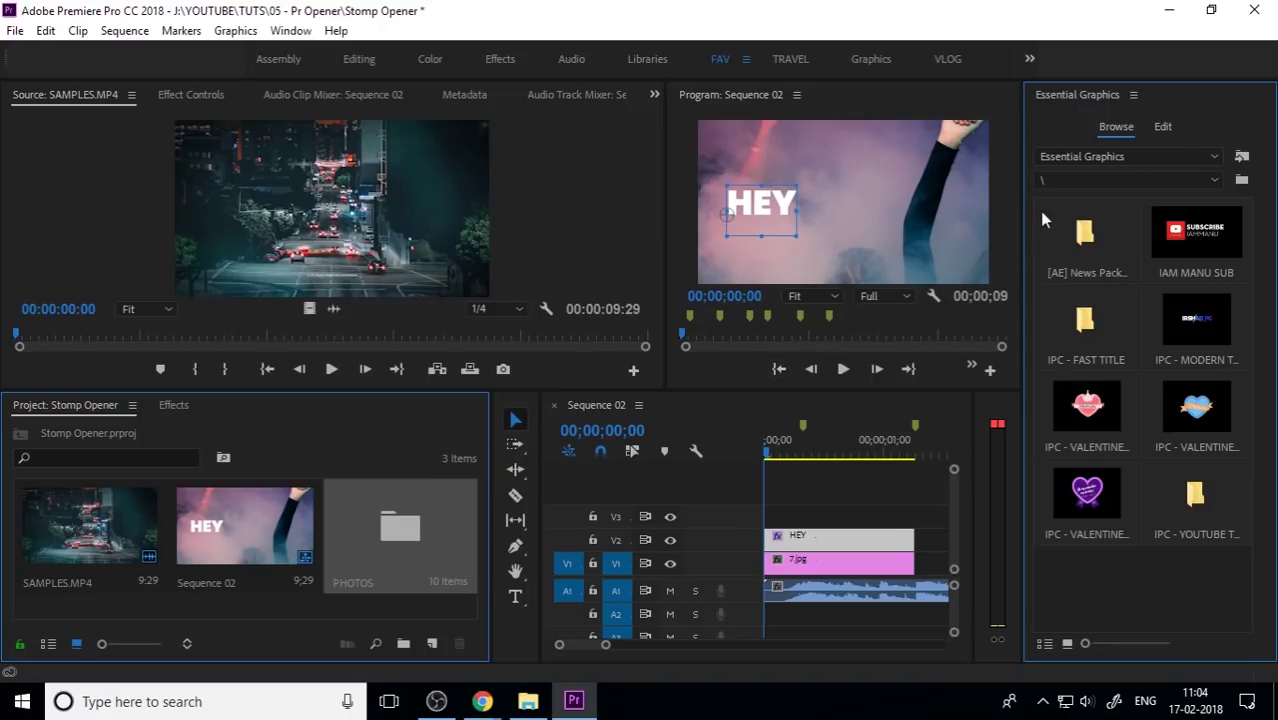
pyautogui.click(1163, 127)
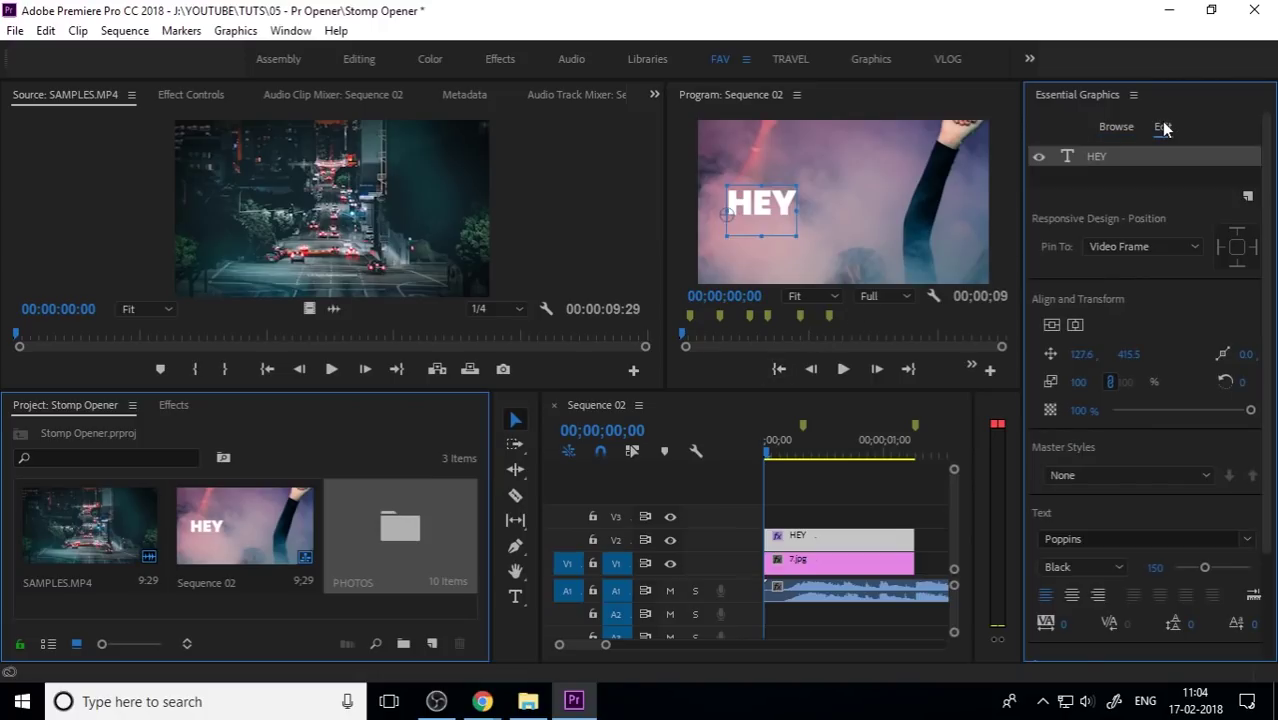
# Centre the HEY title horizontally and vertically with centred text, nudging it into place.
pyautogui.click(1075, 325)
pyautogui.click(1051, 325)
pyautogui.click(1071, 595)
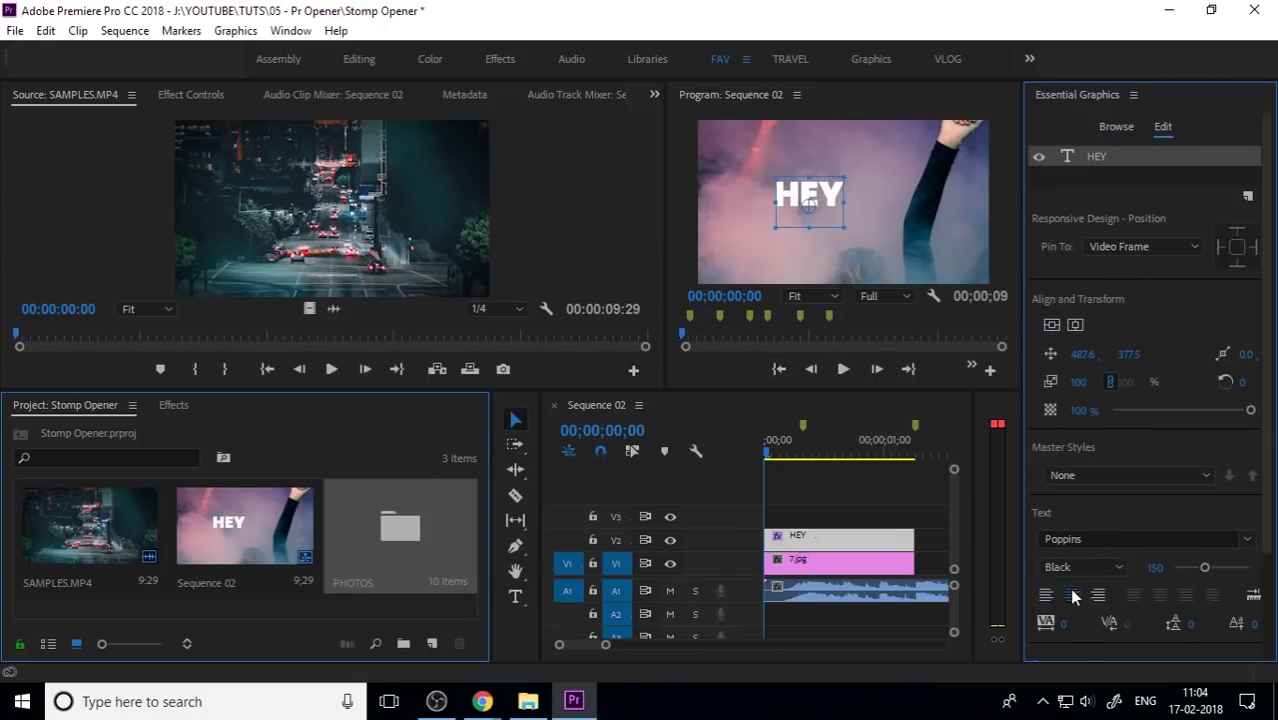
pyautogui.click(1051, 325)
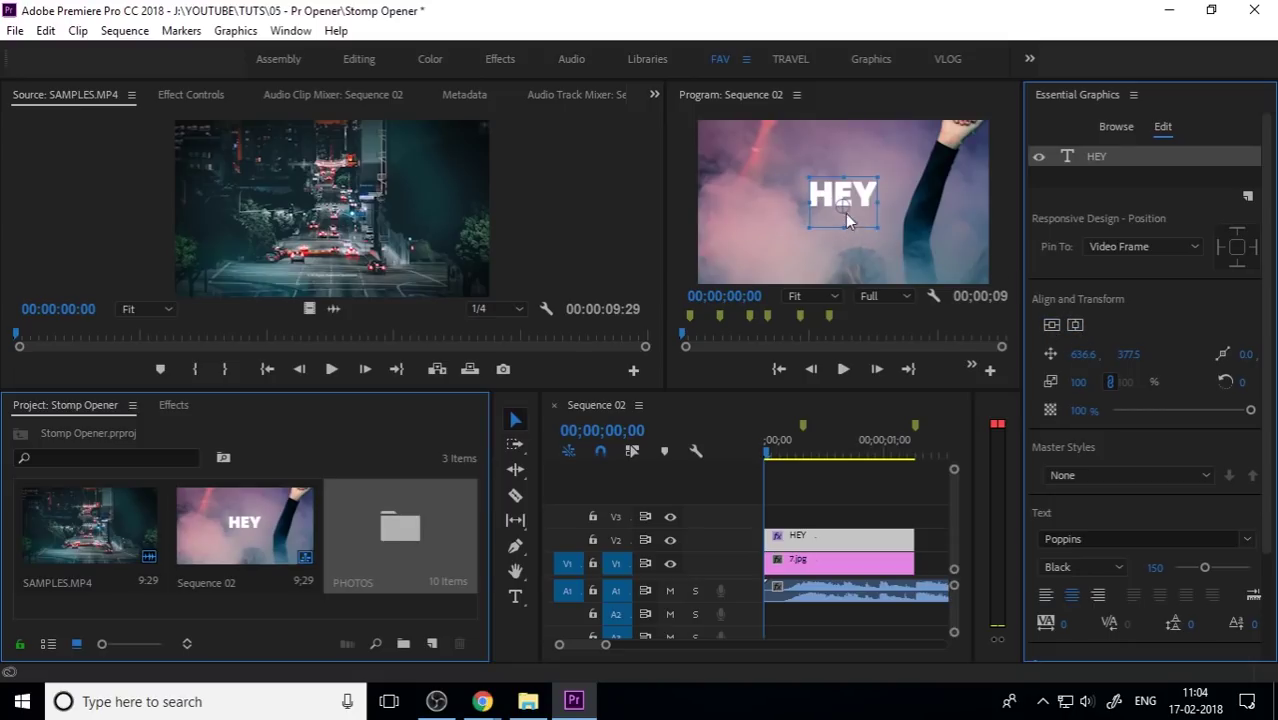
pyautogui.moveTo(847, 221); pyautogui.dragTo(846, 199)
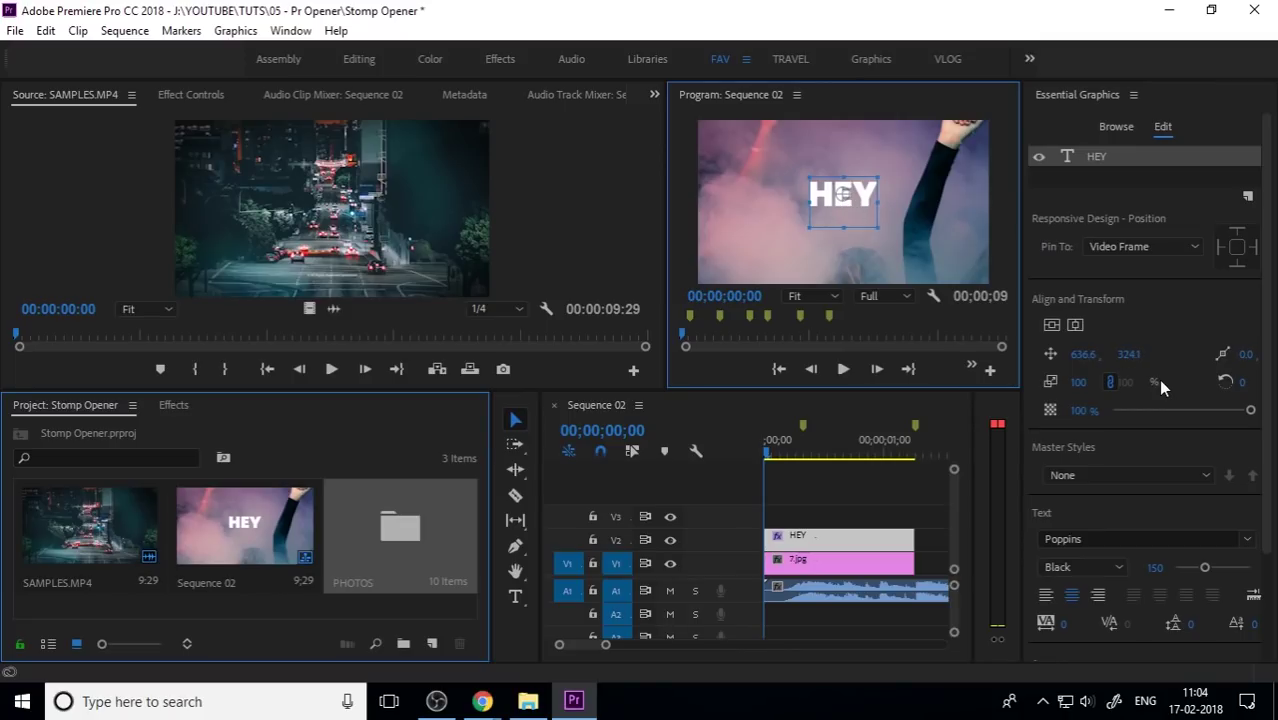
pyautogui.click(1053, 324)
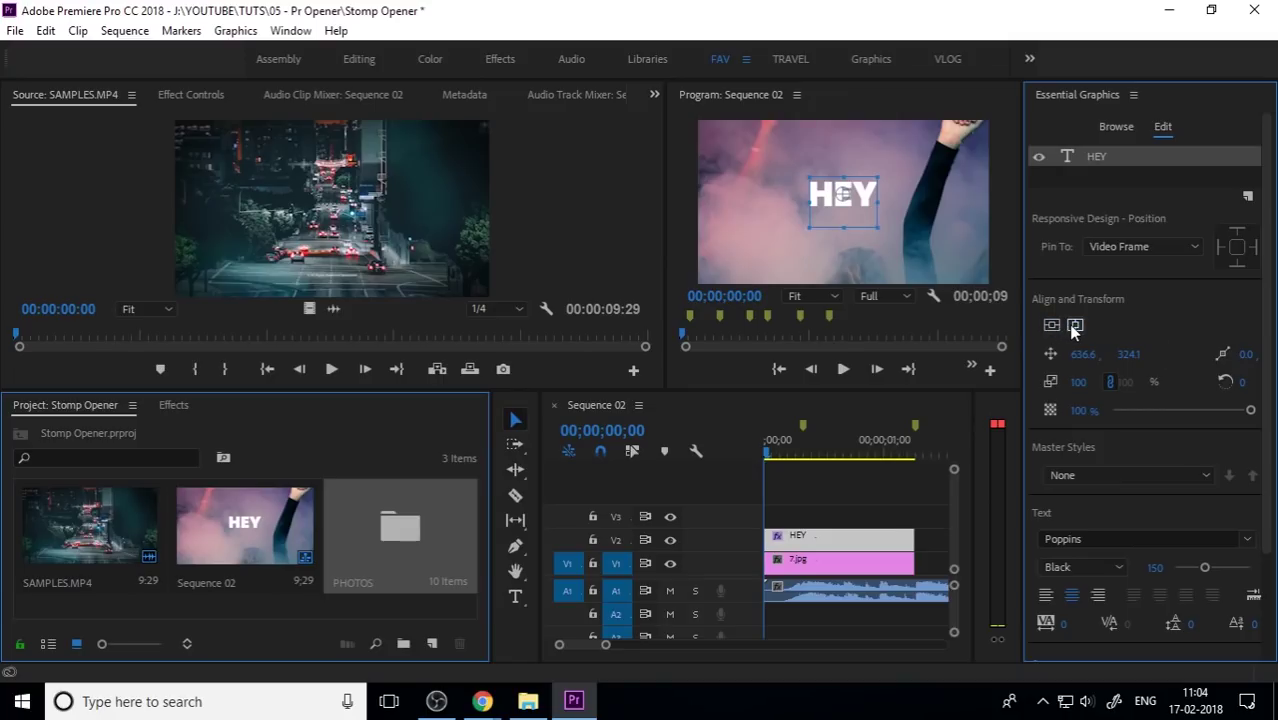
pyautogui.moveTo(866, 205); pyautogui.dragTo(866, 212)
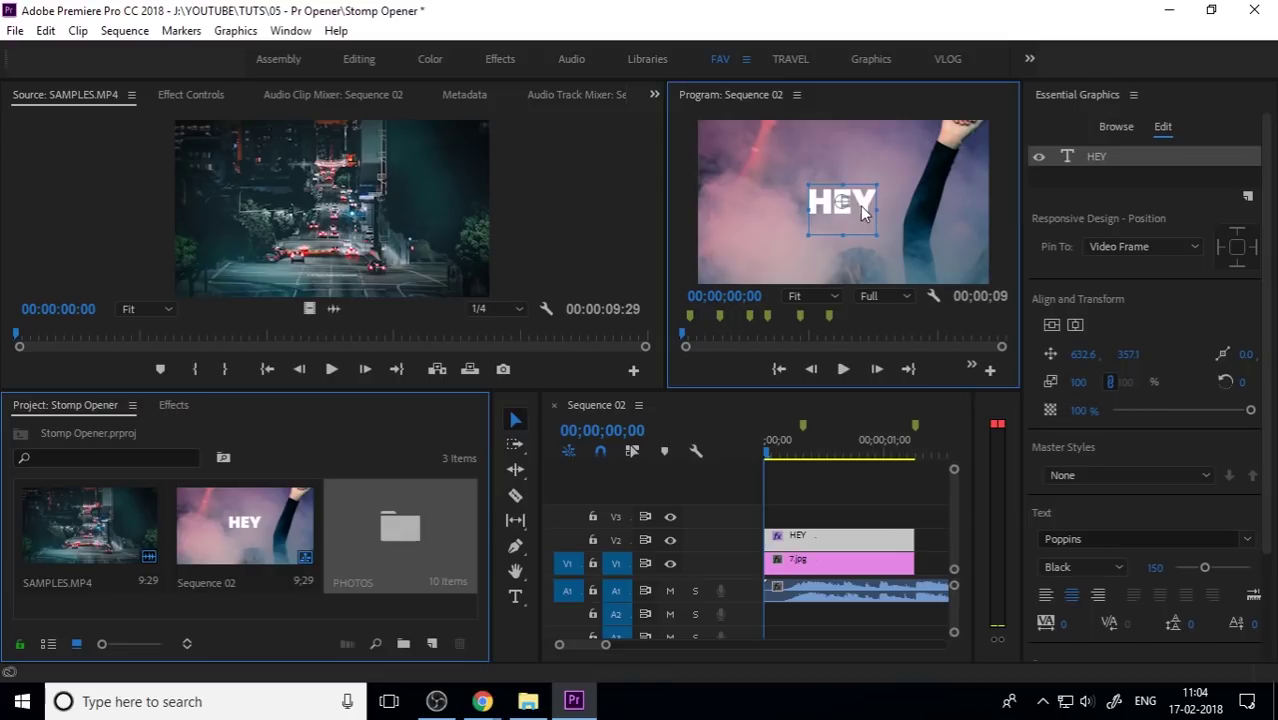
pyautogui.click(903, 232)
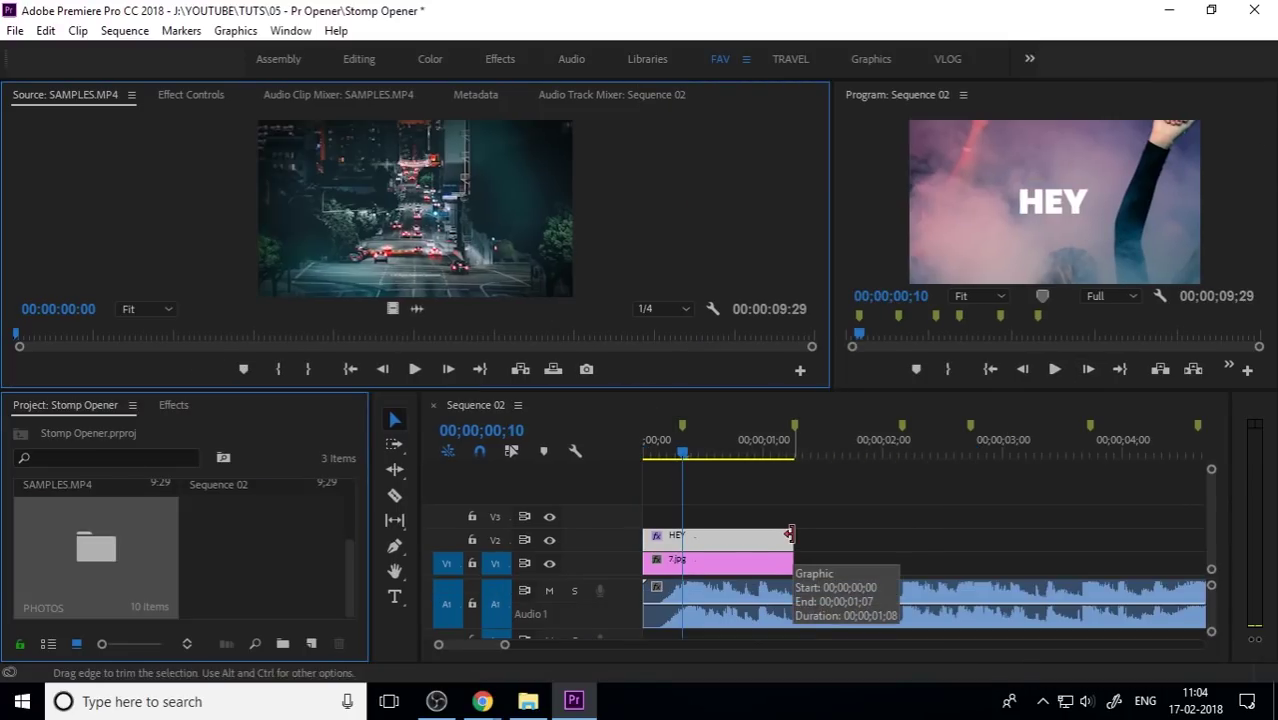
# Split the HEY title at the playhead and again at 00;00;00;20, checking against the beats.
pyautogui.click(790, 535)
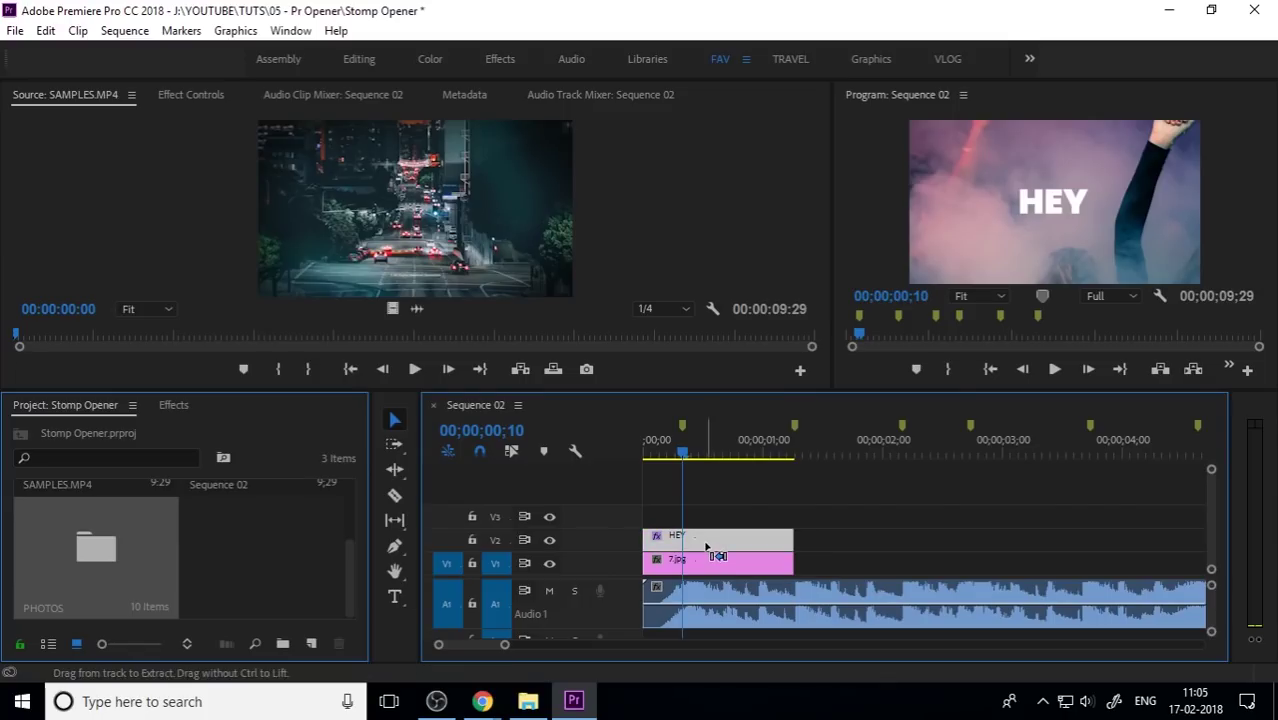
pyautogui.hotkey('ctrl', 'k')
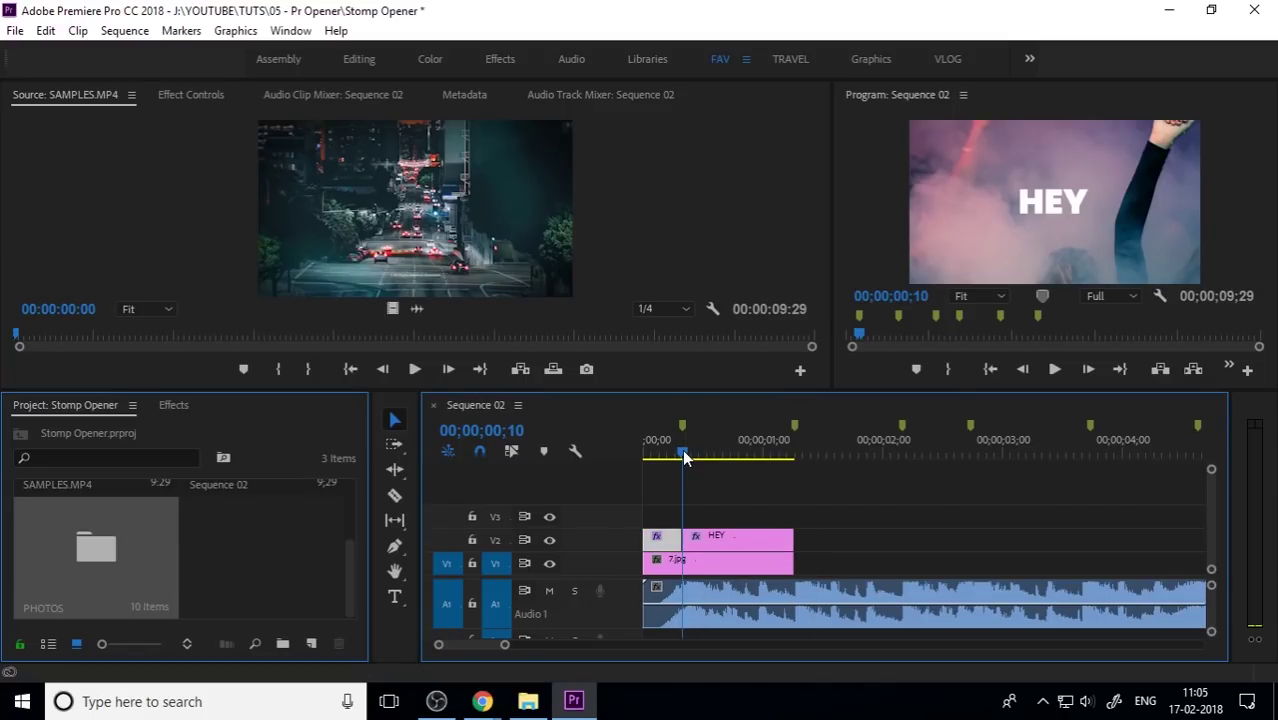
pyautogui.press('Home')
pyautogui.press('space')
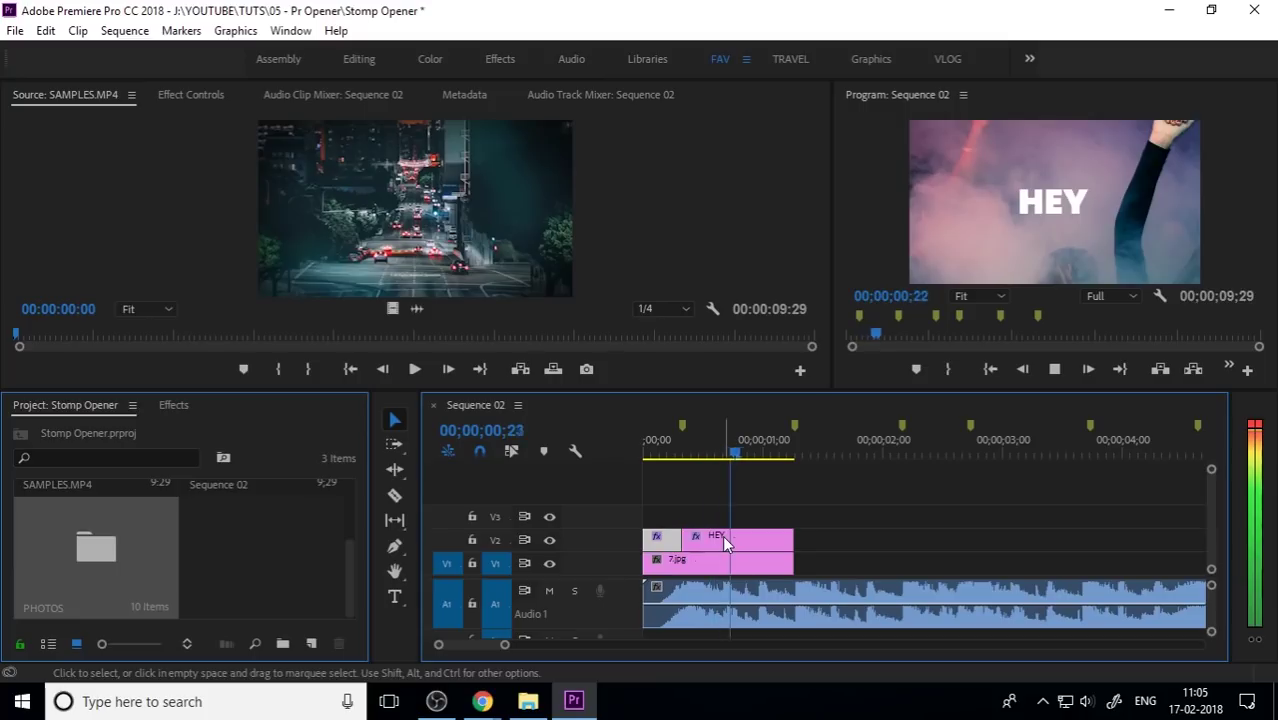
pyautogui.moveTo(755, 454); pyautogui.dragTo(722, 462)
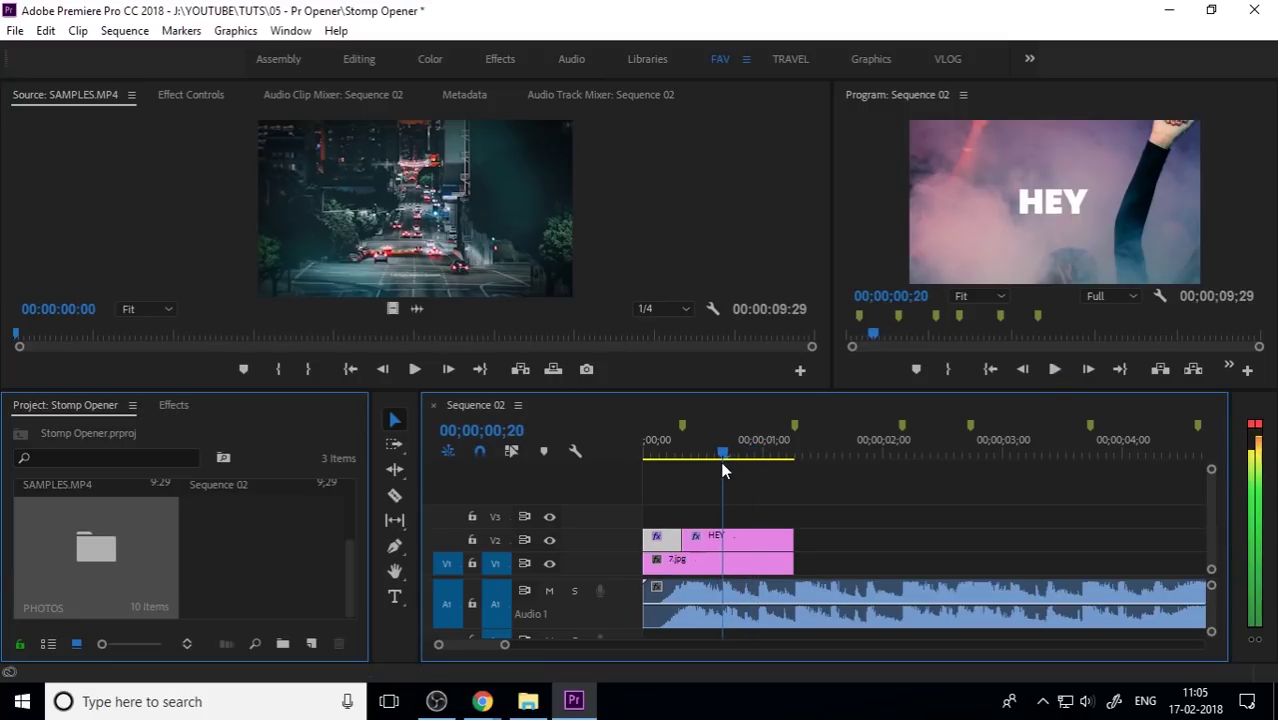
pyautogui.click(746, 536)
pyautogui.hotkey('ctrl', 'k')
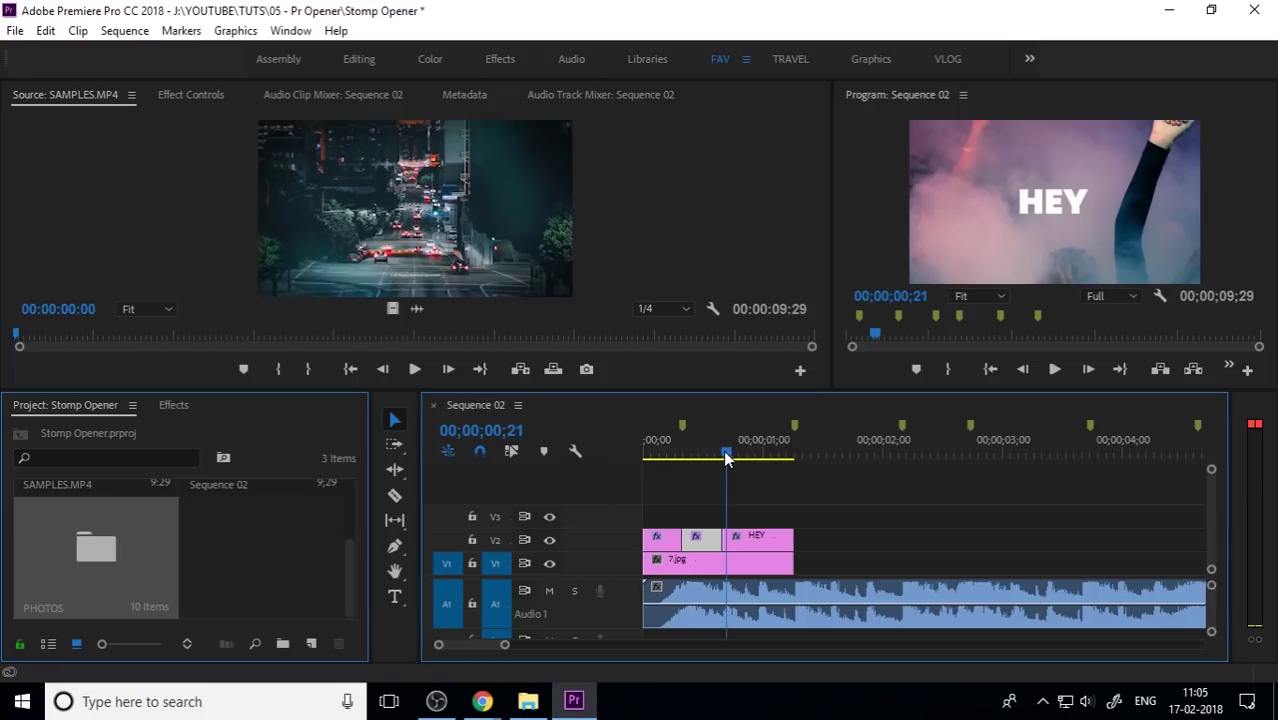
pyautogui.moveTo(724, 452); pyautogui.dragTo(573, 502)
pyautogui.press('space')
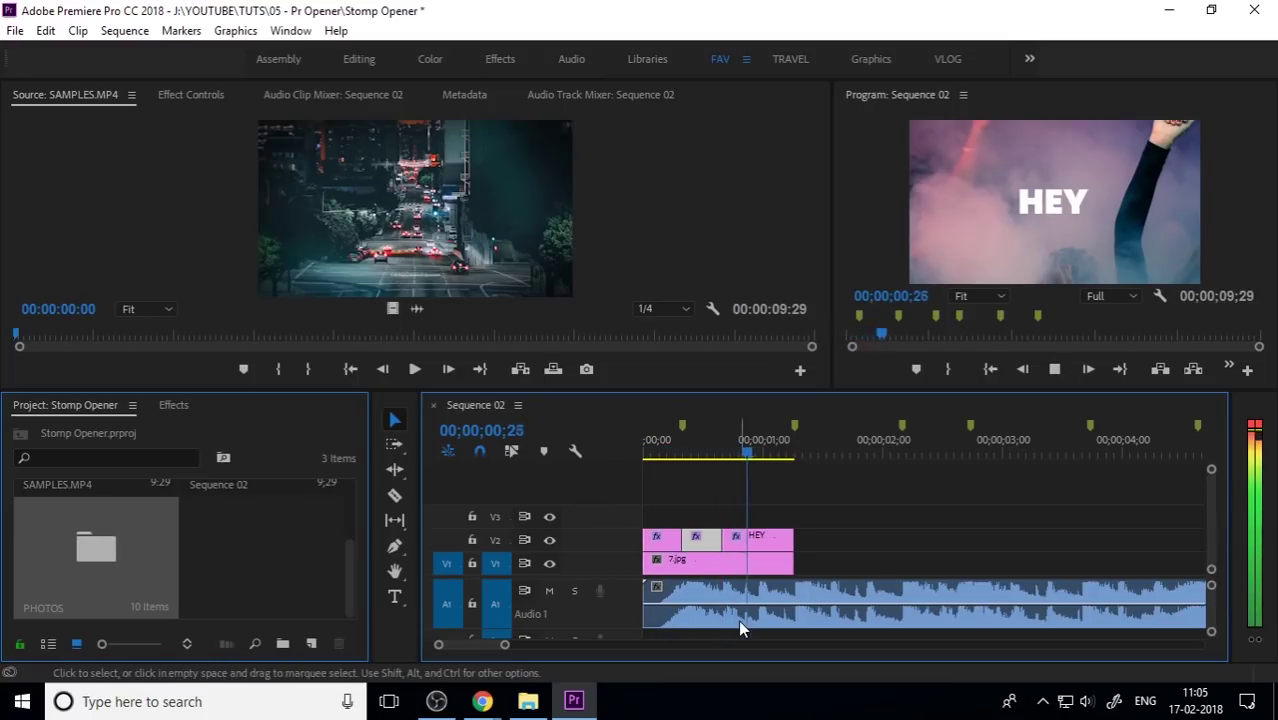
# Make the final split at 00;00;00;26 and preview the four HEY pieces.
pyautogui.moveTo(784, 452); pyautogui.dragTo(755, 466)
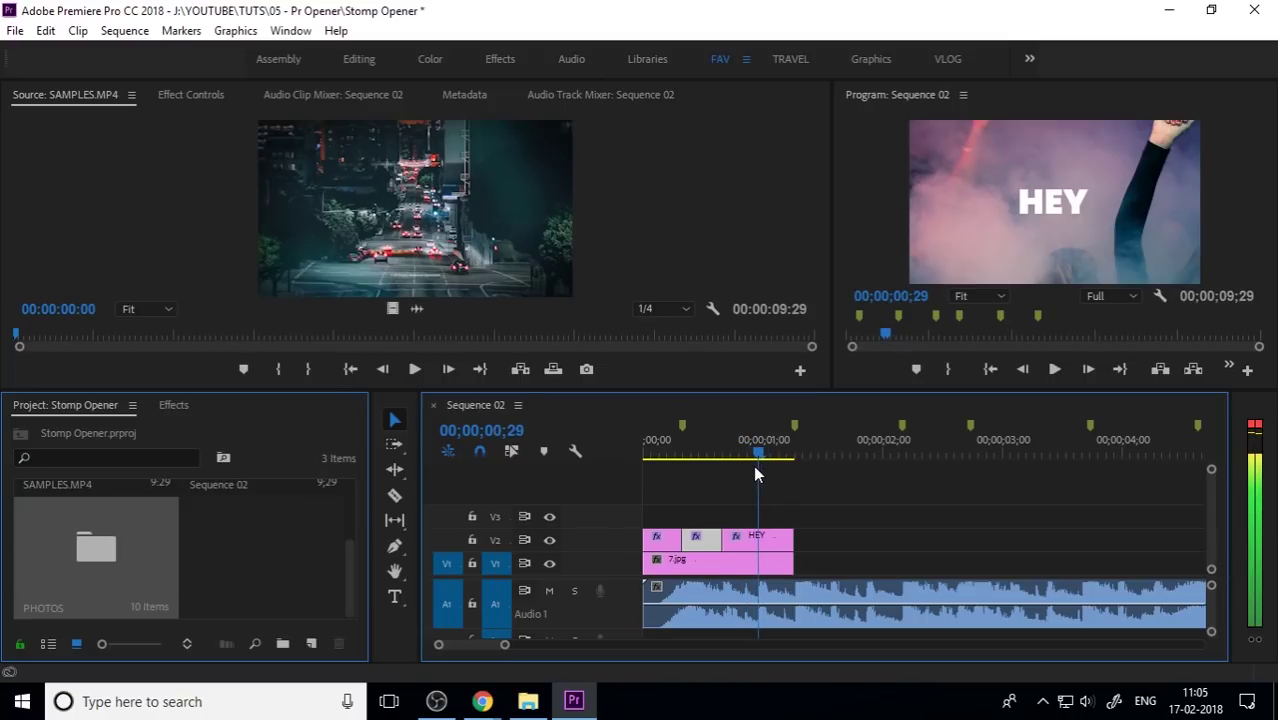
pyautogui.click(770, 538)
pyautogui.hotkey('ctrl', 'k')
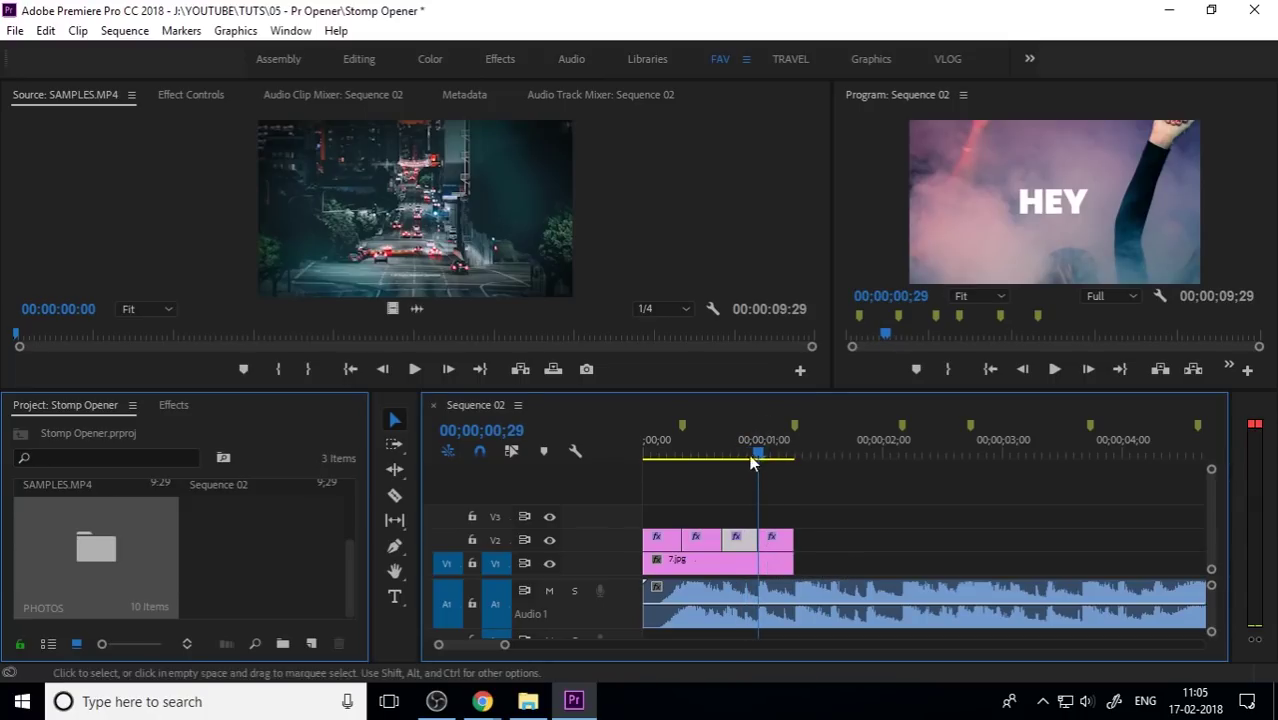
pyautogui.press('Home')
pyautogui.press('space')
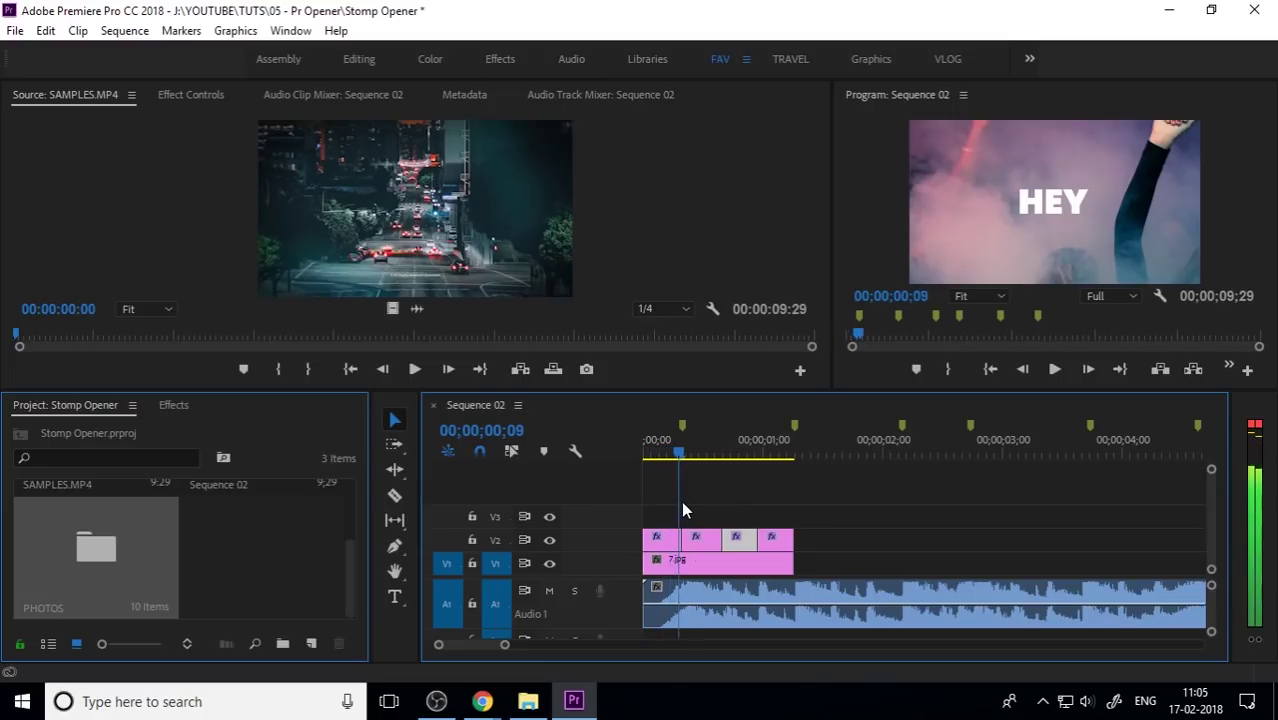
pyautogui.press('space')
pyautogui.click(706, 542)
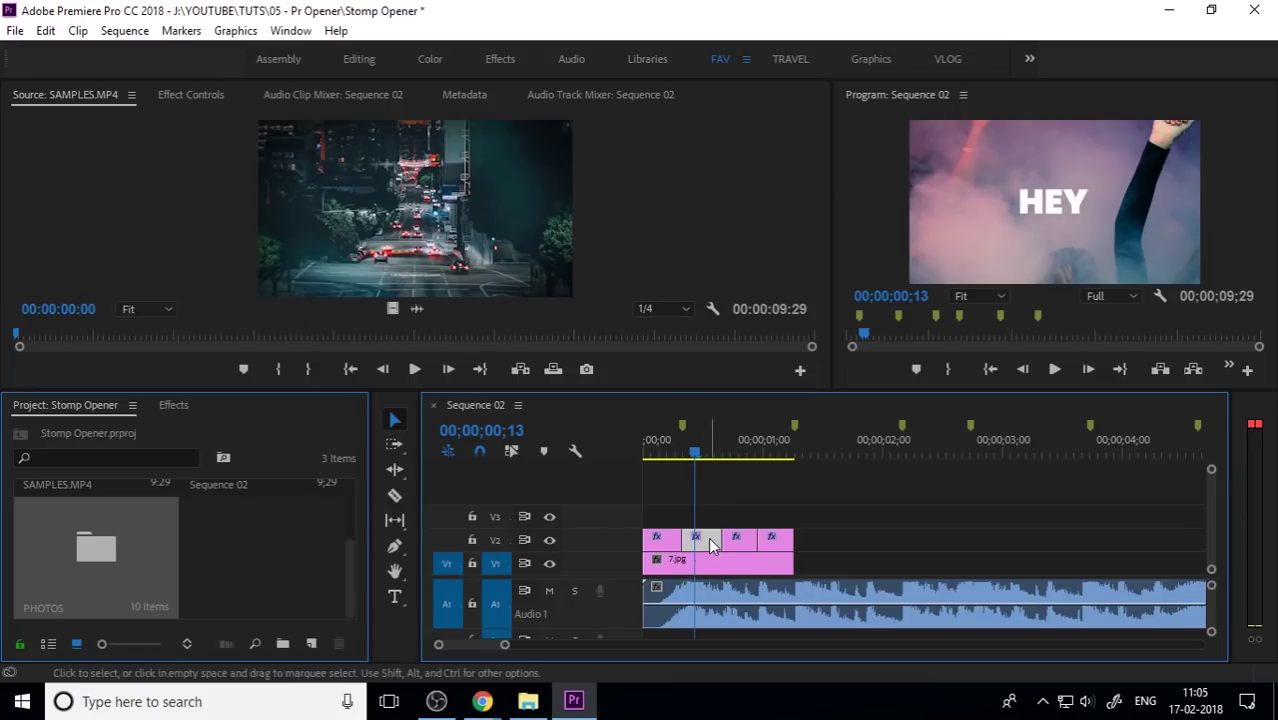
# Retype the second and third title clips as ITS and ME.
pyautogui.click(394, 596)
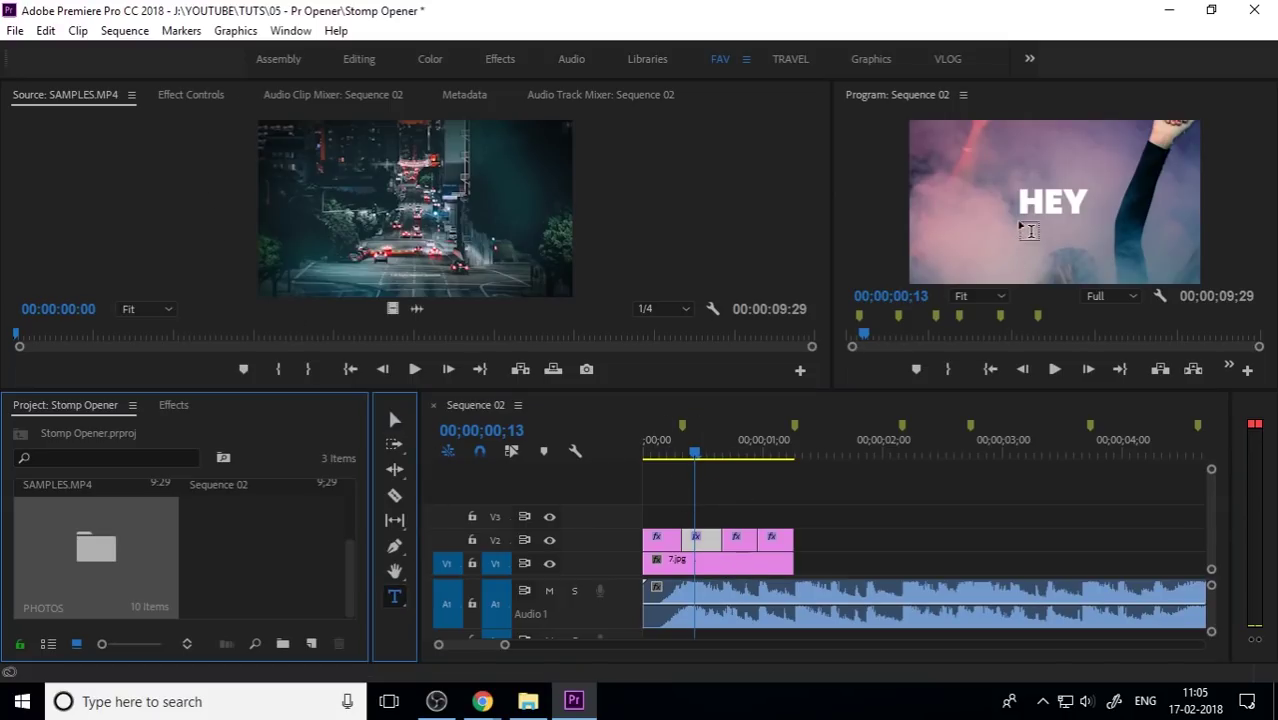
pyautogui.click(1050, 201)
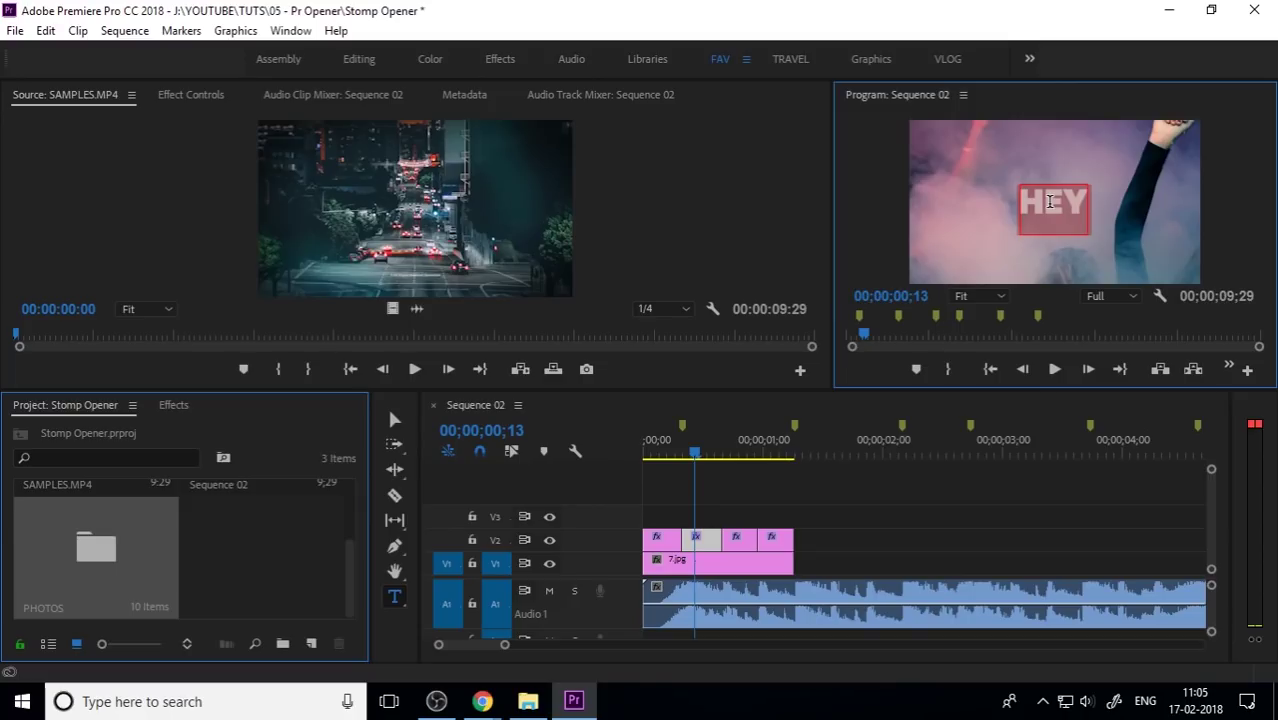
pyautogui.write('ITS')
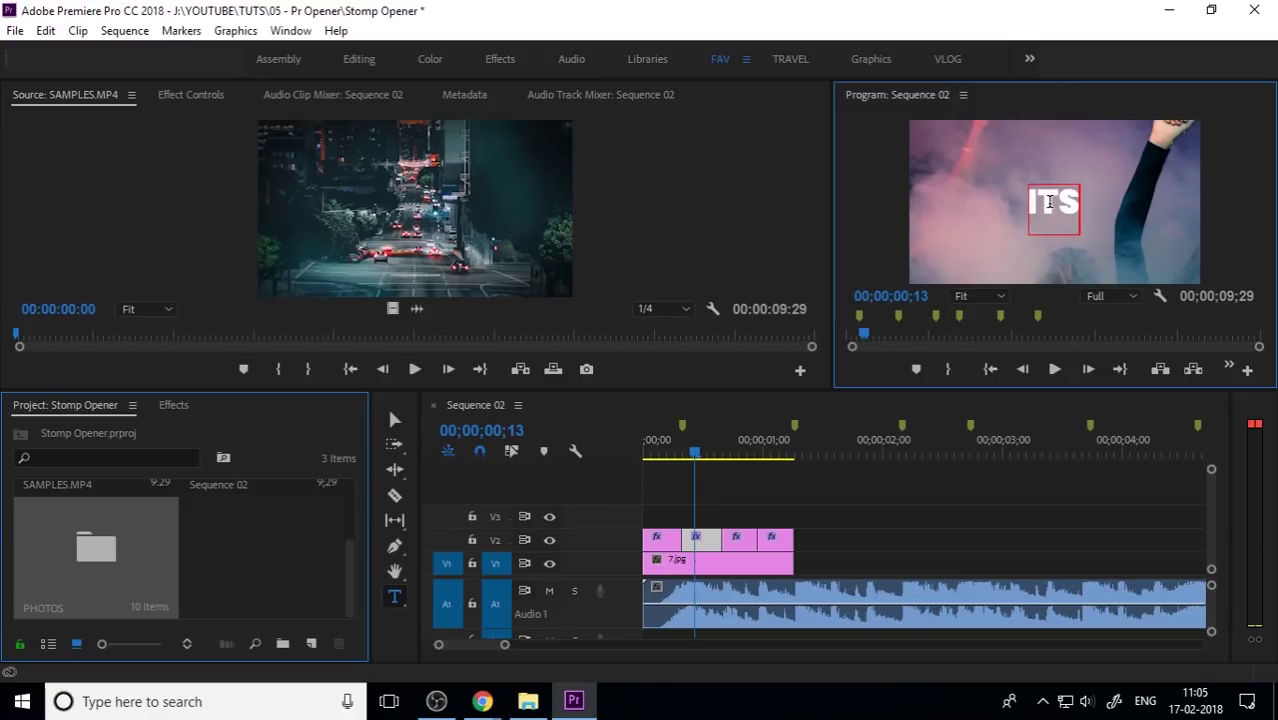
pyautogui.moveTo(701, 458); pyautogui.dragTo(742, 456)
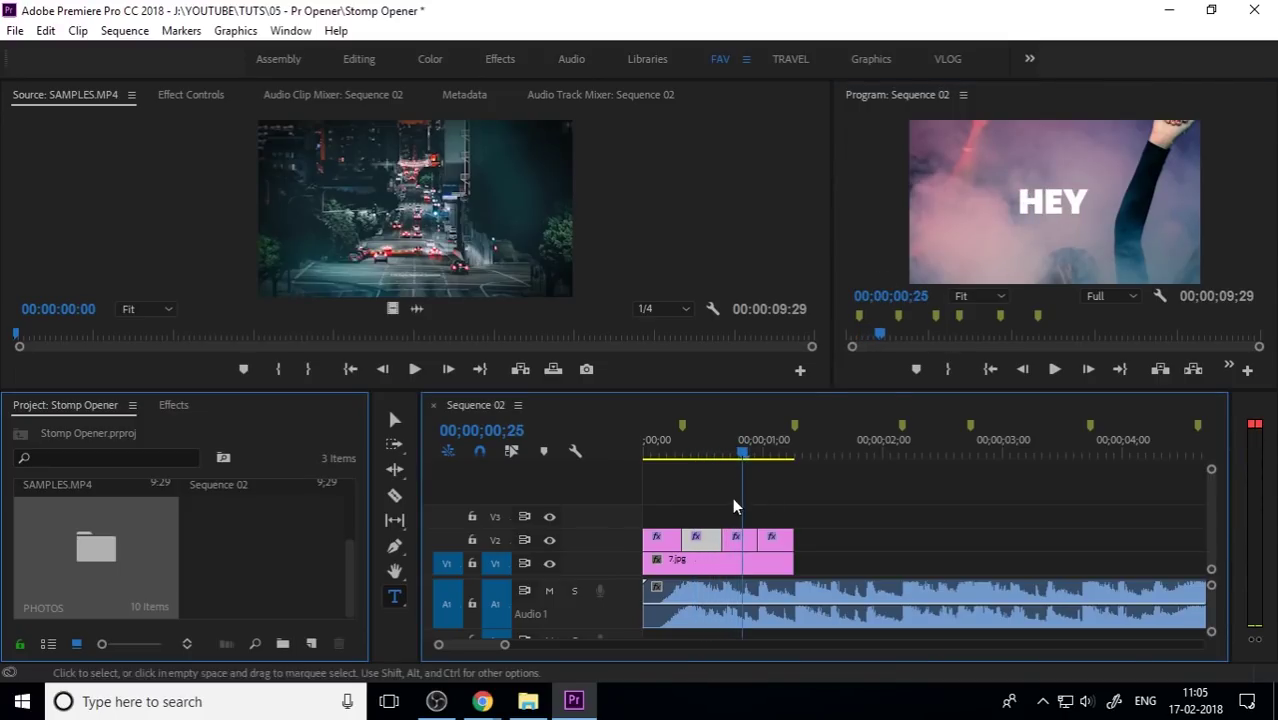
pyautogui.click(739, 537)
pyautogui.click(1060, 188)
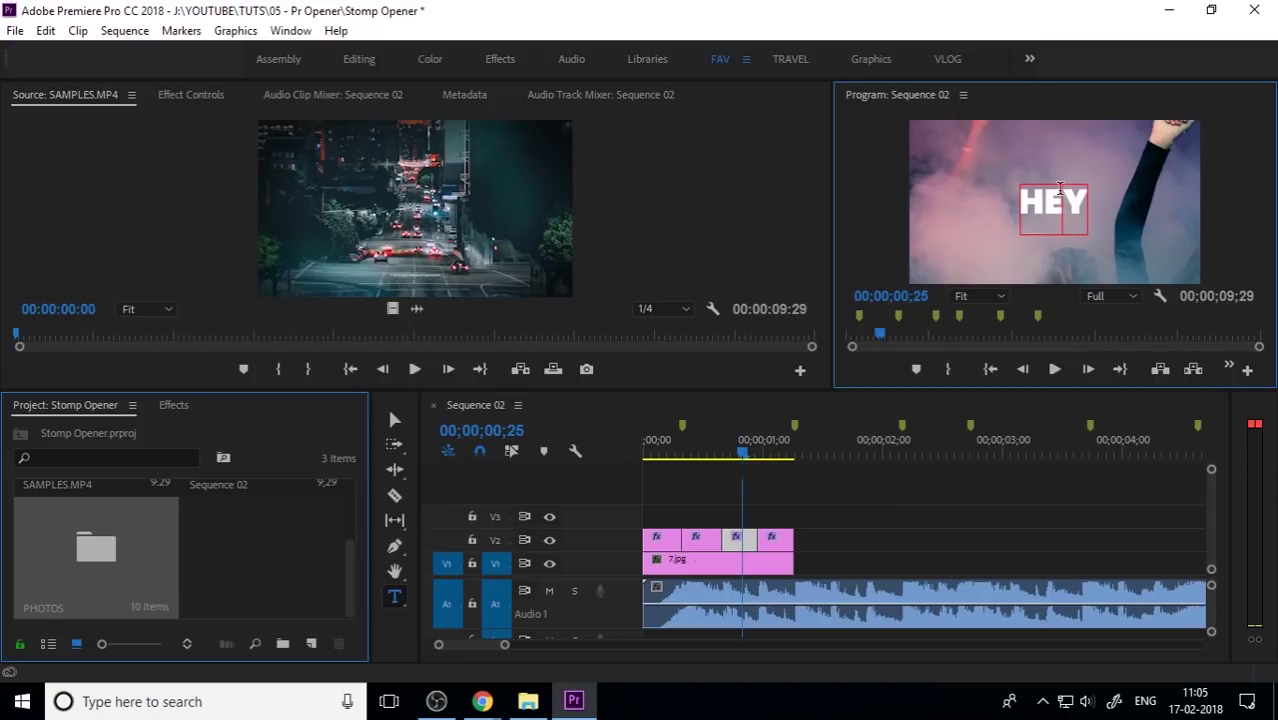
pyautogui.doubleClick(1060, 188)
pyautogui.write('ME')
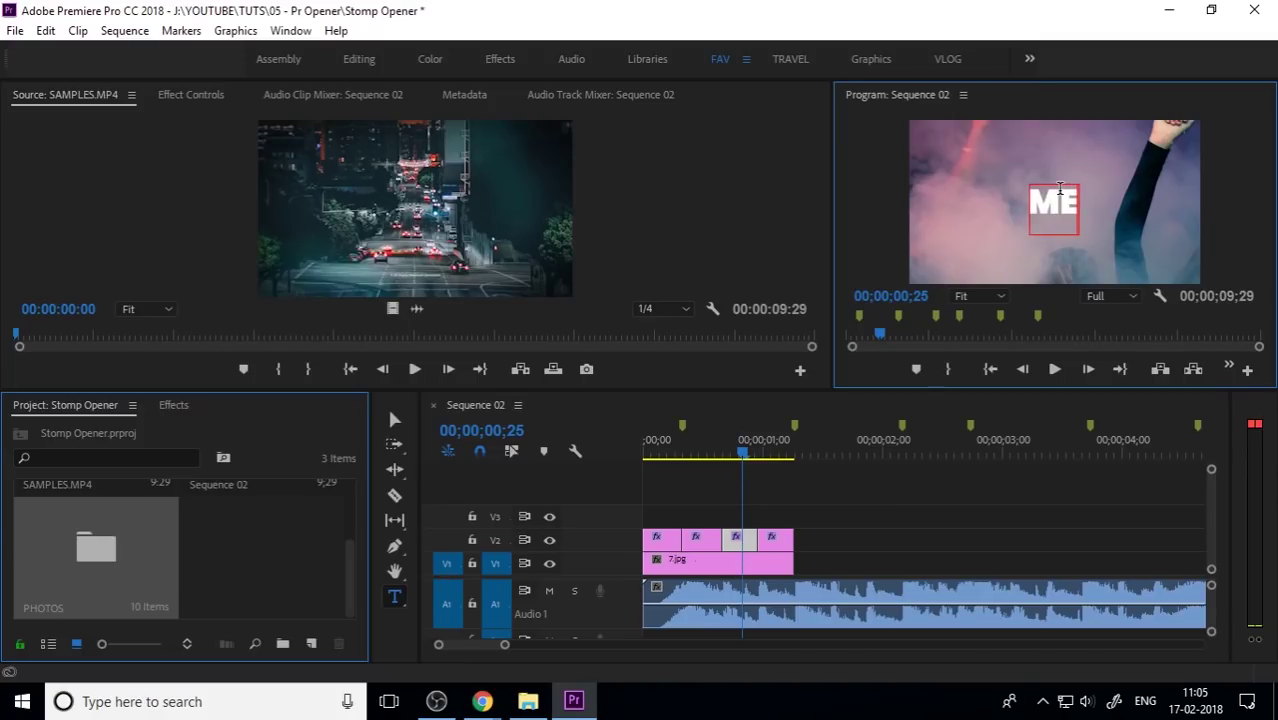
pyautogui.click(394, 419)
# Retype the fourth title clip as the person's name and deselect it.
pyautogui.moveTo(746, 456); pyautogui.dragTo(782, 458)
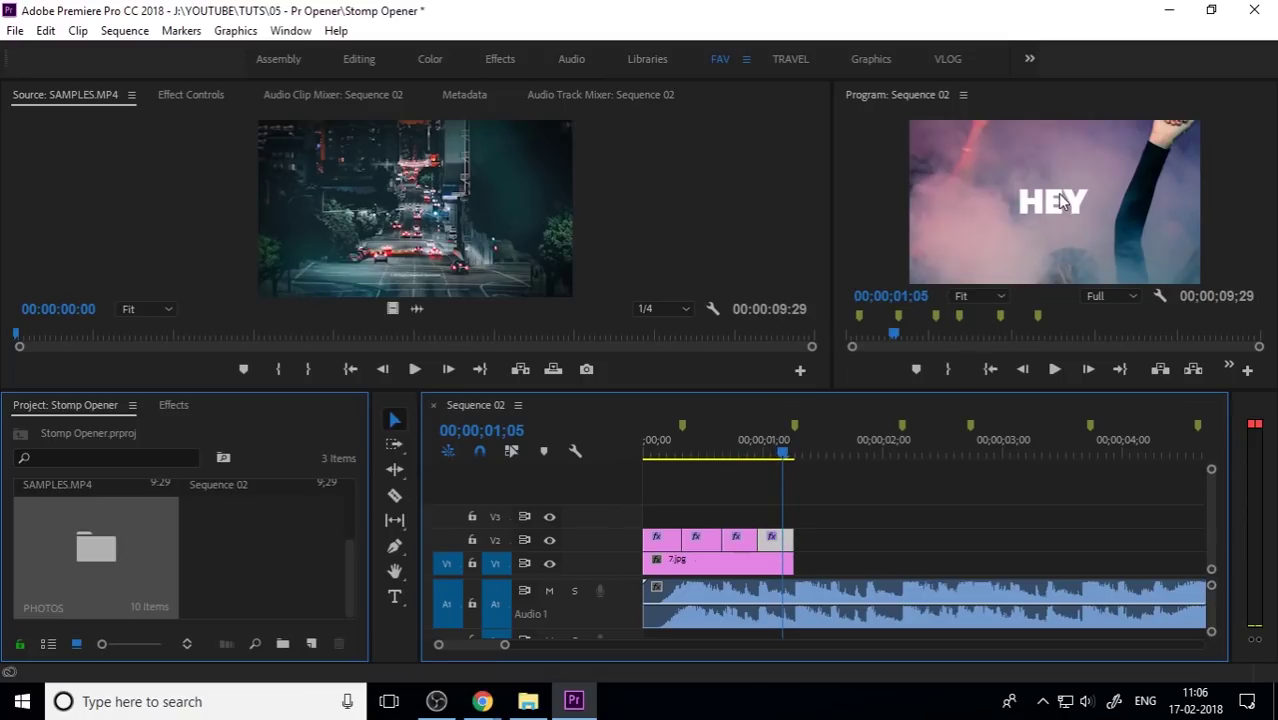
pyautogui.click(394, 596)
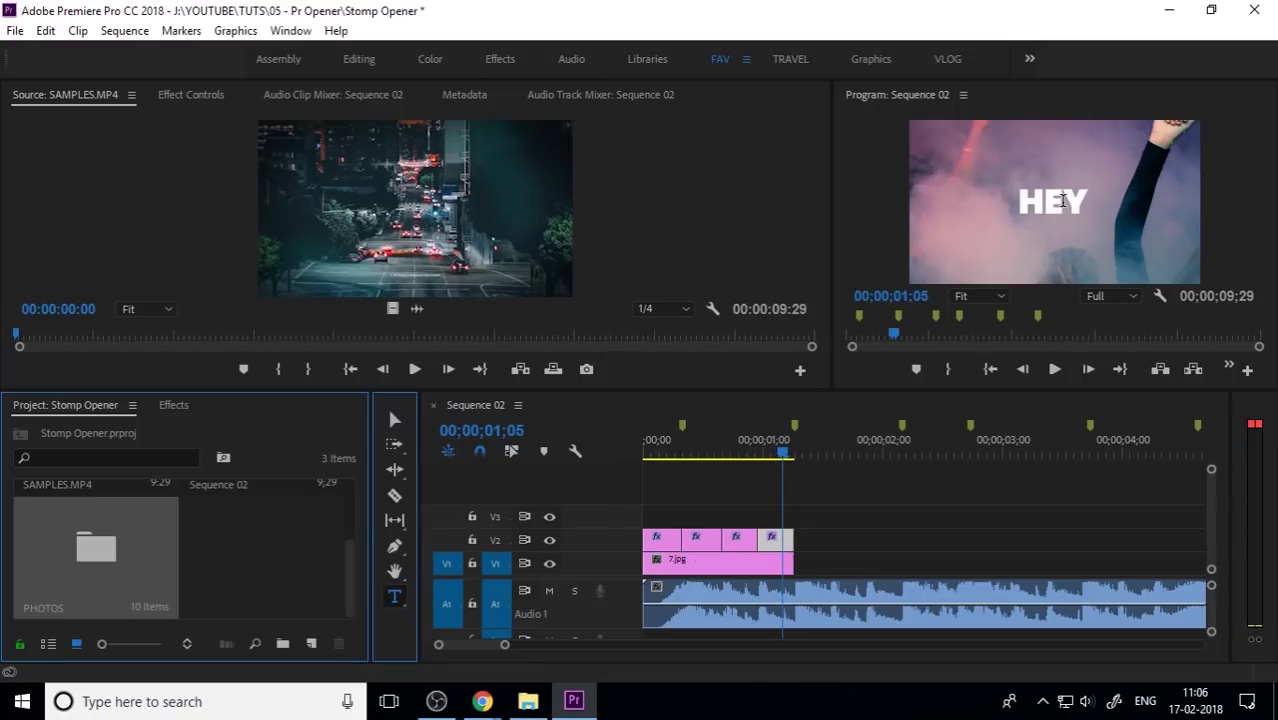
pyautogui.click(1062, 201)
pyautogui.write('IRSHAD')
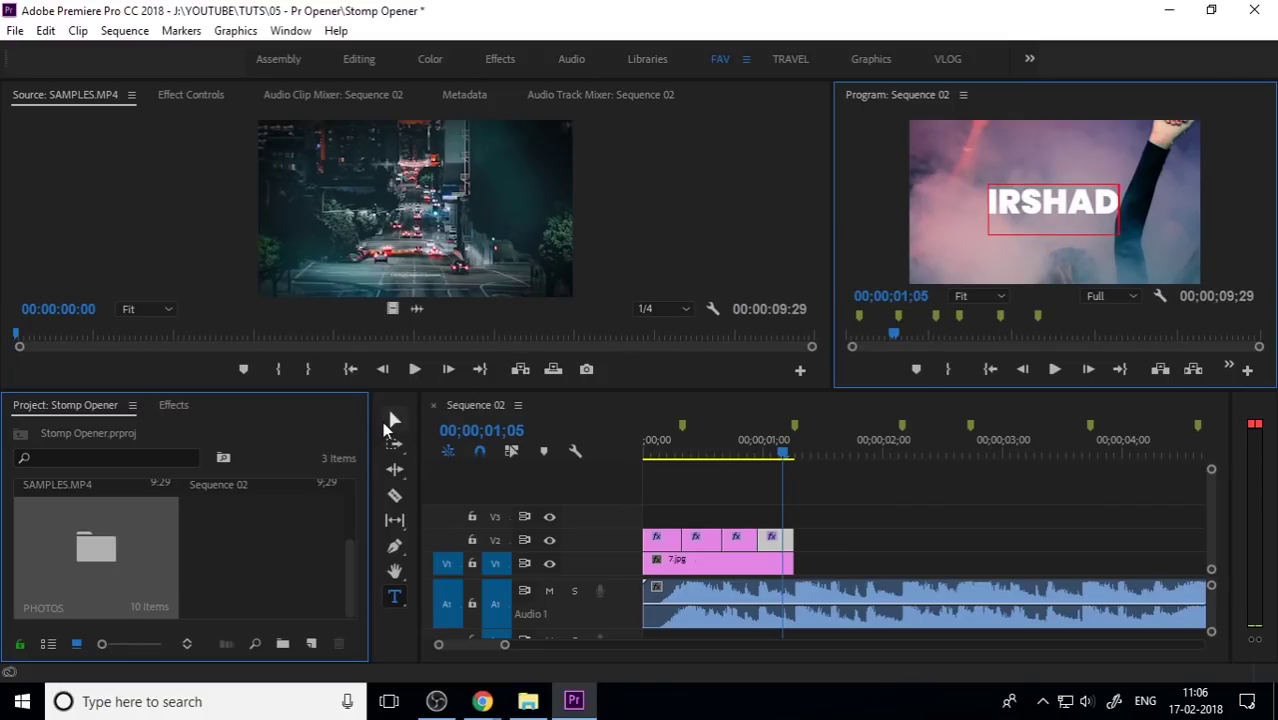
pyautogui.click(394, 419)
pyautogui.click(866, 518)
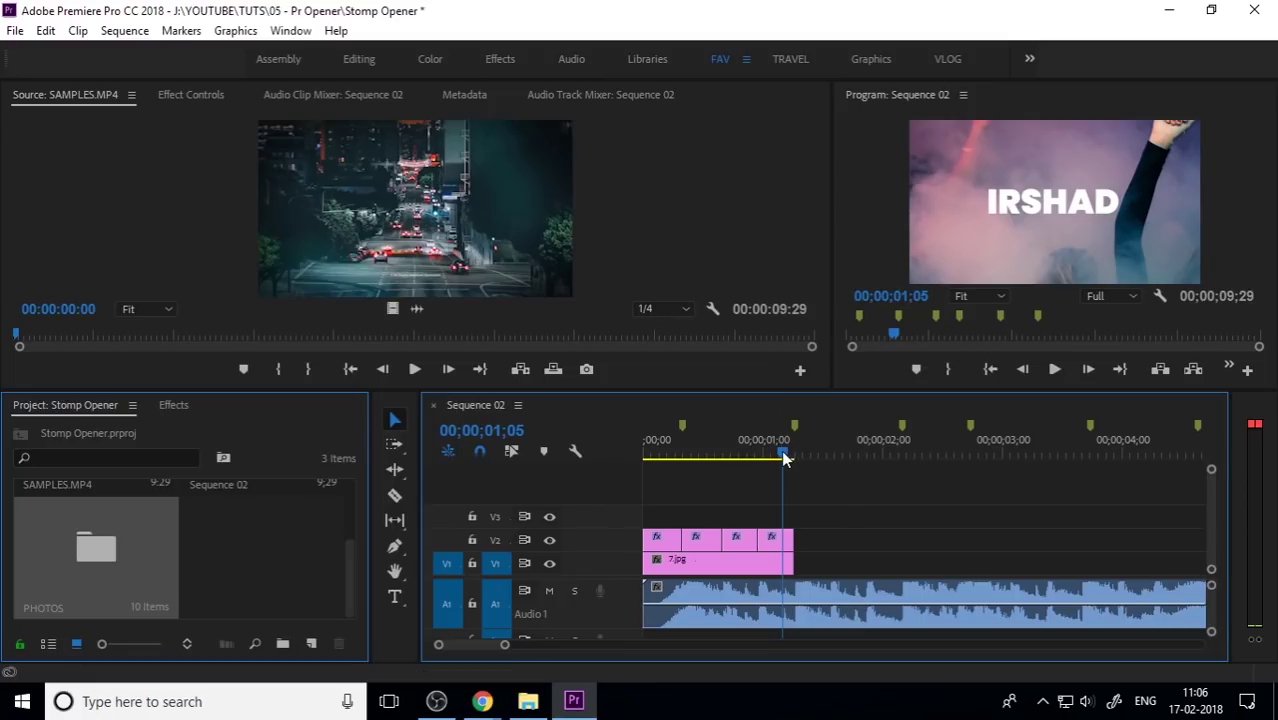
pyautogui.moveTo(785, 451); pyautogui.dragTo(645, 452)
pyautogui.press('space')
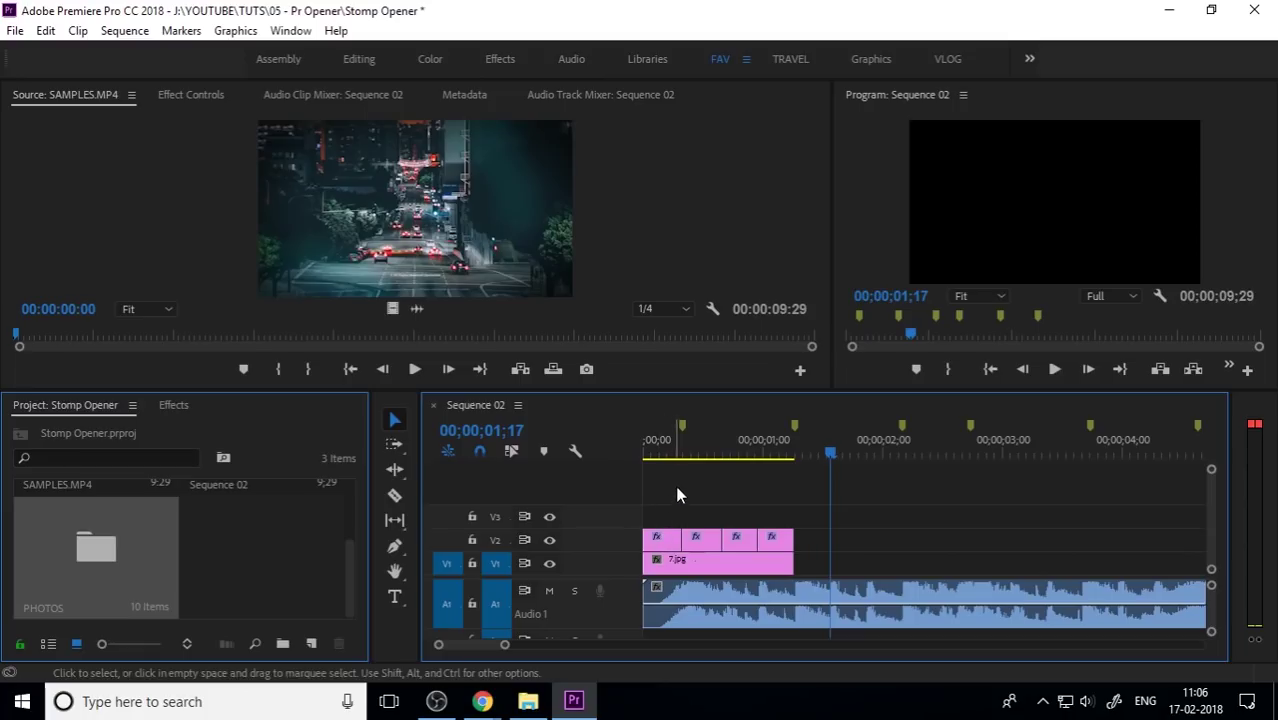
pyautogui.press('Home')
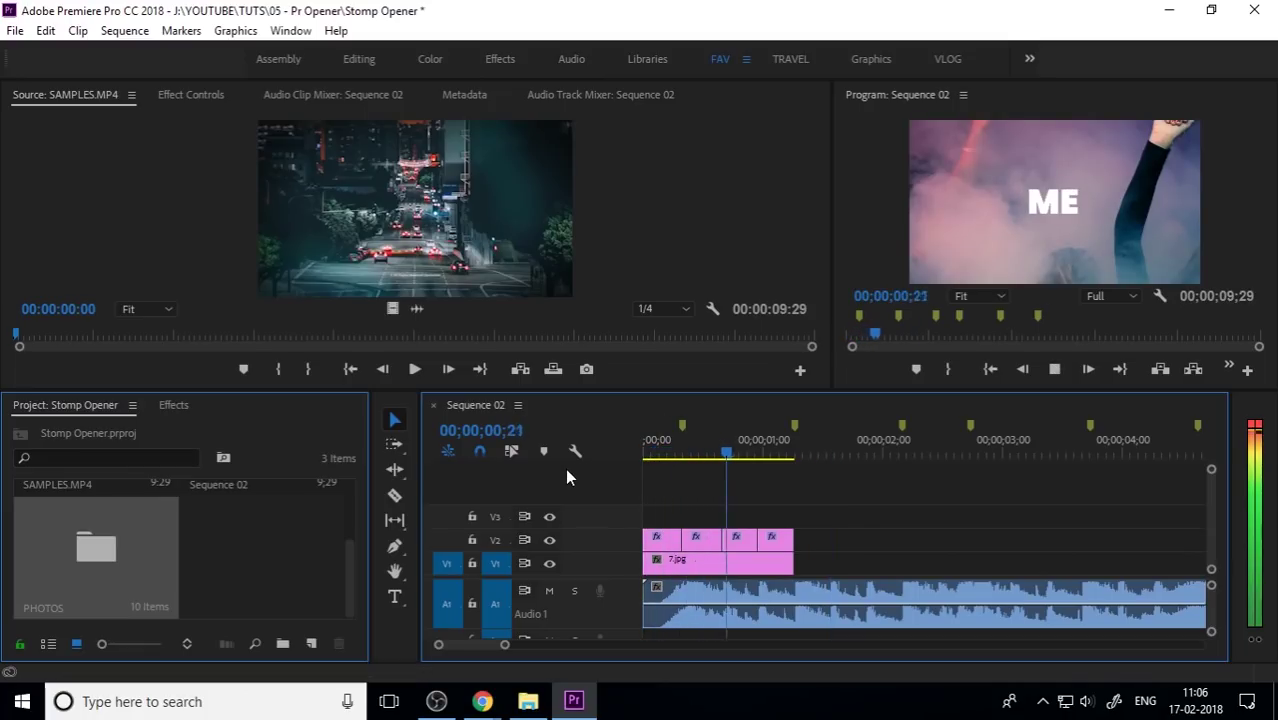
pyautogui.press('space')
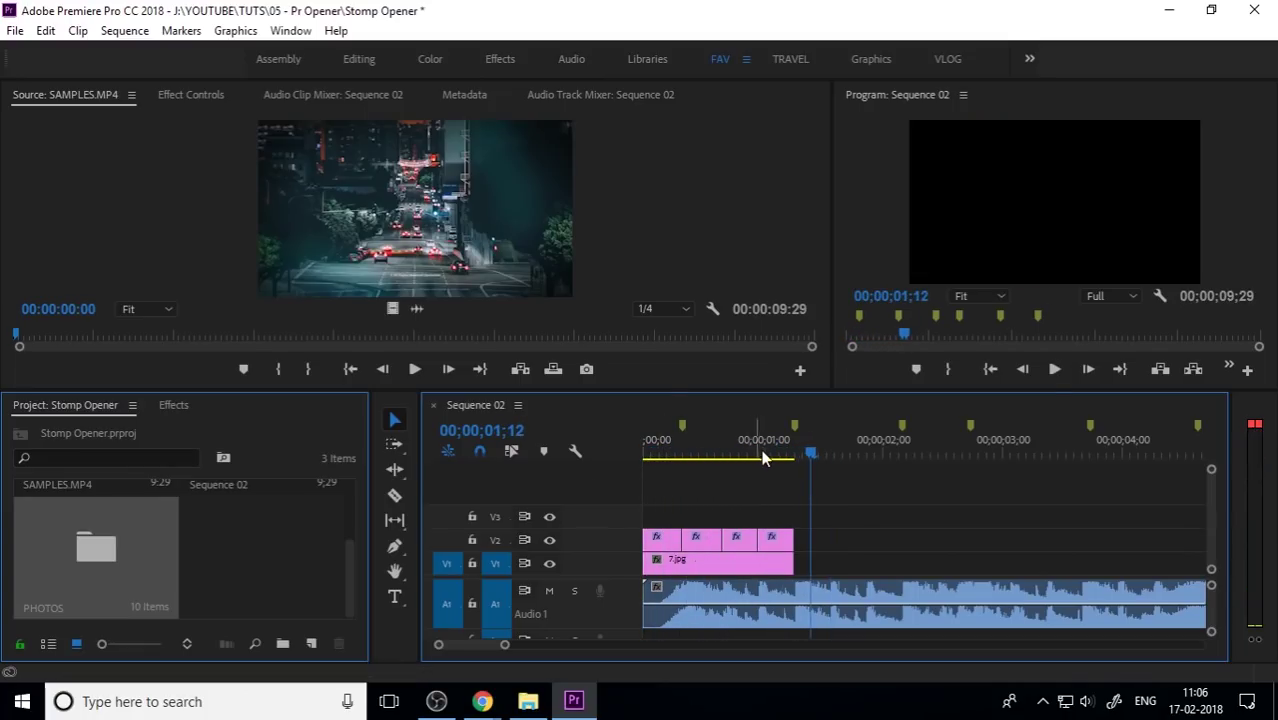
pyautogui.moveTo(749, 455); pyautogui.dragTo(731, 455)
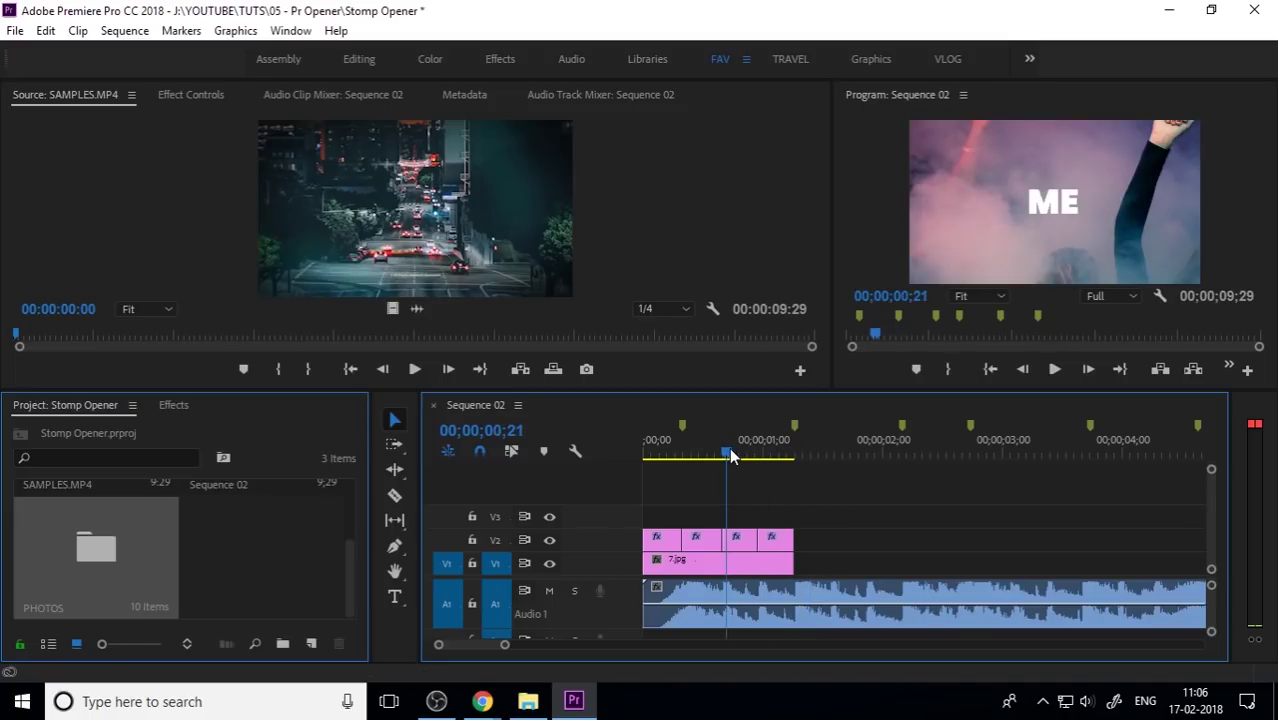
pyautogui.moveTo(820, 510); pyautogui.dragTo(645, 535)
# Nest the four V2 title clips into a sequence named TEXT 1.
pyautogui.rightClick(702, 540)
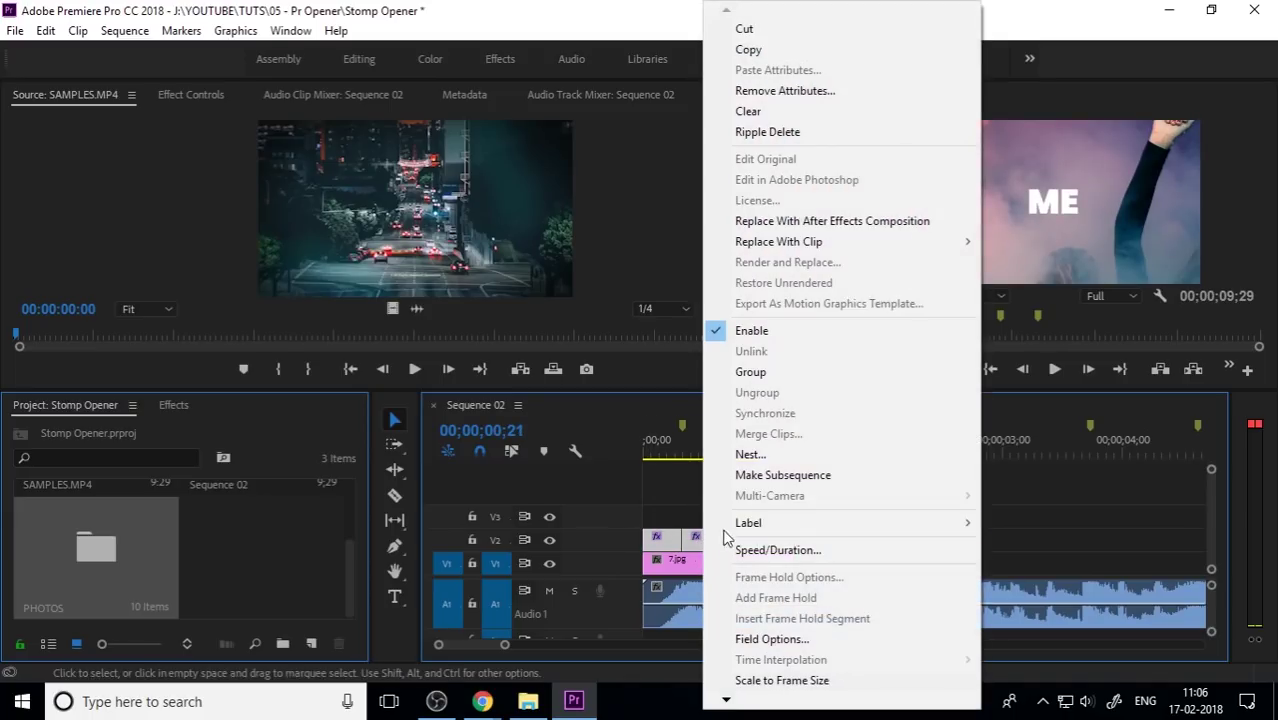
pyautogui.click(771, 462)
pyautogui.write('TE')
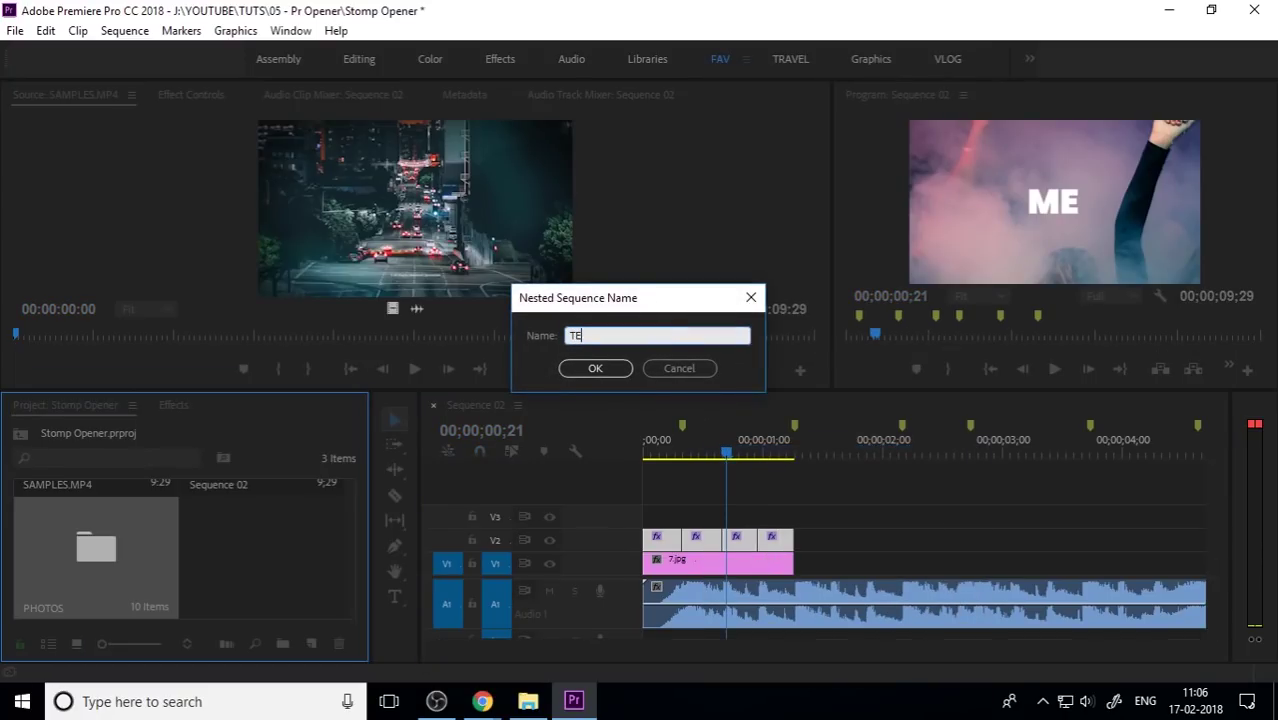
pyautogui.write('XT')
pyautogui.press('Return')
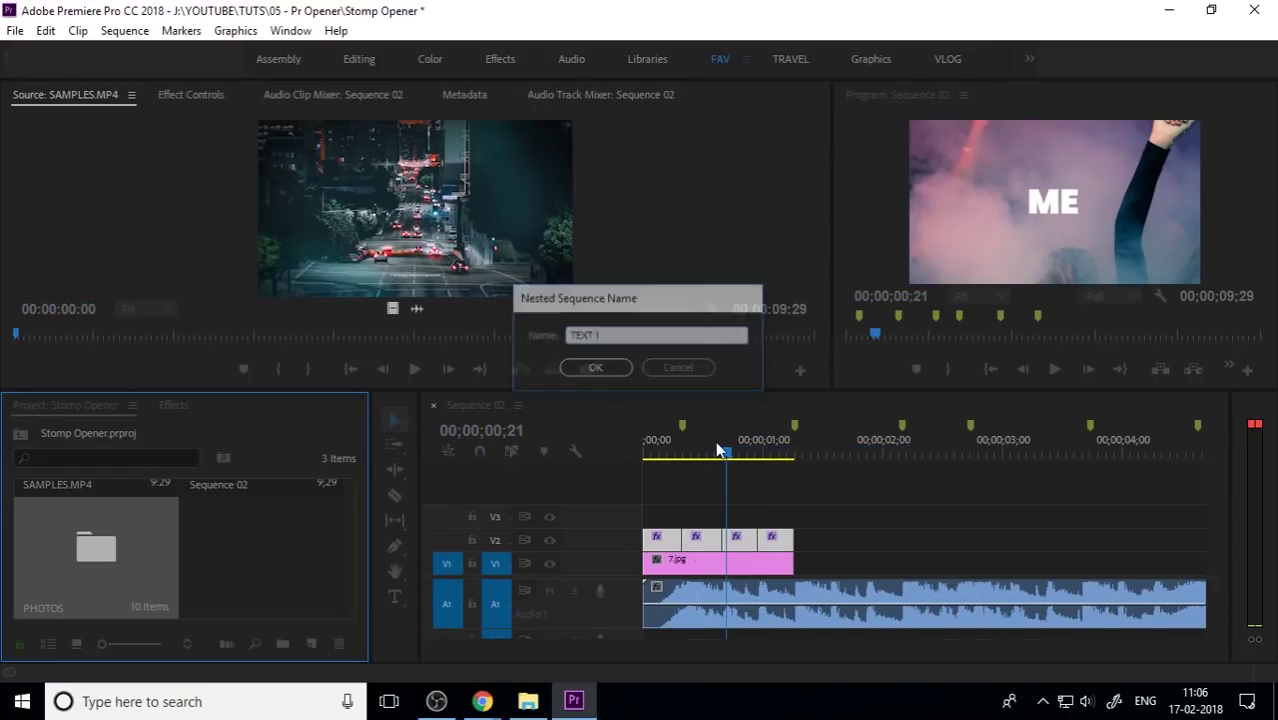
# Nest the 7.jpg clip on V1 as PHOTOS 1 and rewind to the sequence start.
pyautogui.click(751, 566)
pyautogui.rightClick(749, 562)
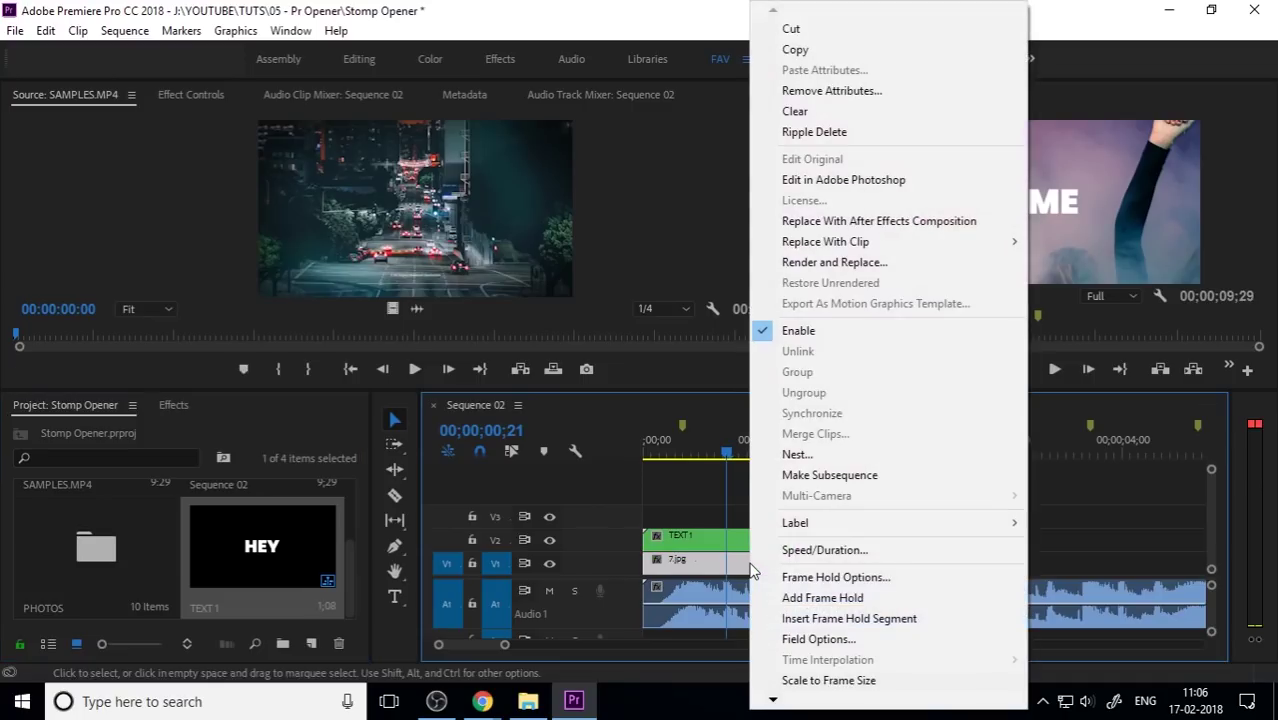
pyautogui.click(797, 454)
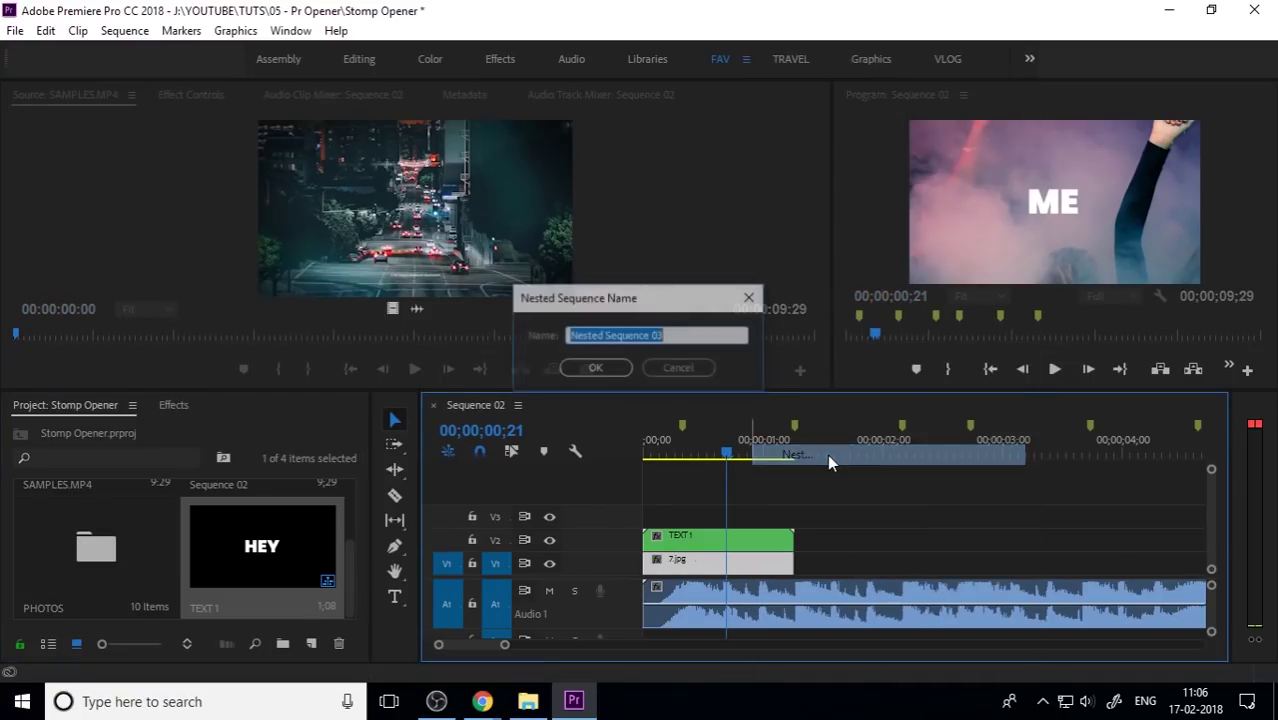
pyautogui.write('PHOTOS 1')
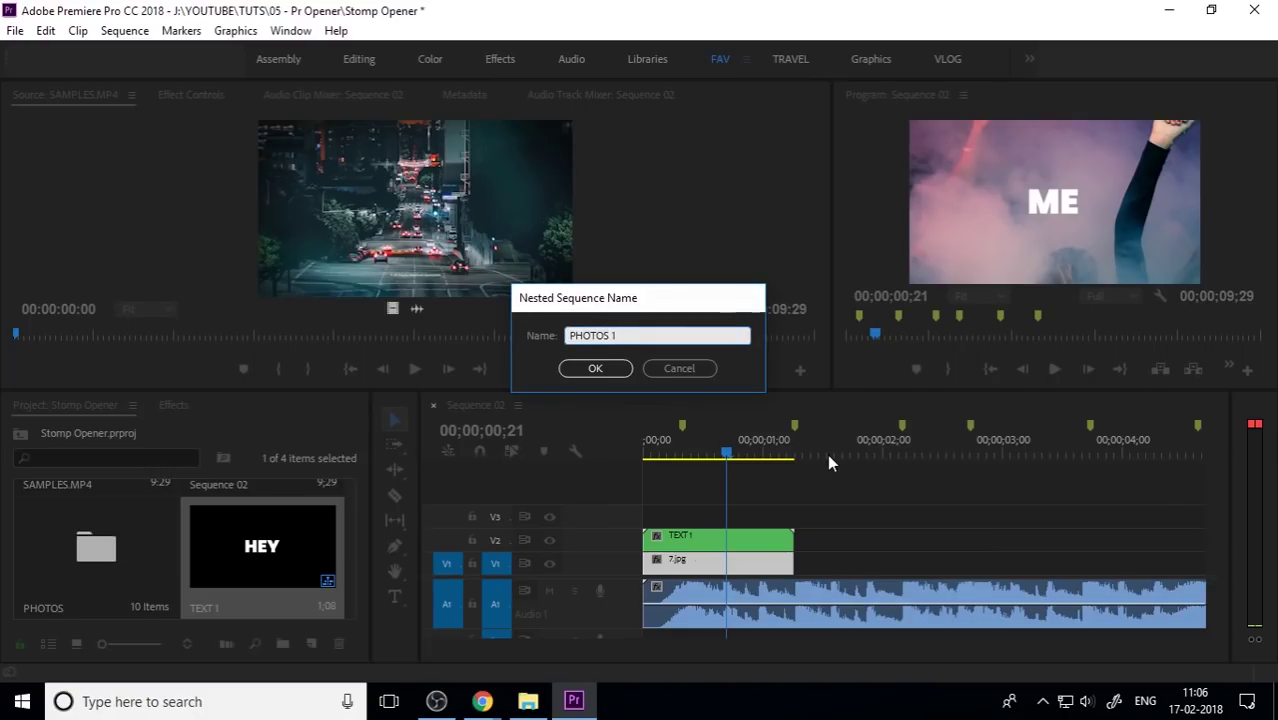
pyautogui.press('Return')
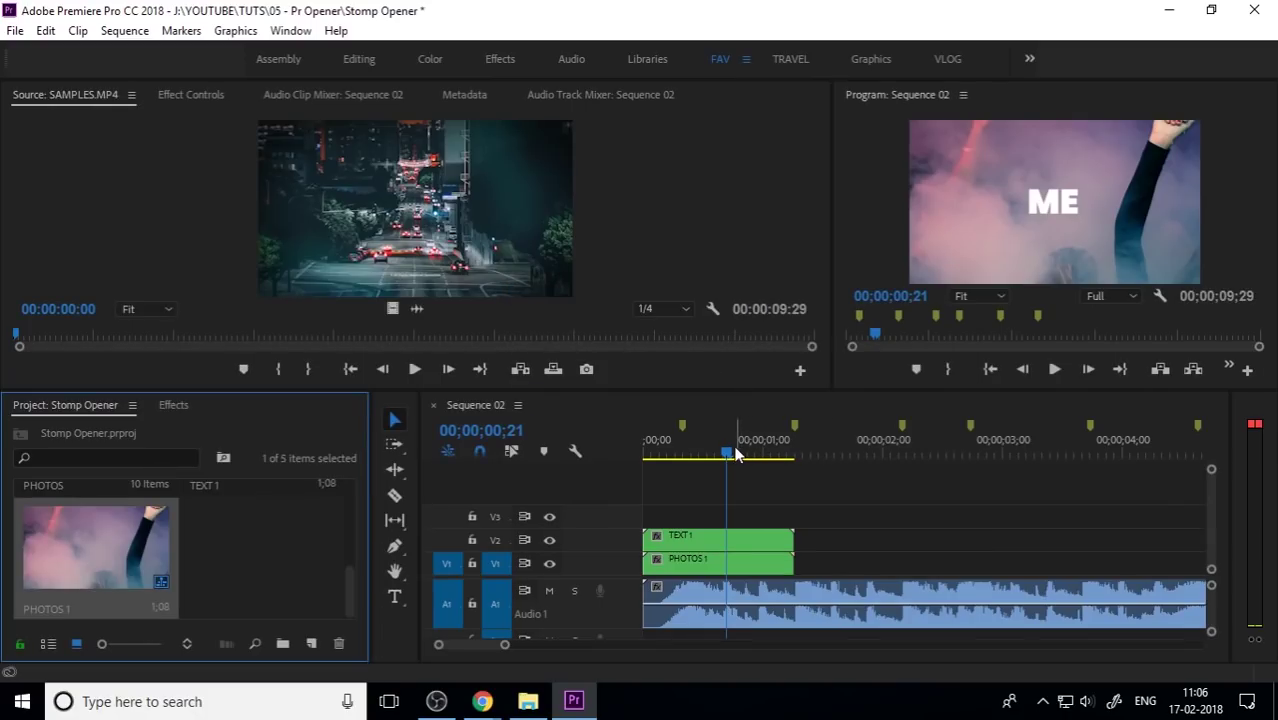
pyautogui.moveTo(737, 453); pyautogui.dragTo(626, 473)
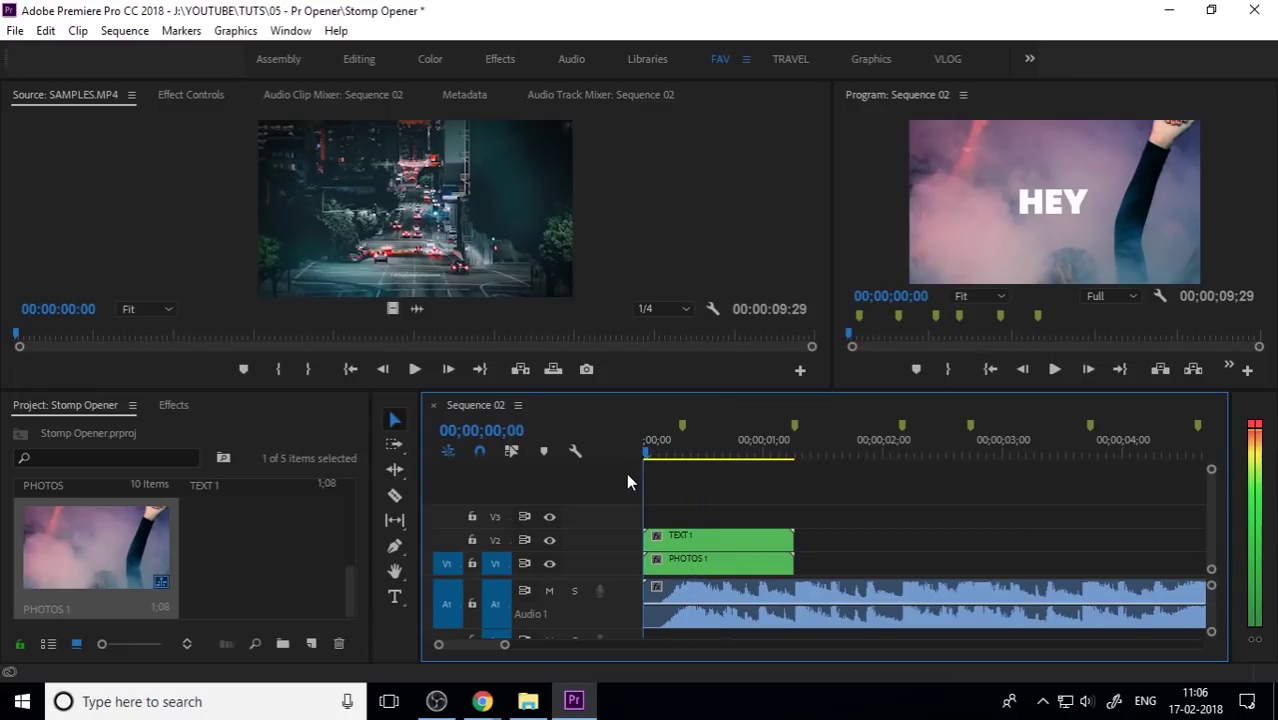
pyautogui.click(684, 536)
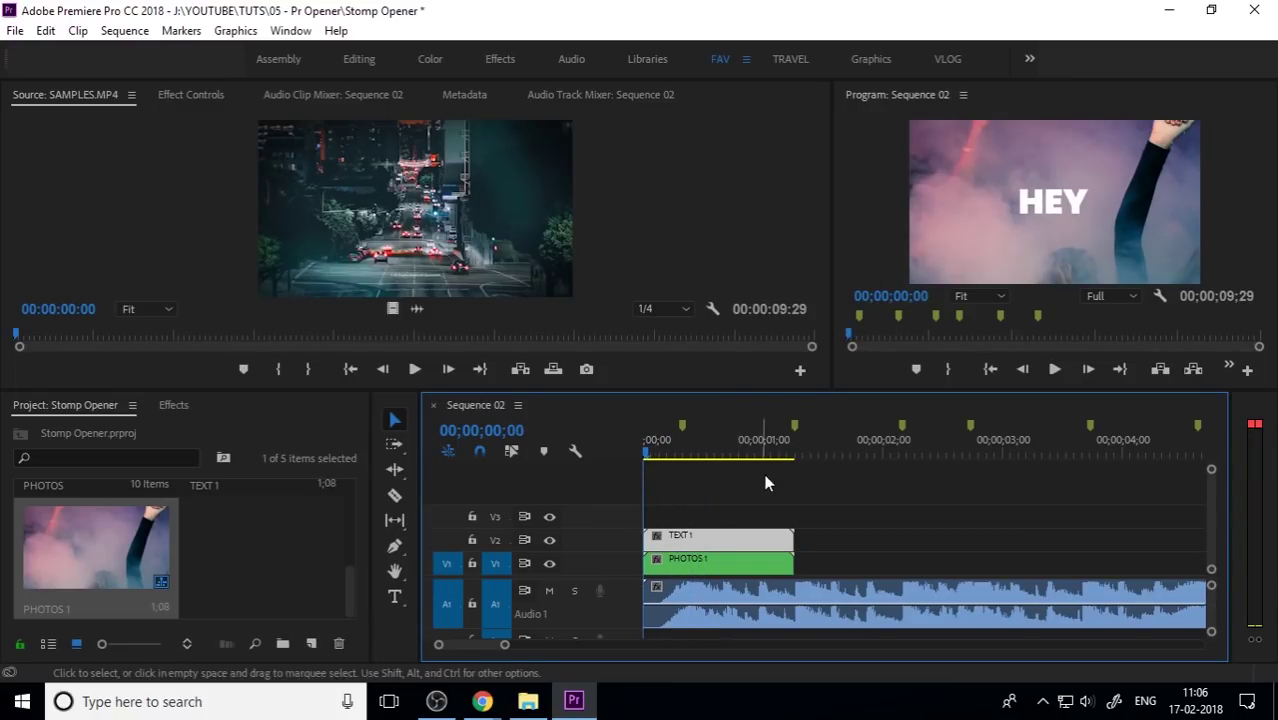
pyautogui.click(829, 512)
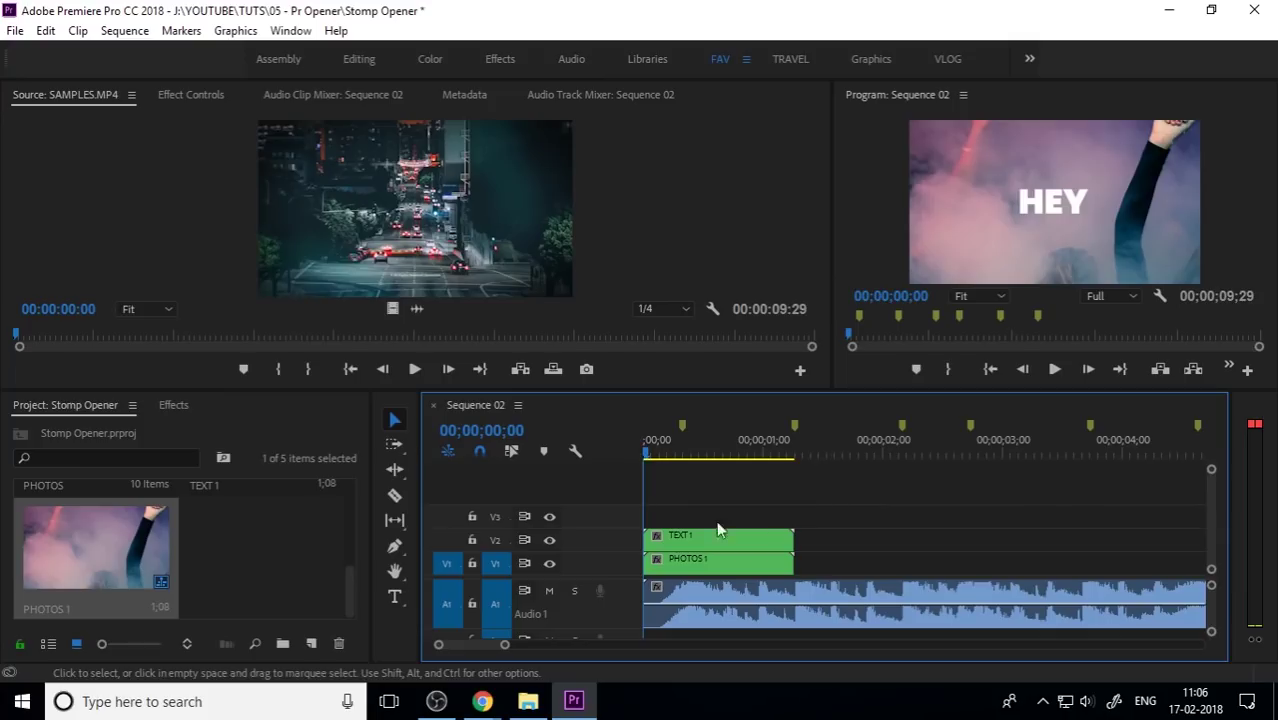
# Create a new adjustment layer and rename it SCALE.
pyautogui.click(311, 643)
pyautogui.click(418, 474)
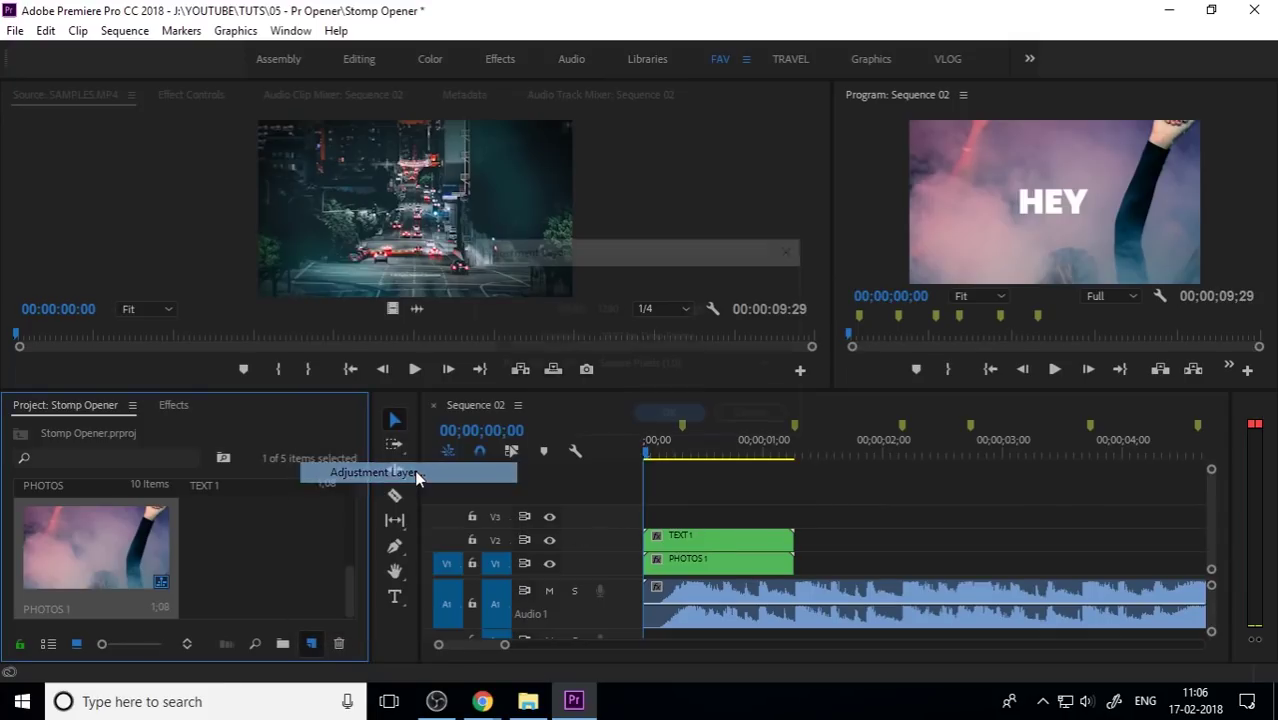
pyautogui.click(679, 418)
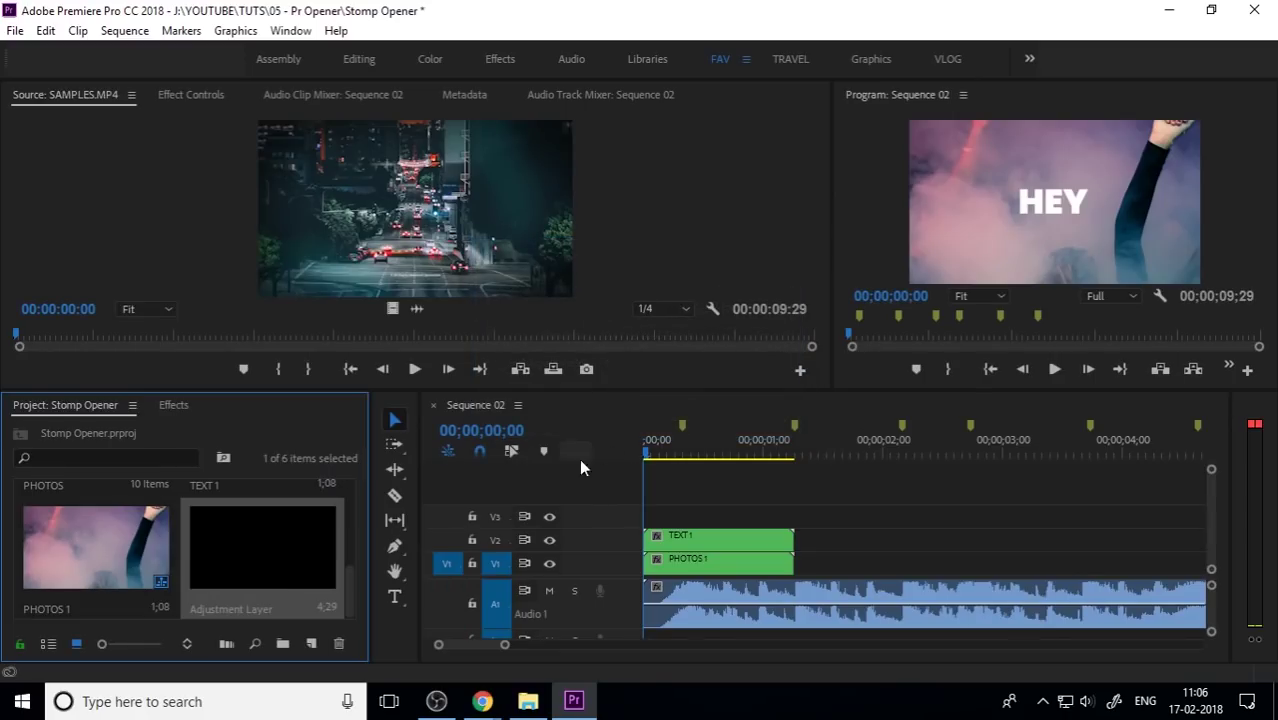
pyautogui.click(249, 609)
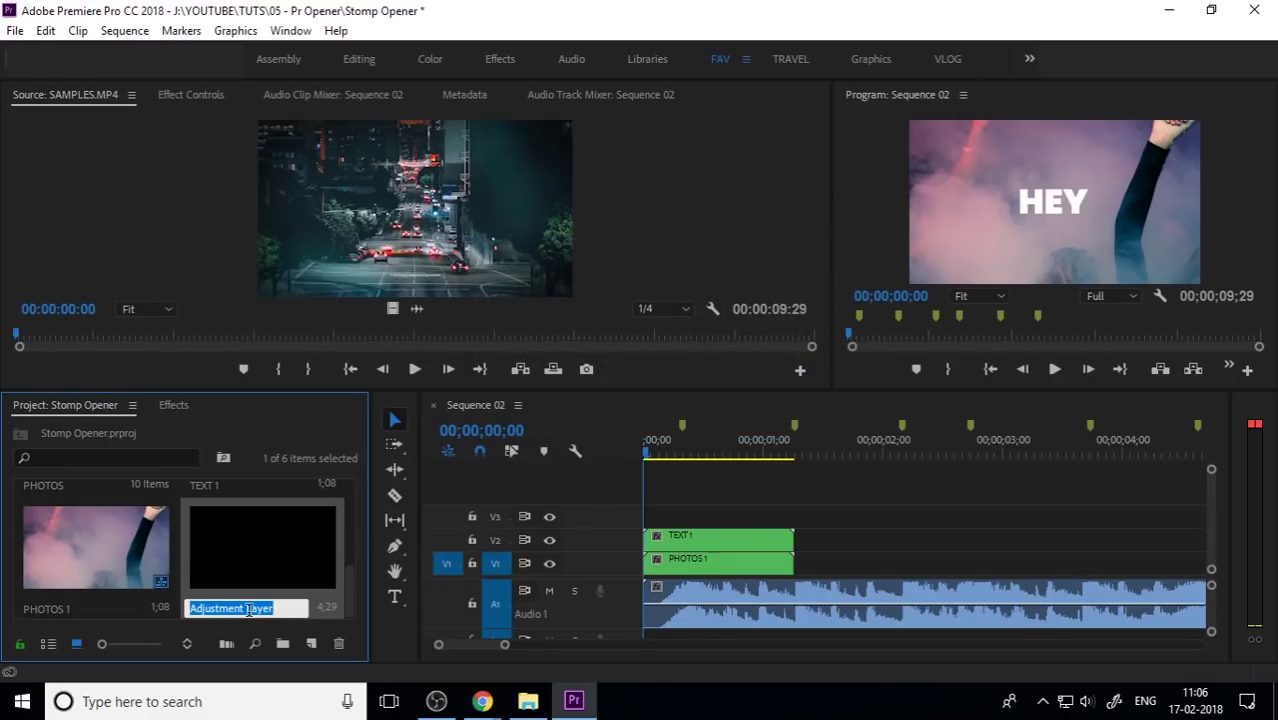
pyautogui.write('SCALE')
pyautogui.press('Return')
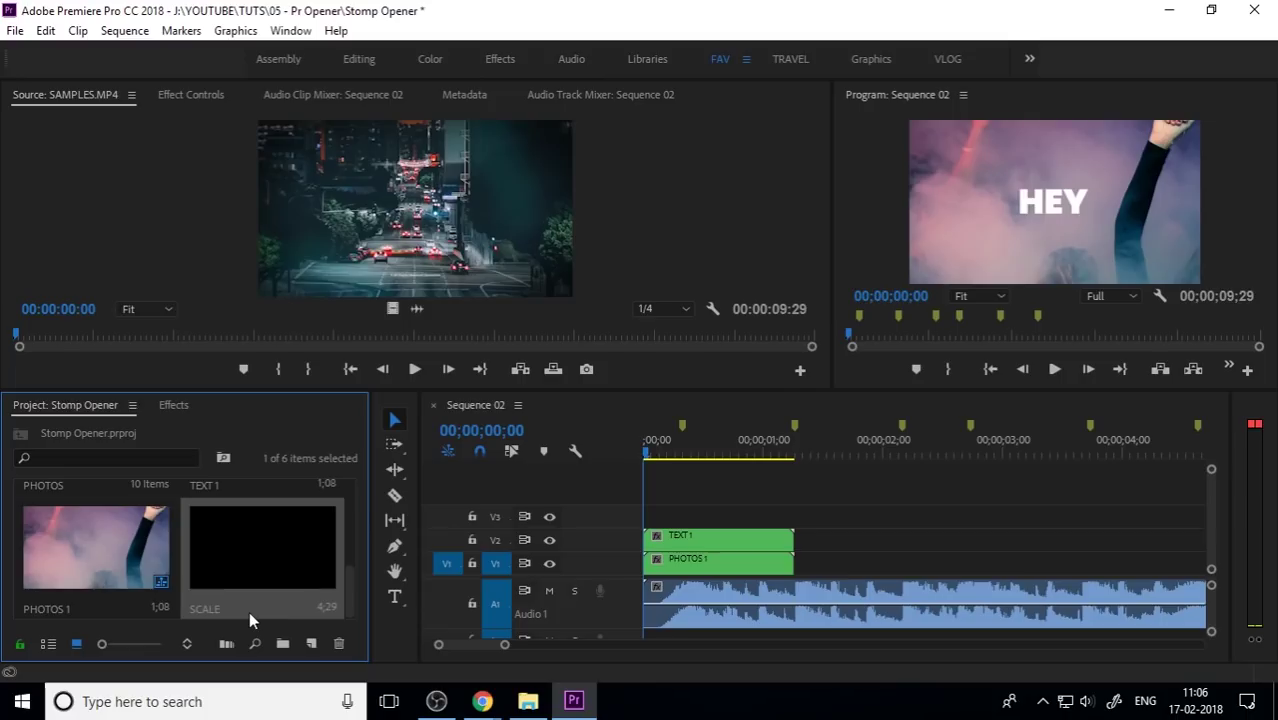
# Place SCALE on V3 at 0 and trim it to end with TEXT 1 and PHOTOS 1.
pyautogui.moveTo(241, 553); pyautogui.dragTo(648, 520)
pyautogui.press('-')
pyautogui.moveTo(944, 511); pyautogui.dragTo(717, 522)
pyautogui.press('=')
pyautogui.press('=')
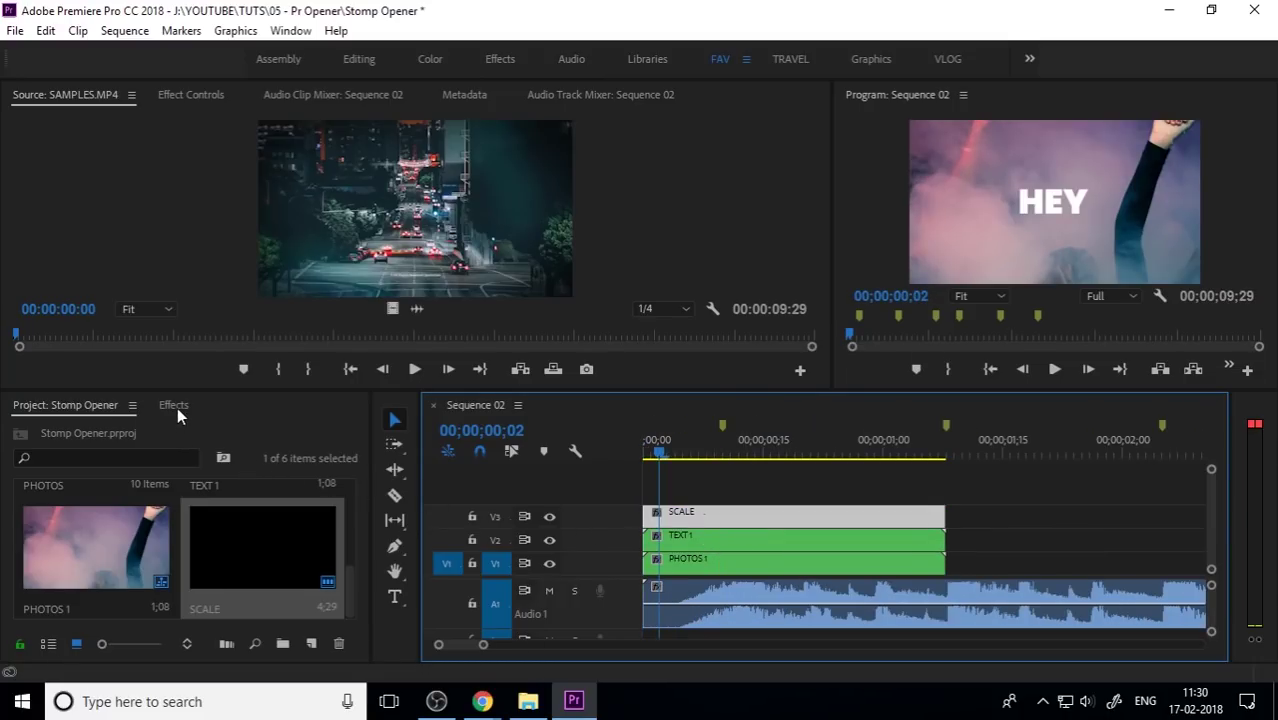
# Apply the Video Effects > Distort > Transform effect to the SCALE clip.
pyautogui.click(174, 405)
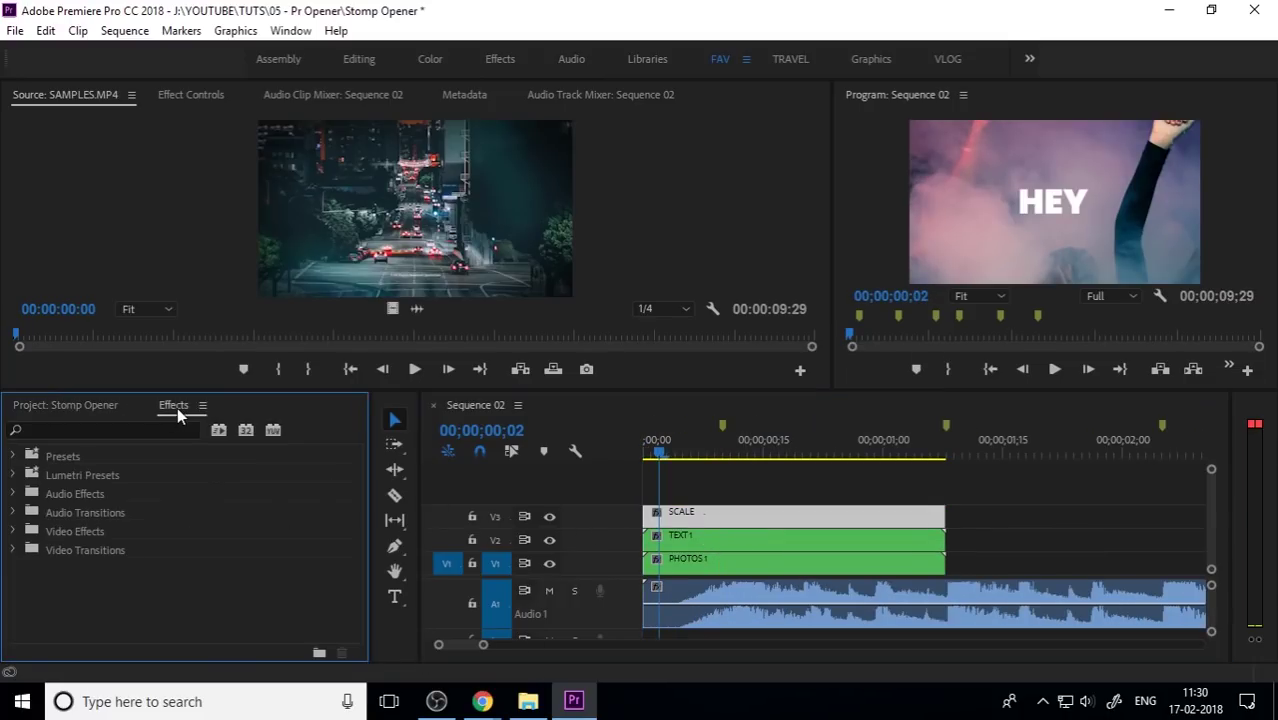
pyautogui.doubleClick(93, 529)
pyautogui.scroll(-5, 146, 589)
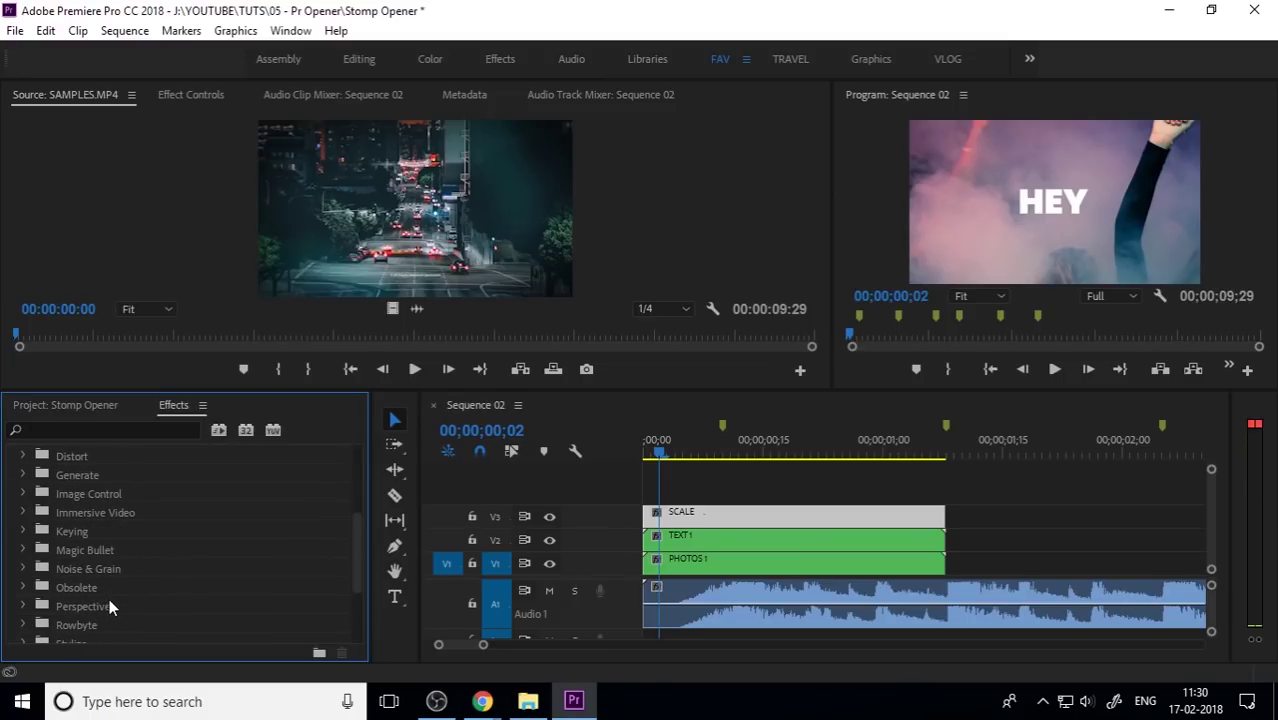
pyautogui.scroll(-2, 109, 600)
pyautogui.doubleClick(97, 625)
pyautogui.scroll(-2, 141, 580)
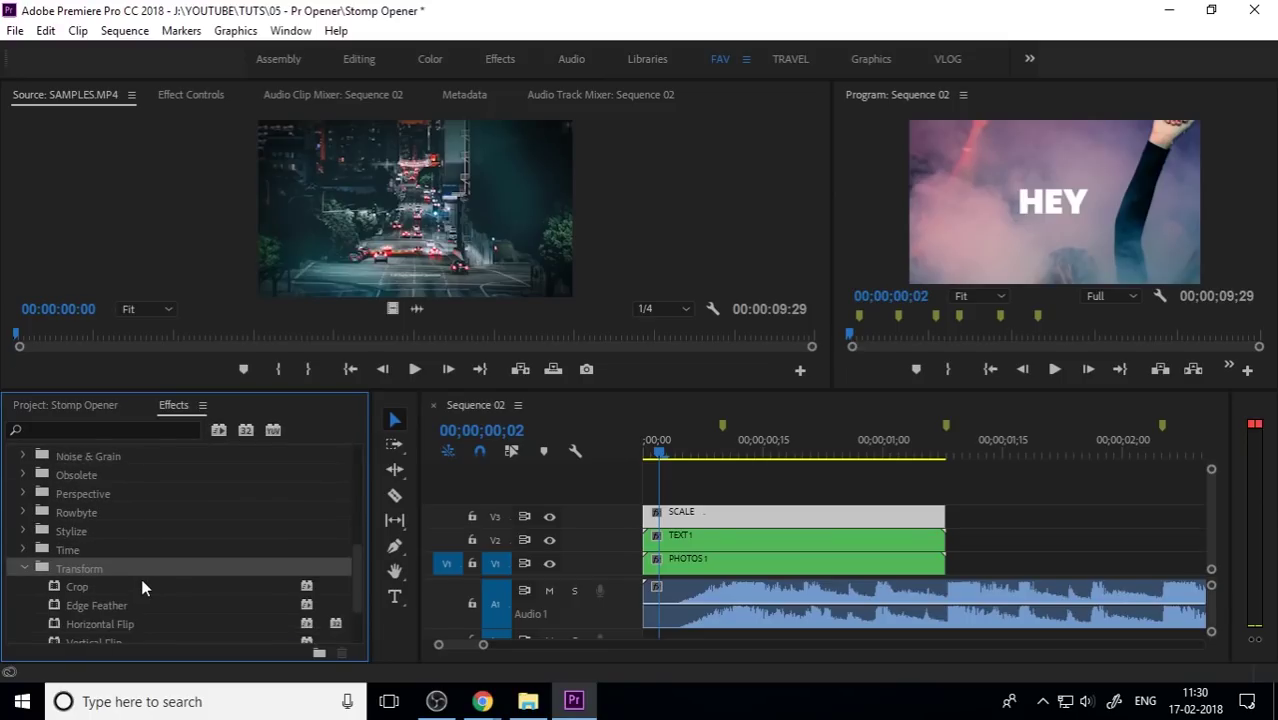
pyautogui.scroll(9, 133, 594)
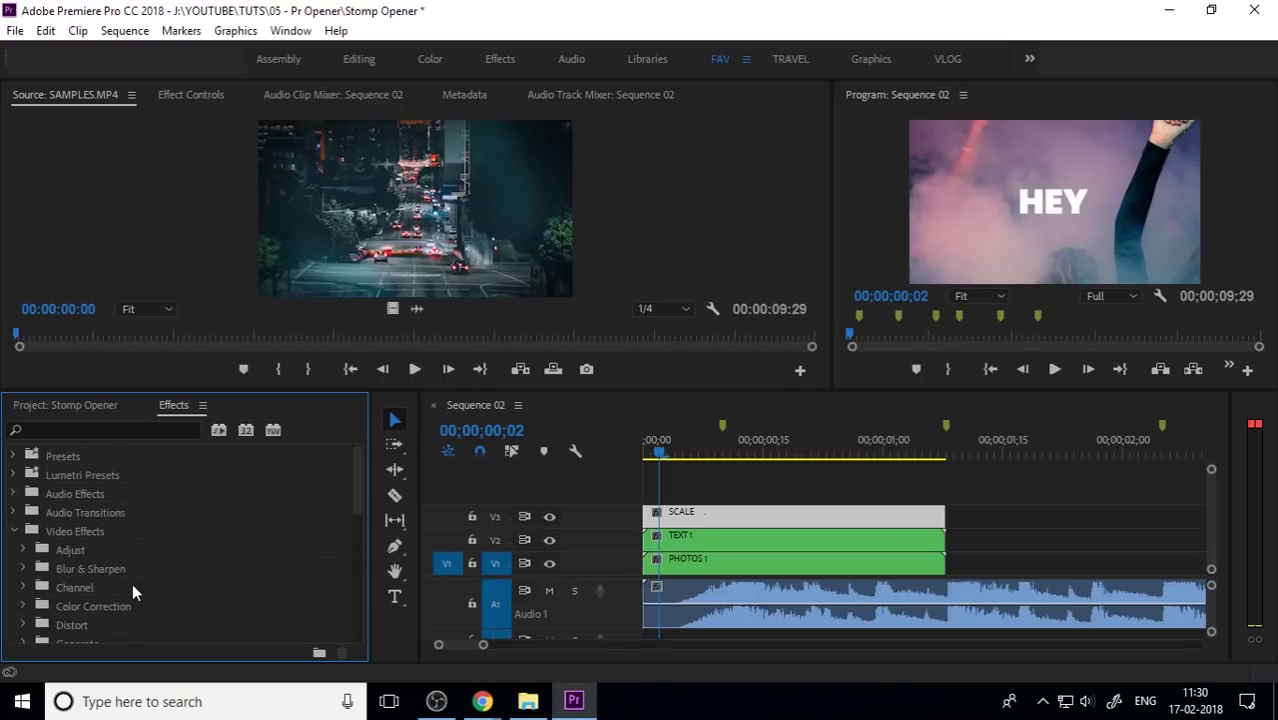
pyautogui.click(94, 518)
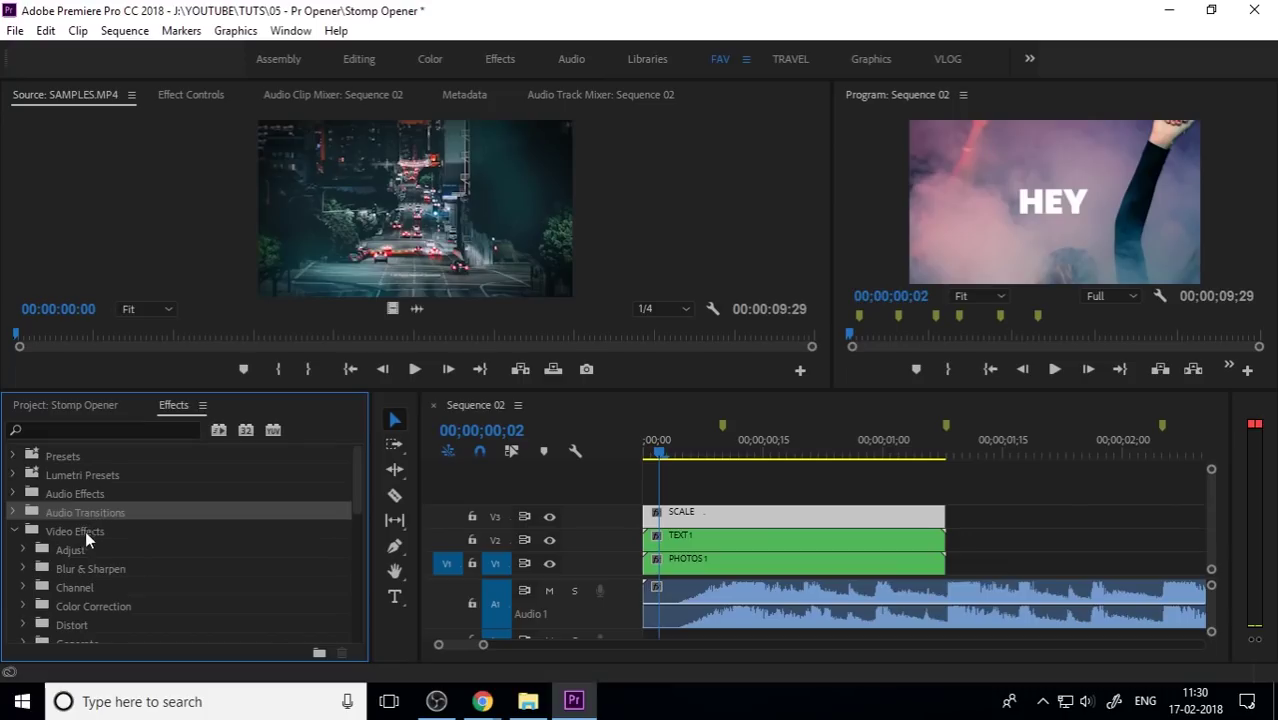
pyautogui.scroll(-1, 84, 592)
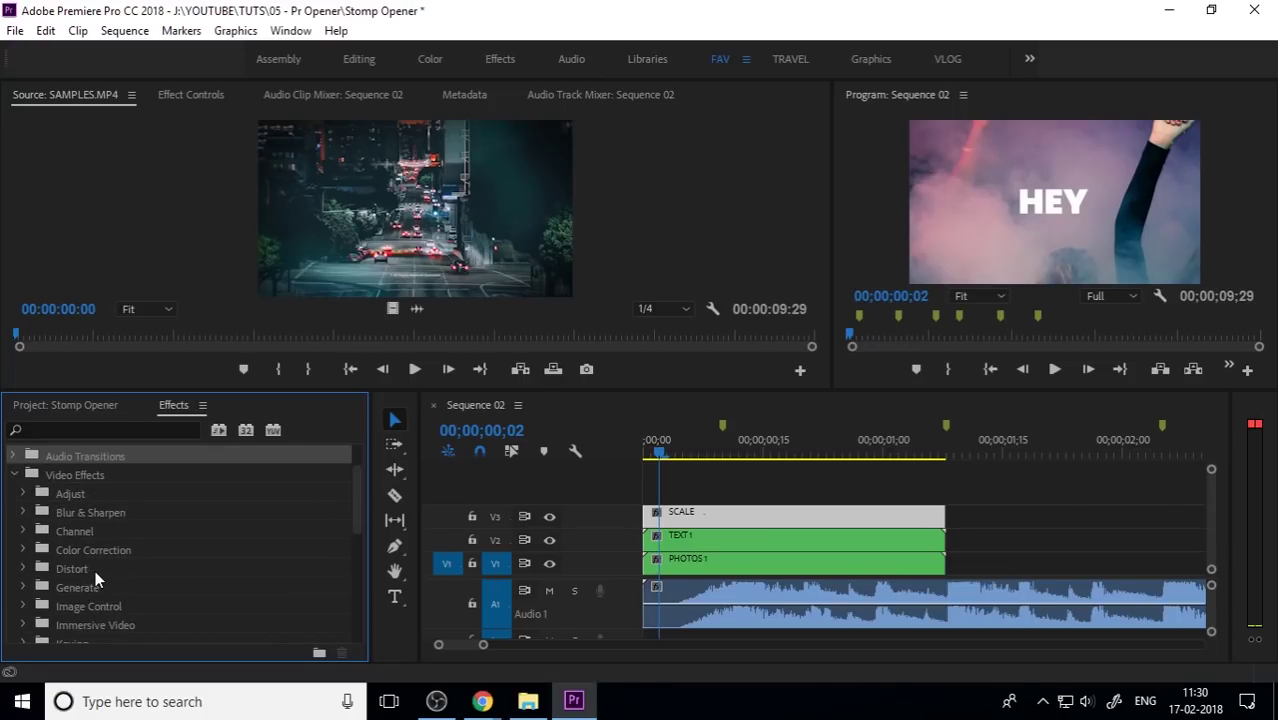
pyautogui.doubleClick(95, 570)
pyautogui.scroll(-3, 95, 570)
pyautogui.moveTo(110, 584); pyautogui.dragTo(703, 519)
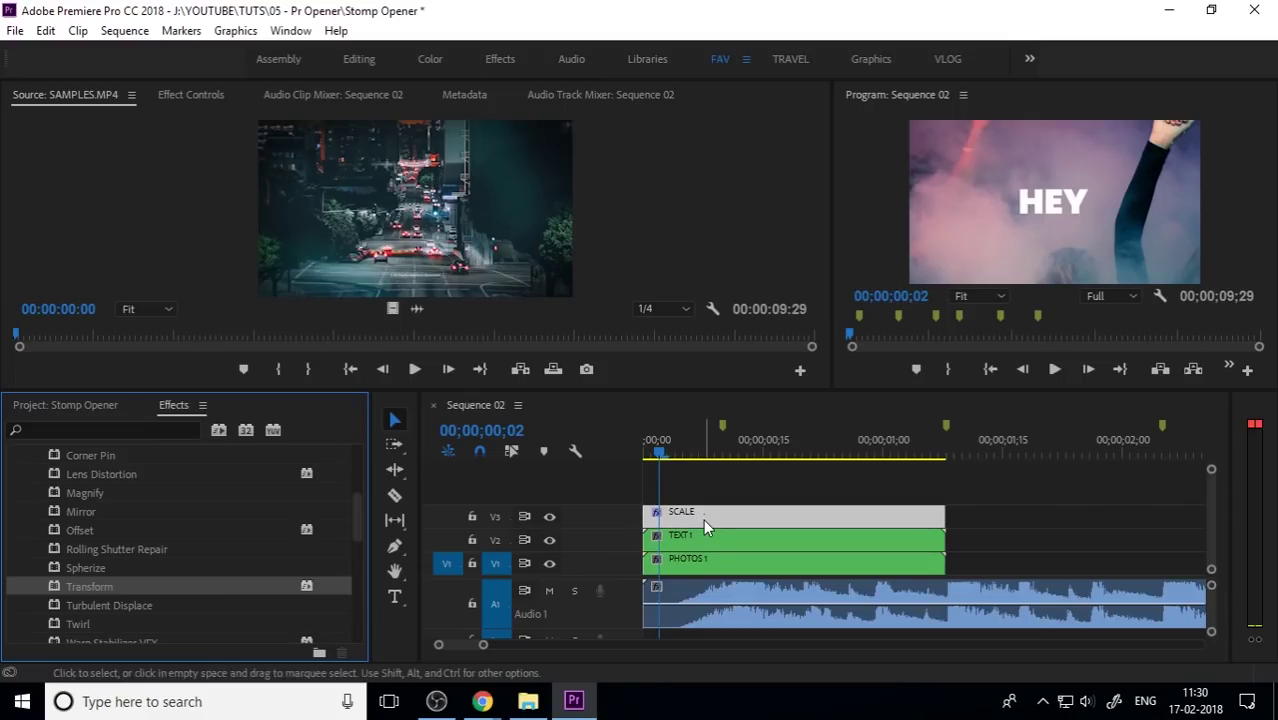
# Show SCALE's Effect Controls, give that panel more height and widen the Program monitor.
pyautogui.click(195, 95)
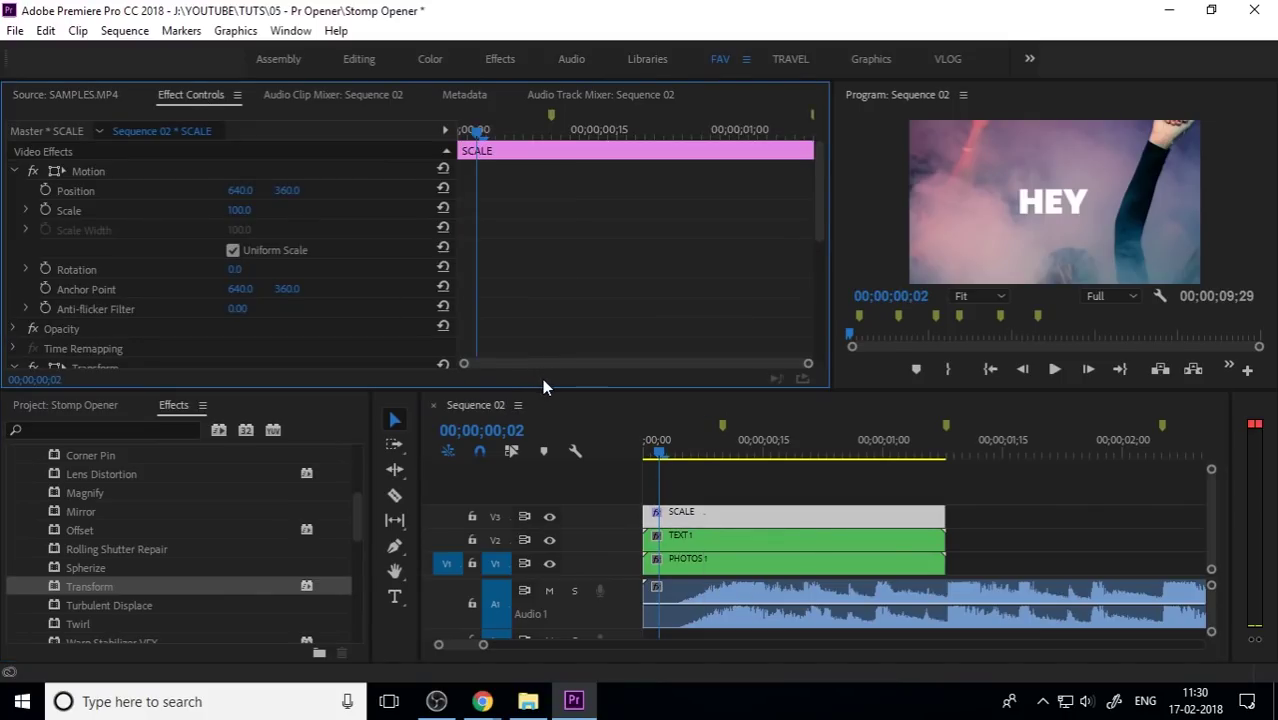
pyautogui.moveTo(545, 392); pyautogui.dragTo(540, 428)
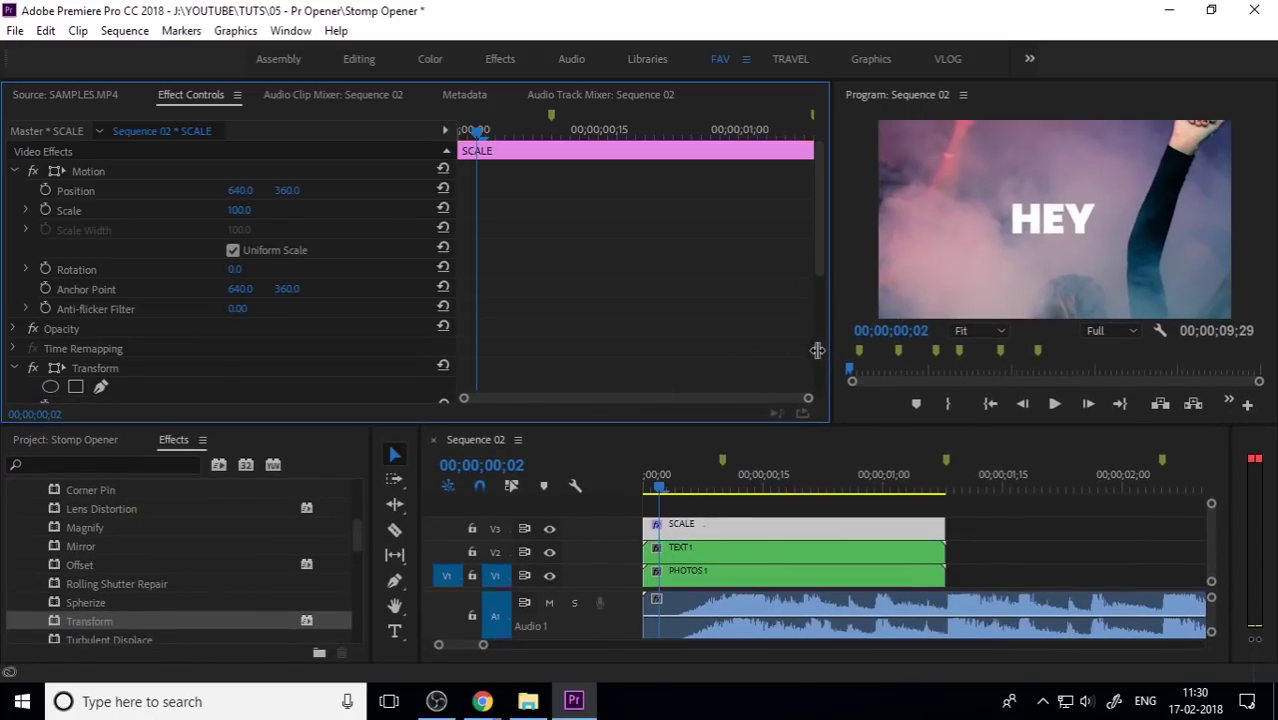
pyautogui.moveTo(833, 350); pyautogui.dragTo(635, 350)
pyautogui.scroll(-2, 115, 606)
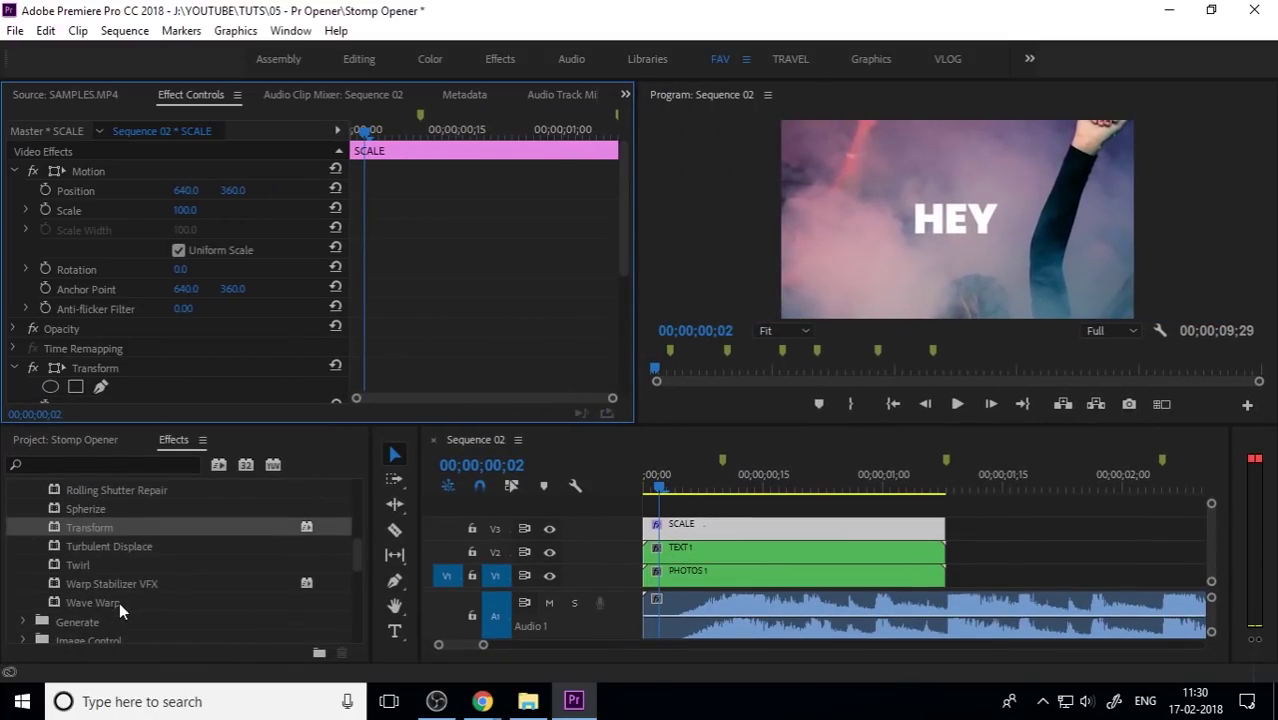
pyautogui.scroll(-1, 119, 602)
pyautogui.doubleClick(96, 564)
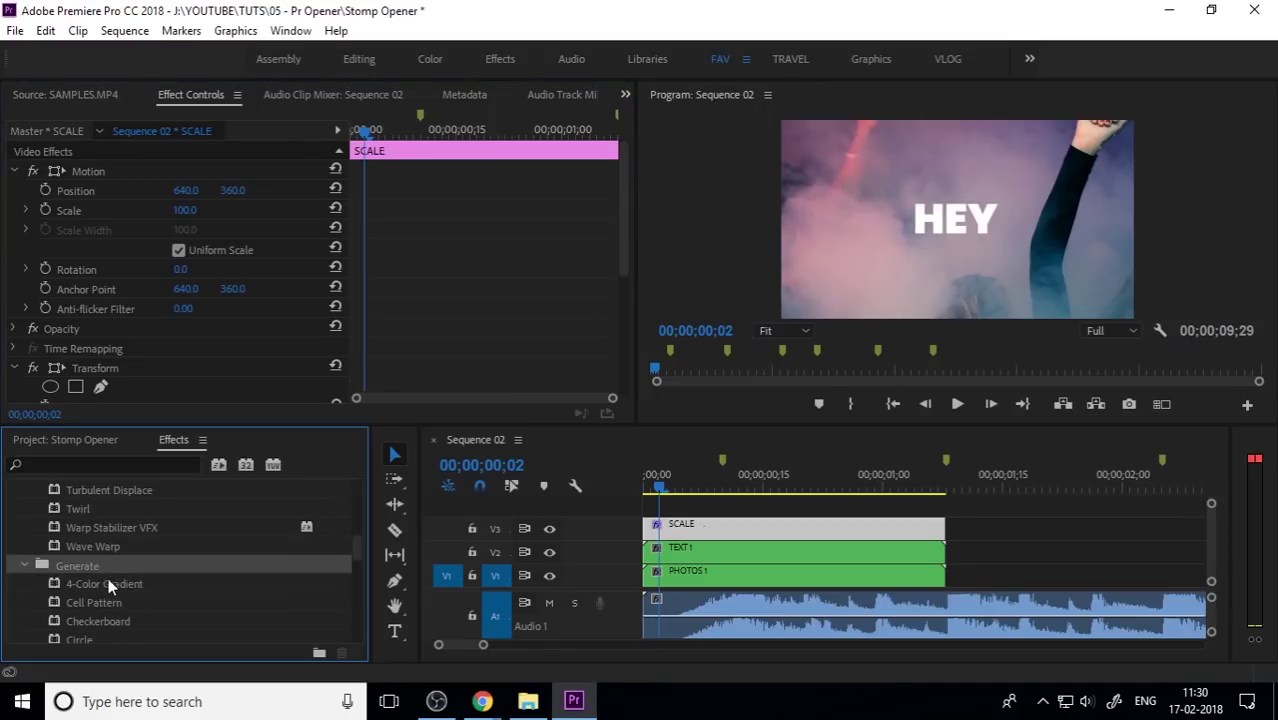
pyautogui.scroll(-4, 108, 579)
pyautogui.scroll(3, 112, 589)
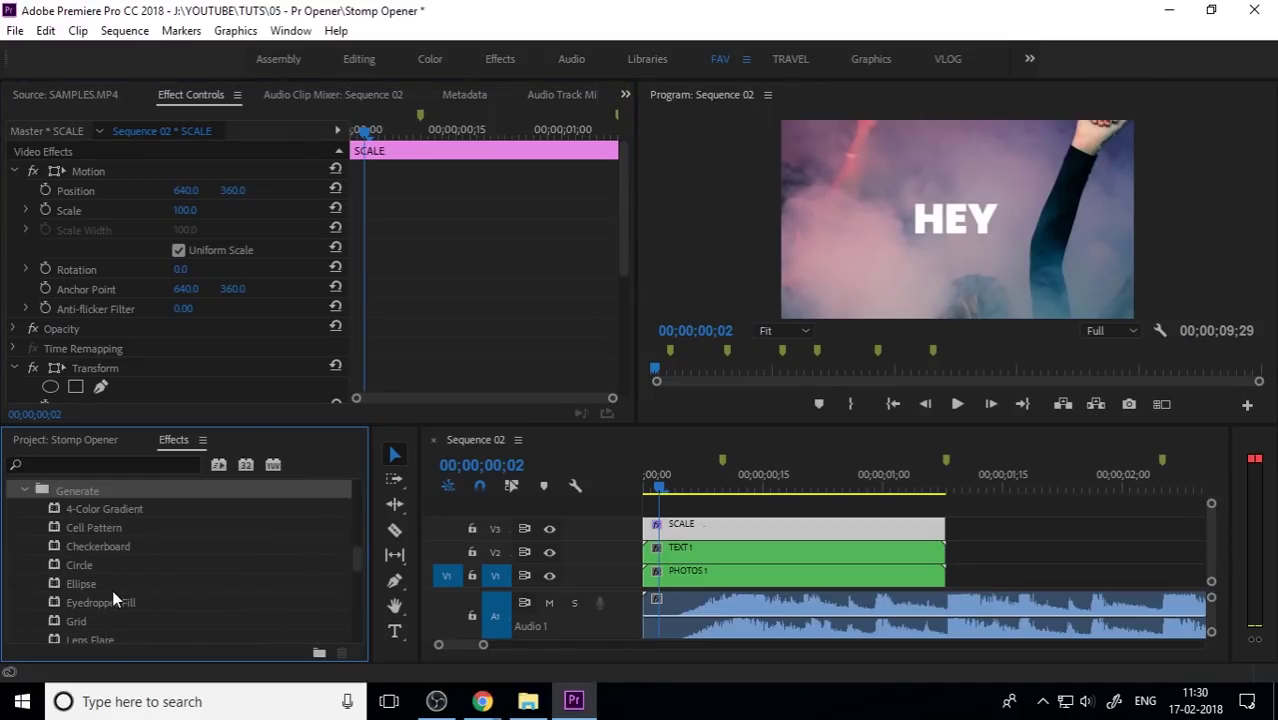
pyautogui.click(24, 530)
pyautogui.scroll(2, 207, 600)
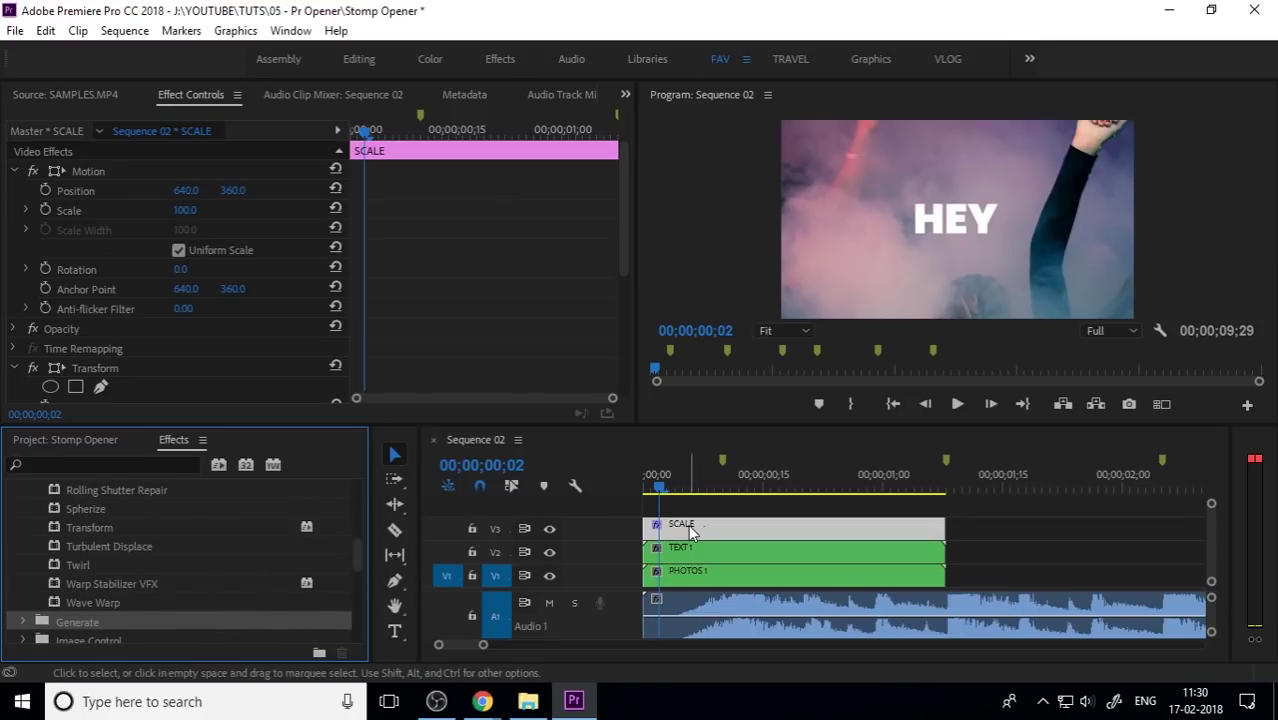
# Set the SCALE clip's Motion scale back to 100.
pyautogui.click(17, 171)
pyautogui.click(17, 171)
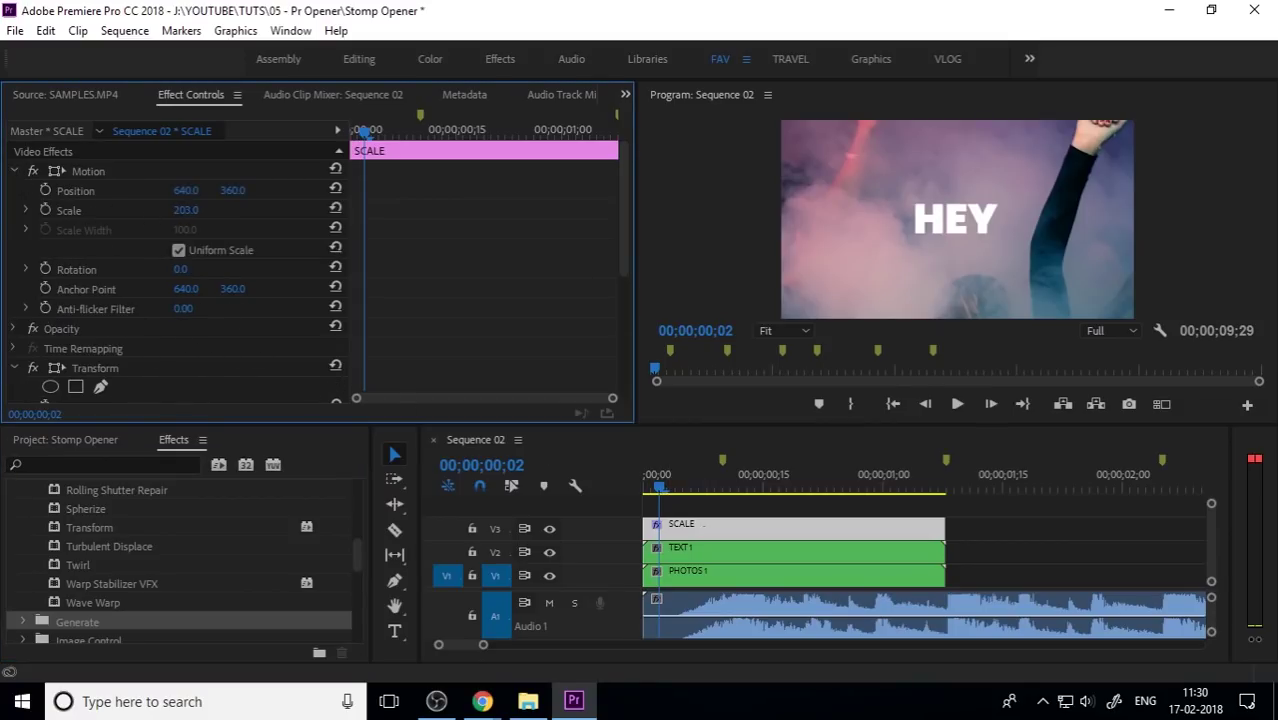
pyautogui.click(186, 210)
pyautogui.write('100')
pyautogui.press('Return')
pyautogui.click(14, 171)
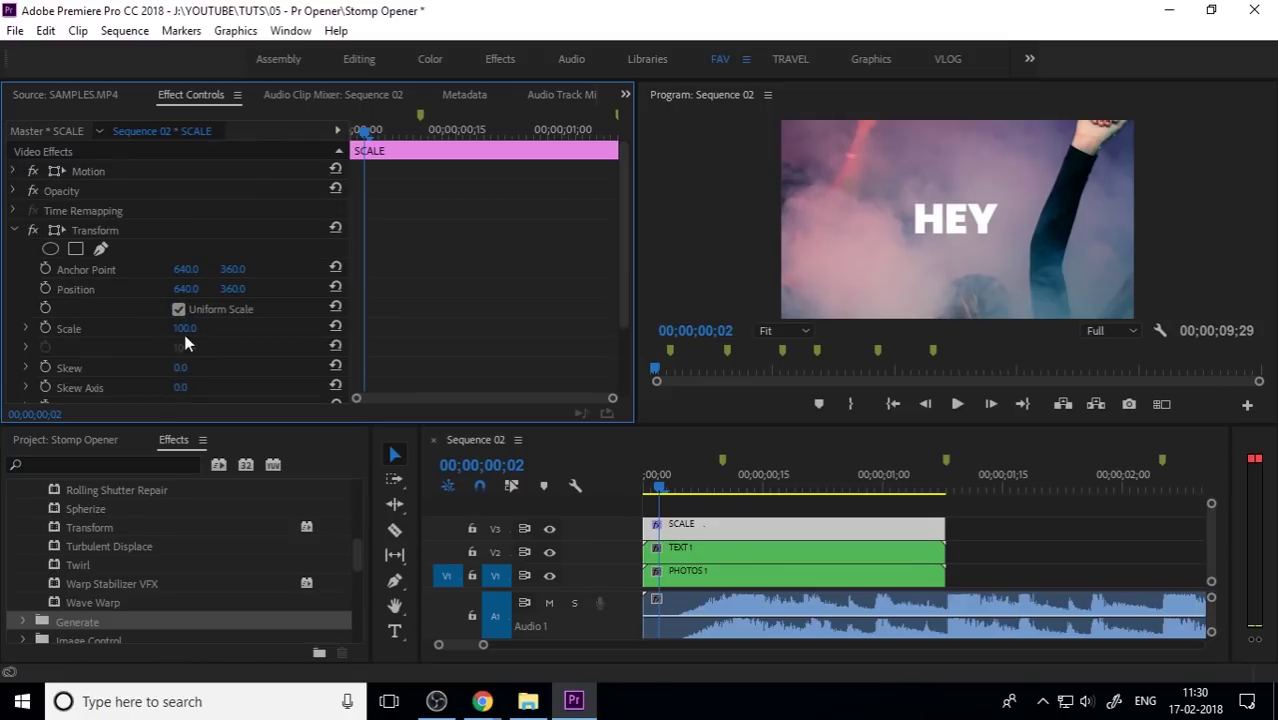
# Keyframe Transform Scale at 100 on frame 27 and 135 on frame 6, then select both keyframes.
pyautogui.moveTo(184, 328); pyautogui.dragTo(199, 329)
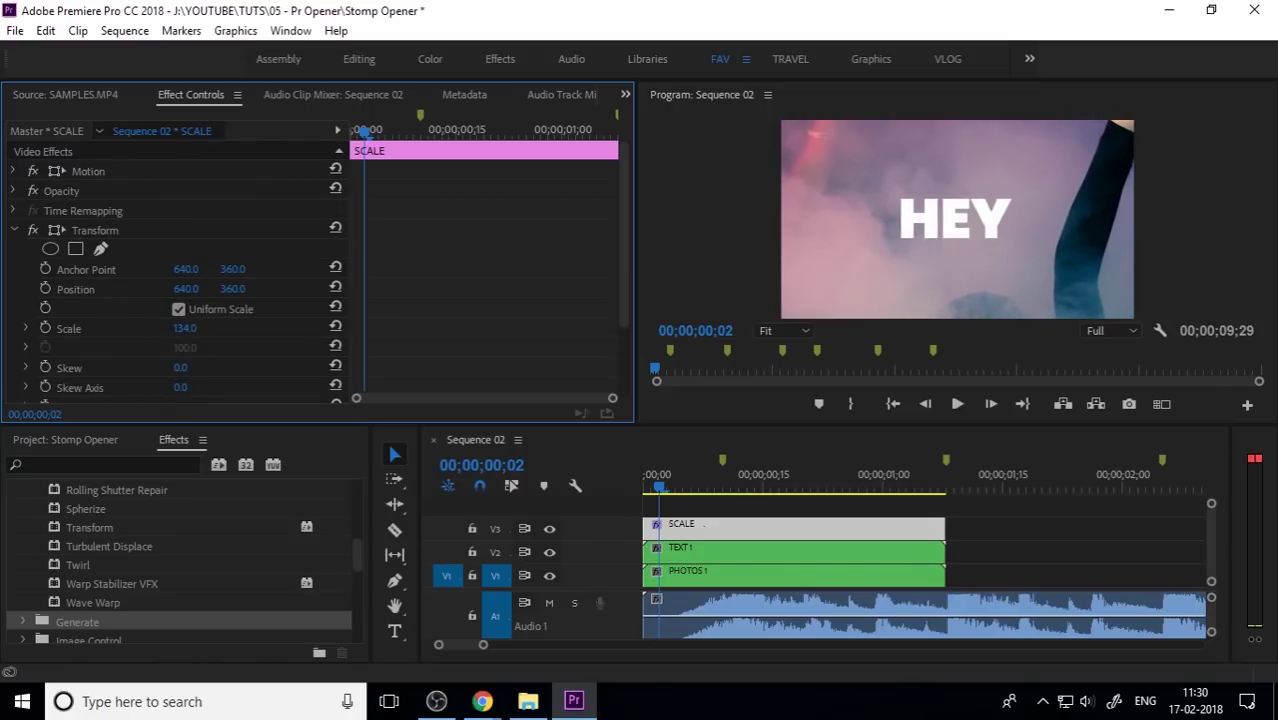
pyautogui.click(645, 487)
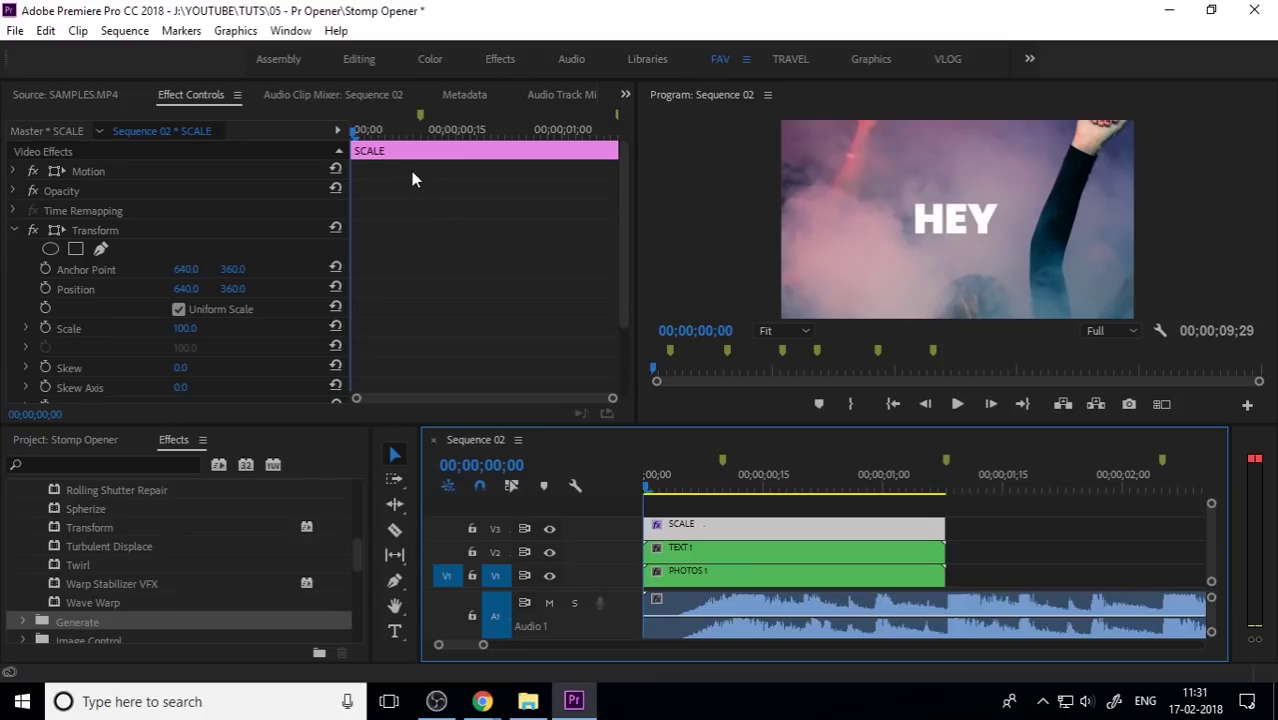
pyautogui.moveTo(420, 131); pyautogui.dragTo(392, 160)
pyautogui.click(43, 330)
pyautogui.moveTo(188, 328); pyautogui.dragTo(221, 328)
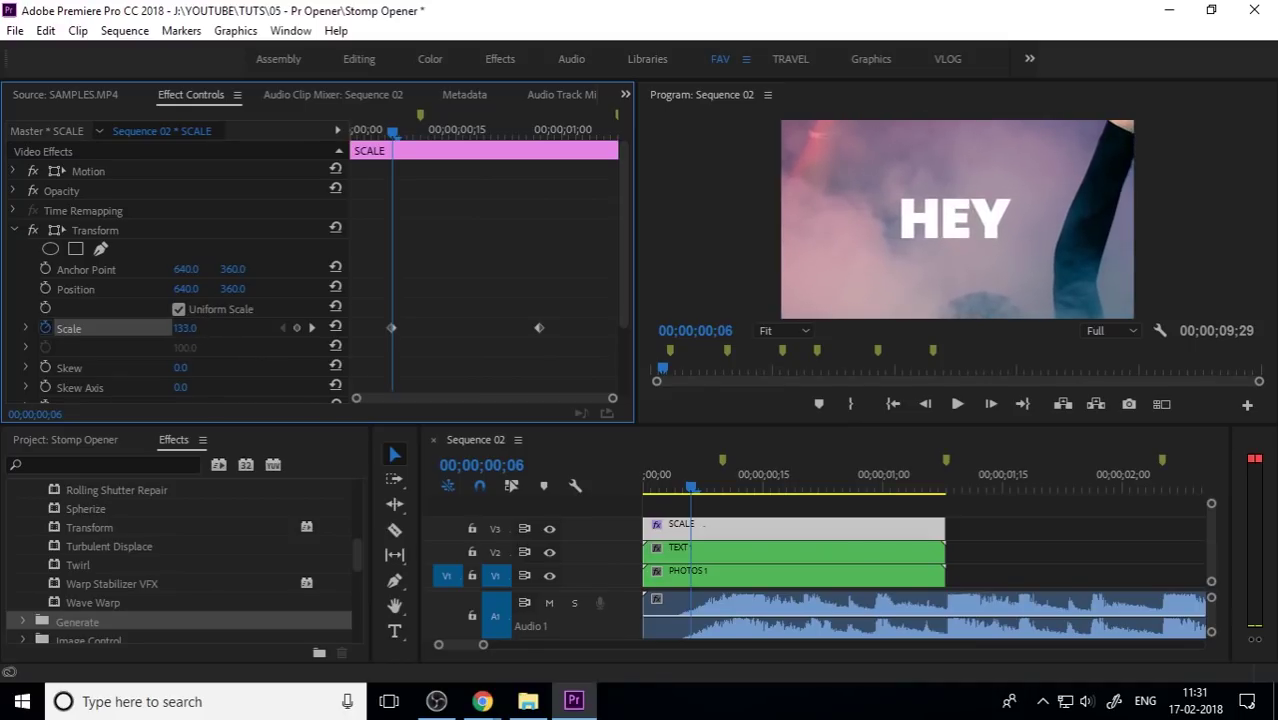
pyautogui.click(198, 330)
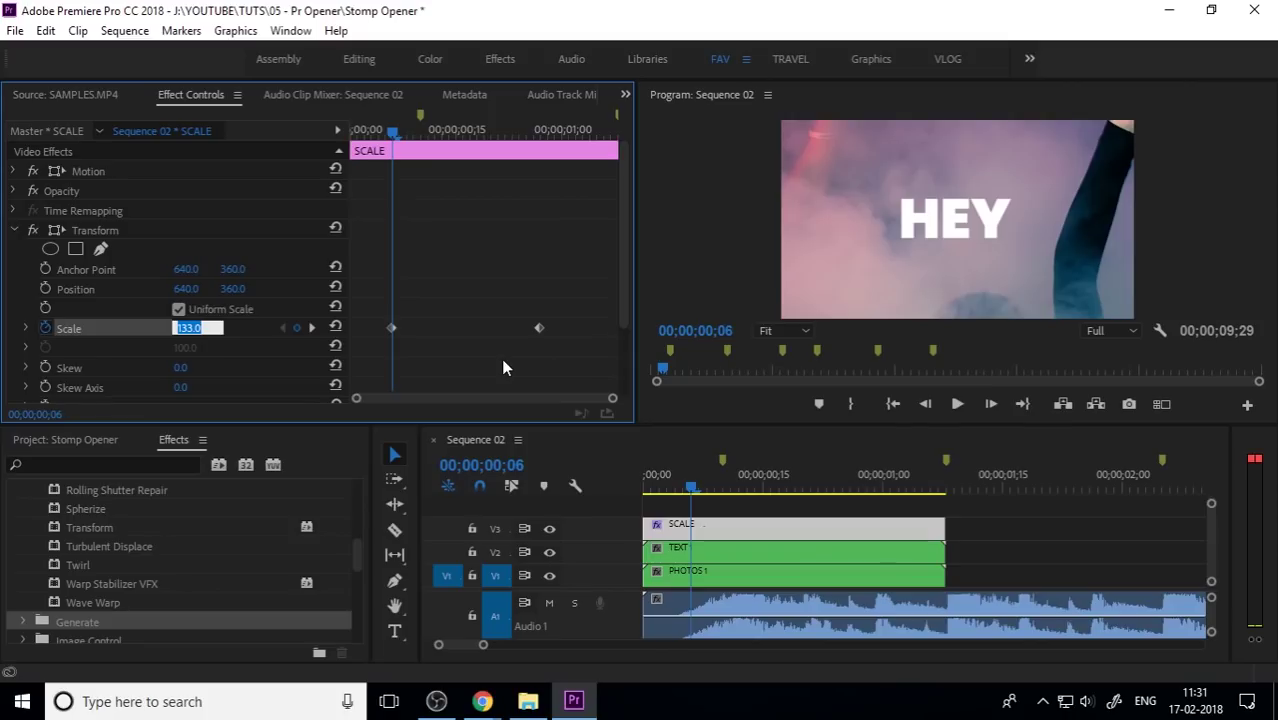
pyautogui.write('135')
pyautogui.press('Return')
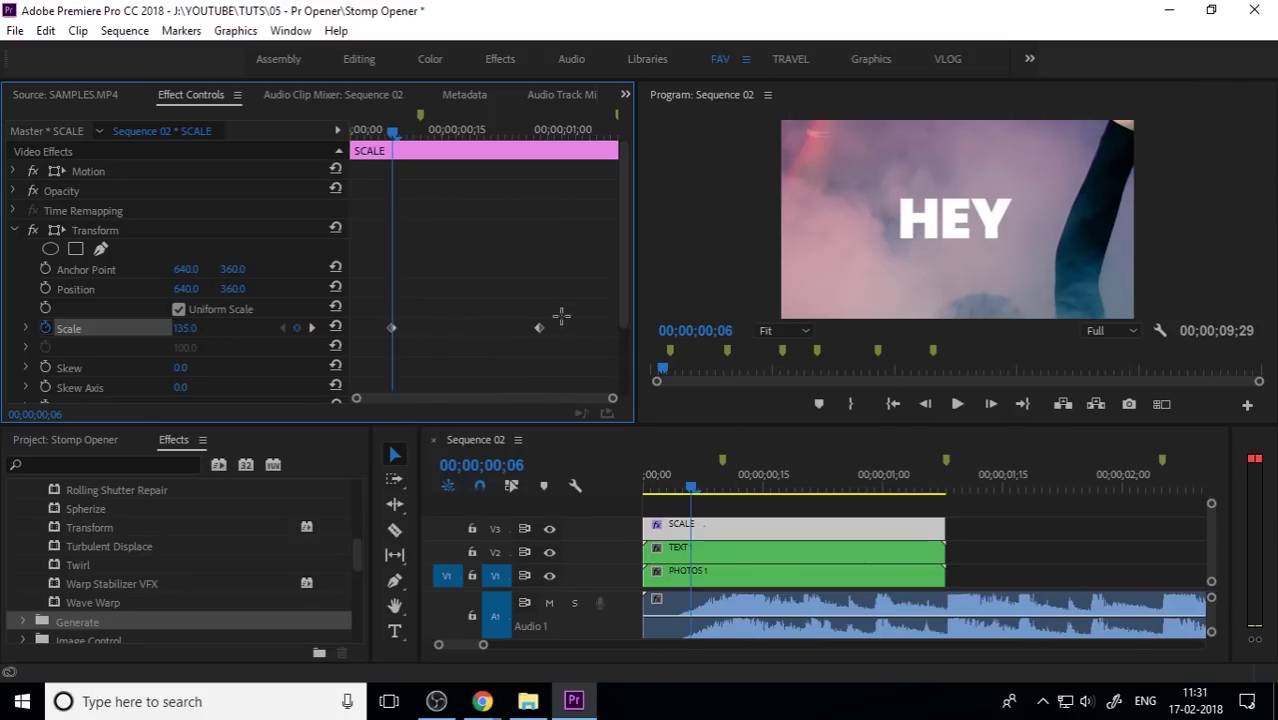
pyautogui.moveTo(562, 290); pyautogui.dragTo(405, 348)
# Make both Scale keyframes Bezier and drag the velocity handles to ease the curve.
pyautogui.rightClick(392, 330)
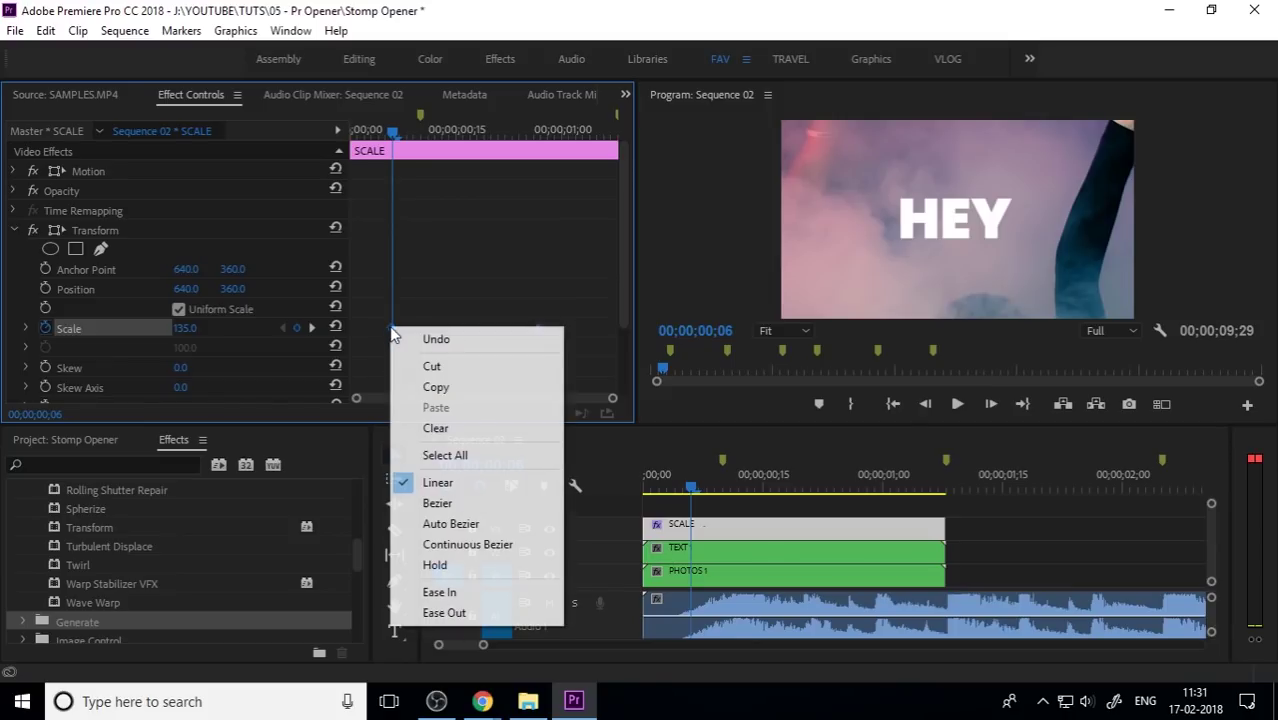
pyautogui.click(469, 505)
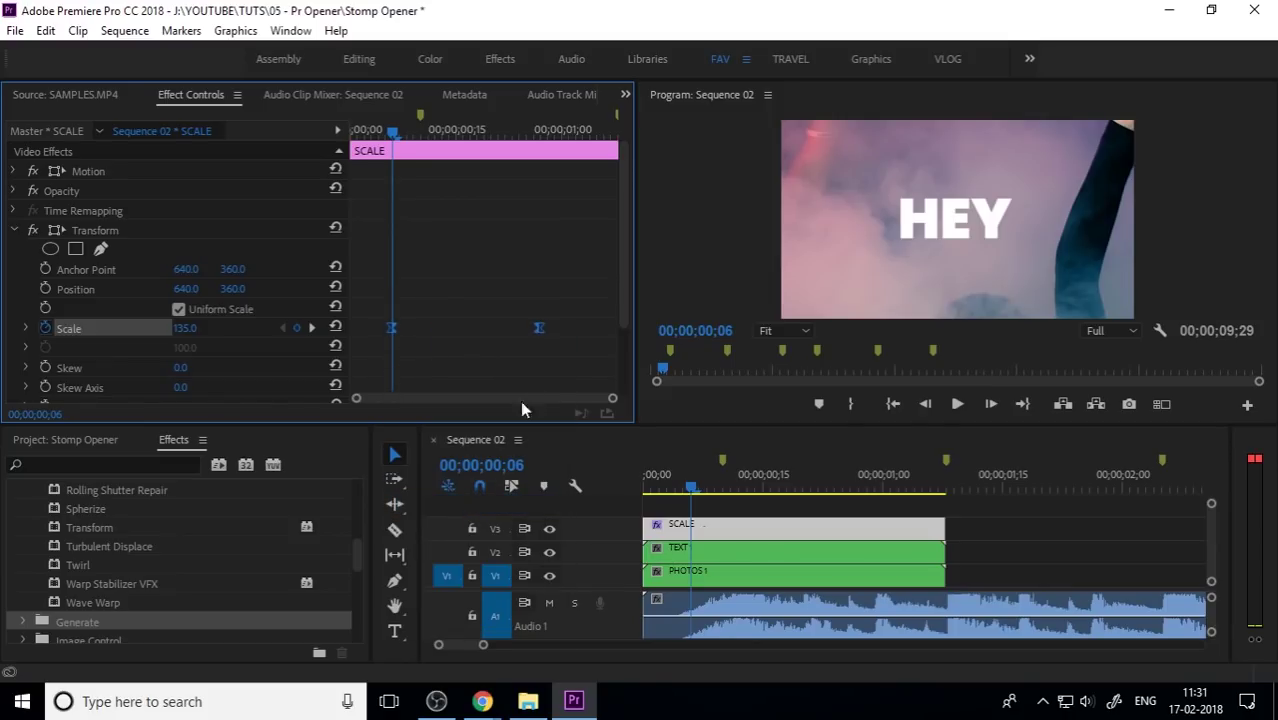
pyautogui.click(26, 328)
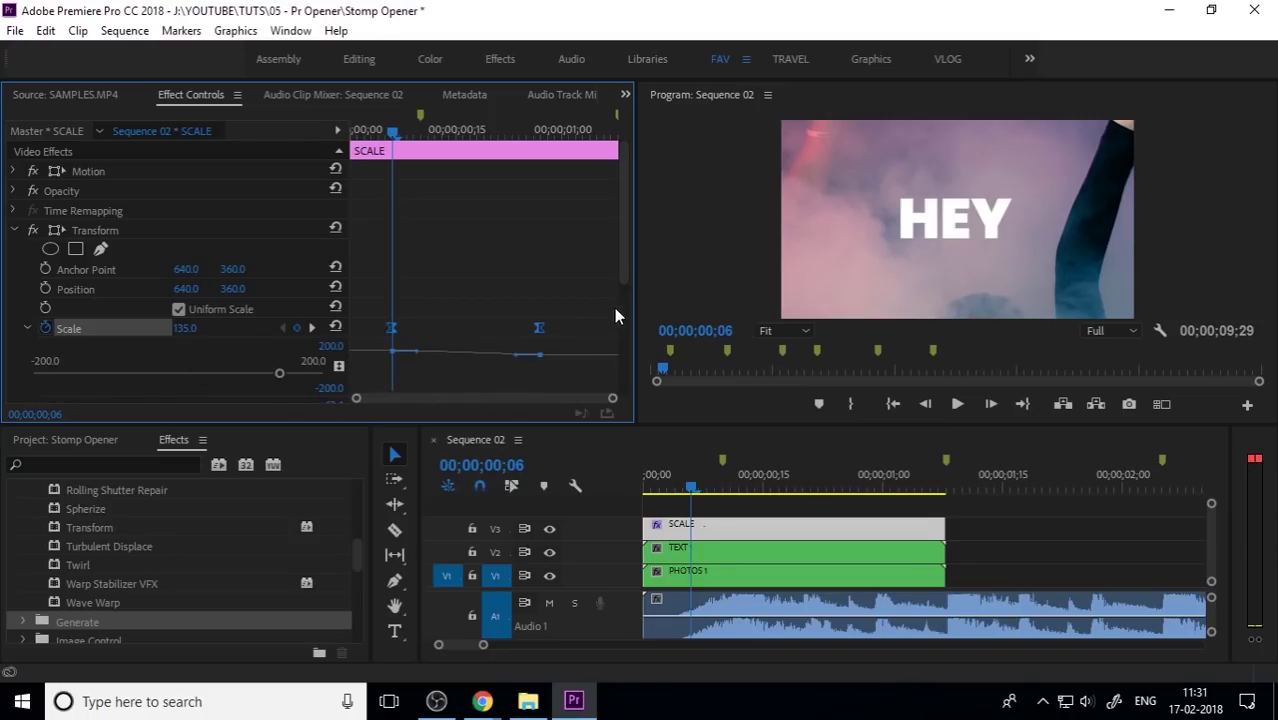
pyautogui.moveTo(621, 266); pyautogui.dragTo(615, 333)
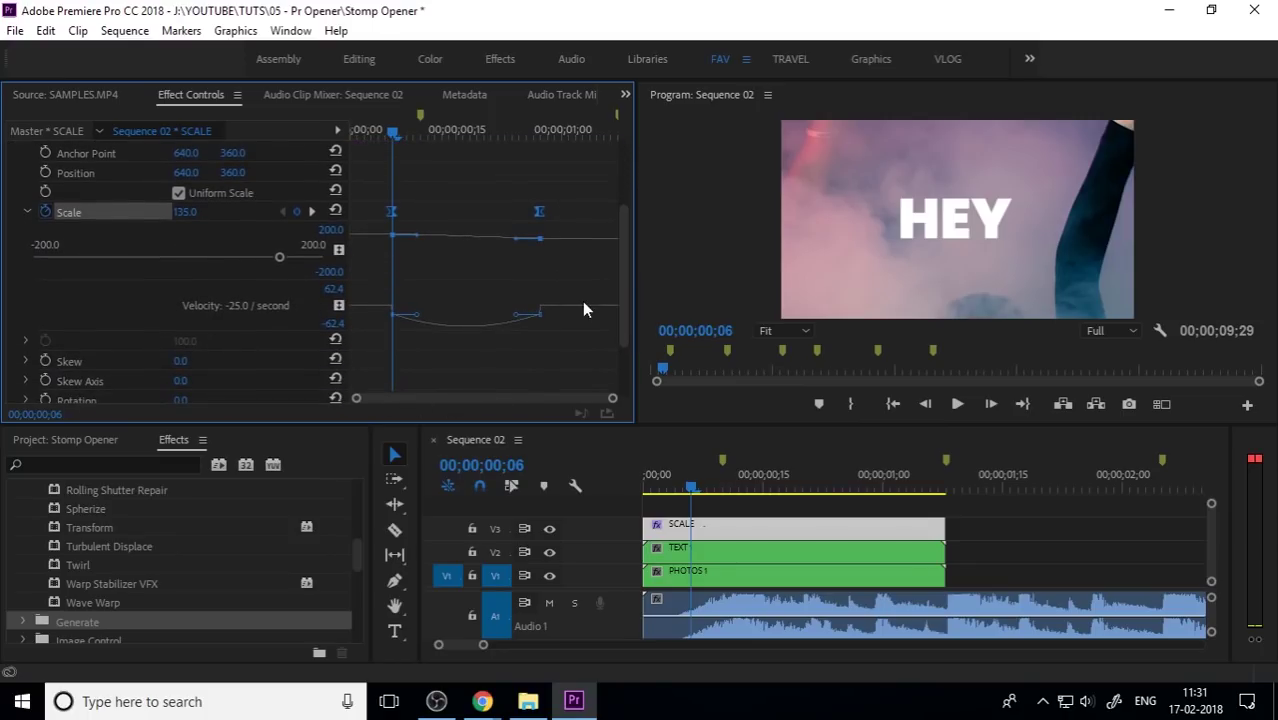
pyautogui.moveTo(500, 278); pyautogui.dragTo(498, 331)
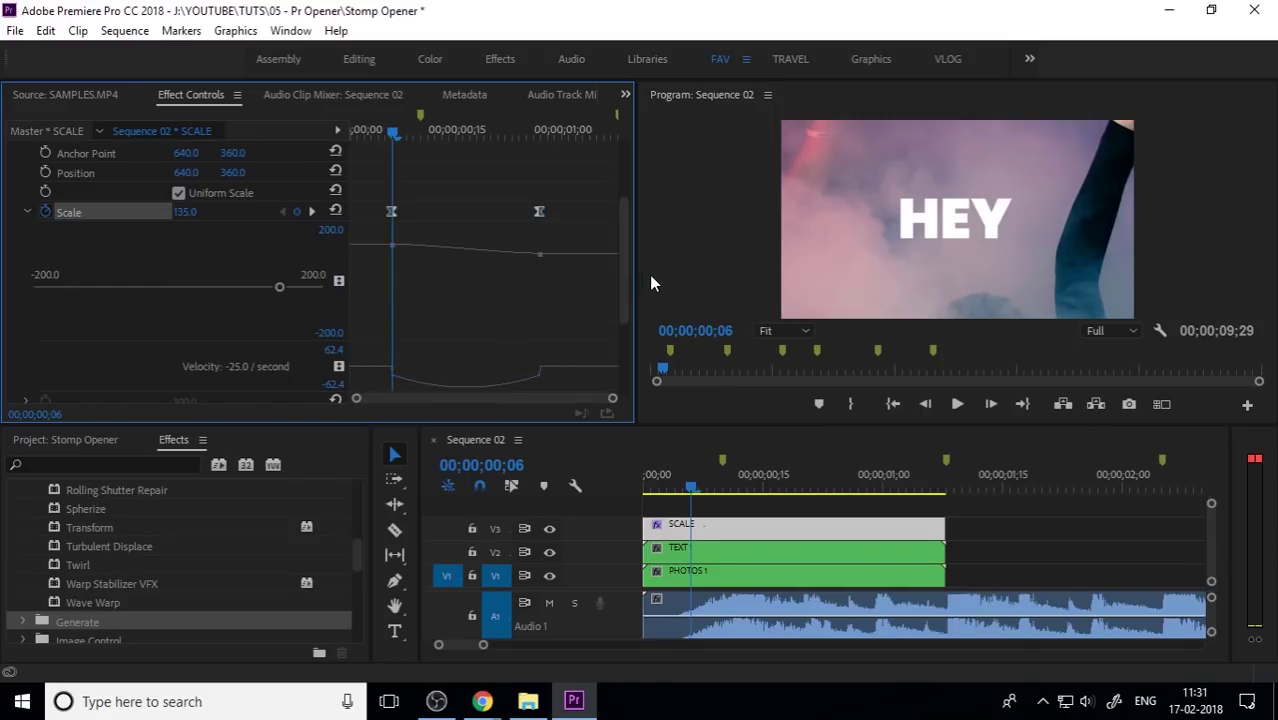
pyautogui.scroll(-3, 622, 300)
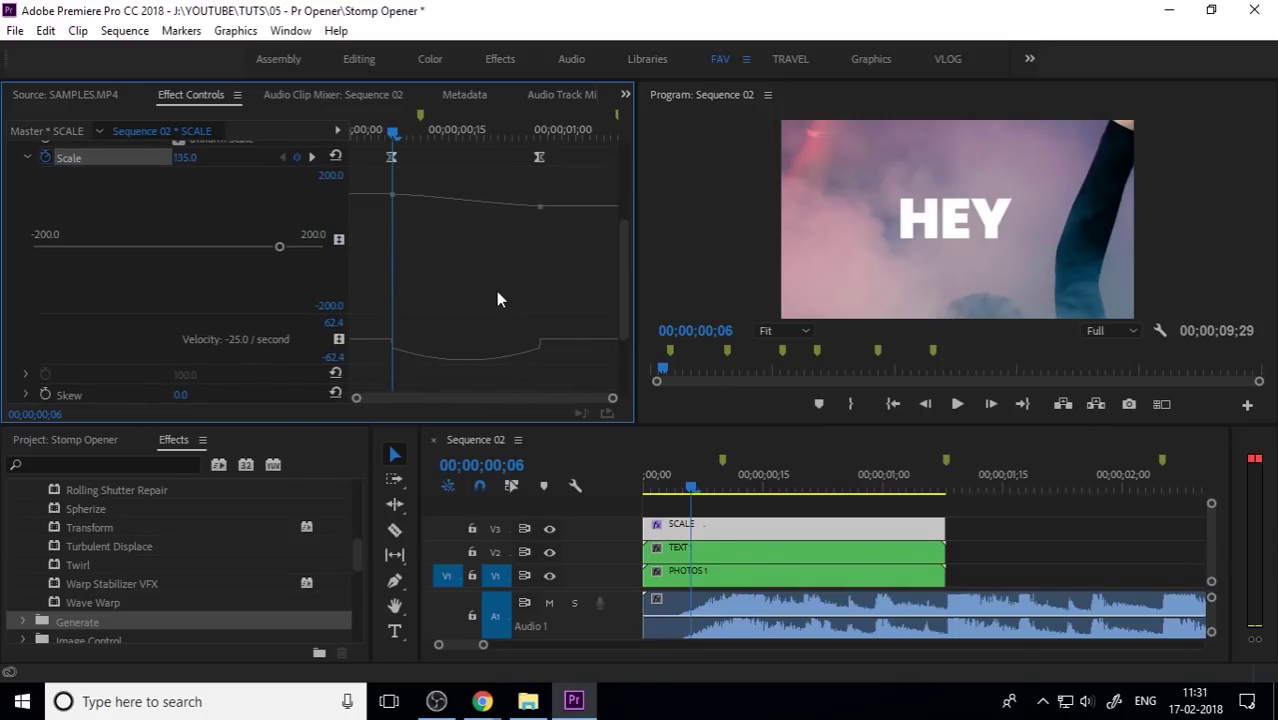
pyautogui.moveTo(572, 298); pyautogui.dragTo(337, 369)
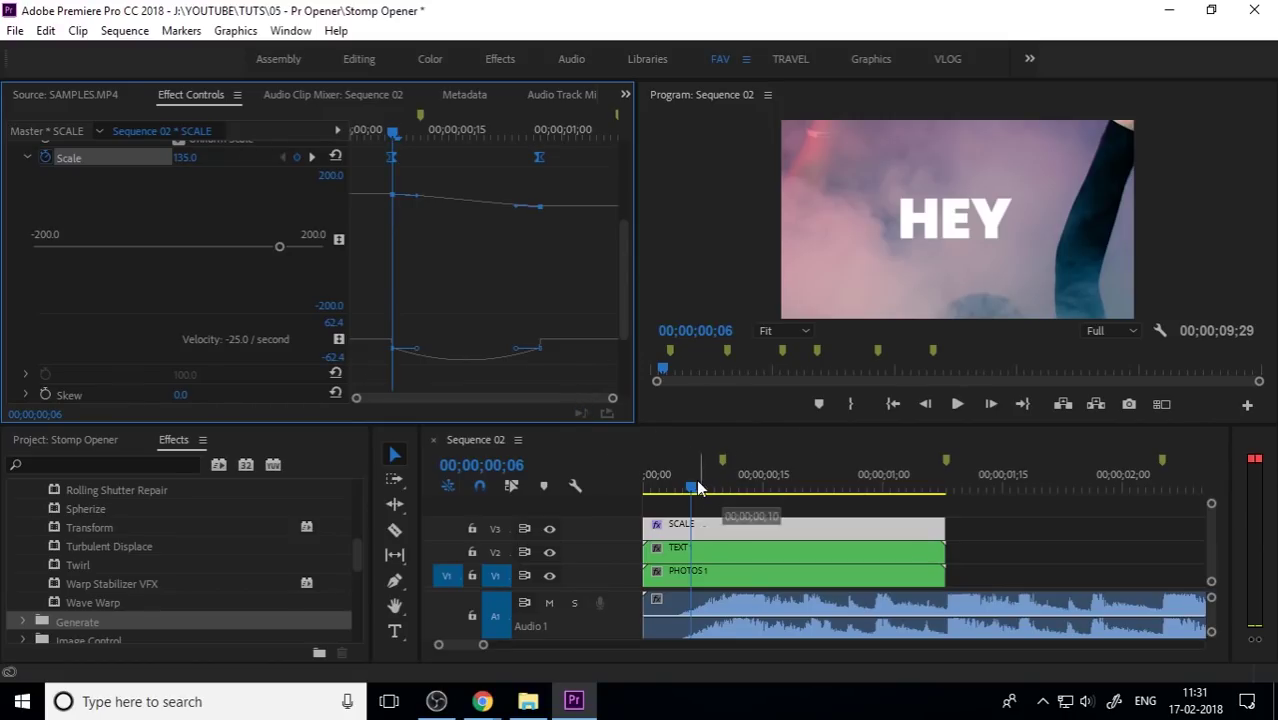
pyautogui.moveTo(691, 487); pyautogui.dragTo(718, 490)
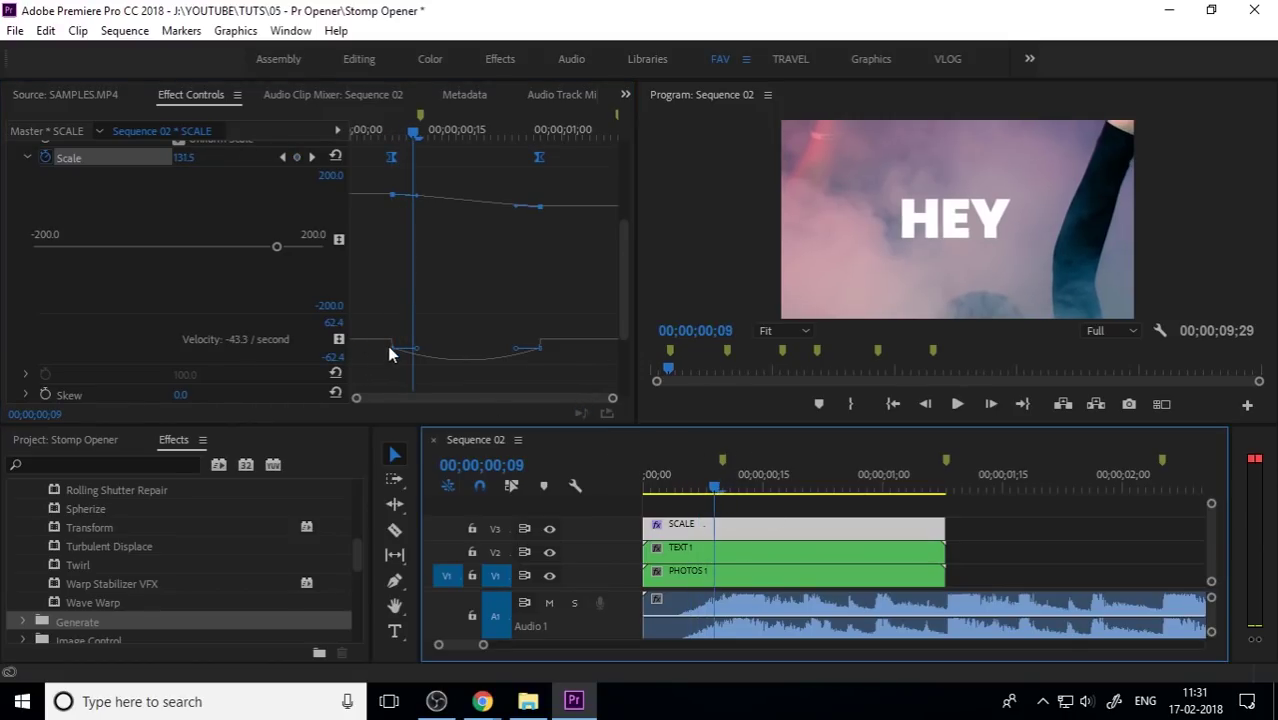
pyautogui.moveTo(416, 350); pyautogui.dragTo(441, 340)
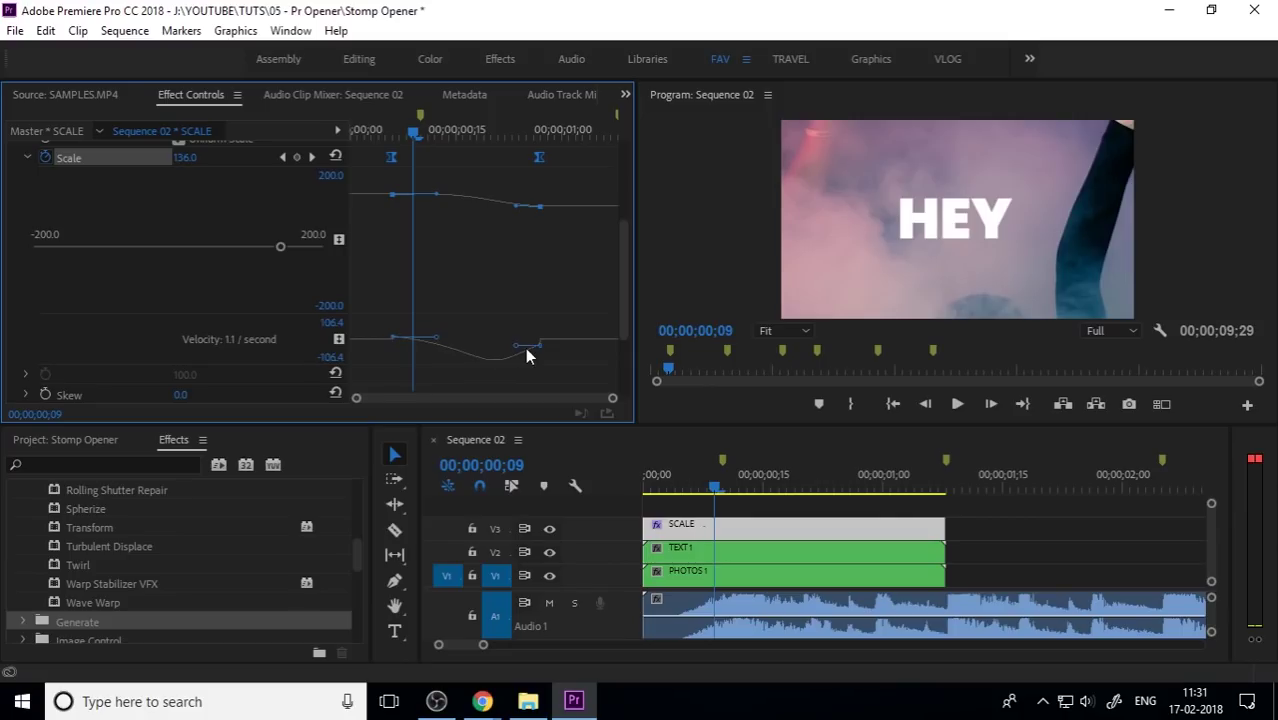
pyautogui.moveTo(519, 348); pyautogui.dragTo(394, 331)
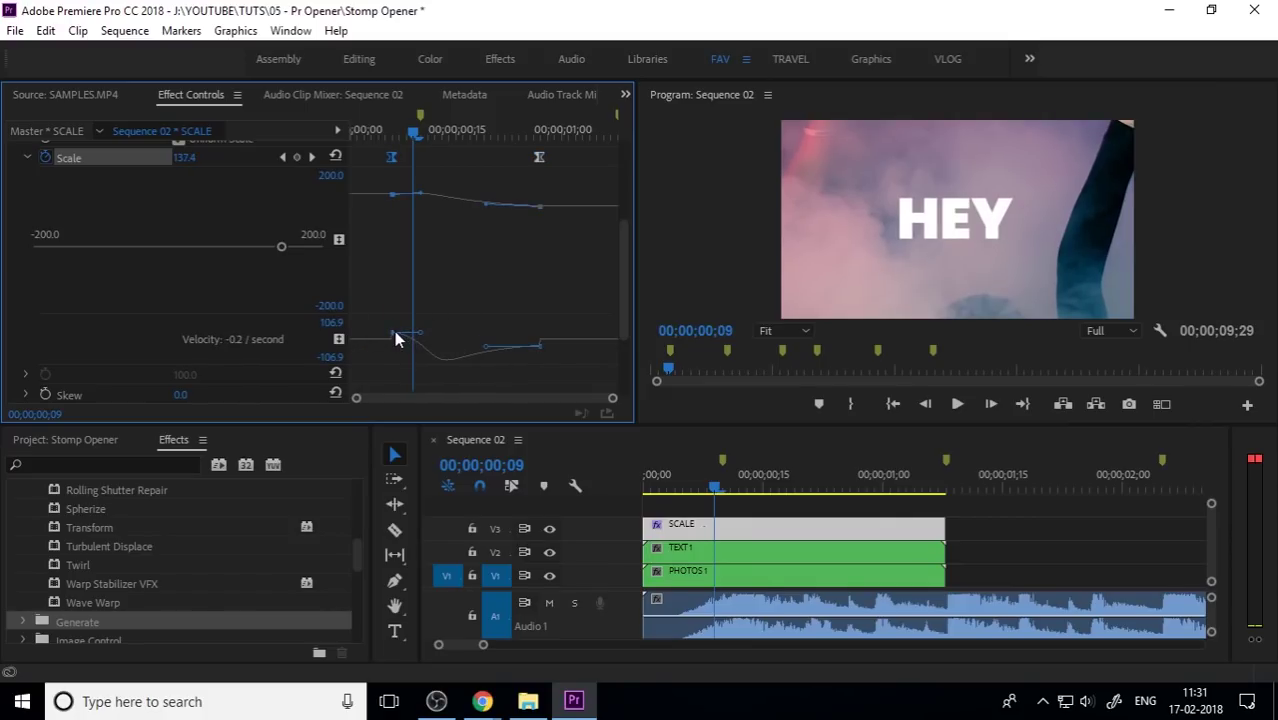
# Move the first Scale keyframe to the clip start and the second to the clip end.
pyautogui.click(392, 333)
pyautogui.click(393, 332)
pyautogui.moveTo(513, 323); pyautogui.dragTo(585, 378)
pyautogui.moveTo(392, 157); pyautogui.dragTo(331, 165)
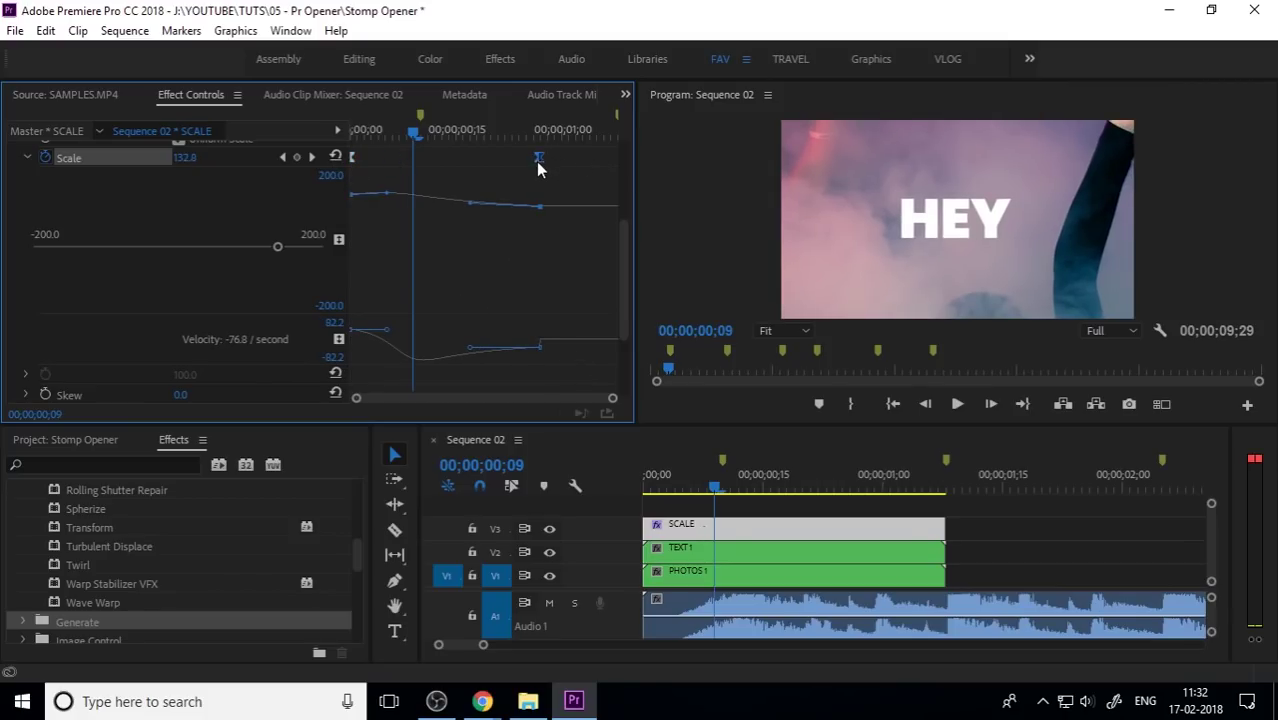
pyautogui.moveTo(537, 162); pyautogui.dragTo(634, 175)
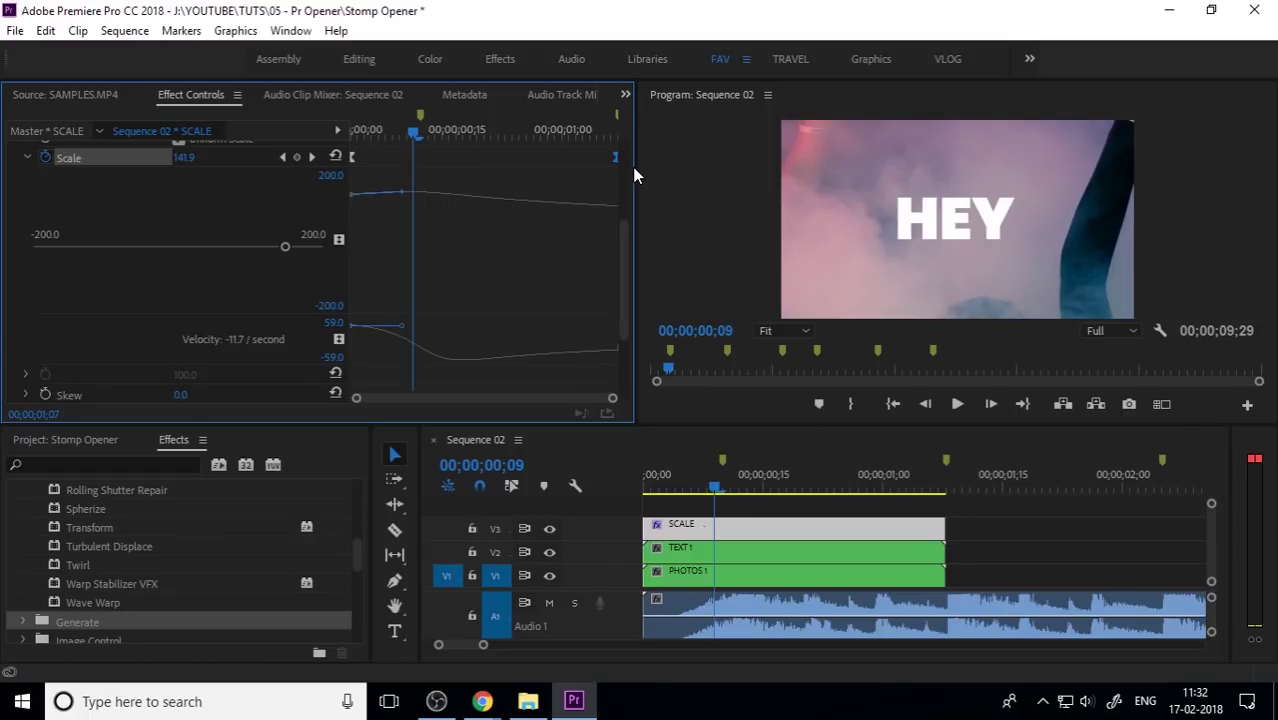
pyautogui.moveTo(716, 488); pyautogui.dragTo(729, 490)
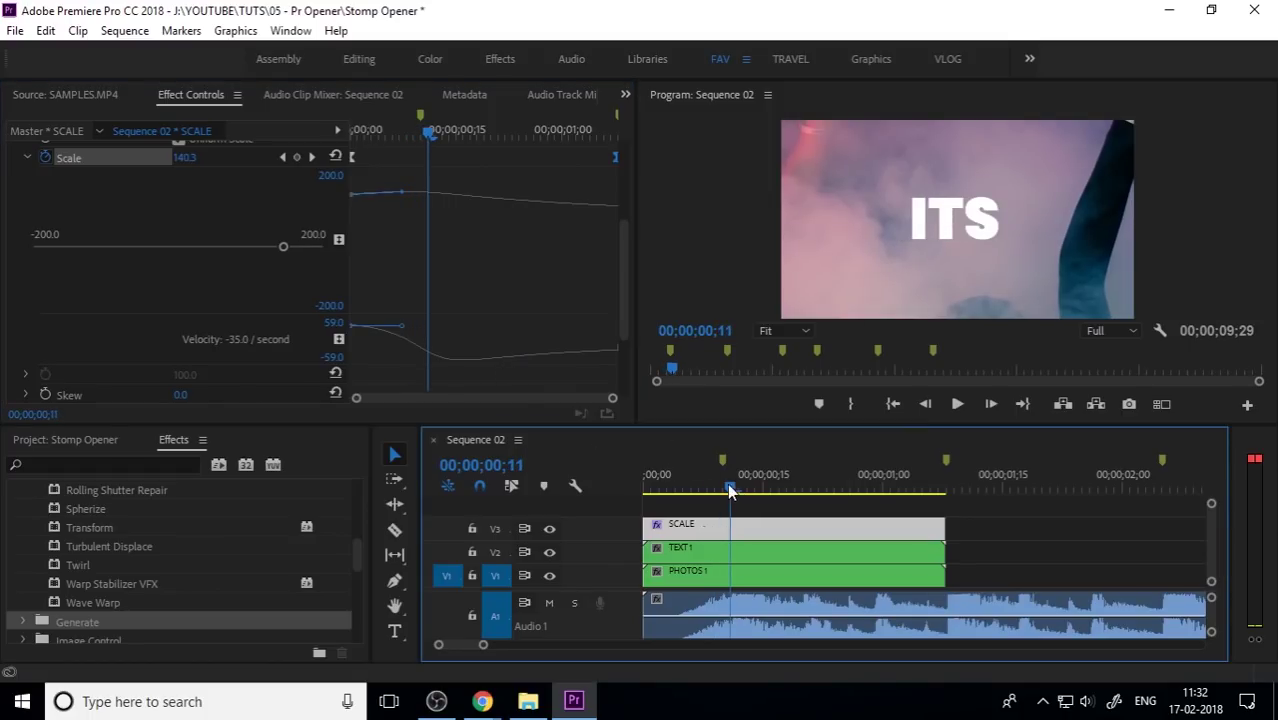
# Preview the scale punch and scrub the sequence to the IRSHAD word.
pyautogui.press('space')
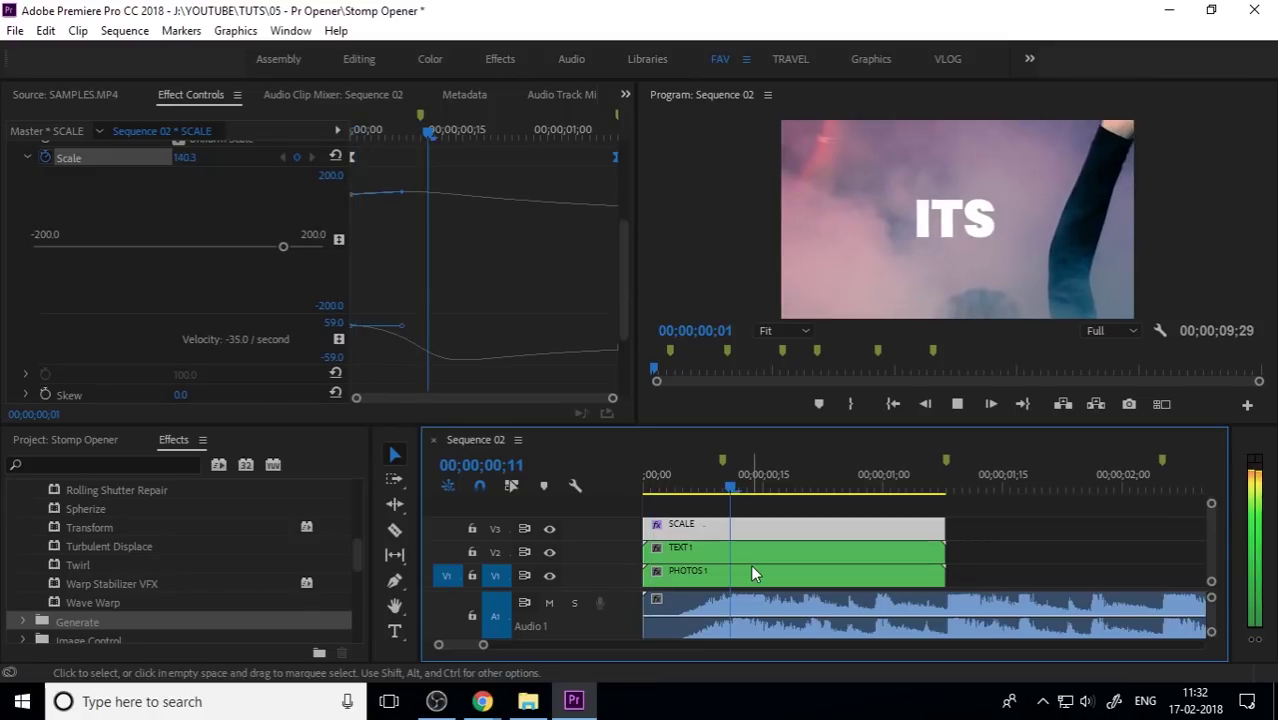
pyautogui.scroll(-1, 770, 555)
pyautogui.press('-')
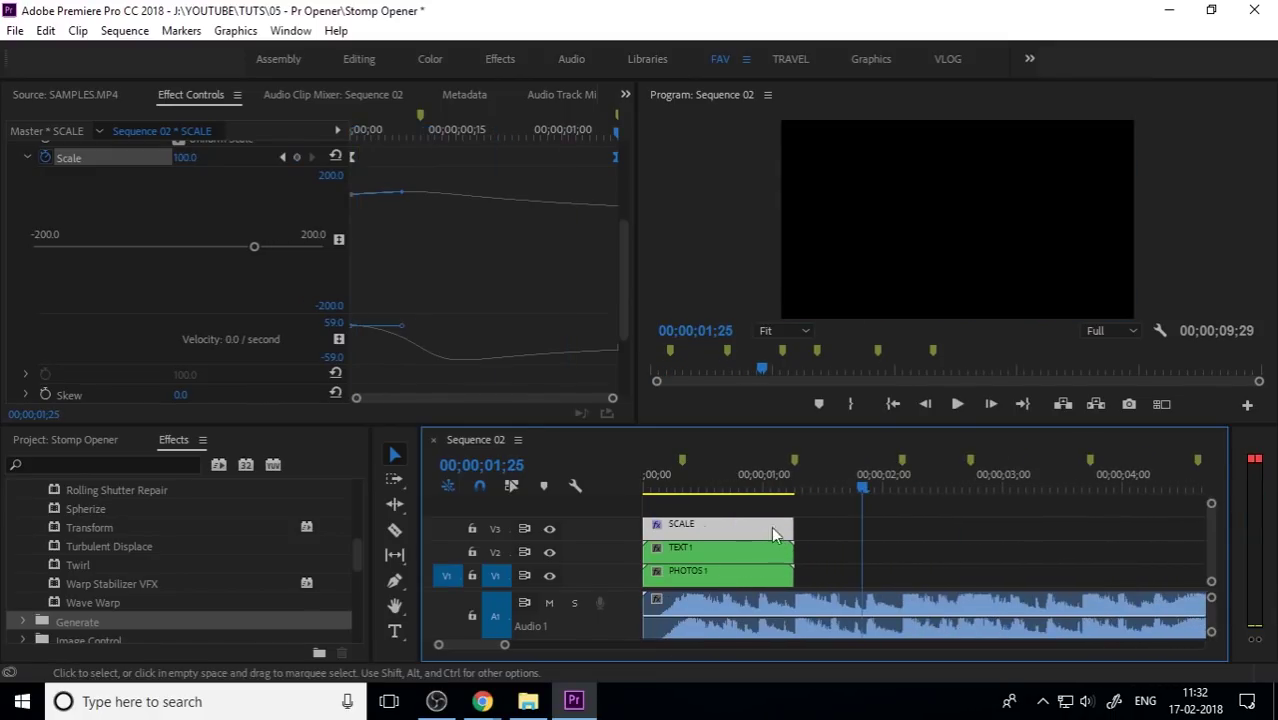
pyautogui.moveTo(745, 487); pyautogui.dragTo(793, 510)
# Inside the PHOTOS 1 nest, apply Scale to Frame Size to 7.jpg and close the nest.
pyautogui.doubleClick(724, 584)
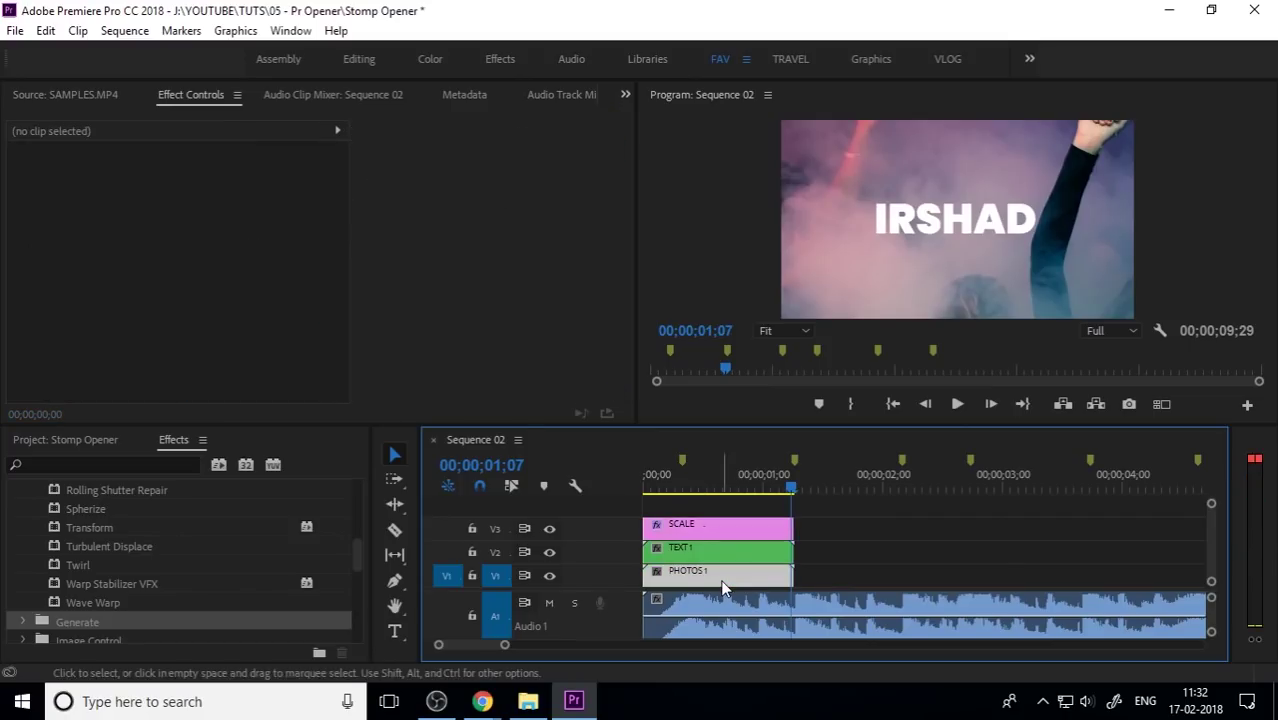
pyautogui.click(739, 553)
pyautogui.rightClick(739, 553)
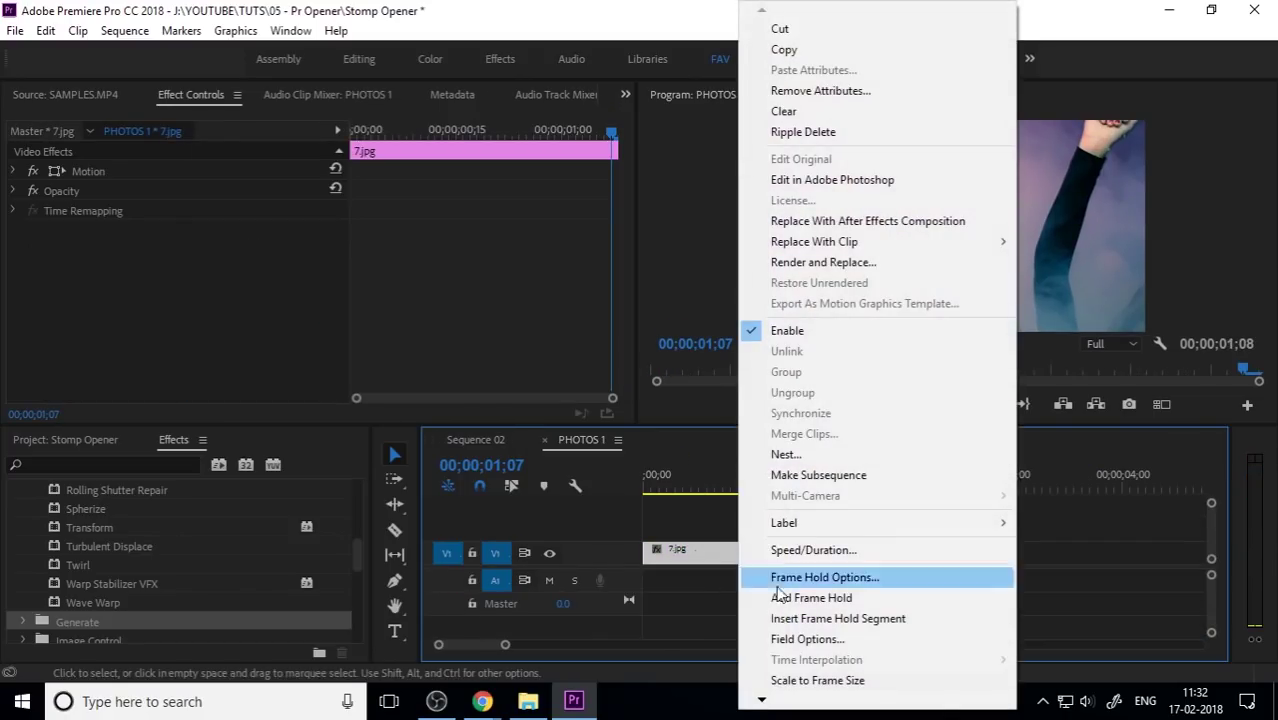
pyautogui.click(816, 679)
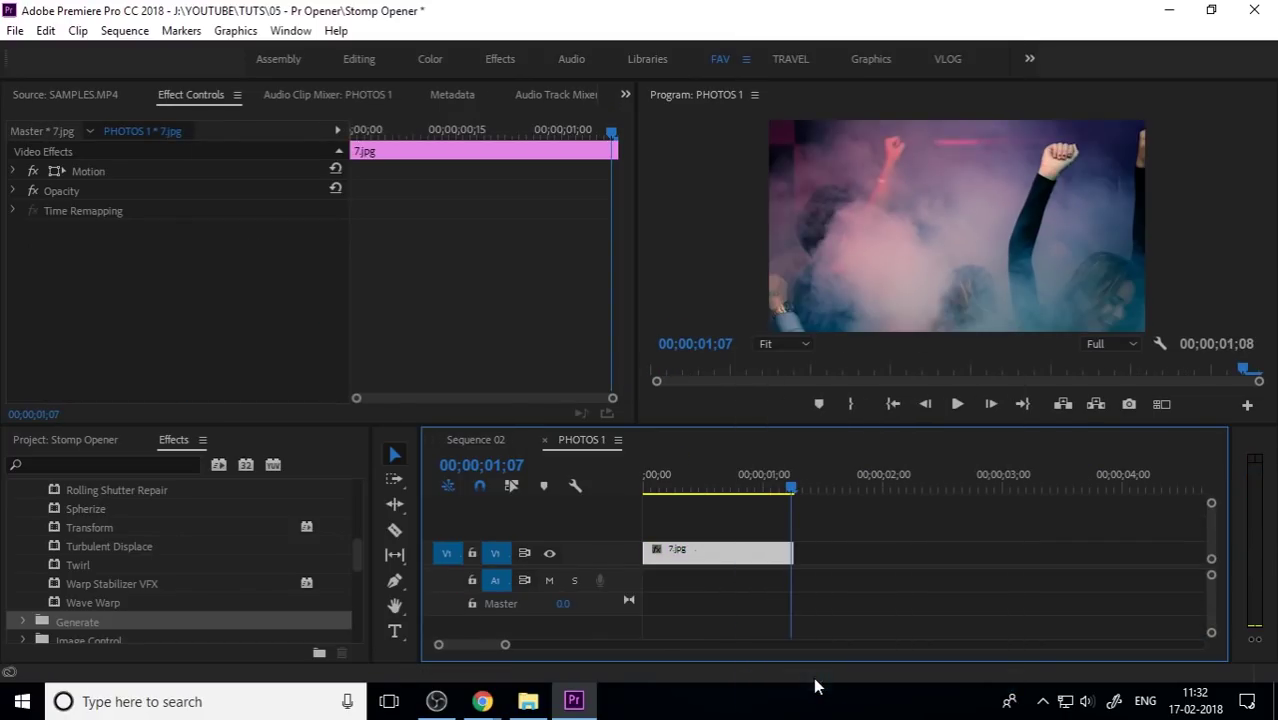
pyautogui.click(542, 441)
# Play Sequence 02 from the start, scrubbing through the ITS and IRSHAD words.
pyautogui.moveTo(689, 483); pyautogui.dragTo(637, 486)
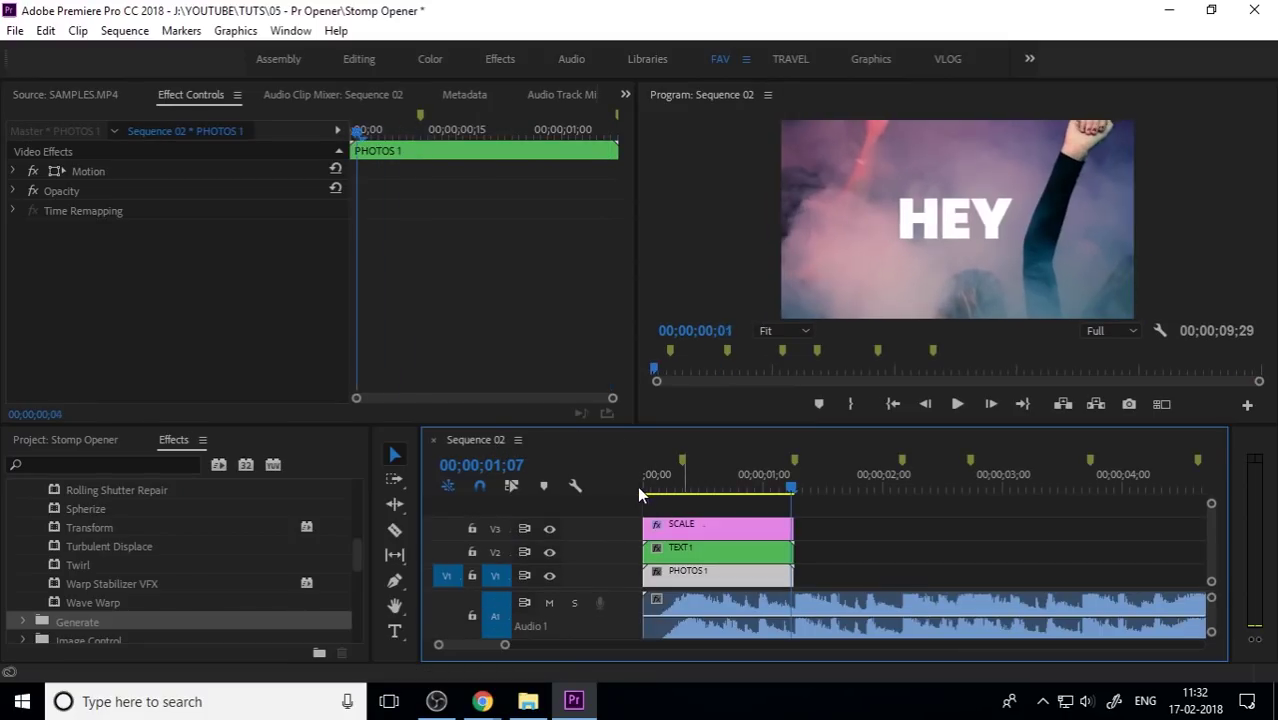
pyautogui.press('space')
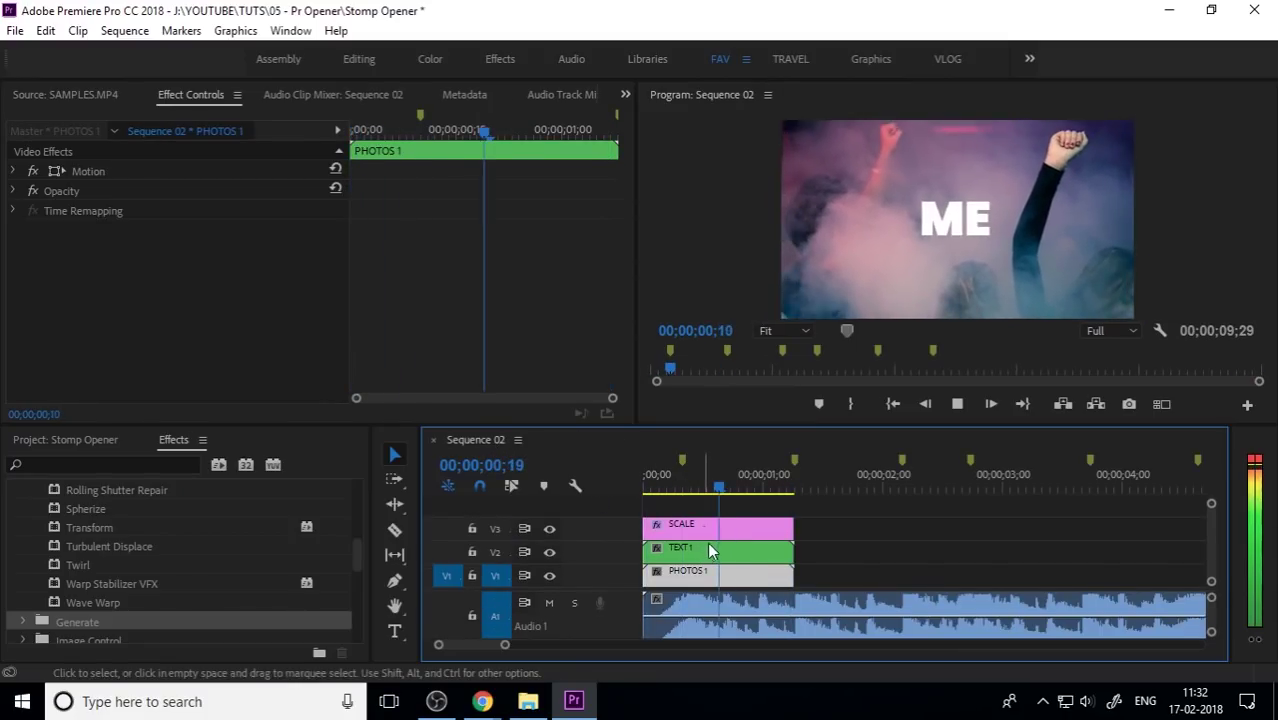
pyautogui.press('space')
pyautogui.click(704, 487)
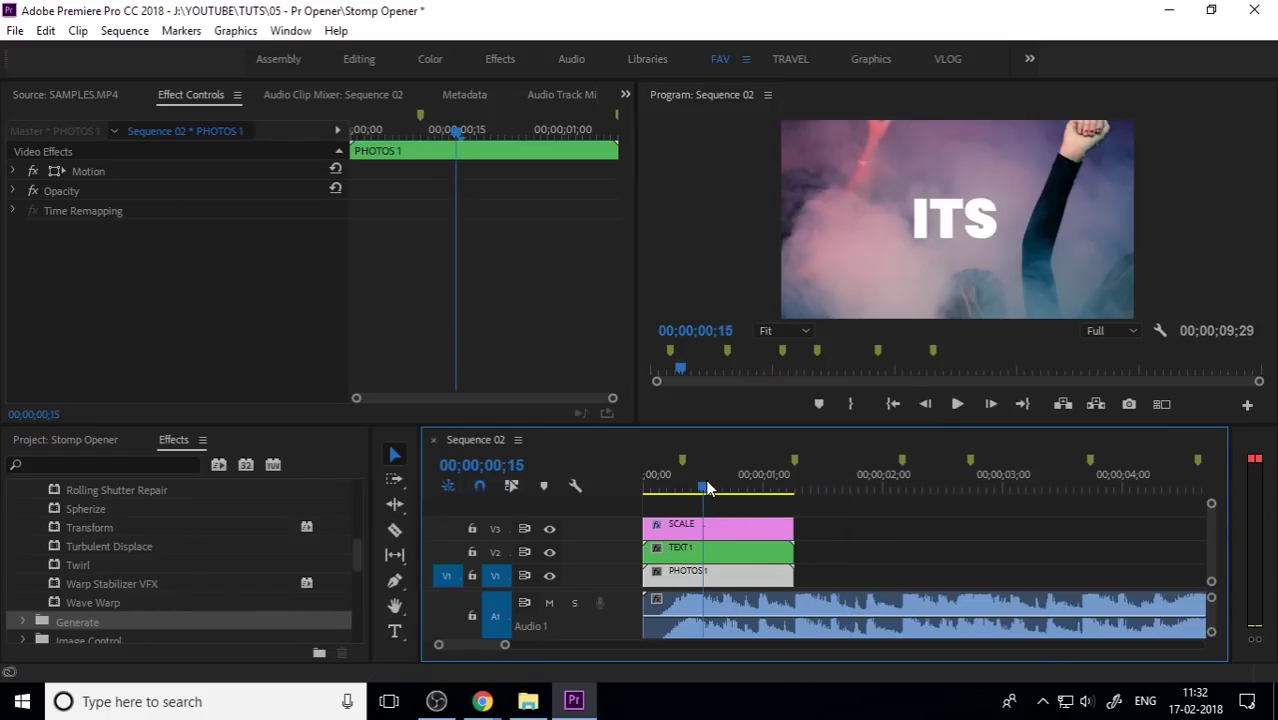
pyautogui.press('-')
pyautogui.moveTo(698, 487); pyautogui.dragTo(640, 500)
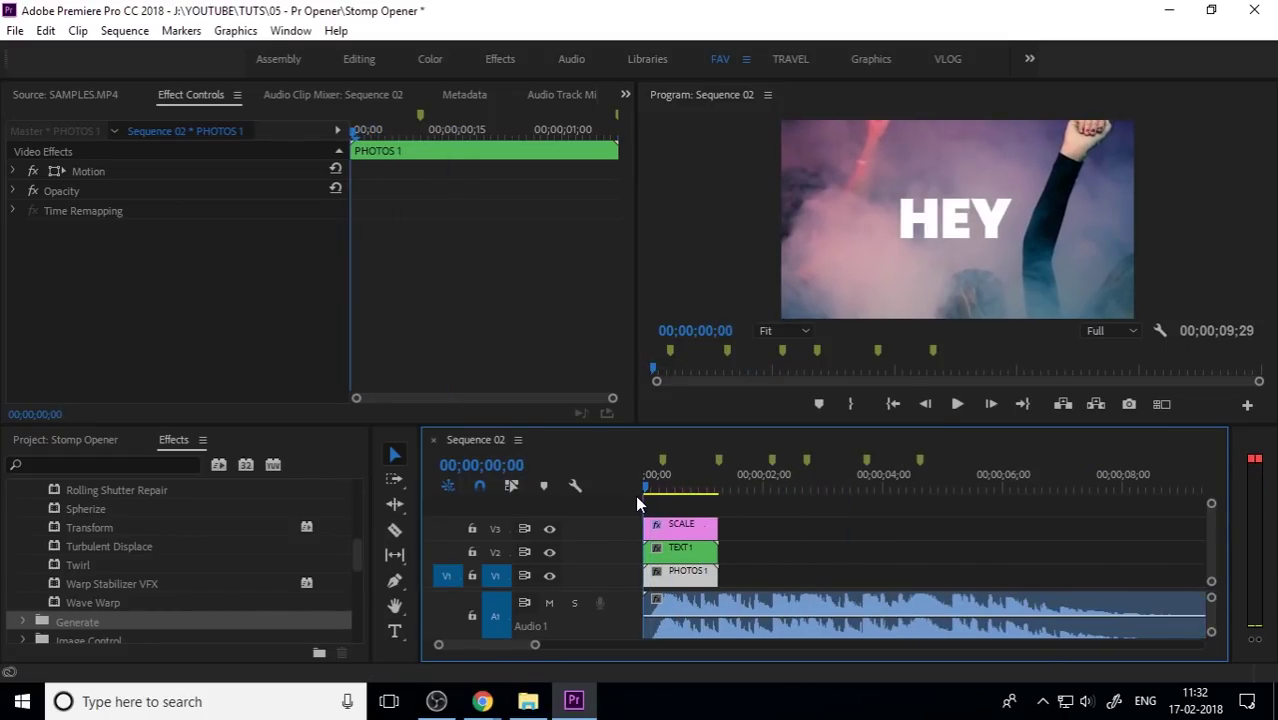
pyautogui.click(676, 493)
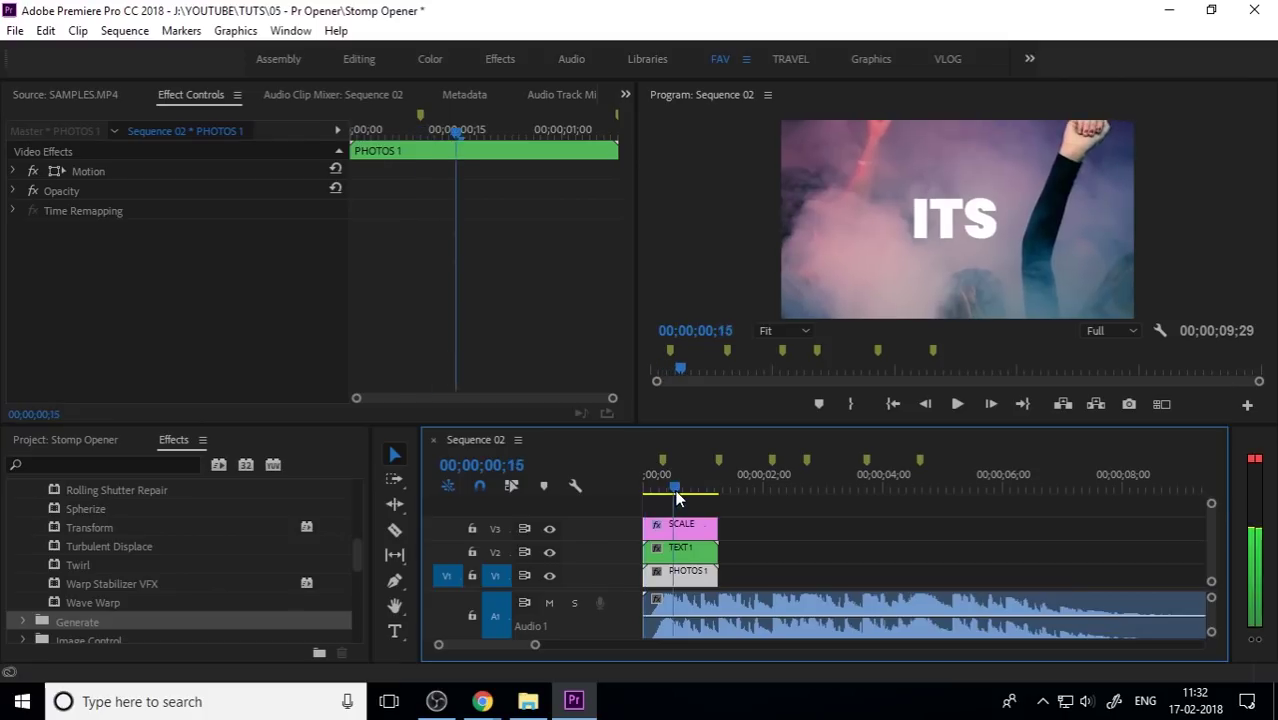
pyautogui.moveTo(676, 493); pyautogui.dragTo(631, 484)
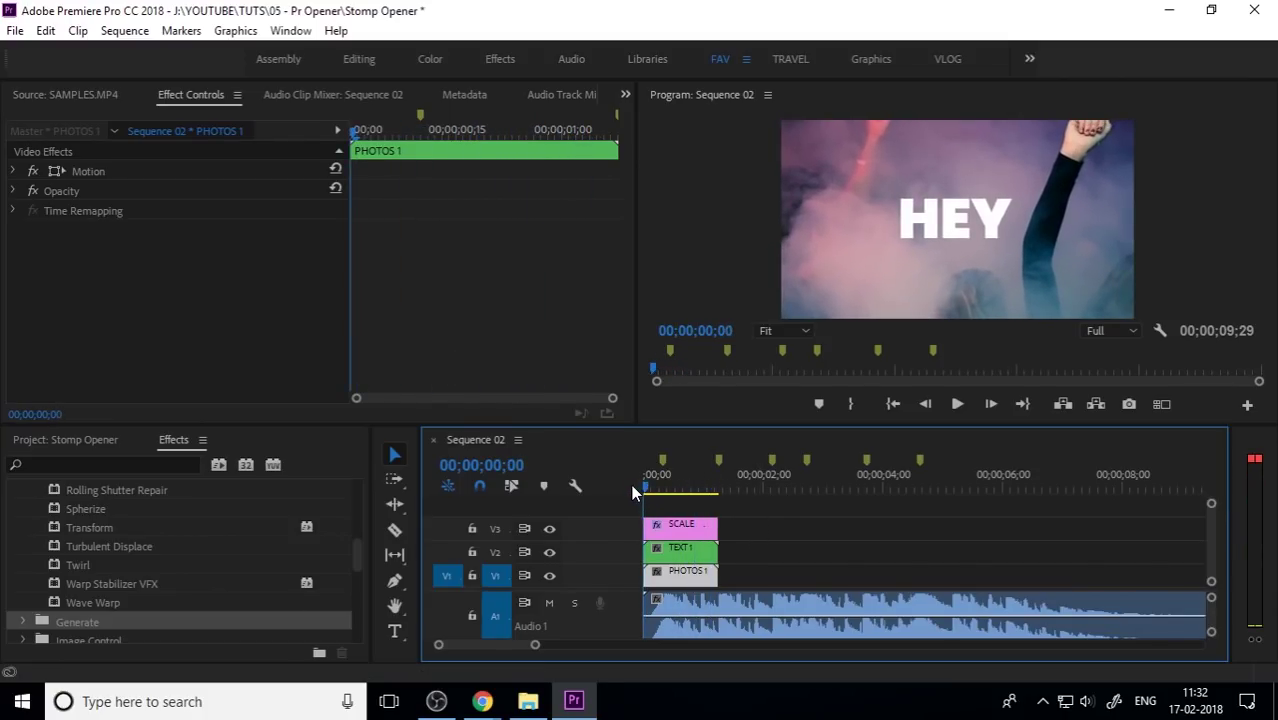
# Open the TEXT 1 nest and place the SCALE adjustment layer on a new V3 track.
pyautogui.doubleClick(679, 548)
pyautogui.click(666, 541)
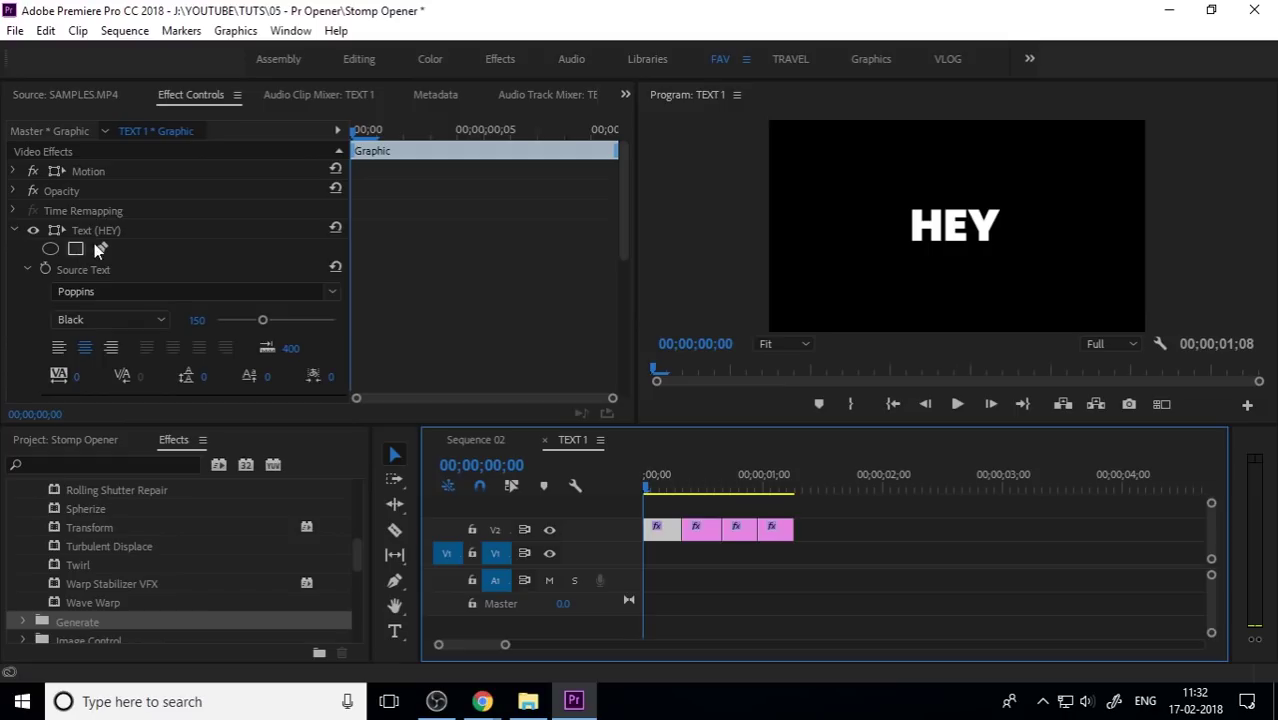
pyautogui.click(100, 444)
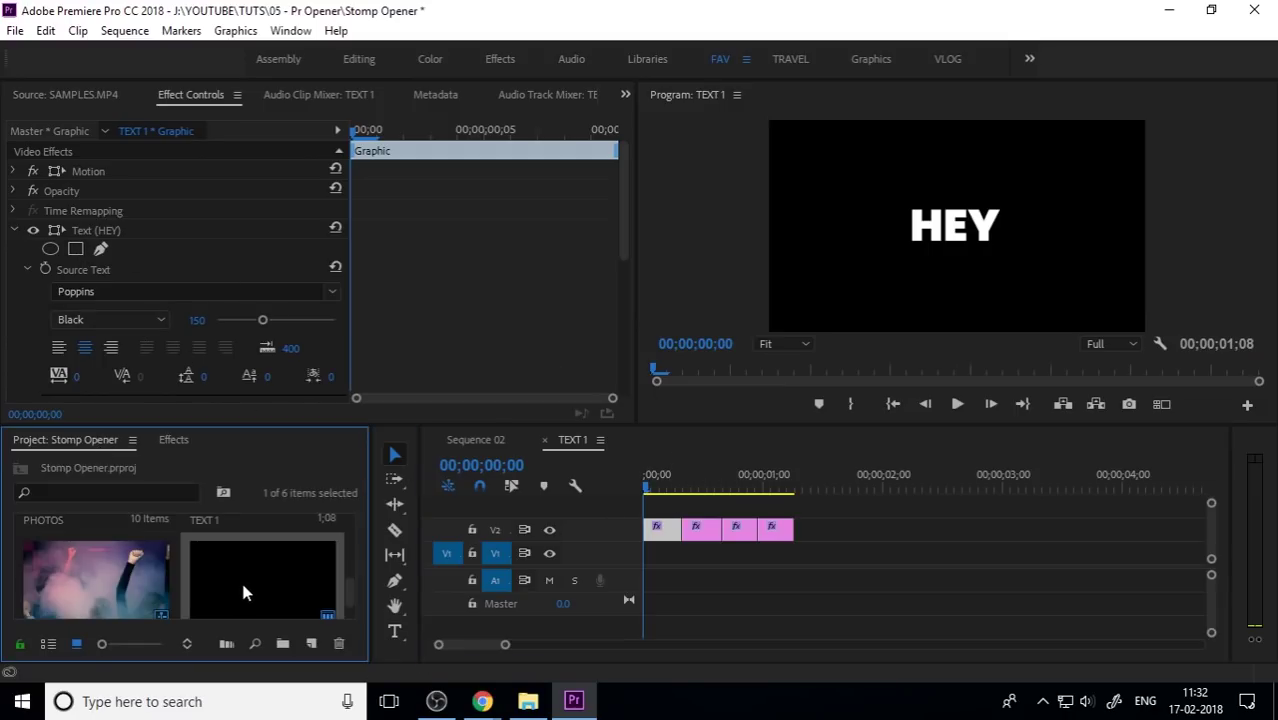
pyautogui.moveTo(243, 592); pyautogui.dragTo(700, 505)
pyautogui.click(900, 503)
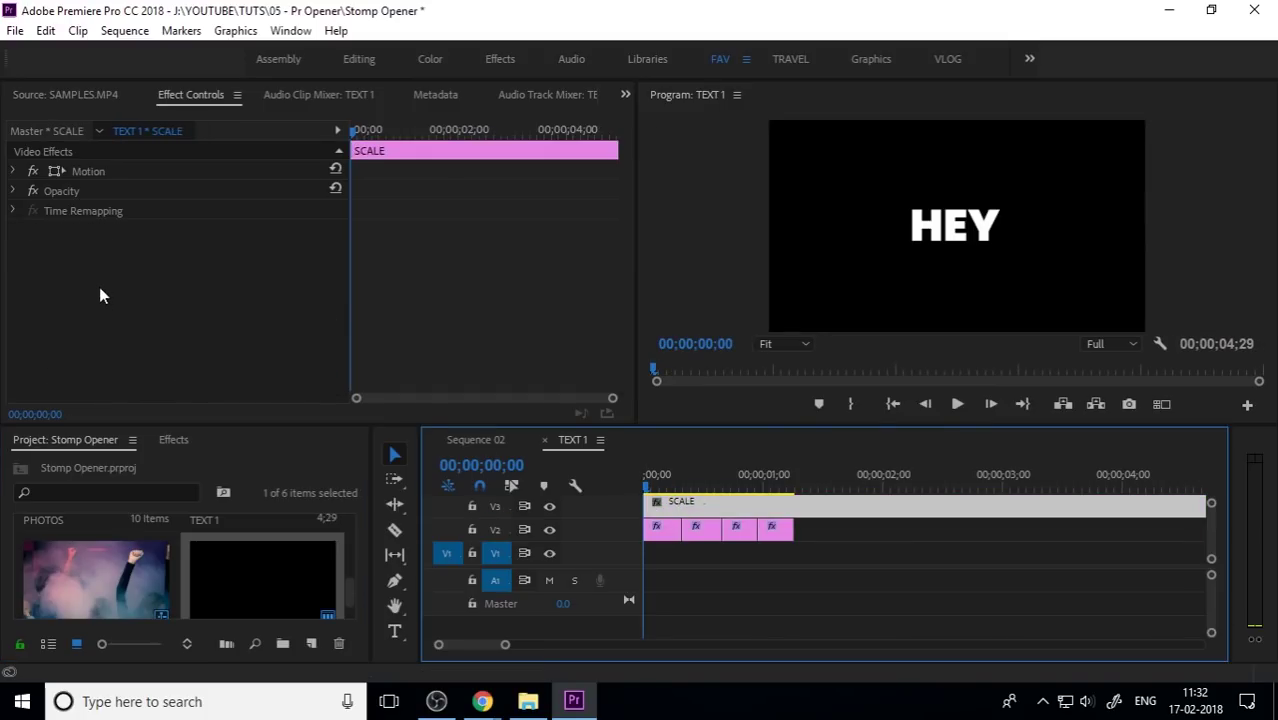
# Trim the SCALE layer's out point so it covers only the HEY title.
pyautogui.press('-')
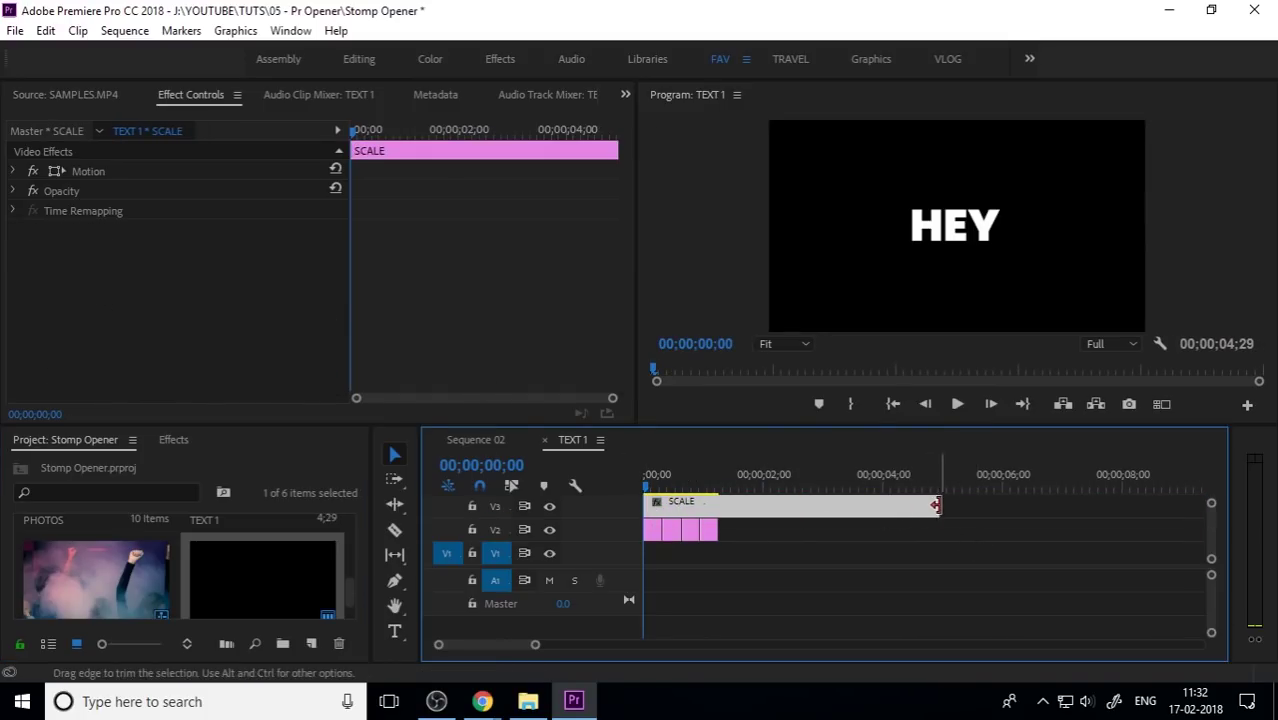
pyautogui.moveTo(936, 508); pyautogui.dragTo(717, 518)
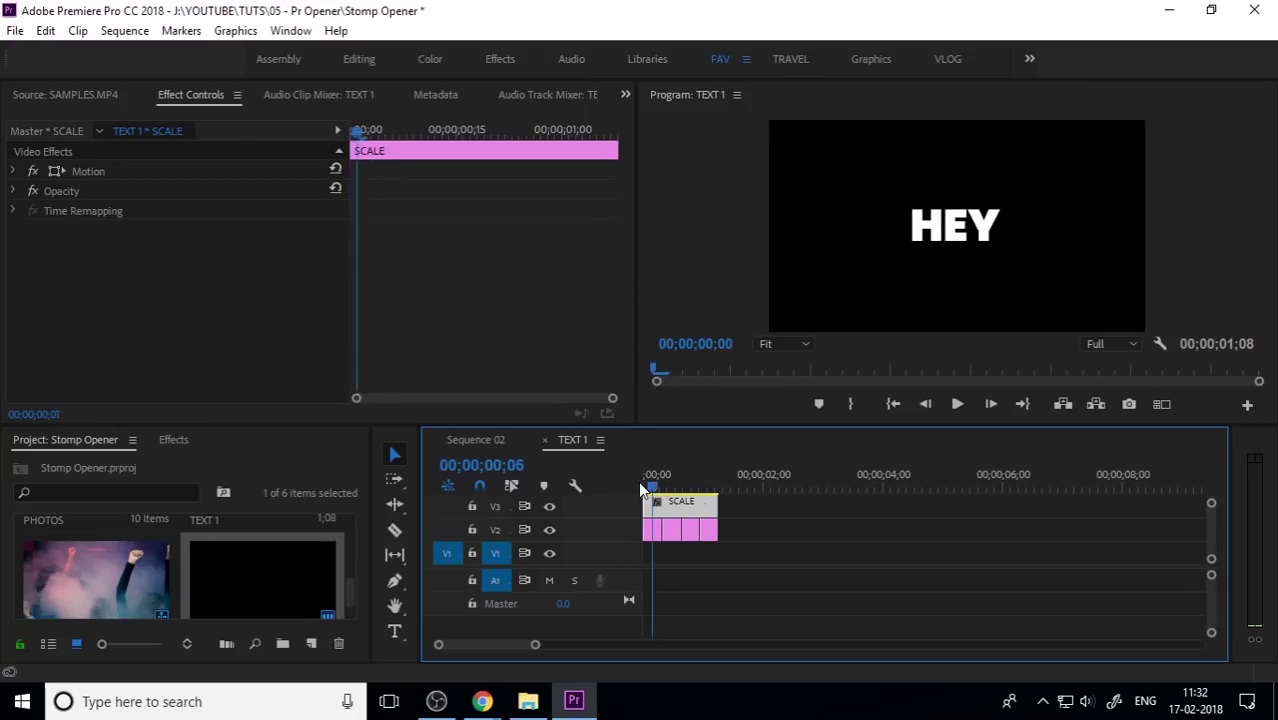
pyautogui.press('=')
pyautogui.press('=')
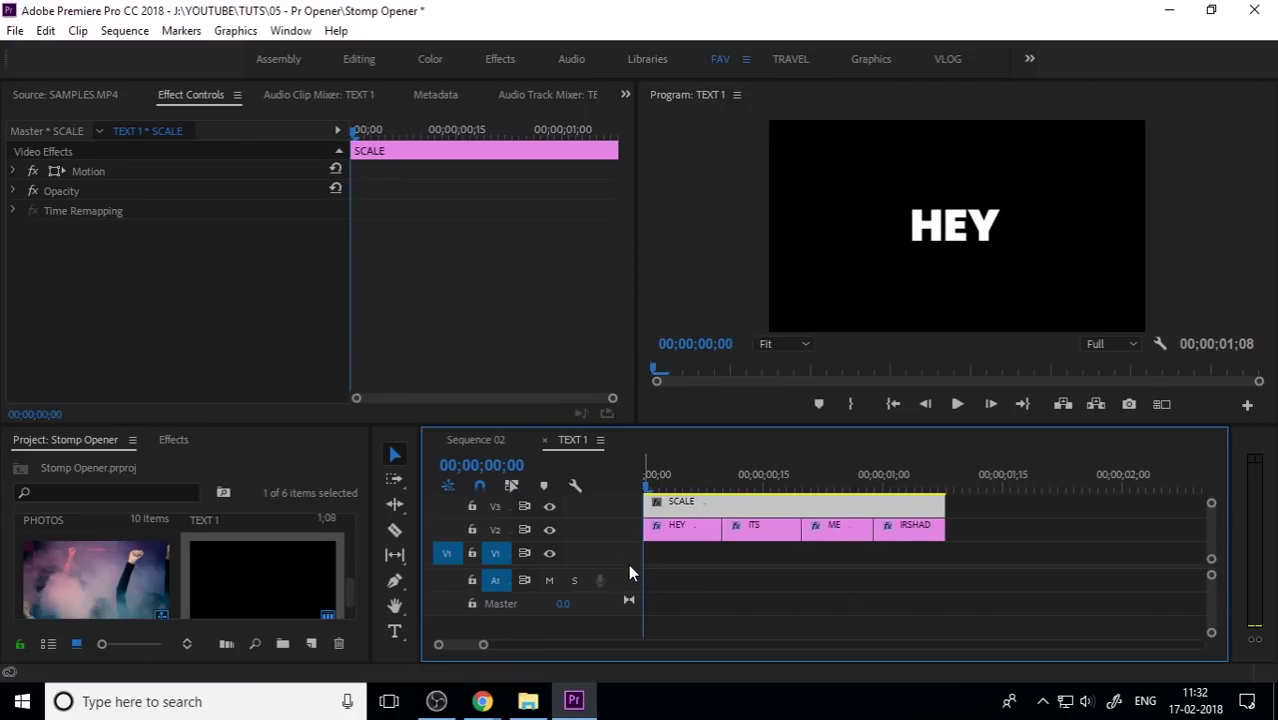
pyautogui.moveTo(631, 566); pyautogui.dragTo(634, 584)
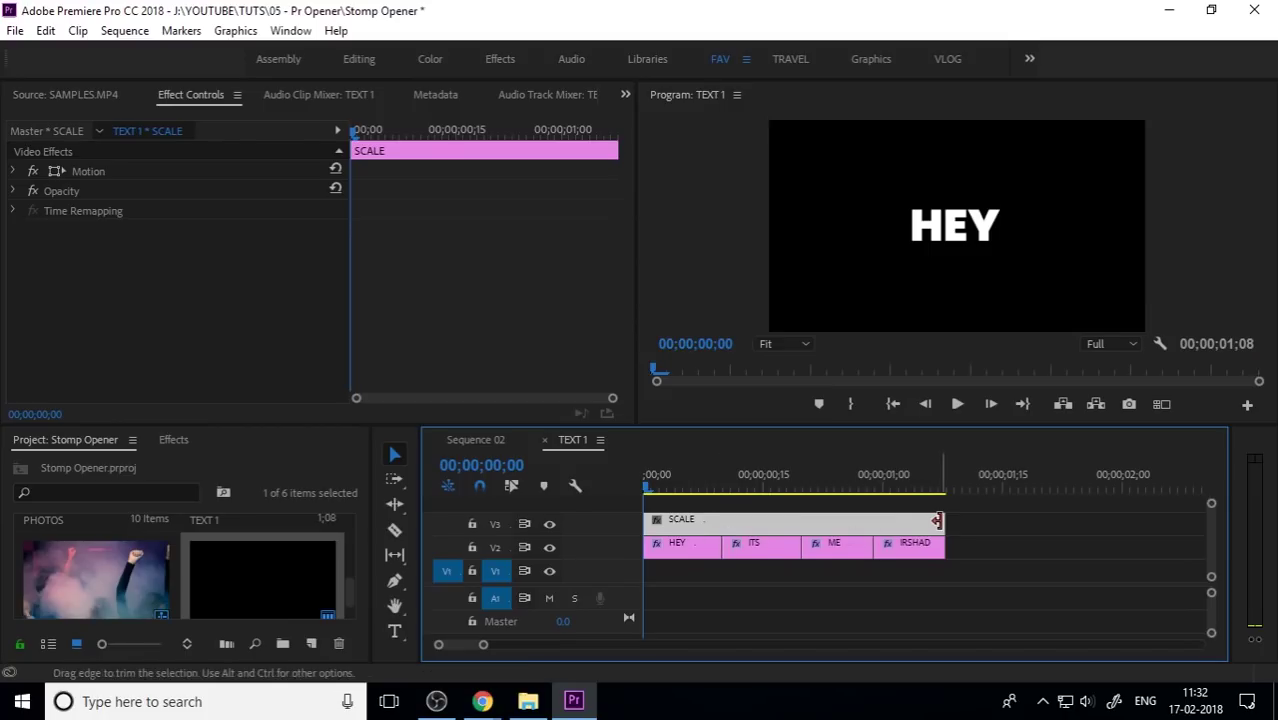
pyautogui.moveTo(942, 520); pyautogui.dragTo(720, 521)
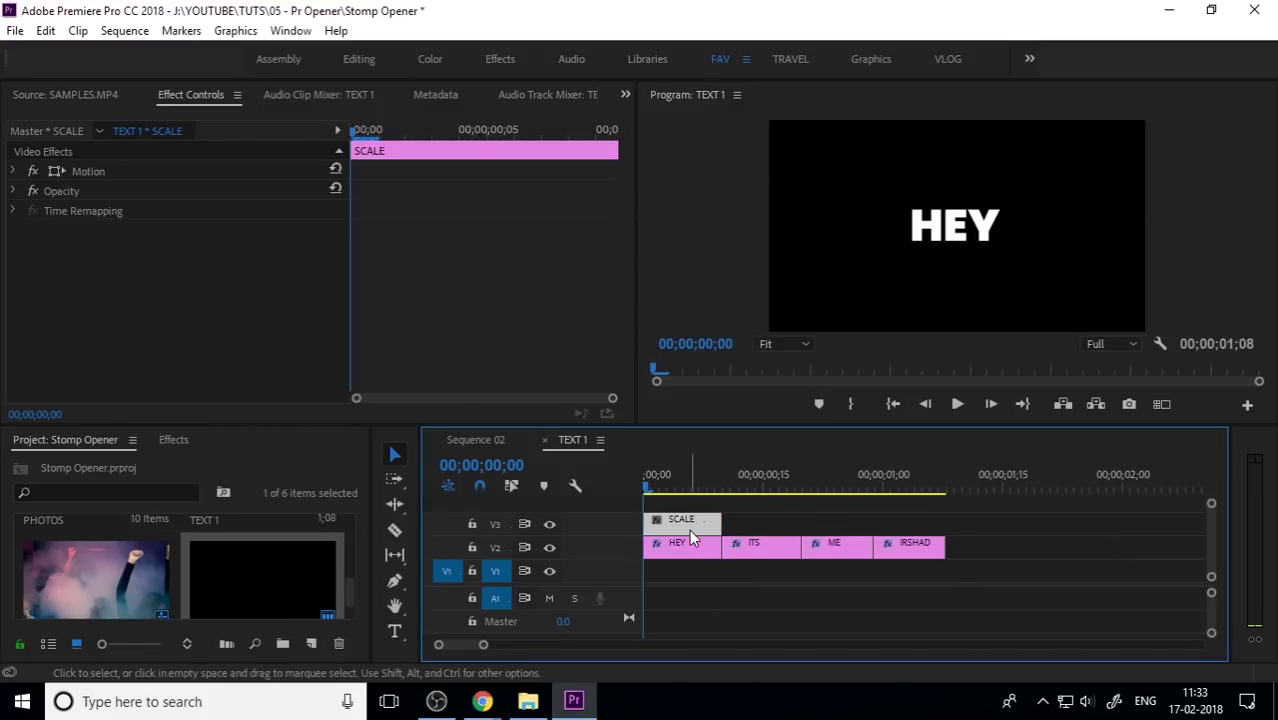
# Apply the Distort > Transform effect to the SCALE layer inside TEXT 1.
pyautogui.click(175, 442)
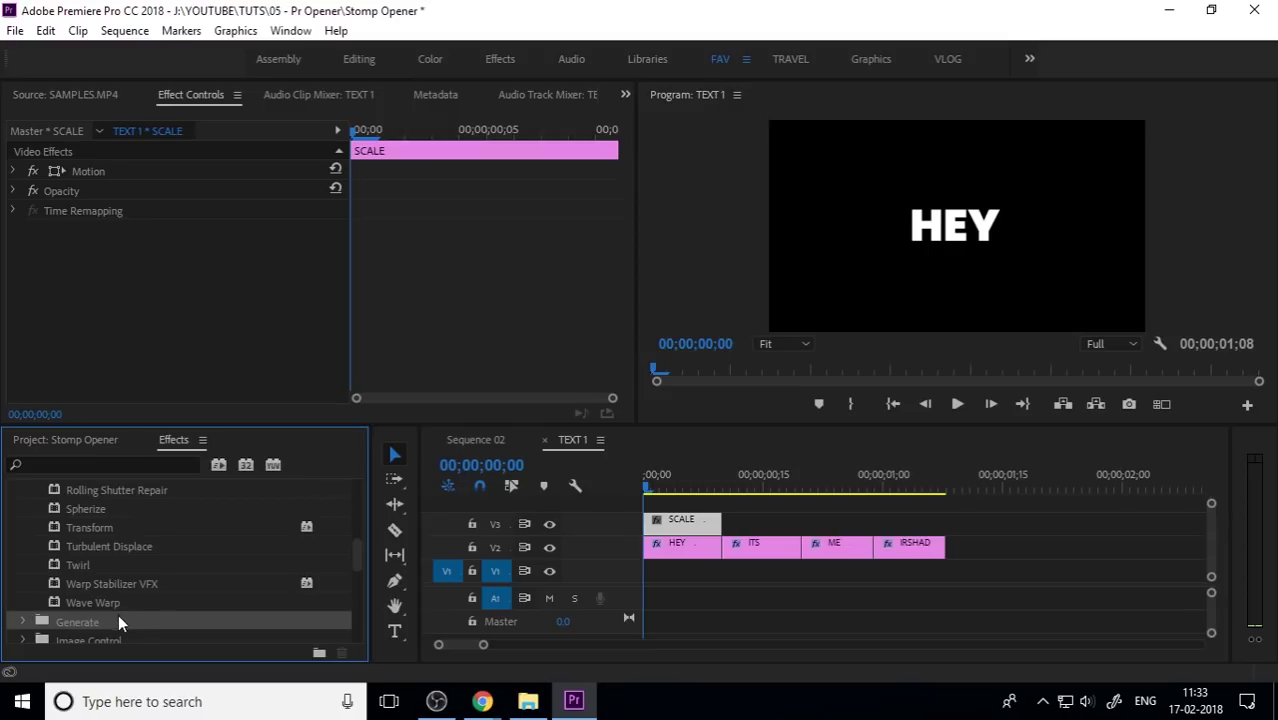
pyautogui.scroll(3, 115, 600)
pyautogui.click(25, 529)
pyautogui.scroll(3, 107, 559)
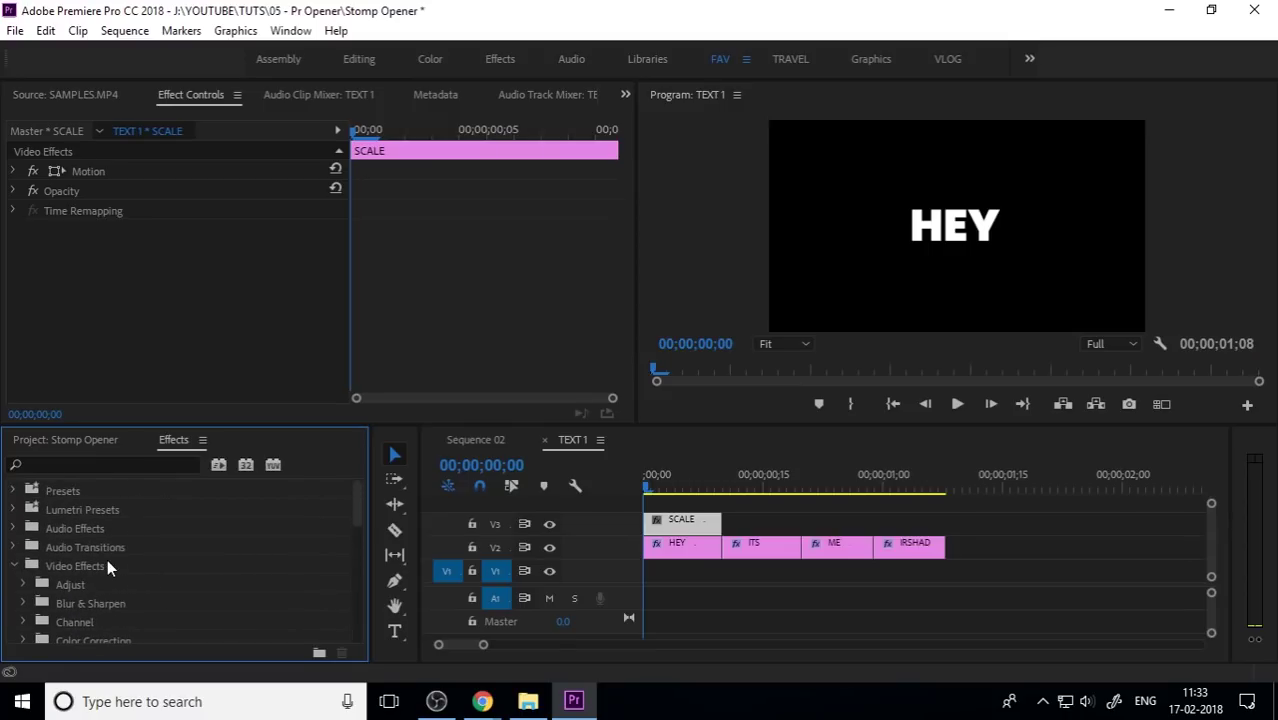
pyautogui.scroll(-2, 107, 567)
pyautogui.doubleClick(106, 566)
pyautogui.scroll(-3, 114, 582)
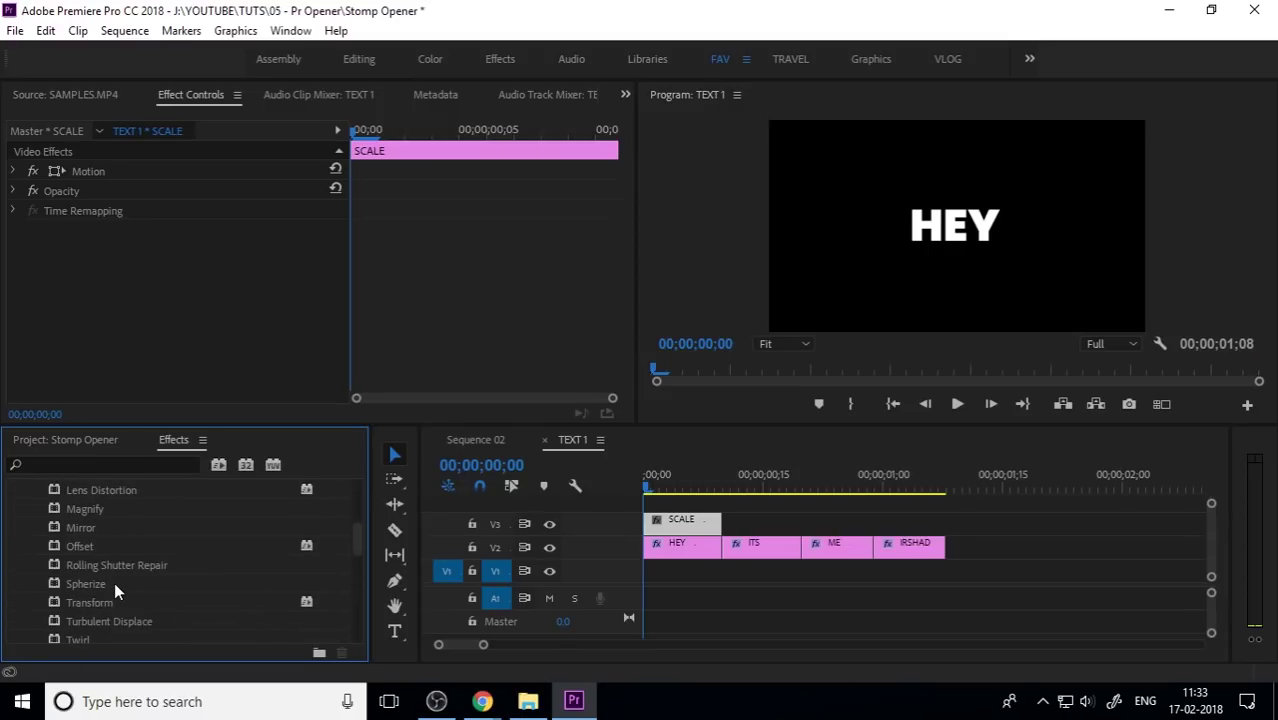
pyautogui.moveTo(118, 606); pyautogui.dragTo(699, 524)
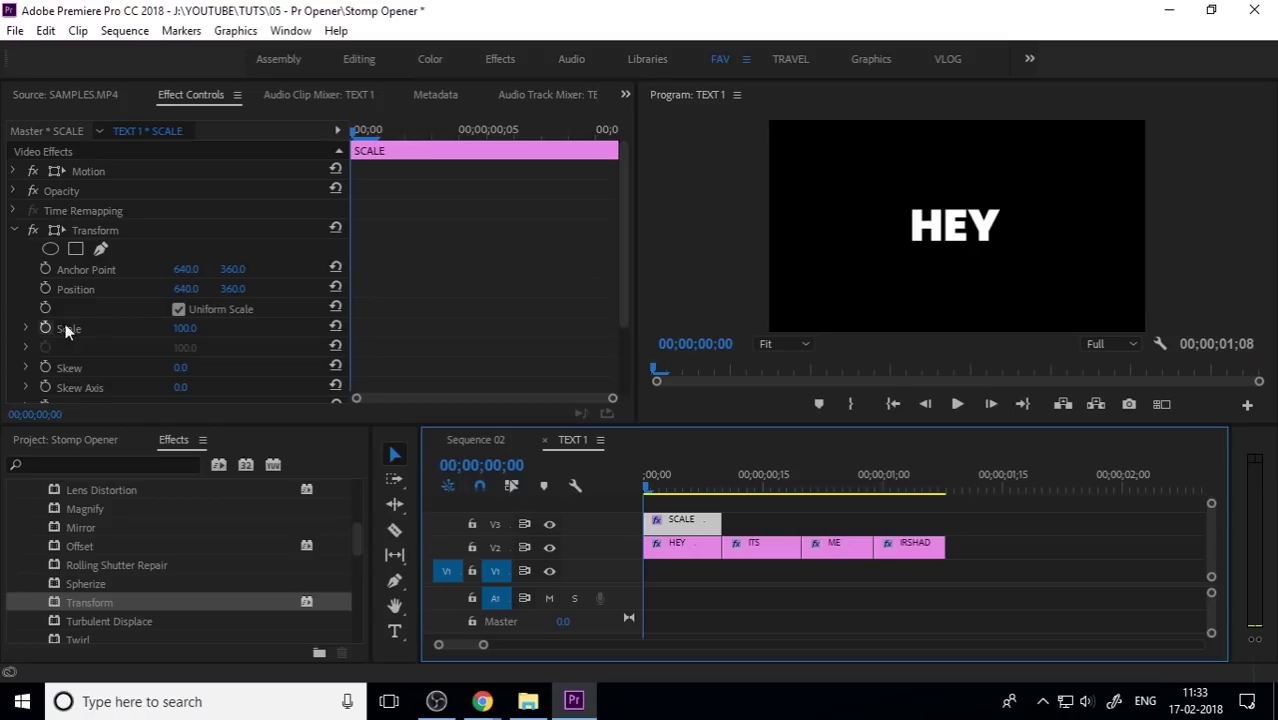
# Add Transform Scale keyframes, setting the first keyframe to 300 so HEY is huge.
pyautogui.click(366, 152)
pyautogui.press('Right')
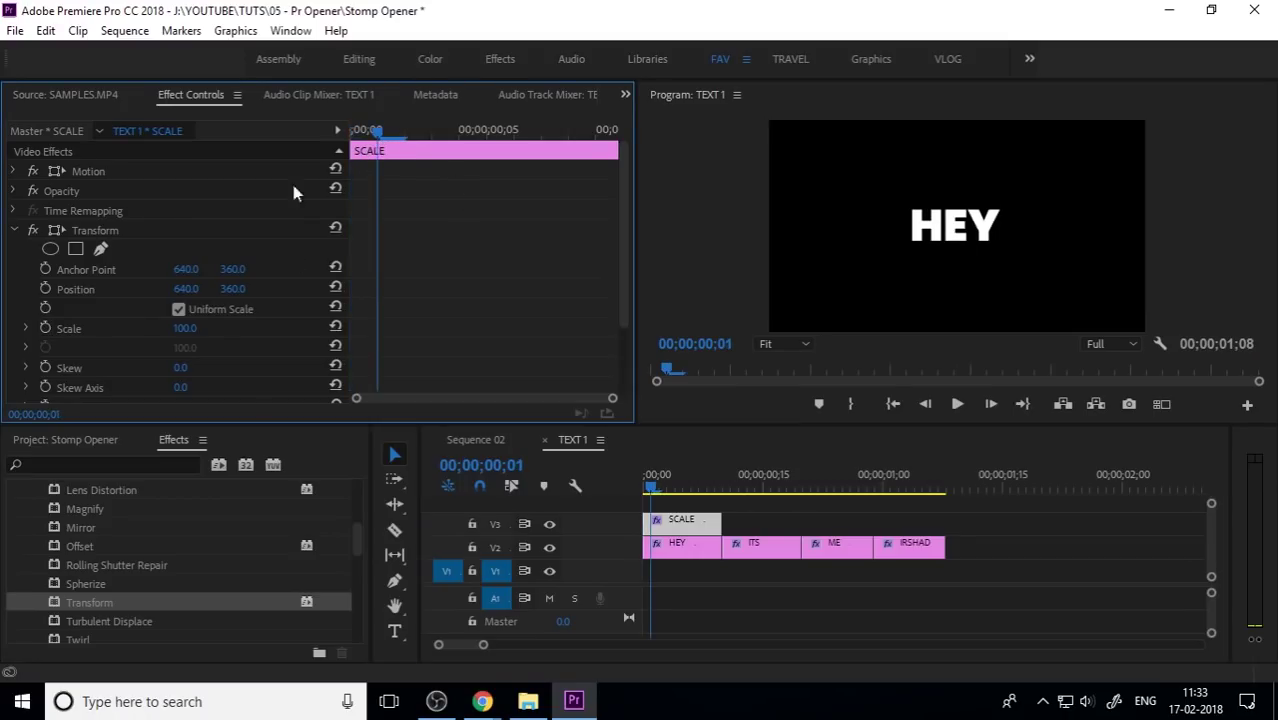
pyautogui.click(45, 329)
pyautogui.moveTo(378, 132); pyautogui.dragTo(548, 147)
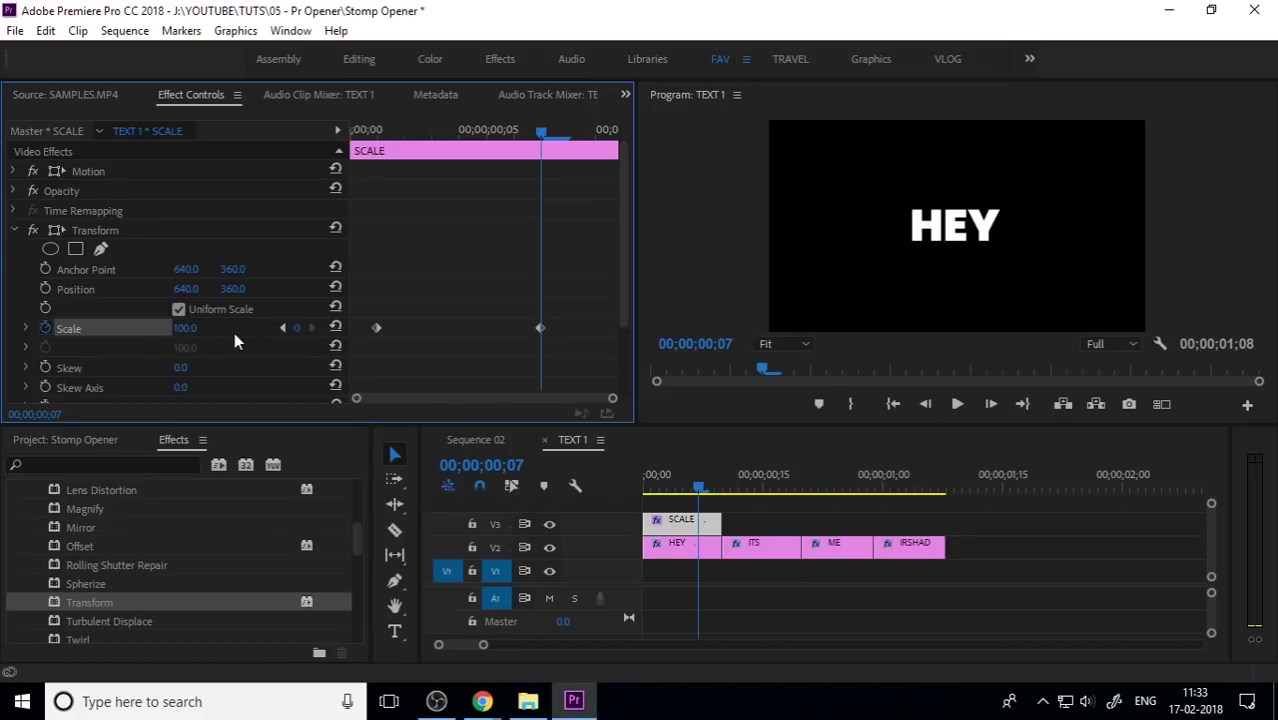
pyautogui.click(281, 328)
pyautogui.click(184, 328)
pyautogui.write('111')
pyautogui.press('Return')
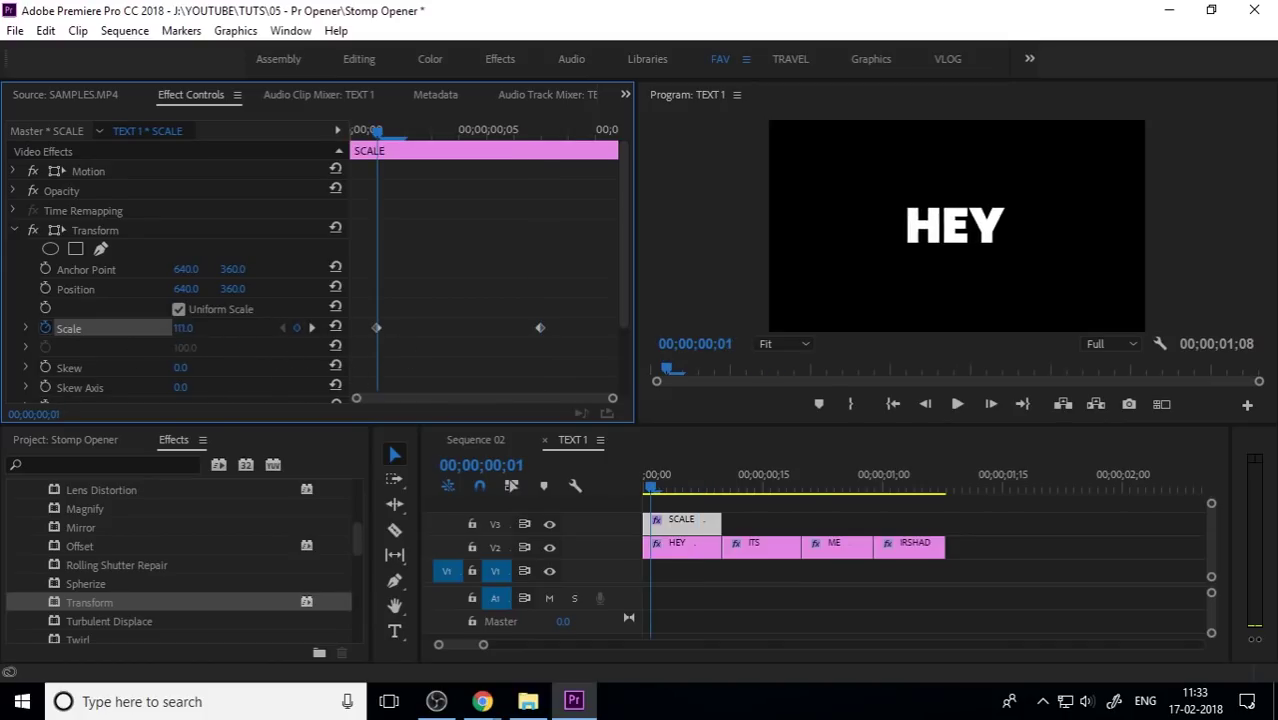
pyautogui.write('300')
pyautogui.press('Return')
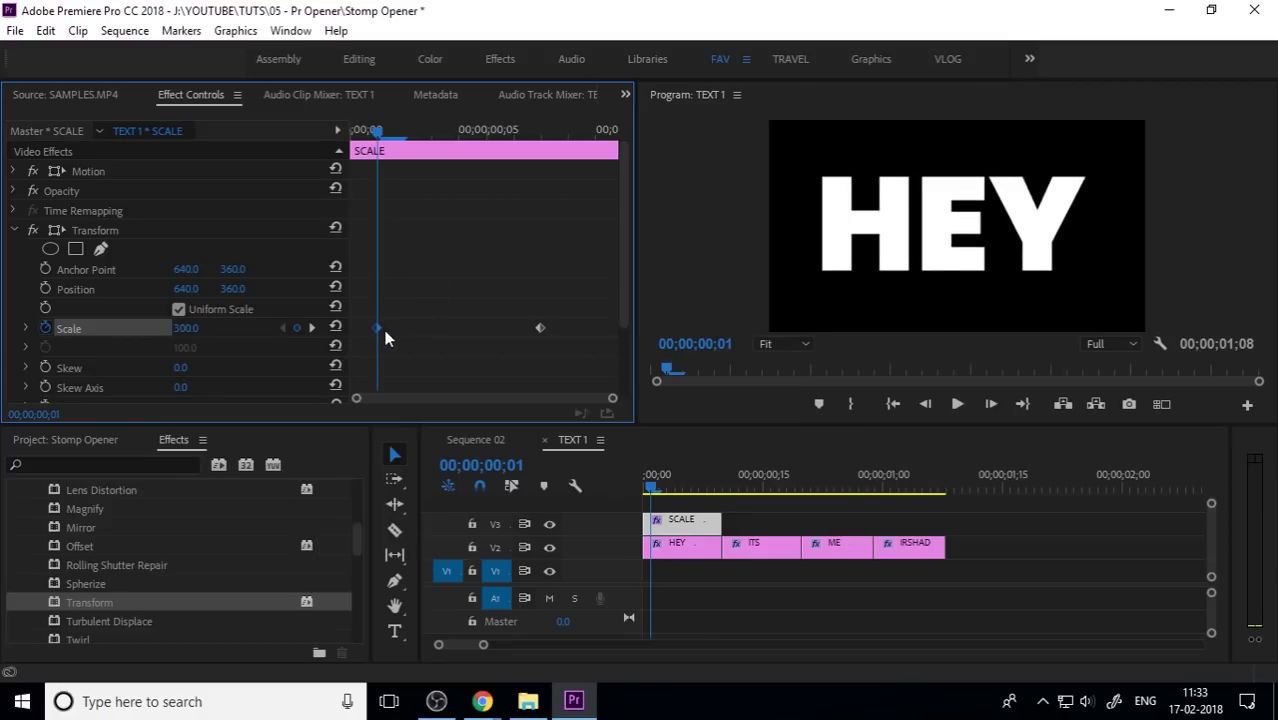
# Move the 300 keyframe to the clip start and the 100 keyframe later, then preview.
pyautogui.moveTo(385, 332); pyautogui.dragTo(351, 329)
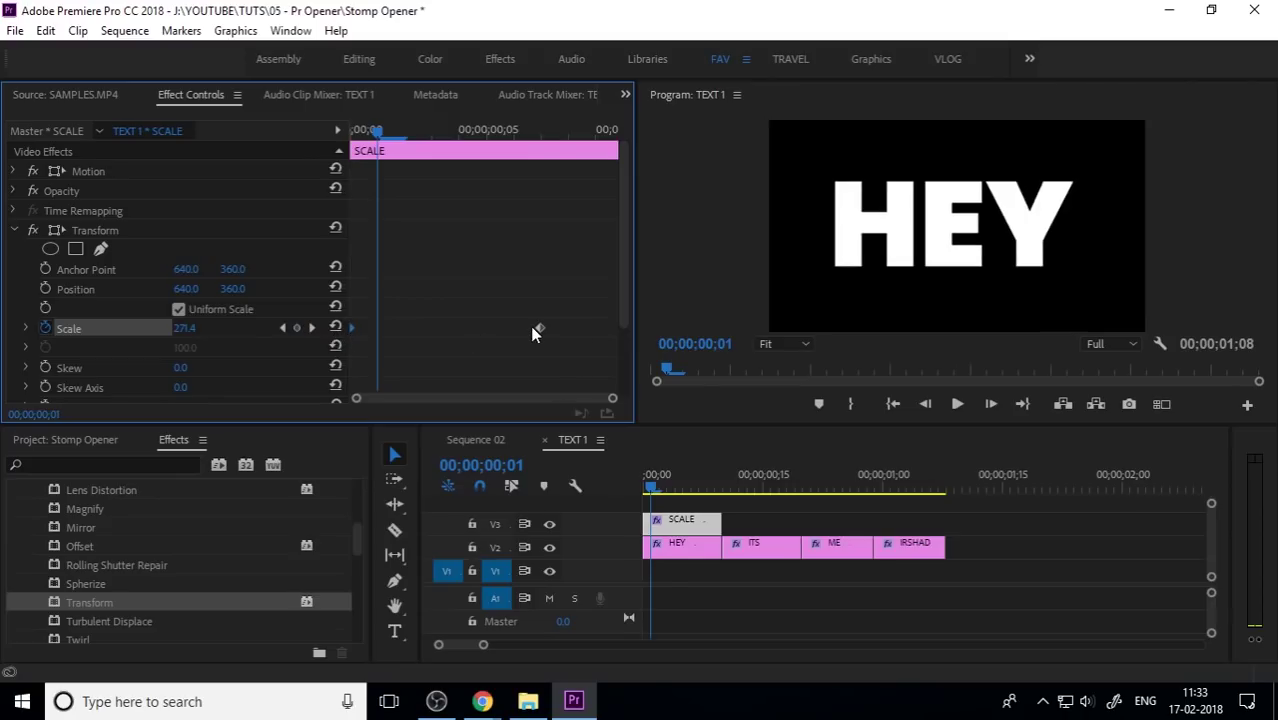
pyautogui.moveTo(546, 327); pyautogui.dragTo(666, 322)
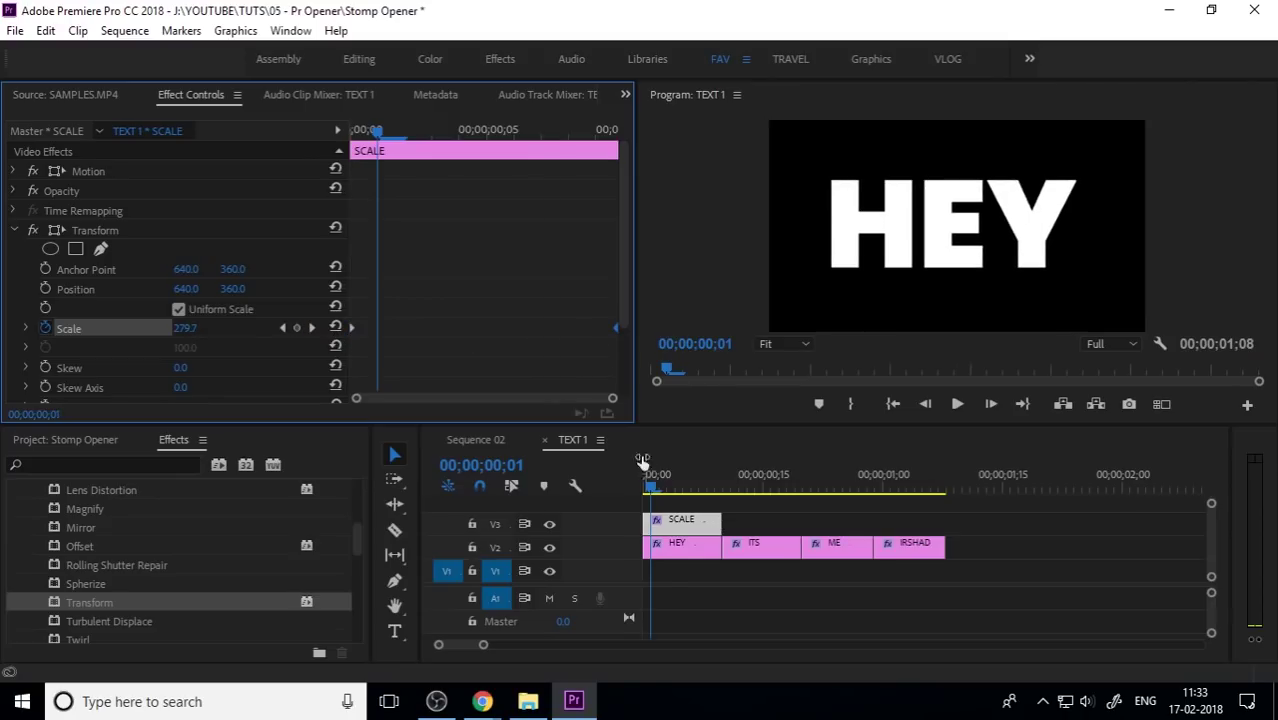
pyautogui.moveTo(659, 478); pyautogui.dragTo(636, 497)
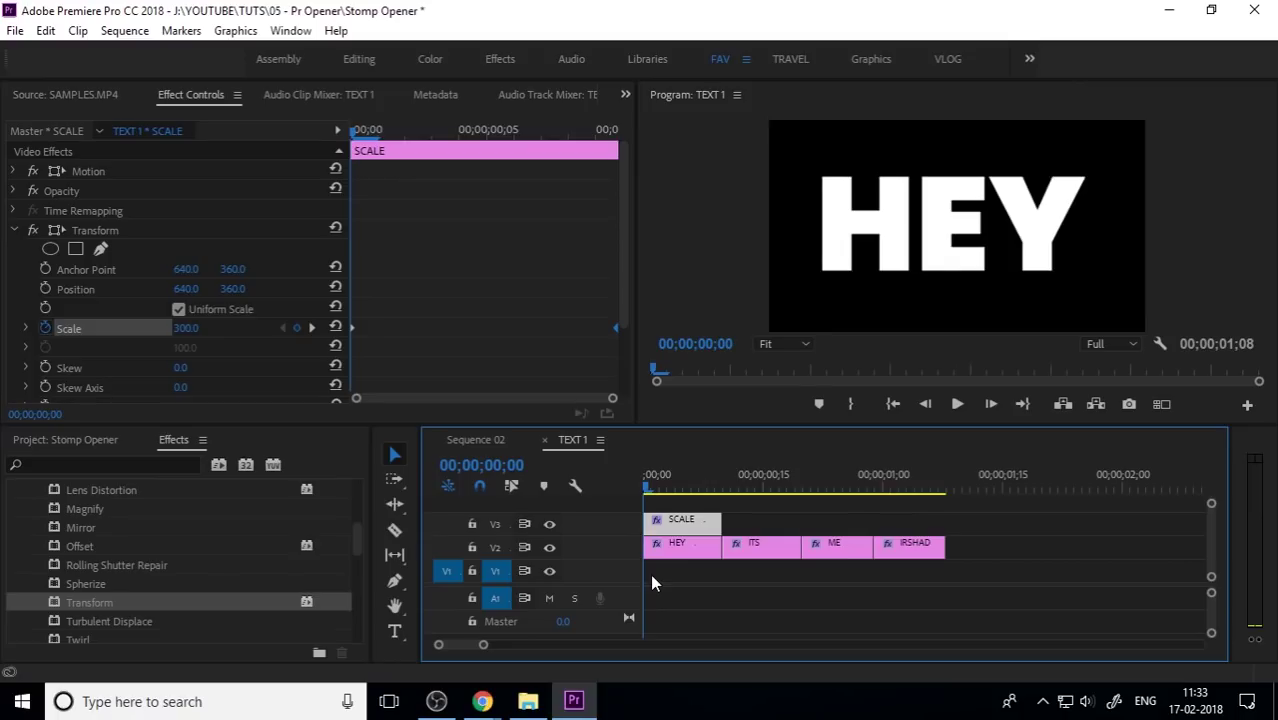
pyautogui.press('space')
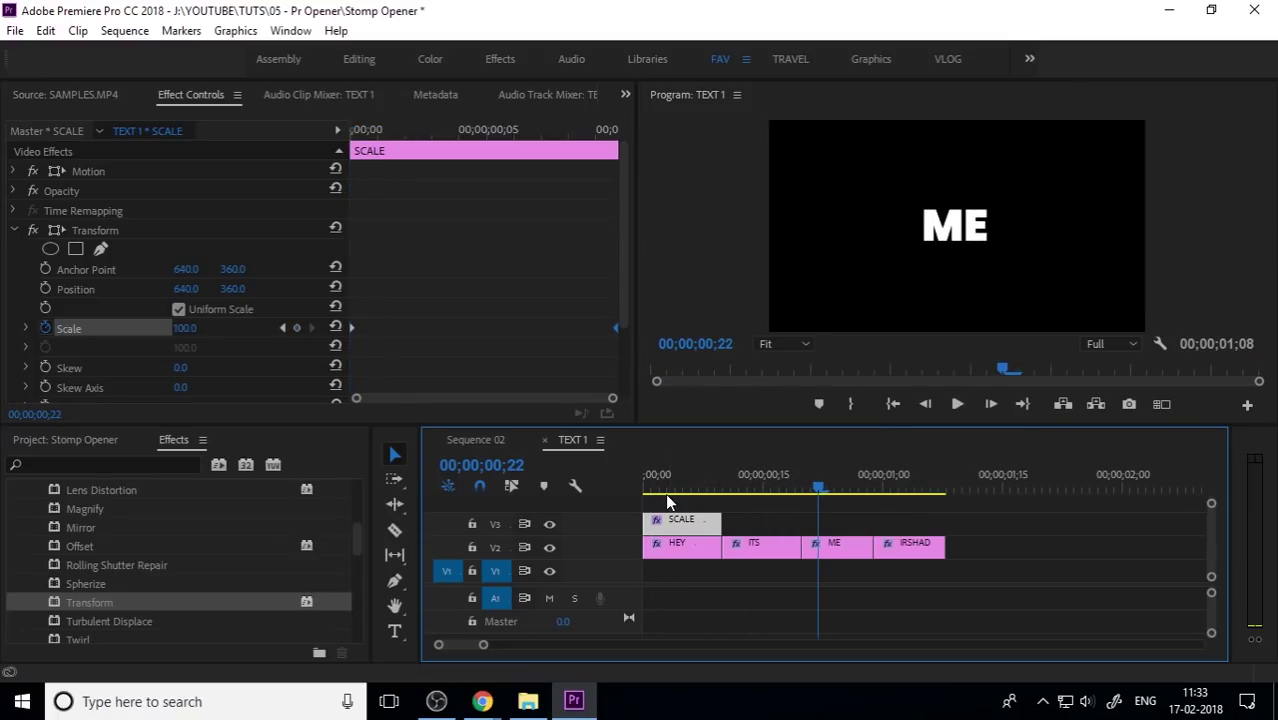
pyautogui.click(490, 439)
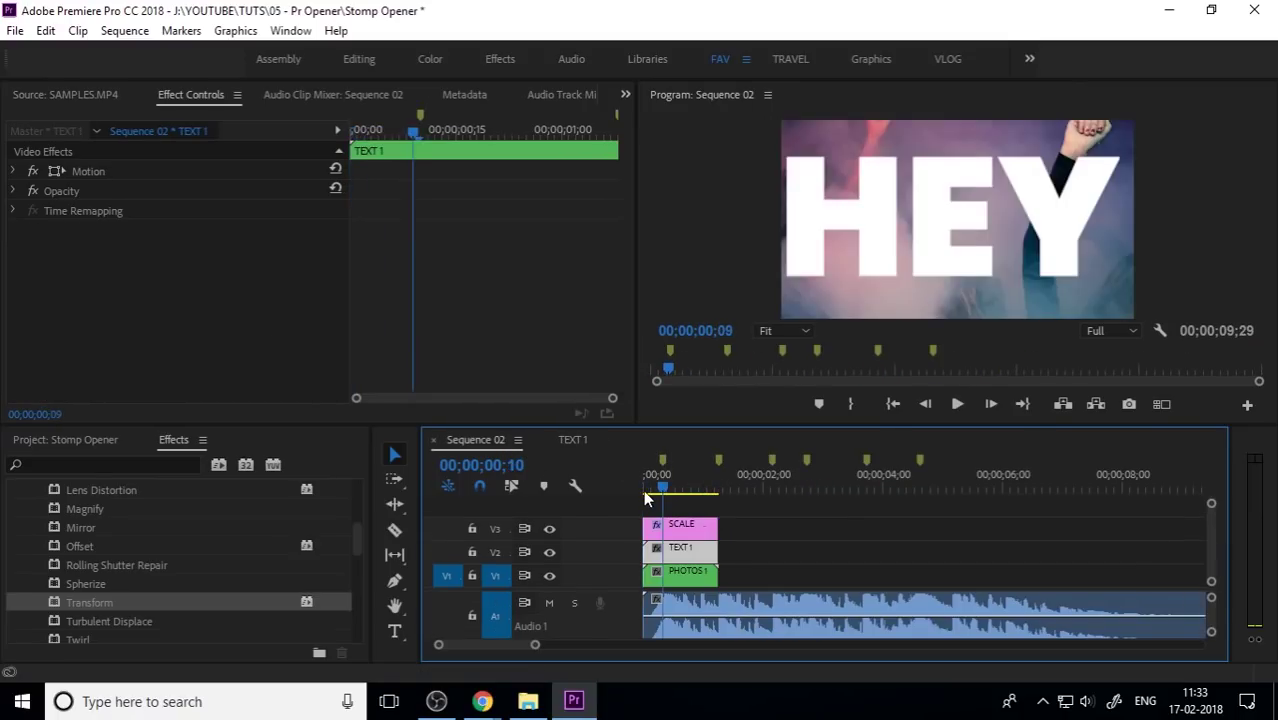
pyautogui.press('space')
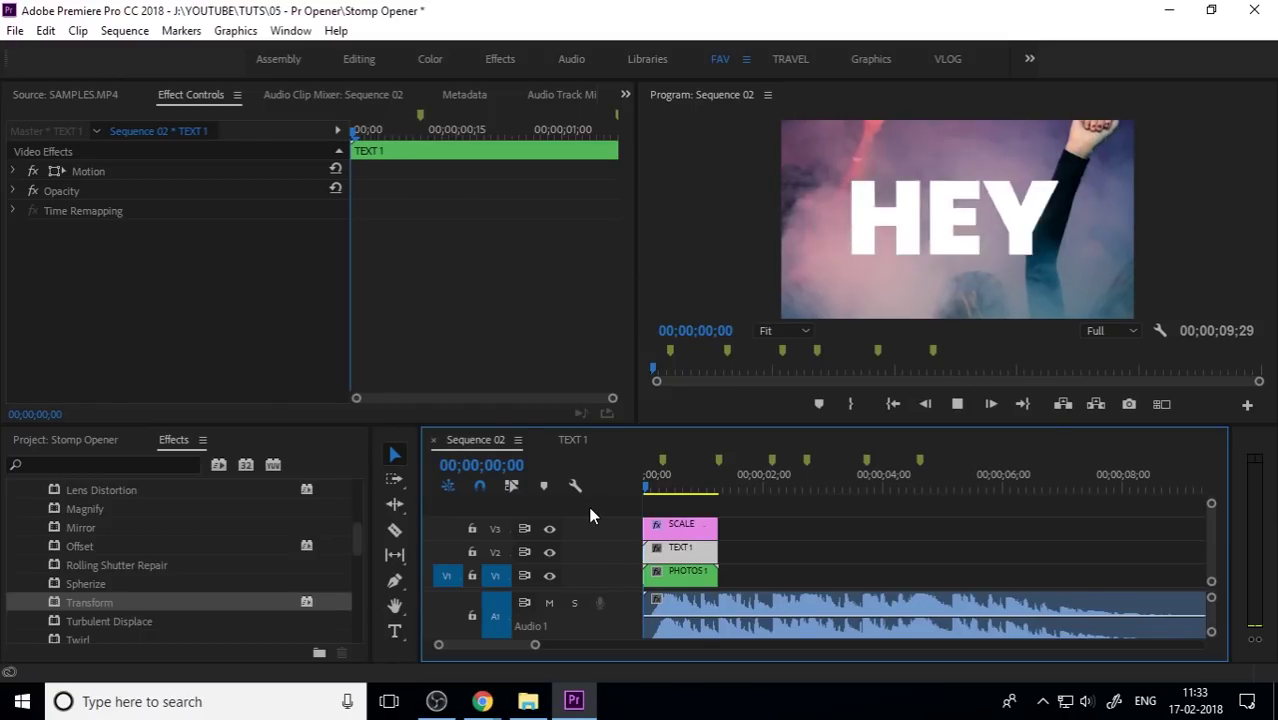
pyautogui.press('space')
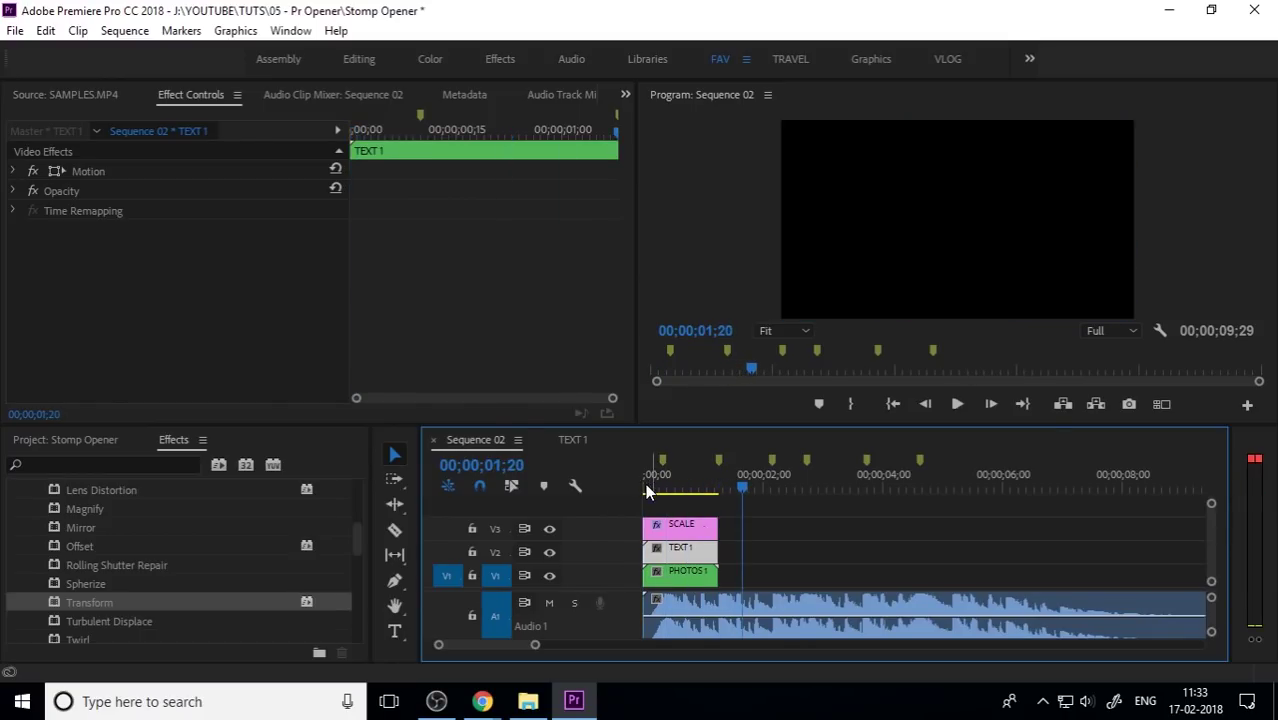
pyautogui.click(646, 488)
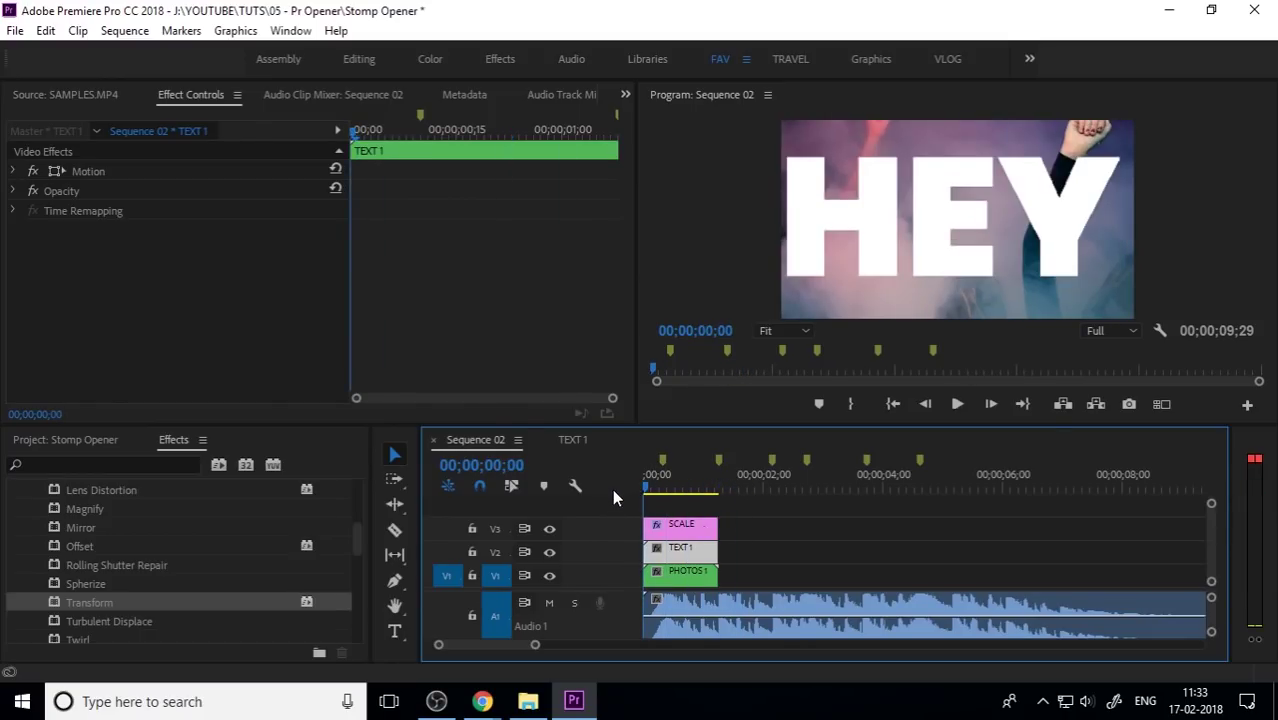
pyautogui.click(580, 442)
# Keyframe HEY's Transform Position centred at frame 4, shifted right to X 681 at frame 0.
pyautogui.click(684, 476)
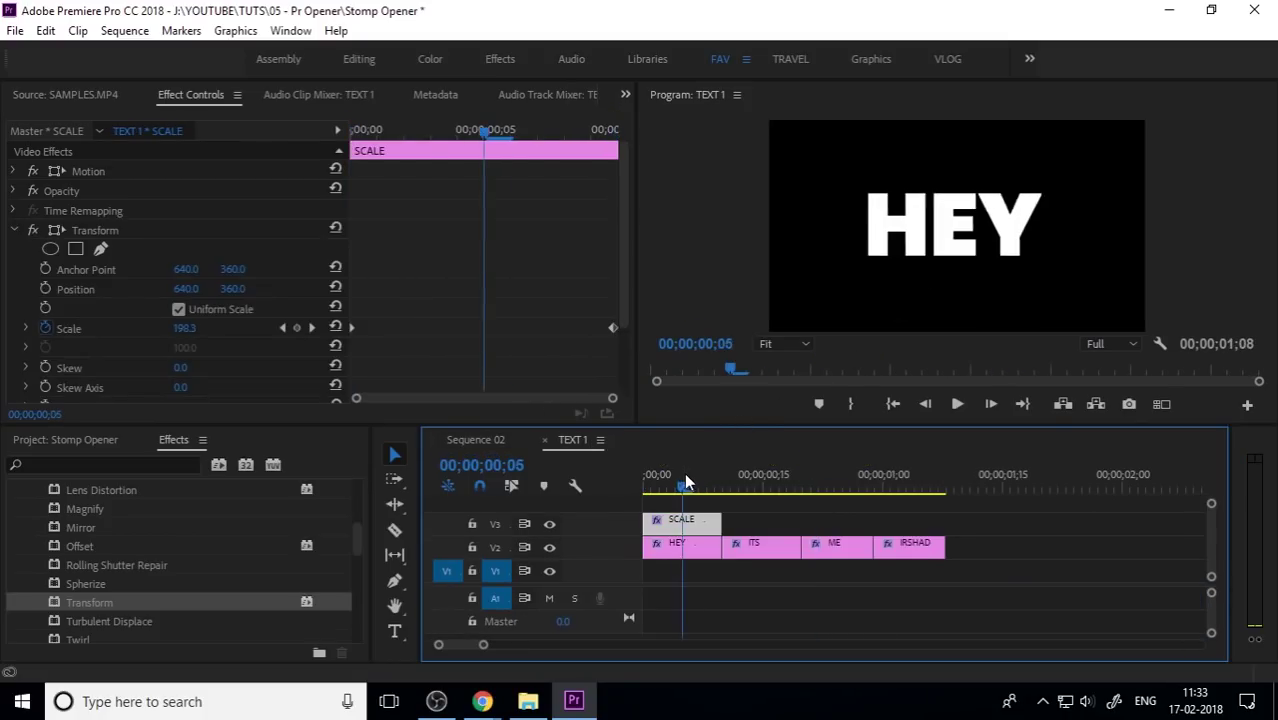
pyautogui.click(667, 490)
pyautogui.moveTo(667, 490); pyautogui.dragTo(614, 486)
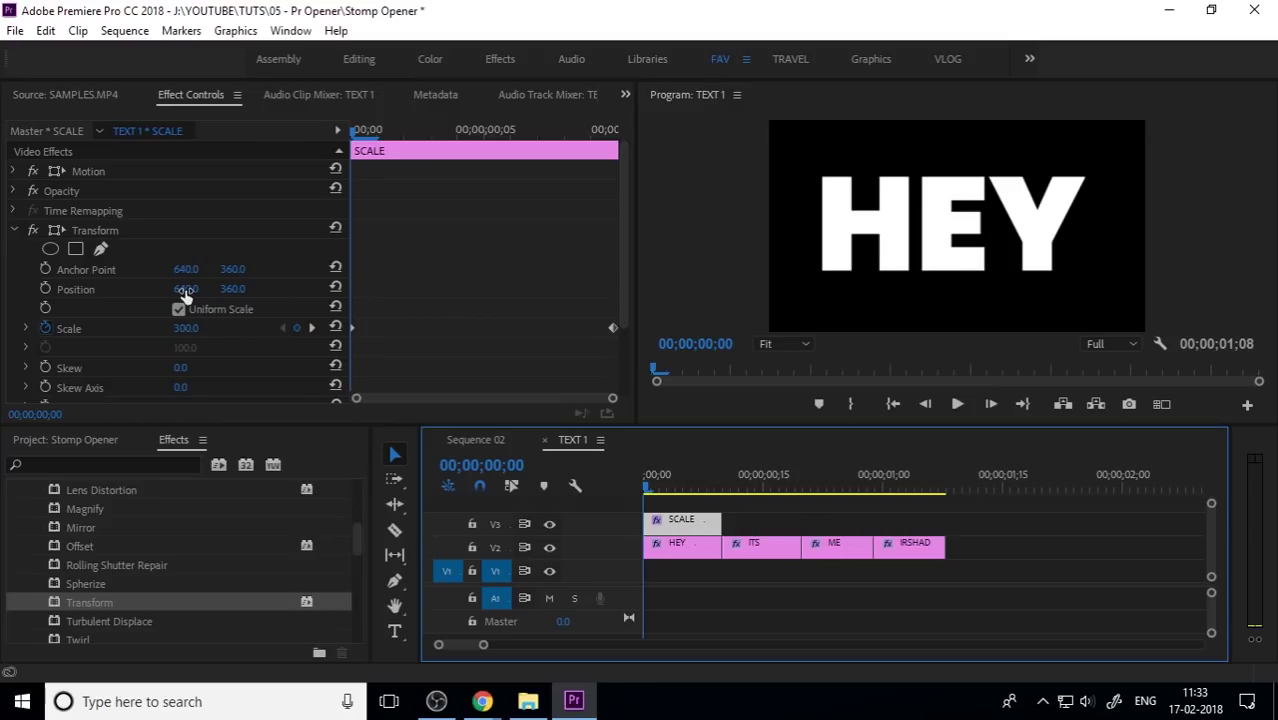
pyautogui.moveTo(184, 291); pyautogui.dragTo(243, 291)
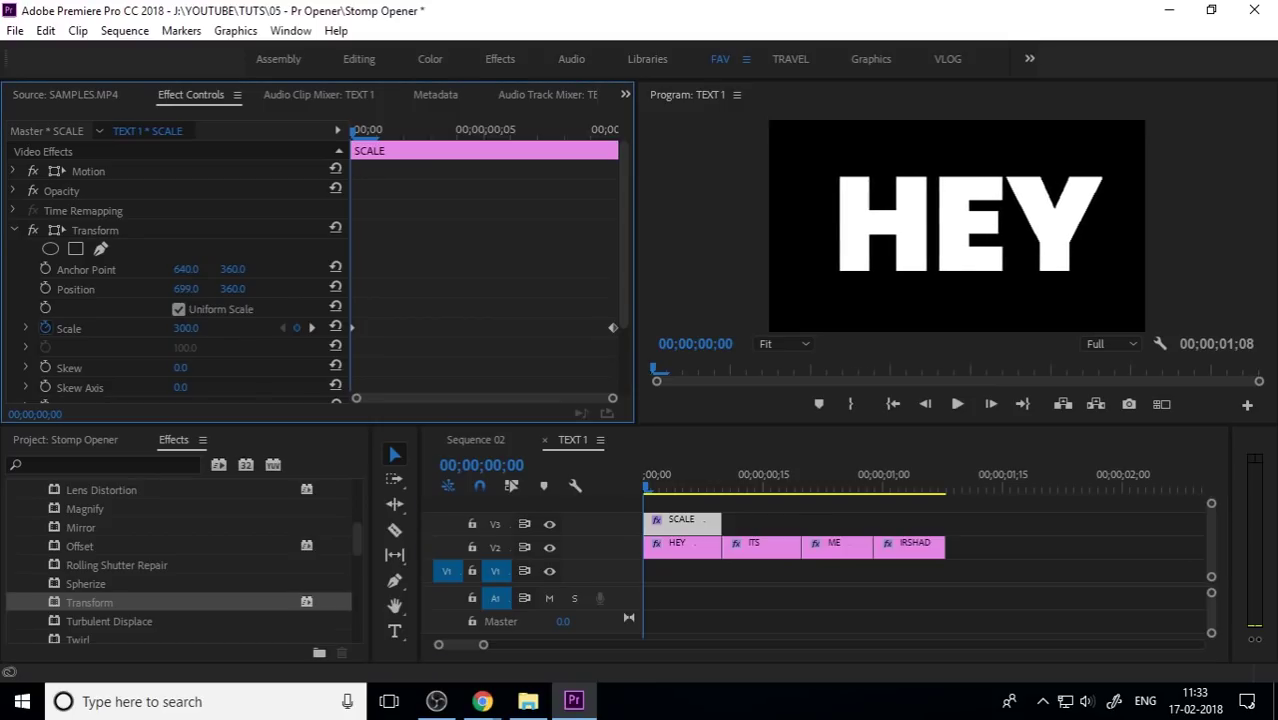
pyautogui.hotkey('ctrl', 'z')
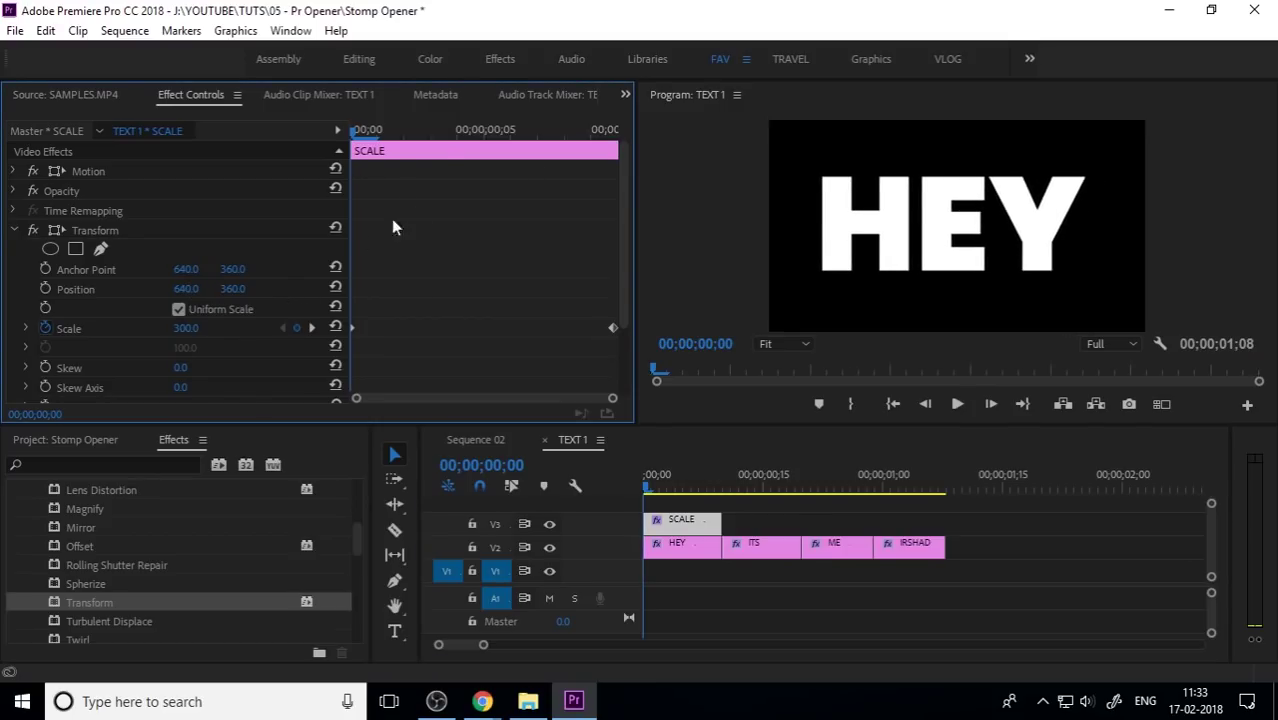
pyautogui.click(456, 133)
pyautogui.click(45, 289)
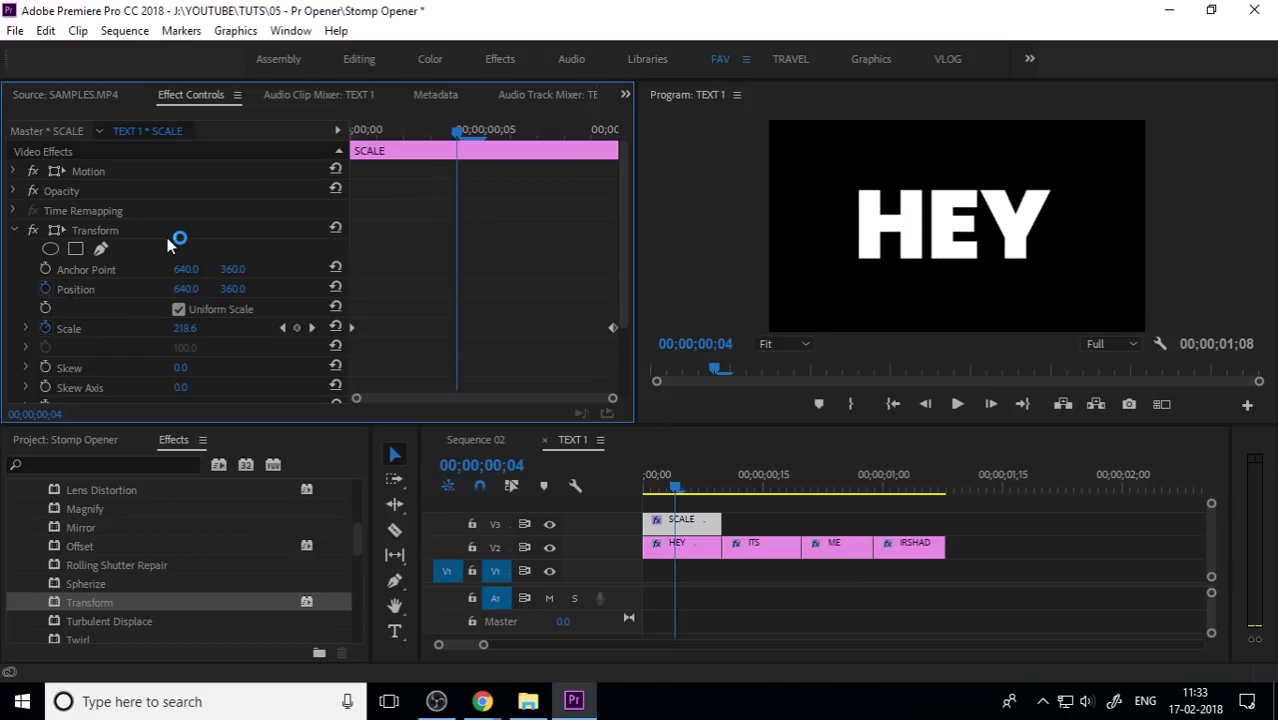
pyautogui.click(376, 132)
pyautogui.press('Left')
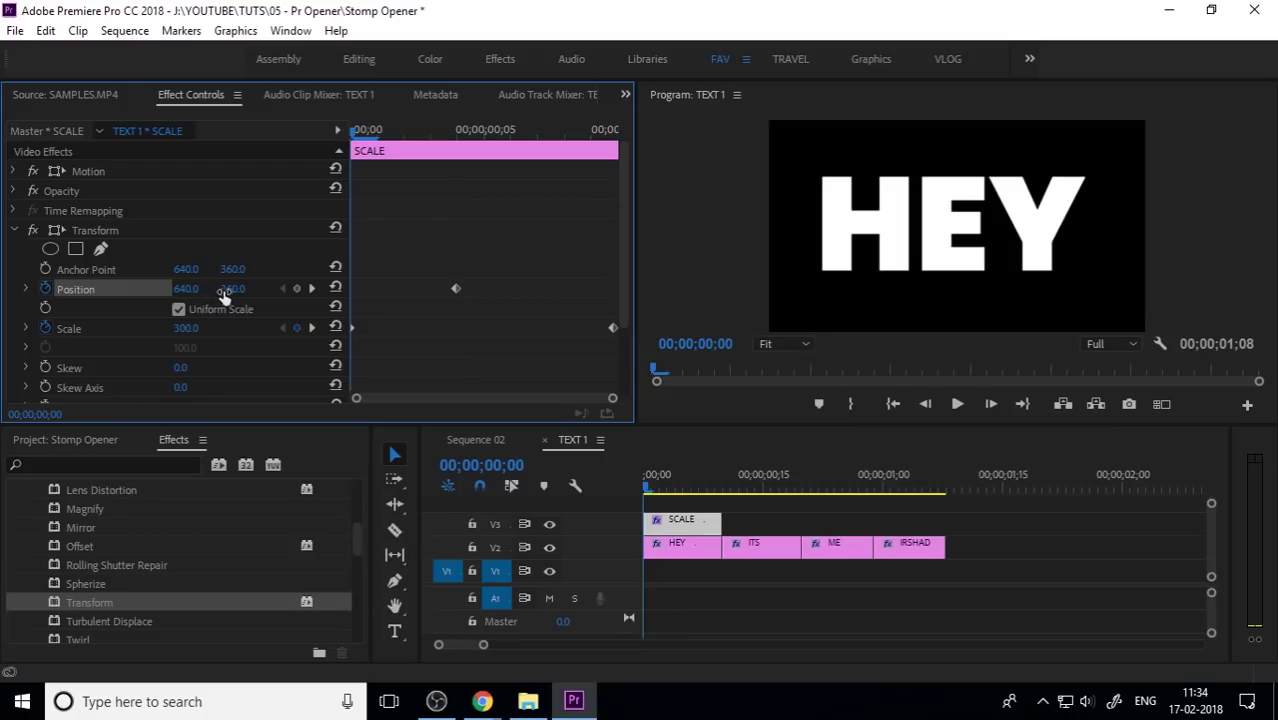
pyautogui.moveTo(222, 290); pyautogui.dragTo(263, 290)
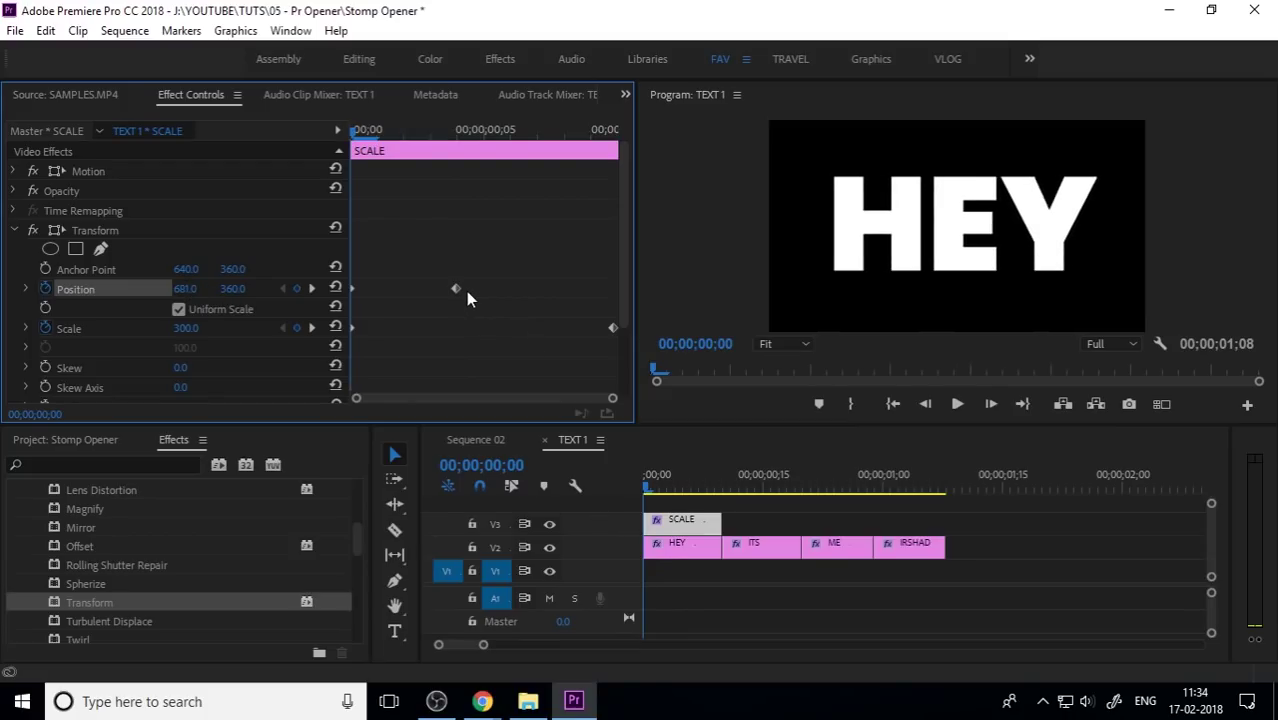
pyautogui.moveTo(456, 289); pyautogui.dragTo(653, 300)
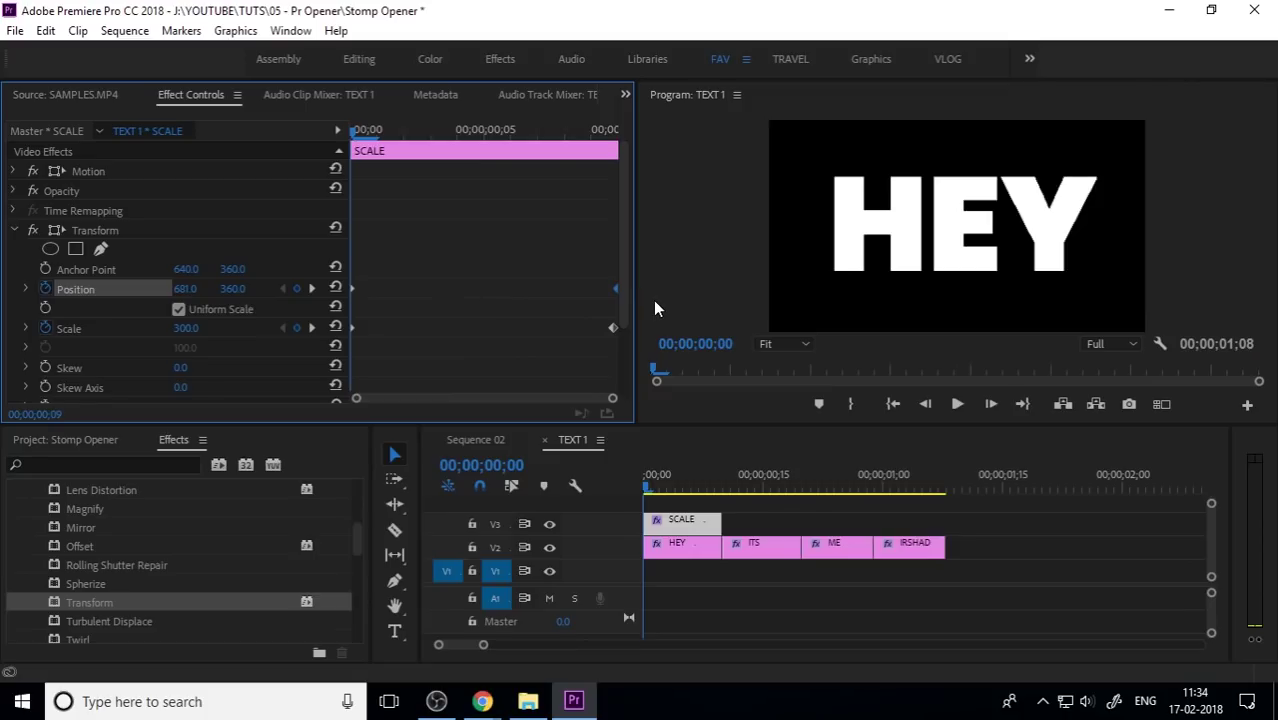
# Play the scale and position animation in TEXT 1, then return to Sequence 02.
pyautogui.click(651, 492)
pyautogui.press('space')
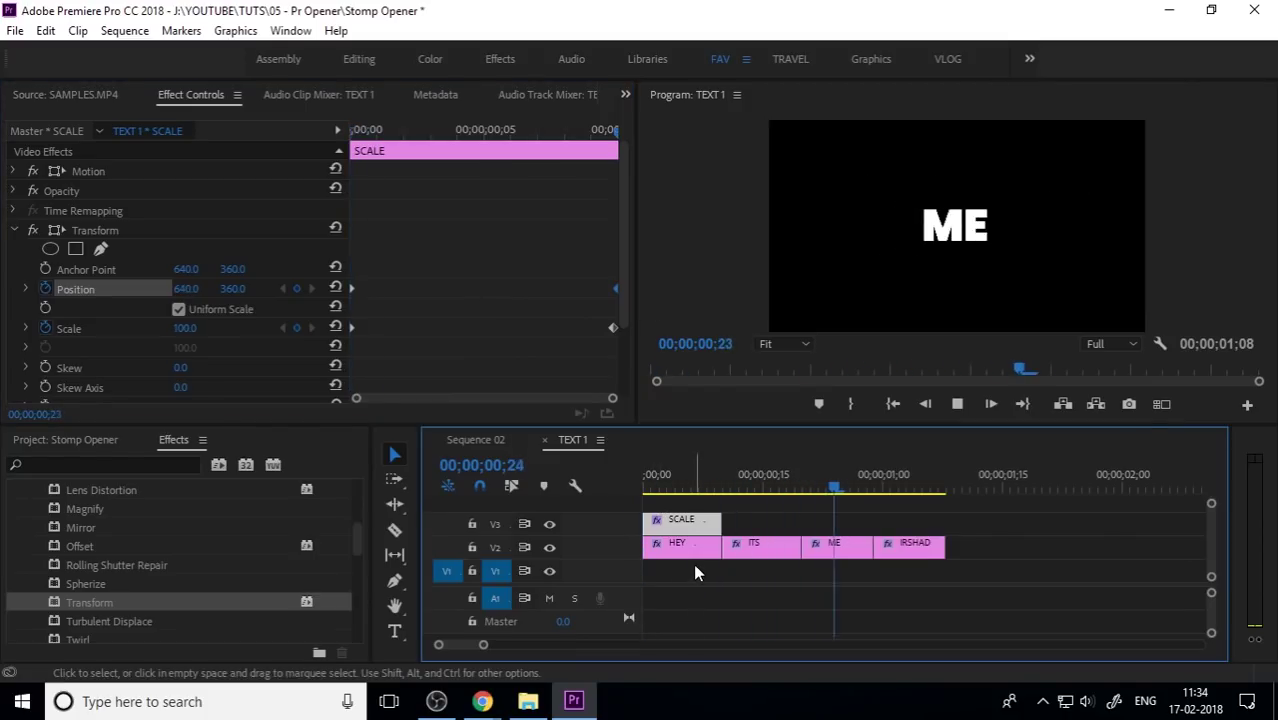
pyautogui.press('space')
pyautogui.click(467, 442)
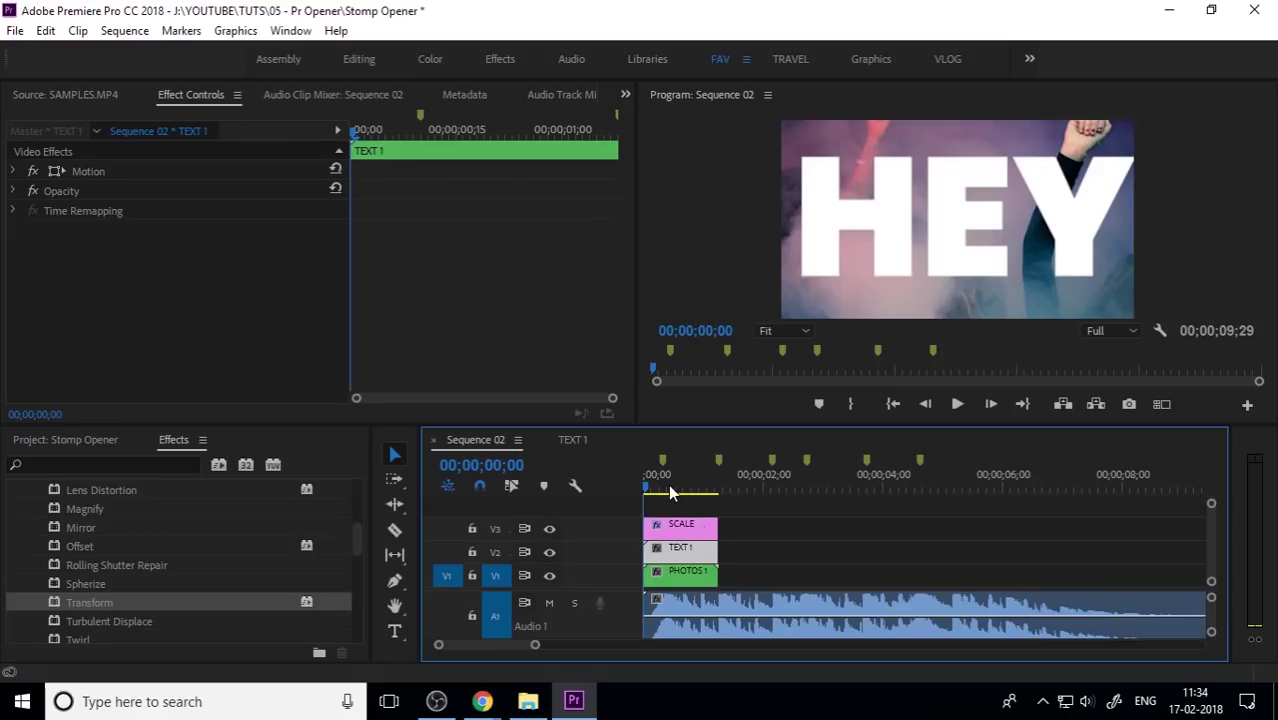
# Preview Sequence 02 from the start and deselect the TEXT 1 clip.
pyautogui.moveTo(668, 484); pyautogui.dragTo(611, 497)
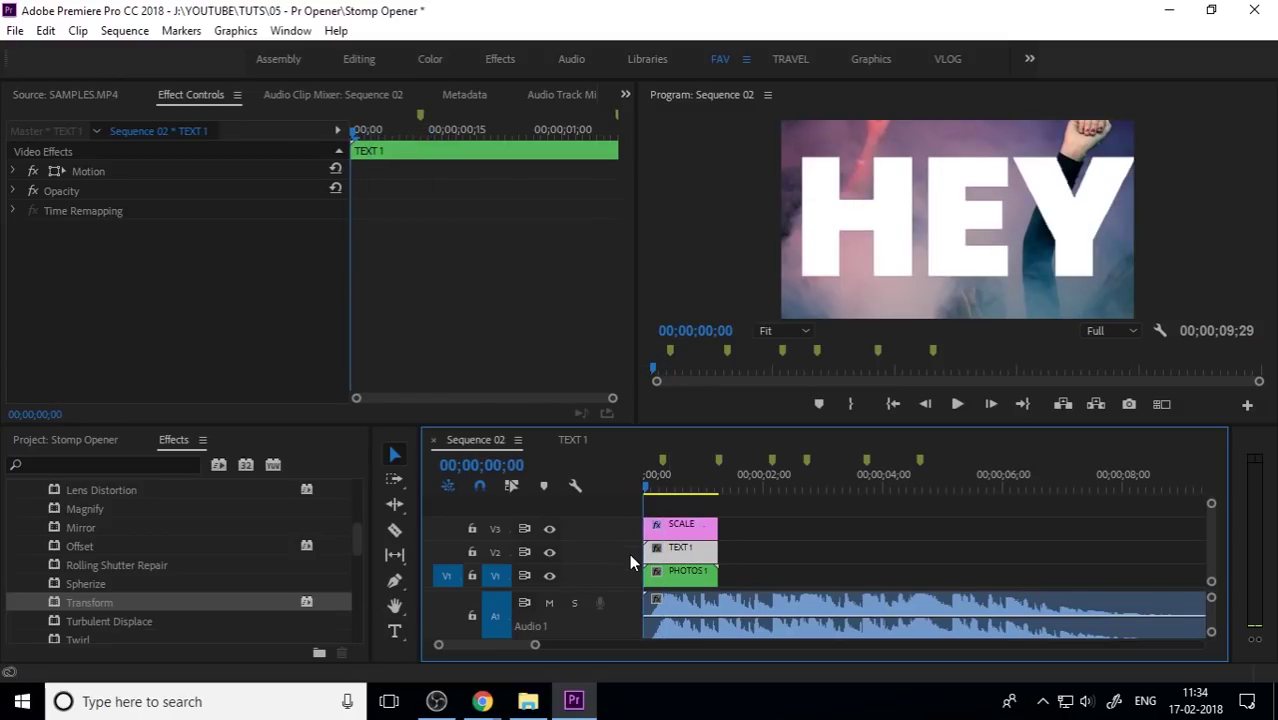
pyautogui.press('space')
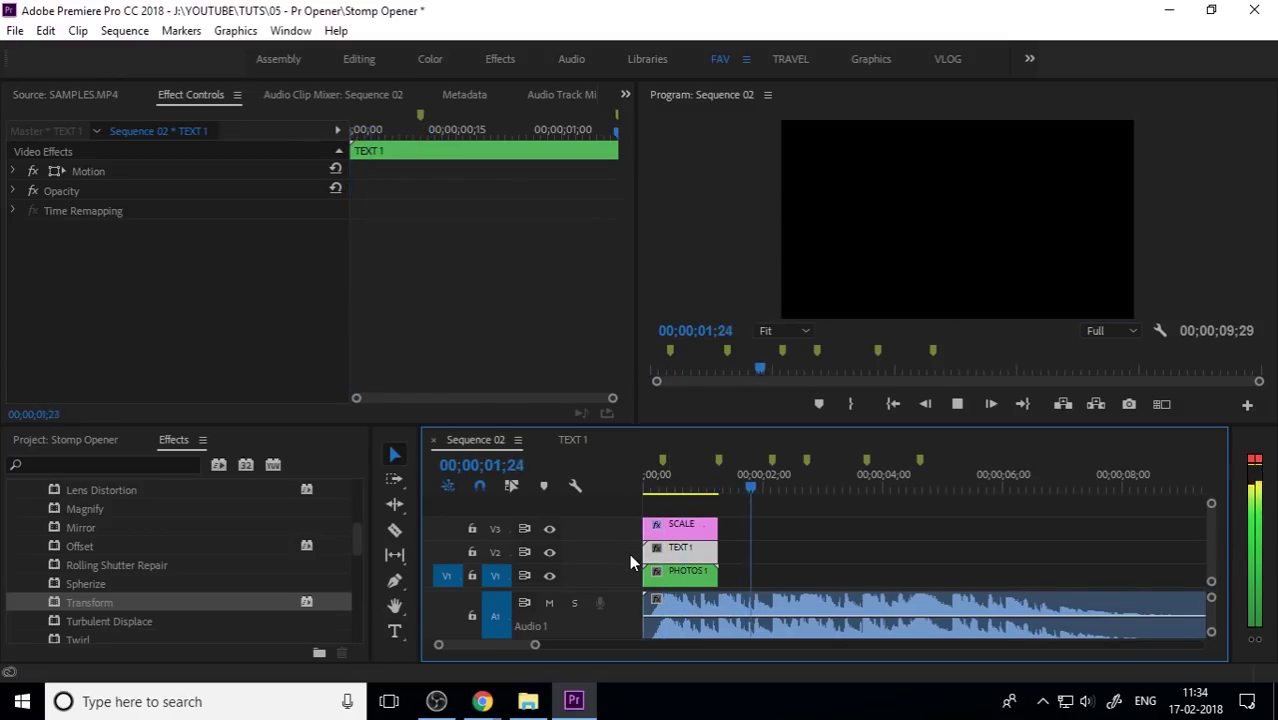
pyautogui.press('space')
pyautogui.moveTo(701, 476); pyautogui.dragTo(621, 487)
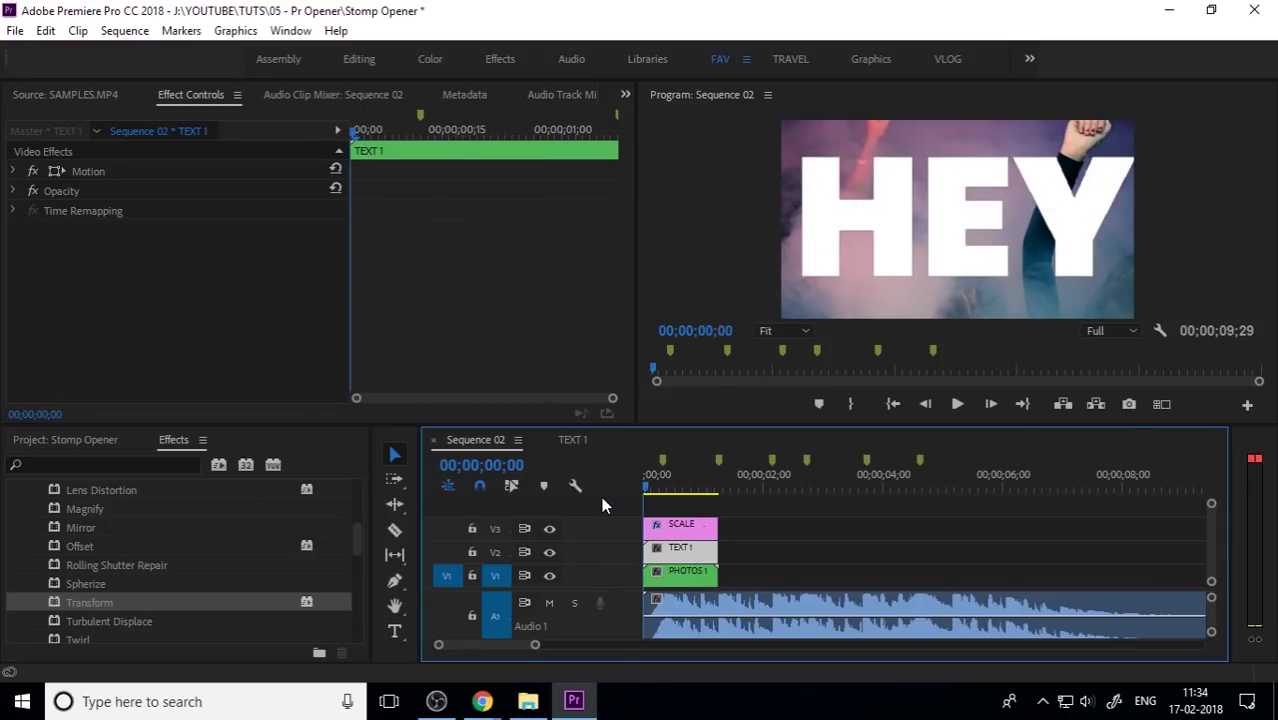
pyautogui.click(788, 548)
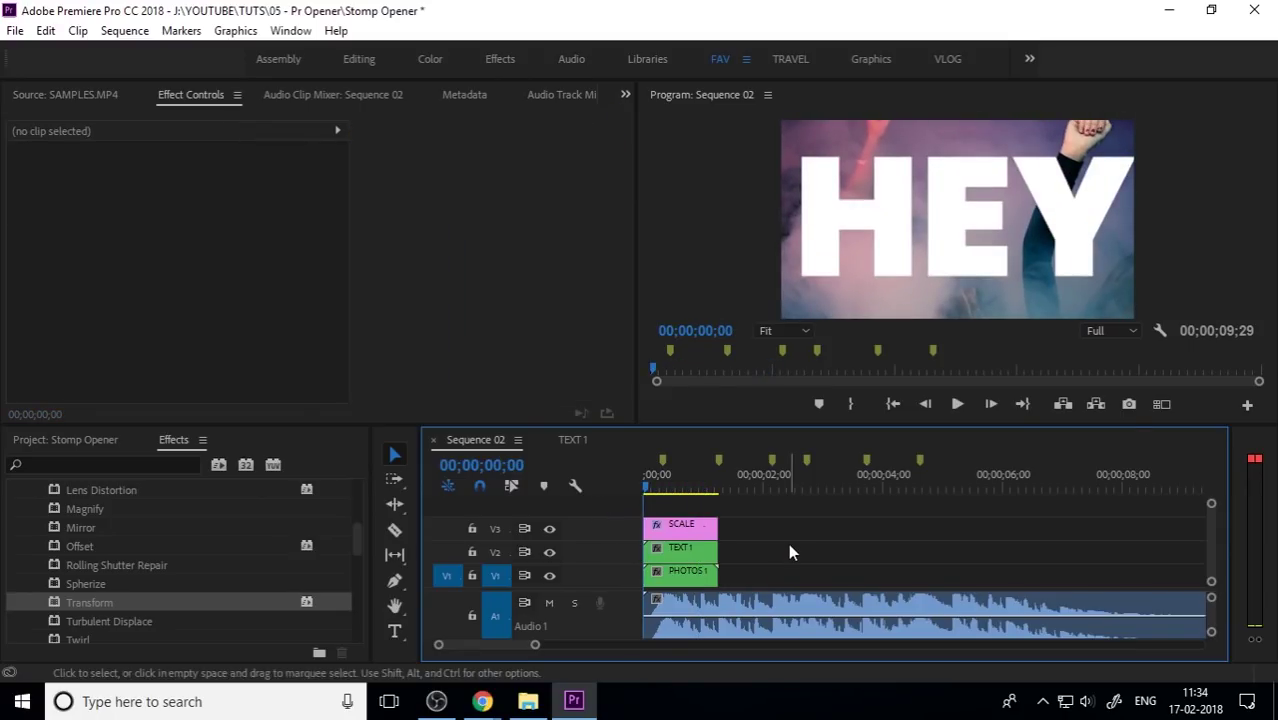
pyautogui.moveTo(683, 470); pyautogui.dragTo(695, 495)
# Show the Project: Stomp Opener bin and play Sequence 02 again from the start.
pyautogui.click(127, 437)
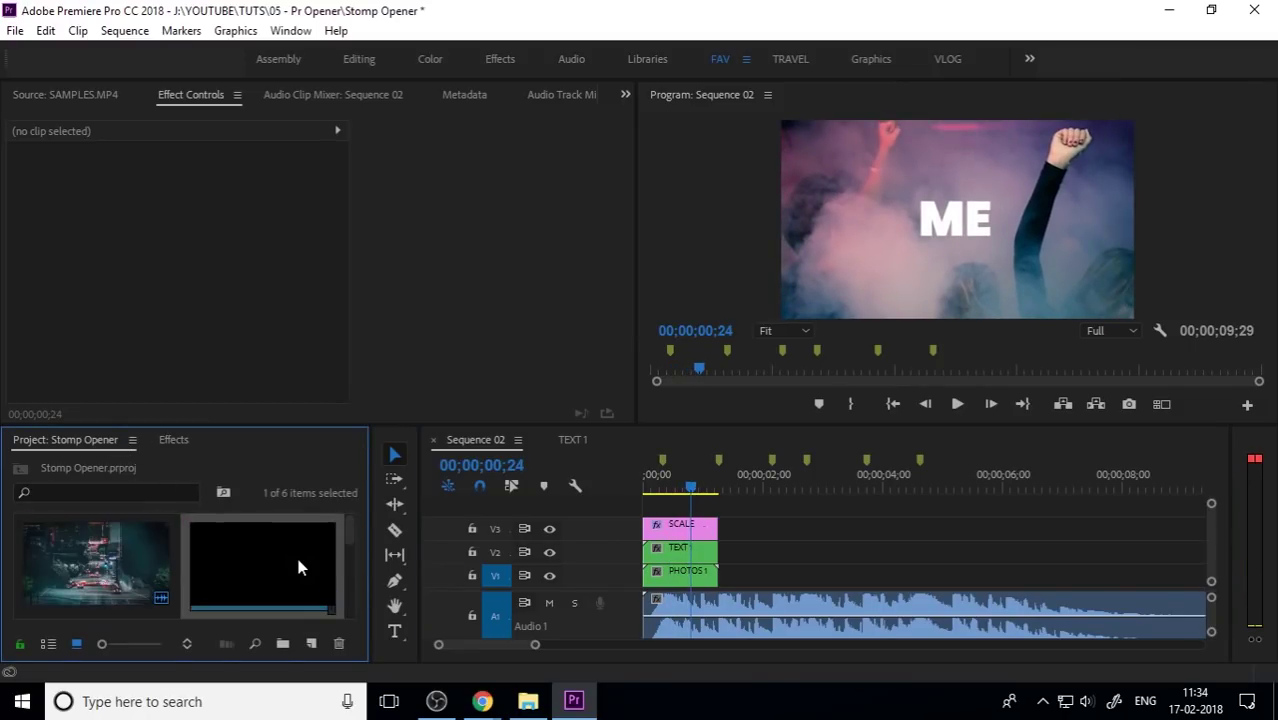
pyautogui.click(773, 540)
pyautogui.moveTo(660, 487); pyautogui.dragTo(610, 501)
pyautogui.press('space')
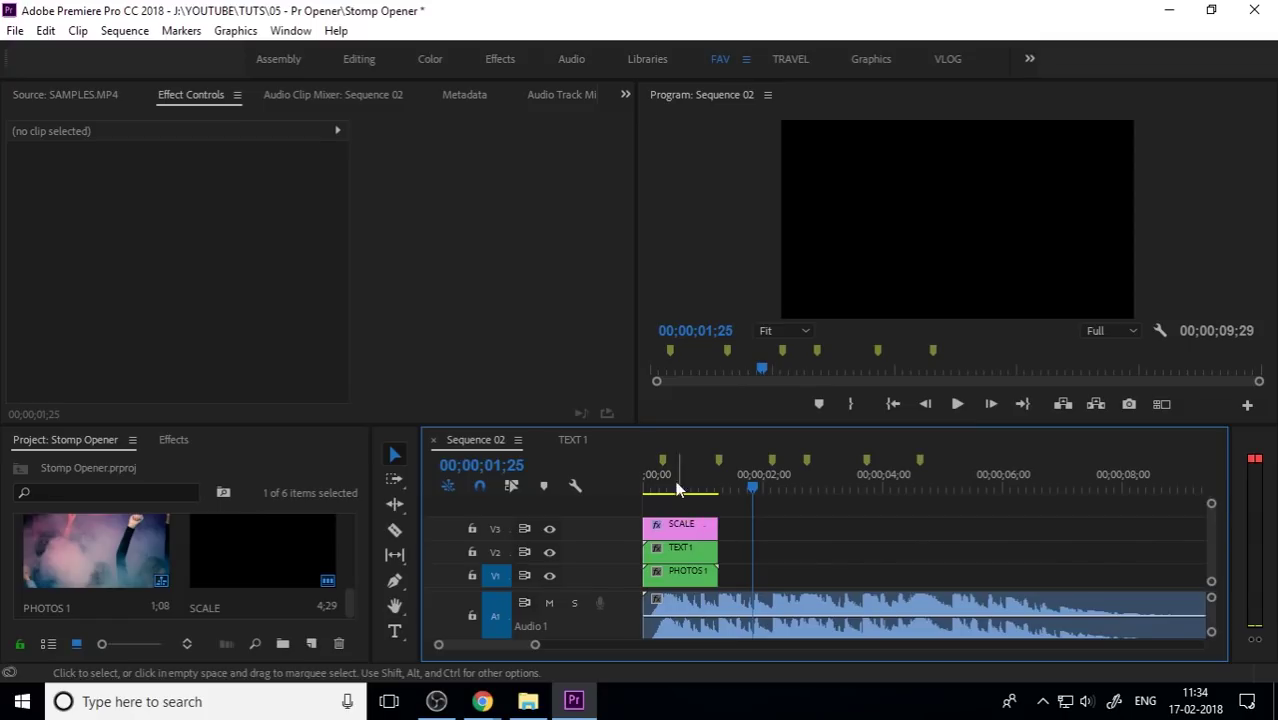
pyautogui.click(638, 484)
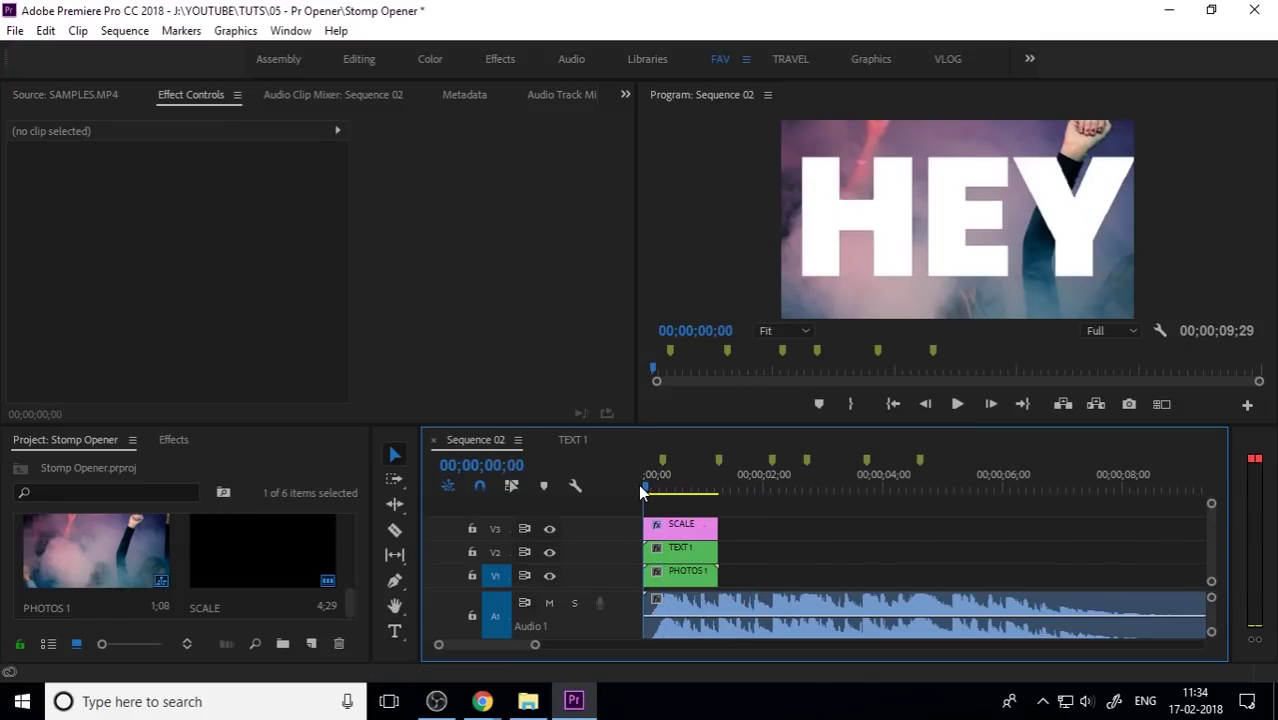
# Open the nested TEXT 1 sequence and check the SCALE layer's Scale, leaving it at 300.0.
pyautogui.click(685, 532)
pyautogui.doubleClick(689, 549)
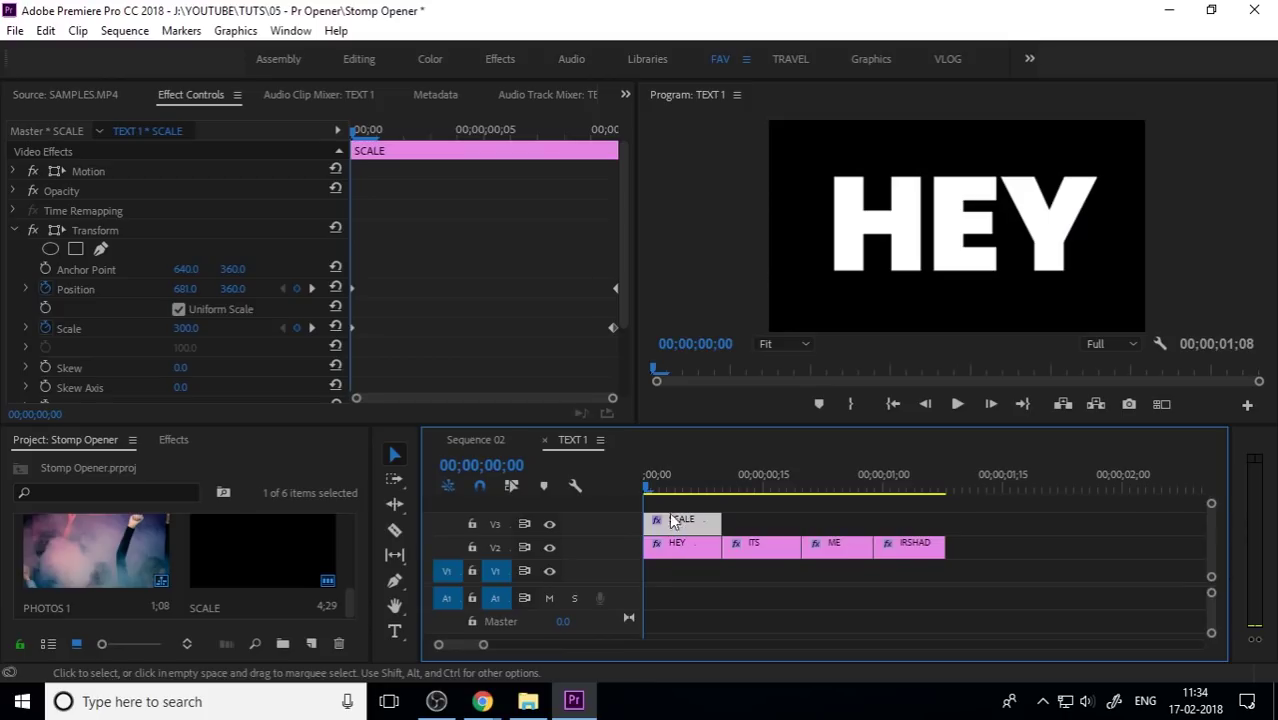
pyautogui.click(185, 330)
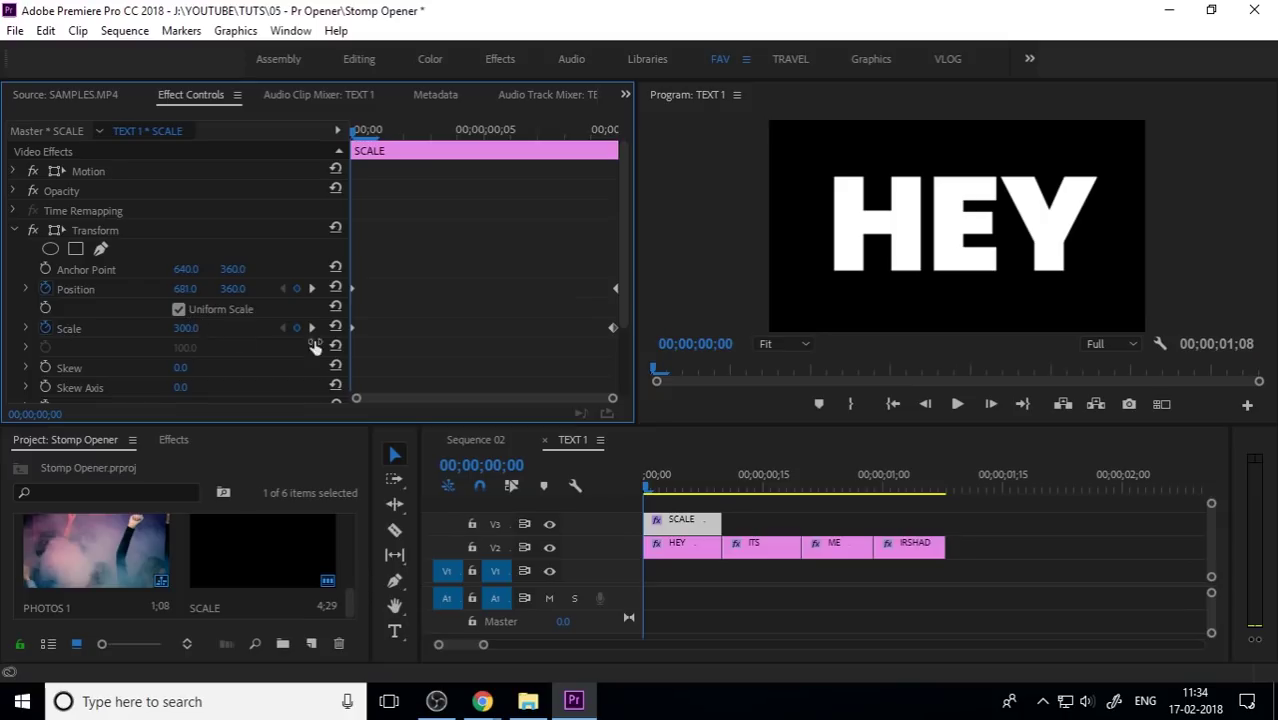
pyautogui.click(225, 329)
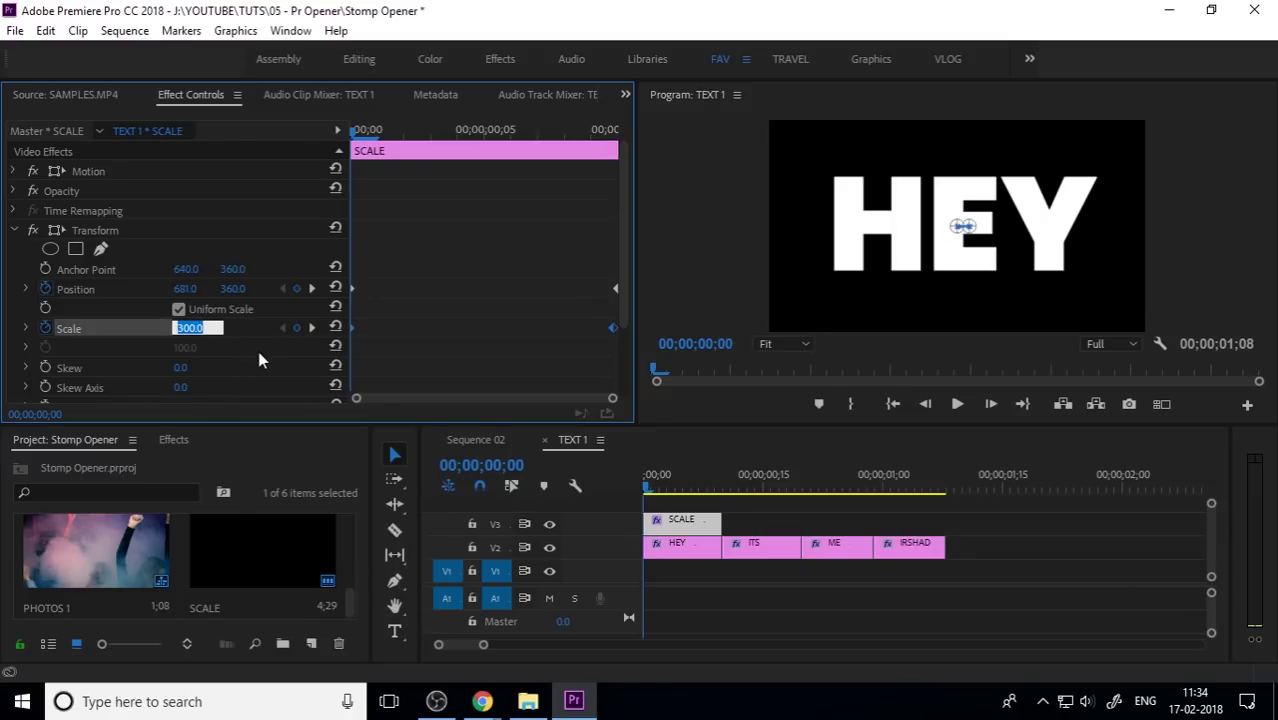
pyautogui.write('600')
pyautogui.press('Escape')
# Turn off Use Composition's Shutter Angle on the SCALE layer's Transform effect.
pyautogui.scroll(-3, 240, 365)
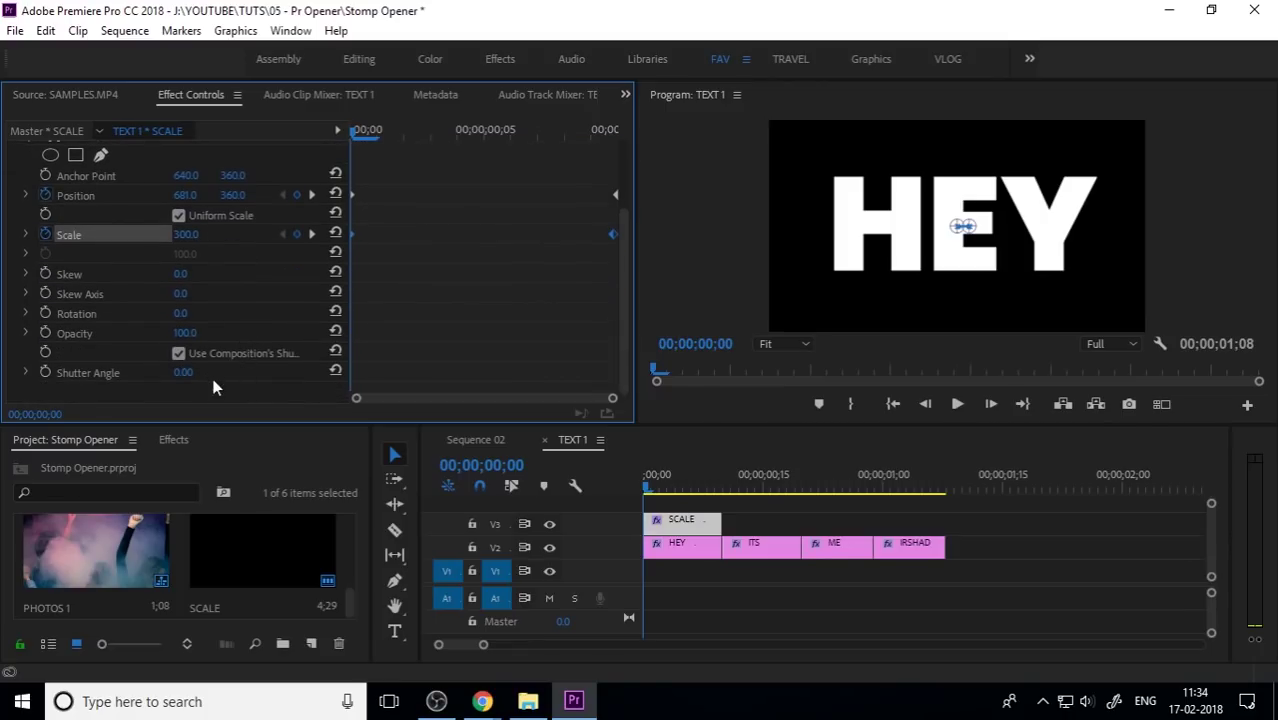
pyautogui.click(656, 550)
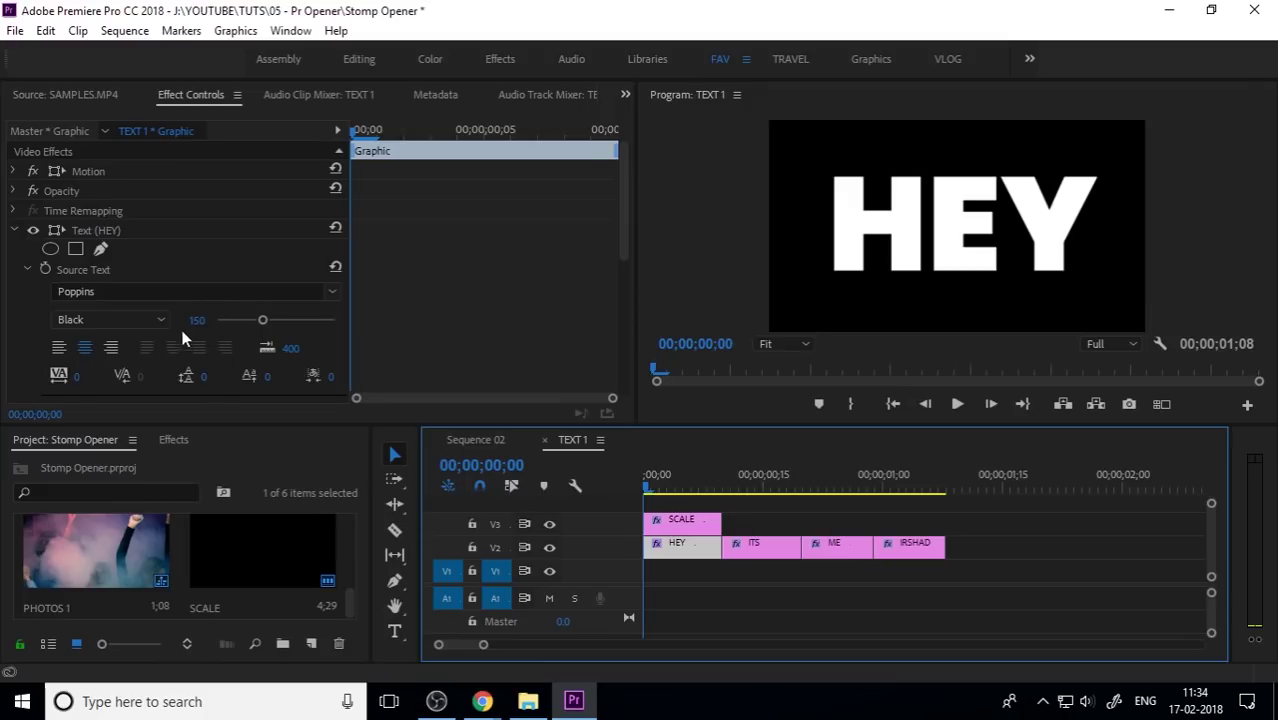
pyautogui.click(13, 230)
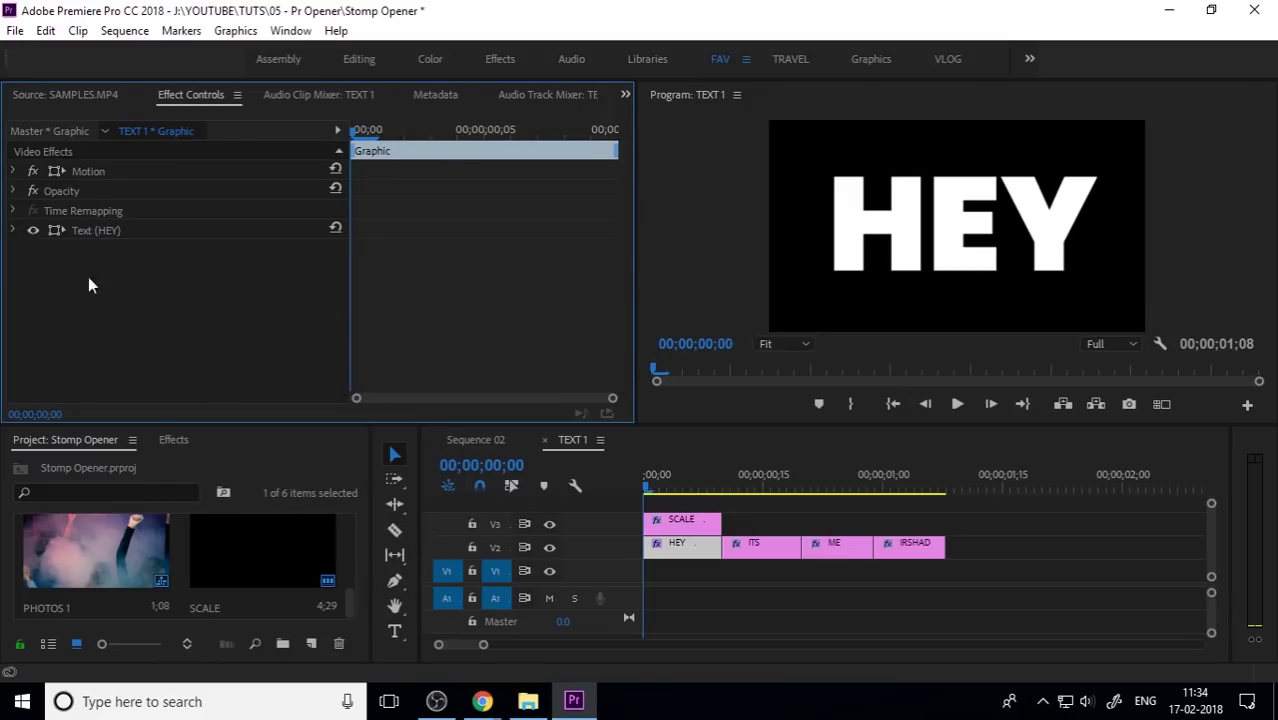
pyautogui.click(684, 523)
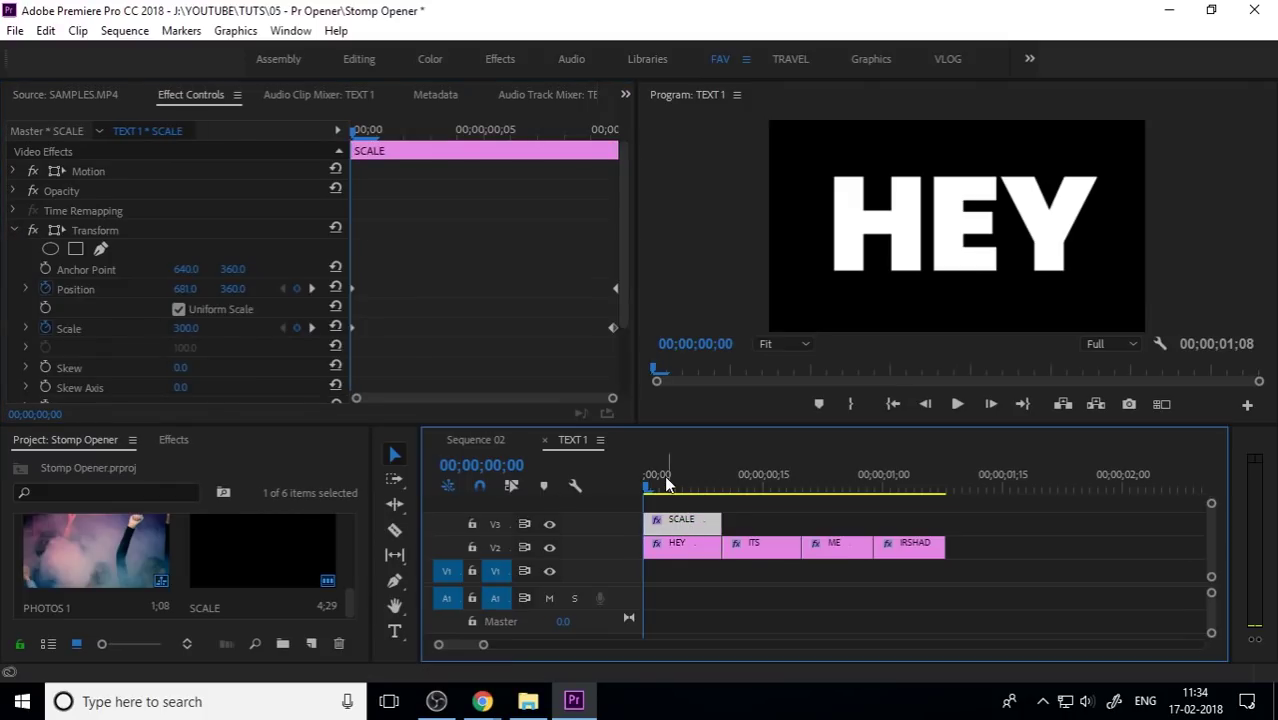
pyautogui.scroll(-3, 103, 347)
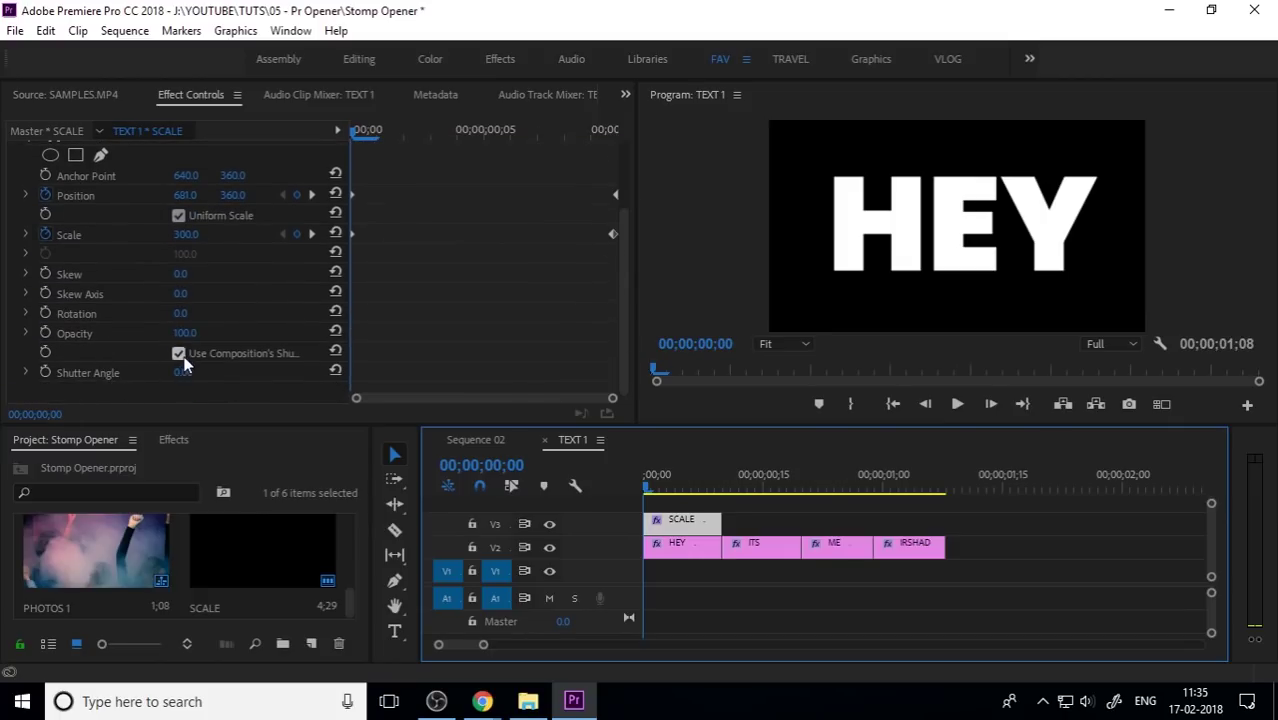
pyautogui.click(179, 354)
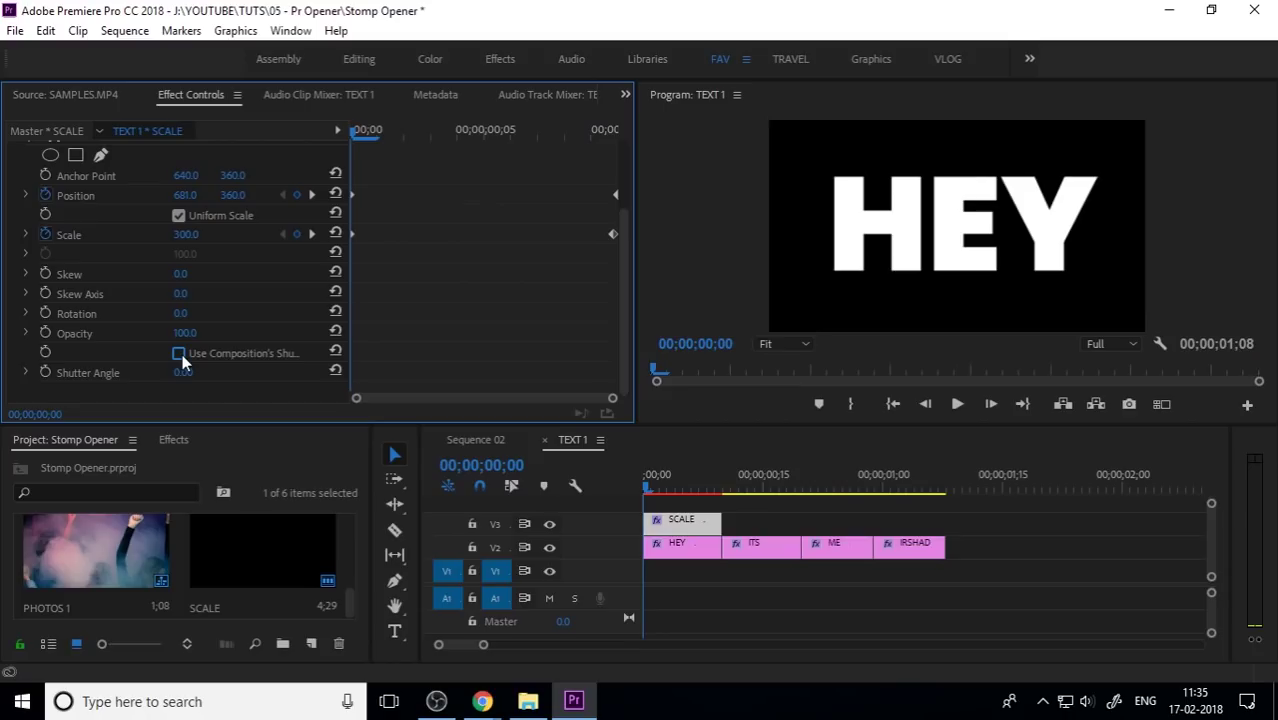
pyautogui.click(179, 354)
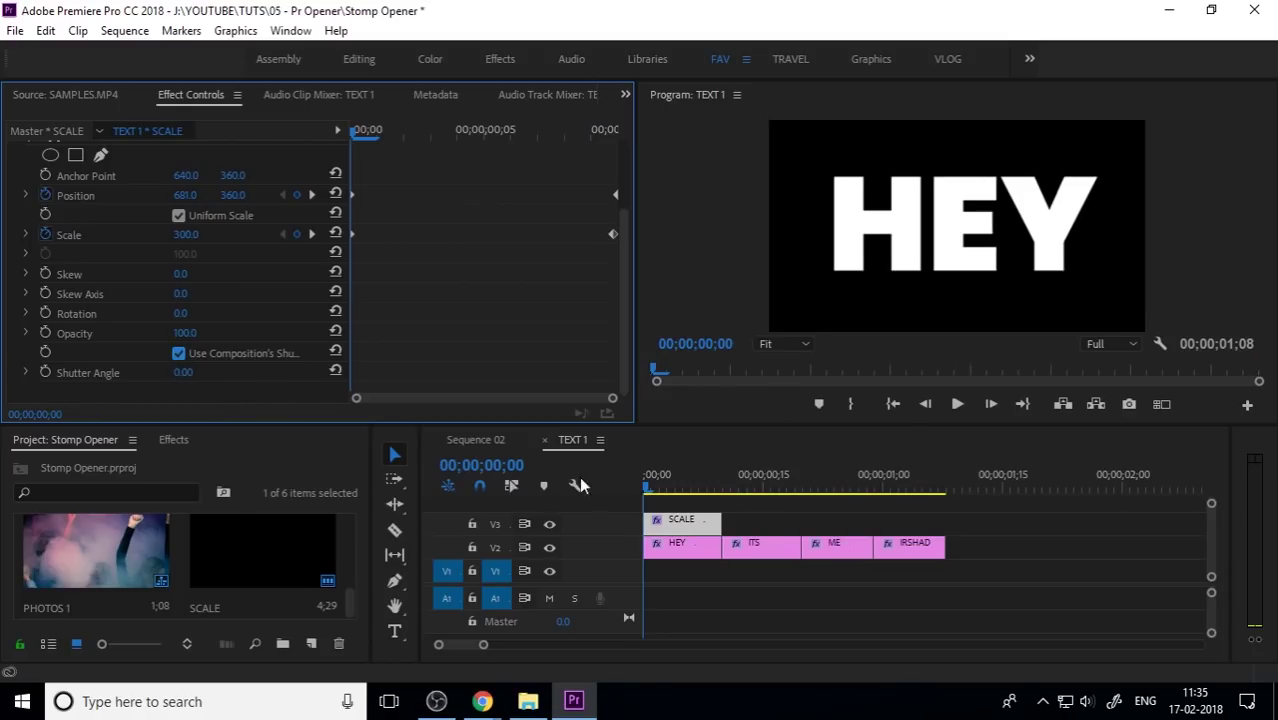
pyautogui.hotkey('ctrl', 'z')
# Scrub through the scale punch and select the final Position and Scale keyframes.
pyautogui.click(667, 487)
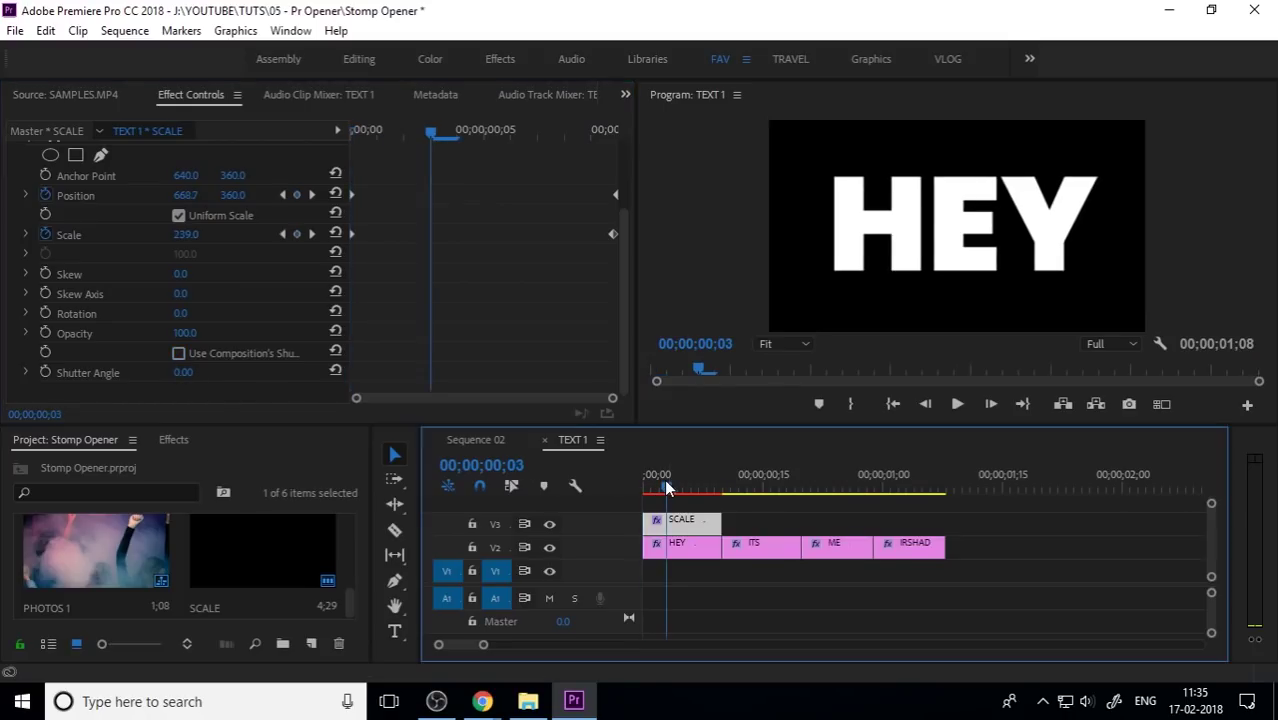
pyautogui.moveTo(664, 479); pyautogui.dragTo(644, 496)
pyautogui.click(458, 180)
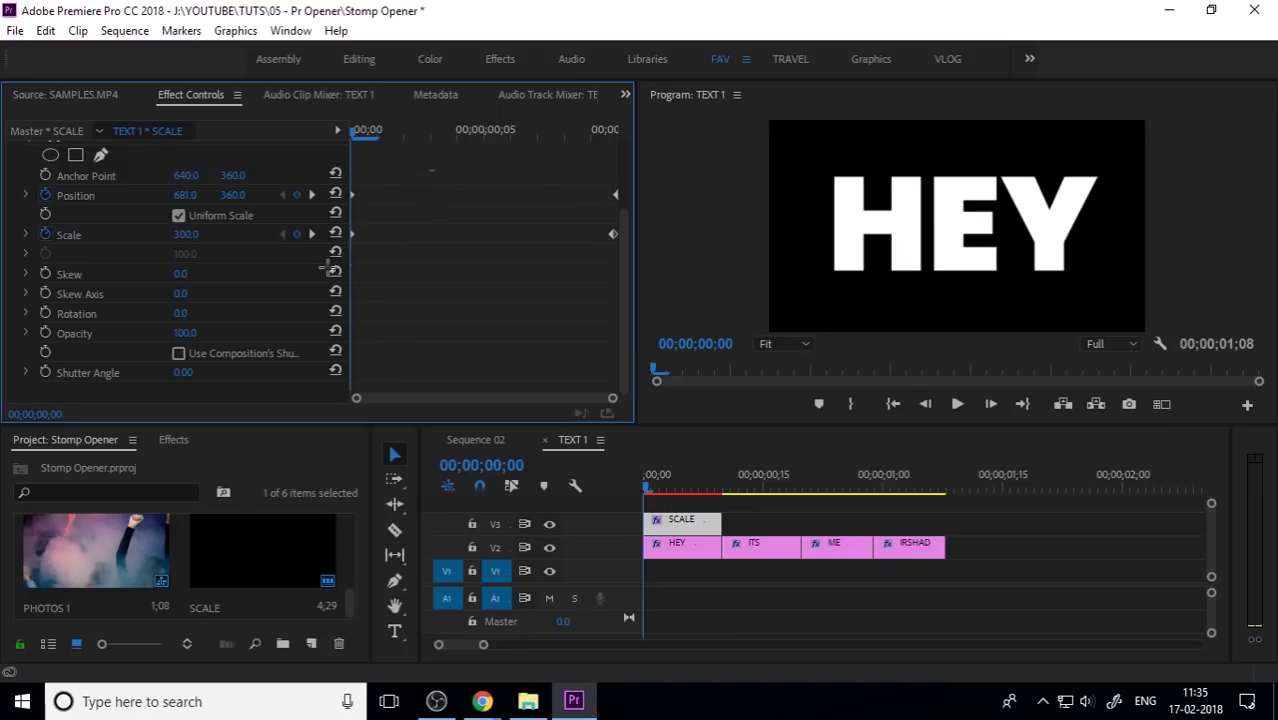
pyautogui.moveTo(562, 177); pyautogui.dragTo(618, 296)
# Set the closing Position and Scale keyframes to Bezier temporal interpolation.
pyautogui.rightClick(615, 233)
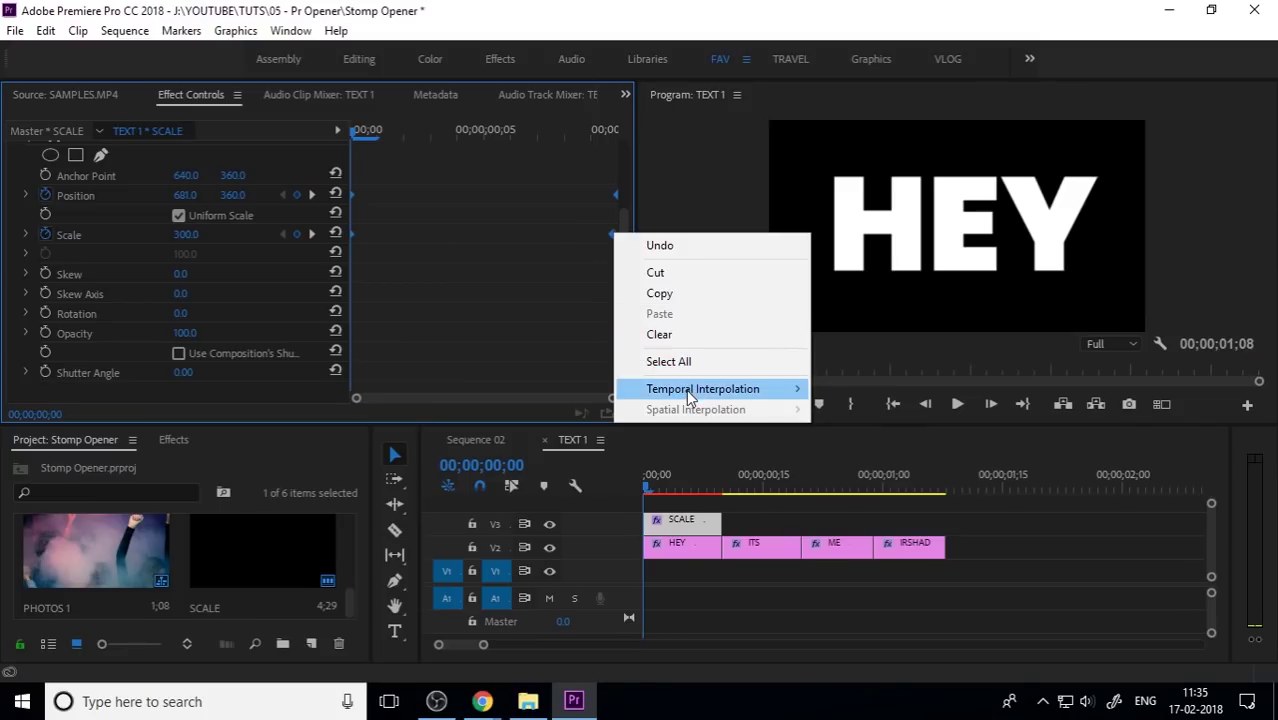
pyautogui.moveTo(686, 389)
pyautogui.click(551, 434)
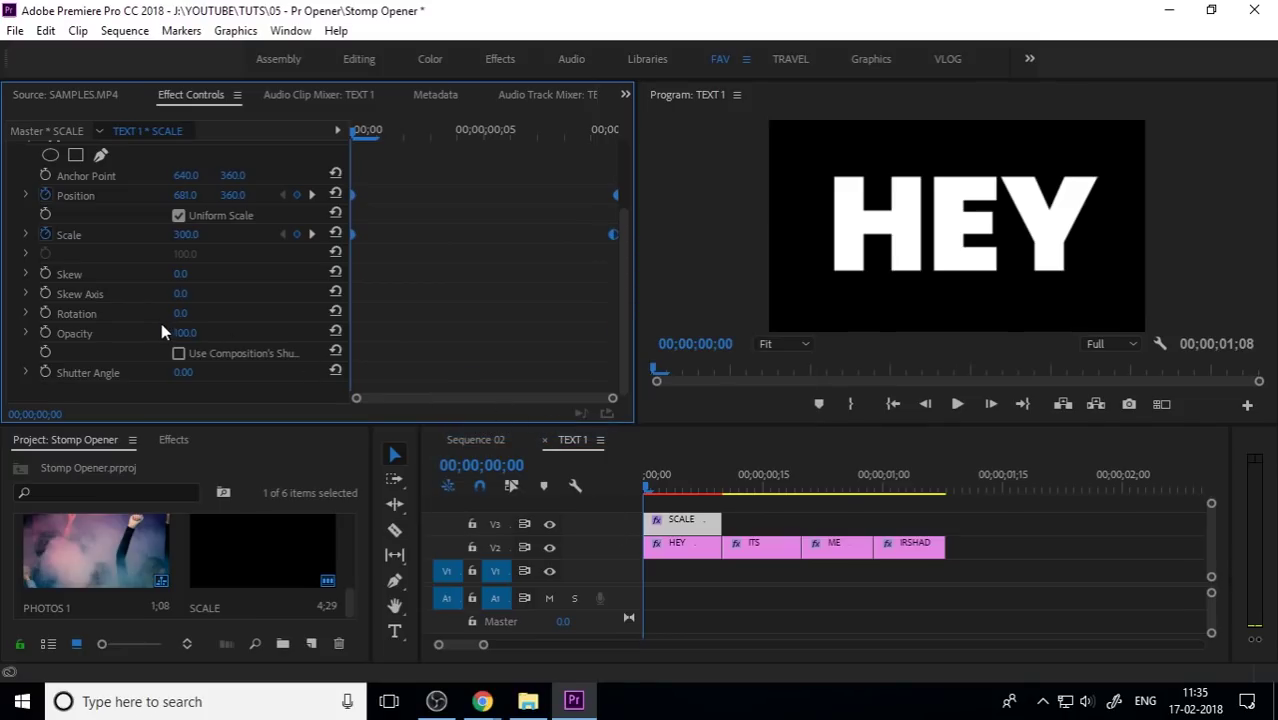
pyautogui.rightClick(613, 234)
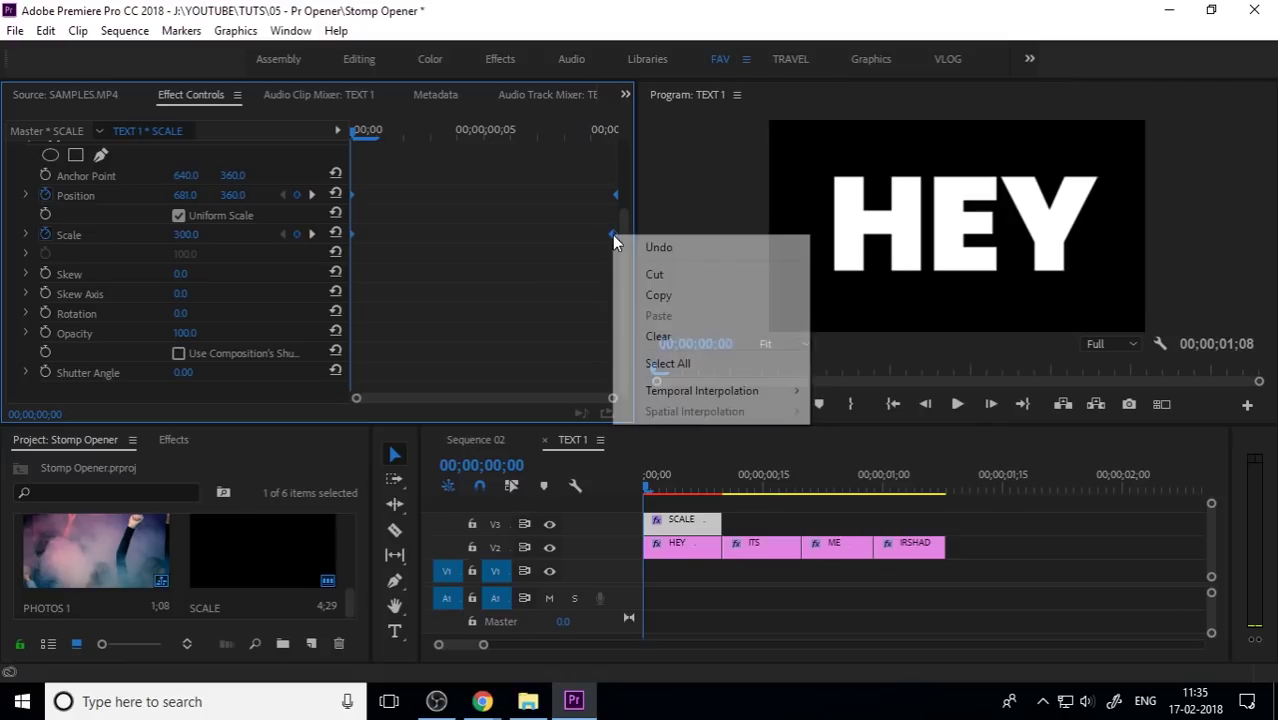
pyautogui.moveTo(714, 390)
pyautogui.click(547, 412)
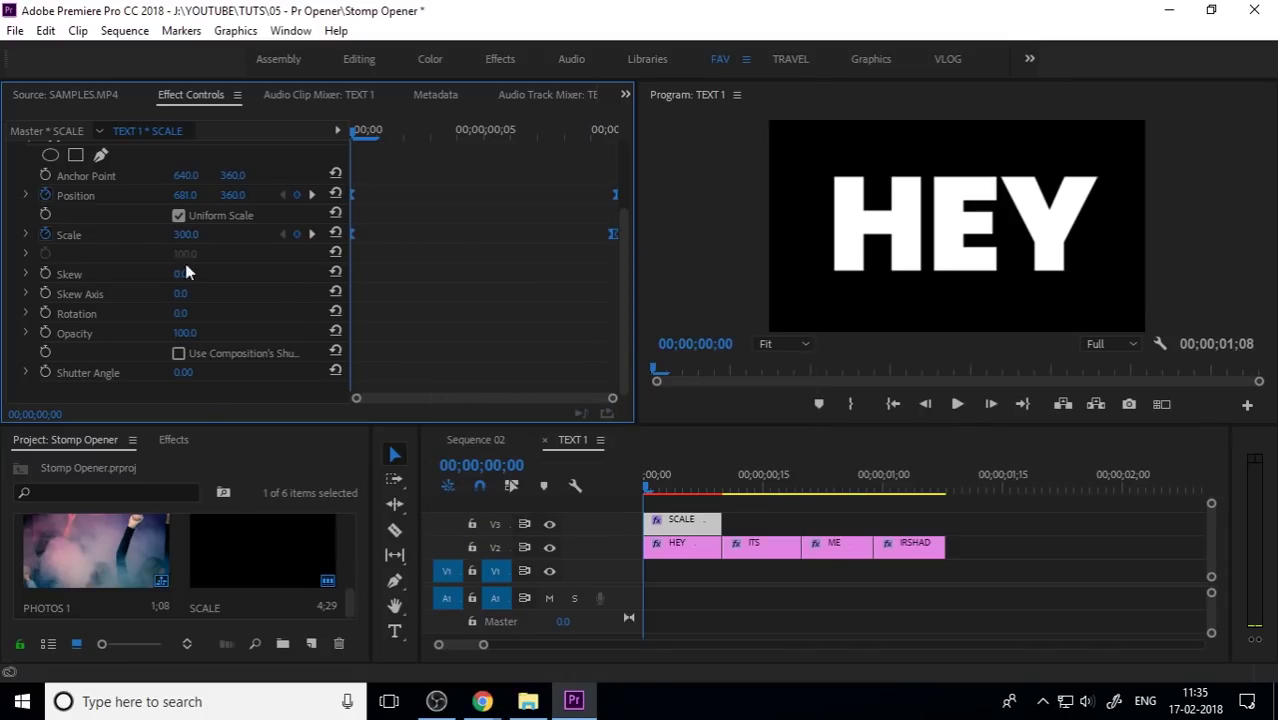
# Drag the Scale speed-graph handles to sharpen the ease into the final keyframe.
pyautogui.click(27, 234)
pyautogui.moveTo(544, 305); pyautogui.dragTo(670, 362)
pyautogui.moveTo(561, 343); pyautogui.dragTo(503, 338)
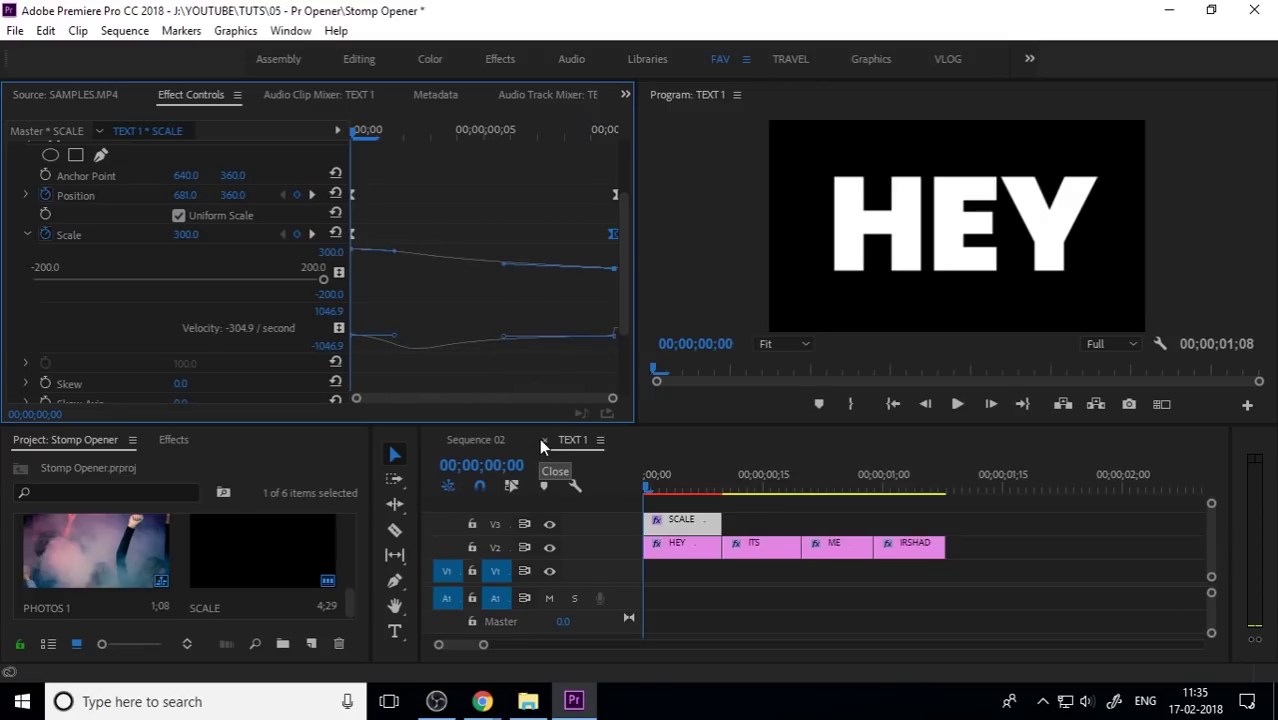
pyautogui.moveTo(505, 342); pyautogui.dragTo(463, 341)
pyautogui.moveTo(463, 345); pyautogui.dragTo(475, 370)
# Play and scrub Sequence 02 to review the HEY, ITS, ME and IRSHAD words.
pyautogui.click(473, 442)
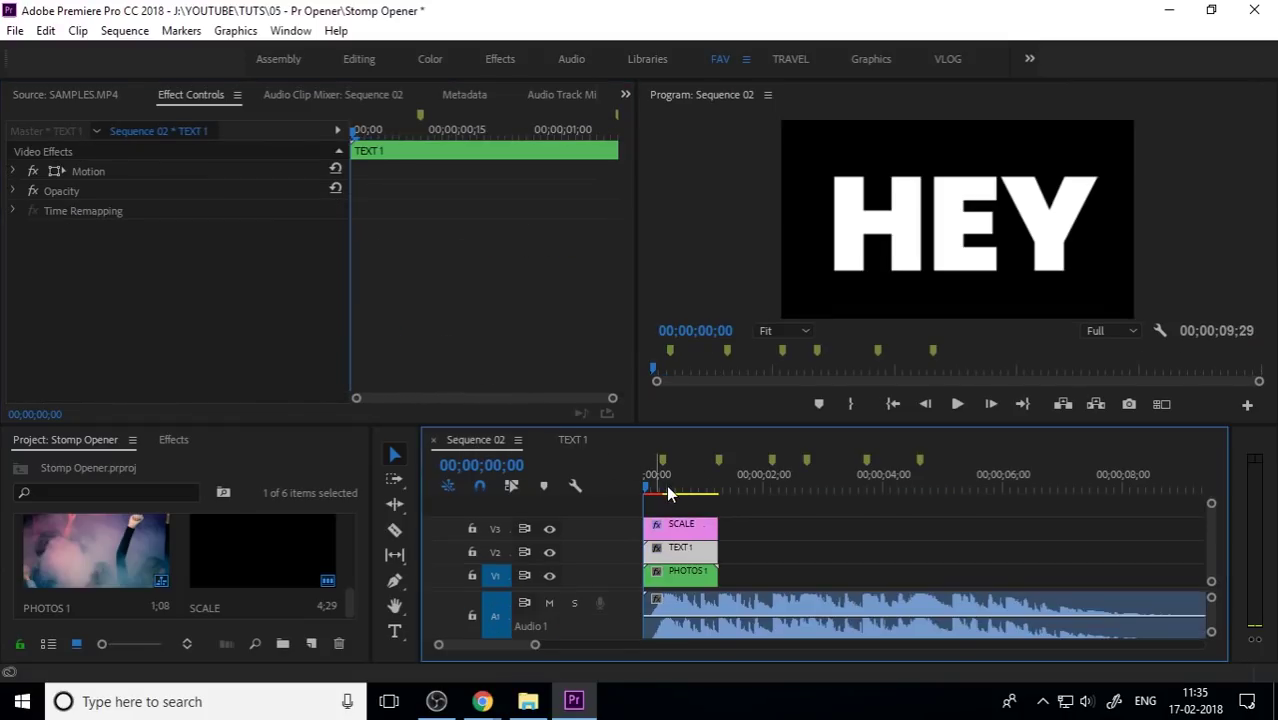
pyautogui.press('space')
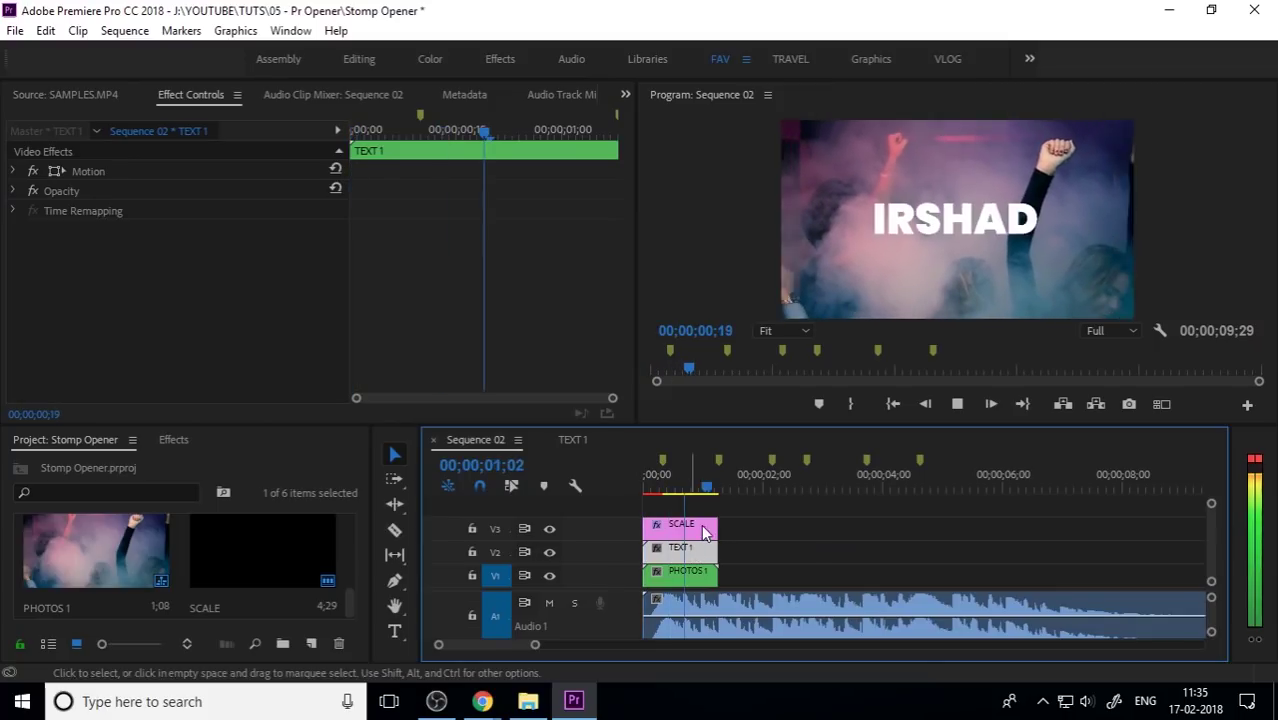
pyautogui.moveTo(663, 483); pyautogui.dragTo(608, 488)
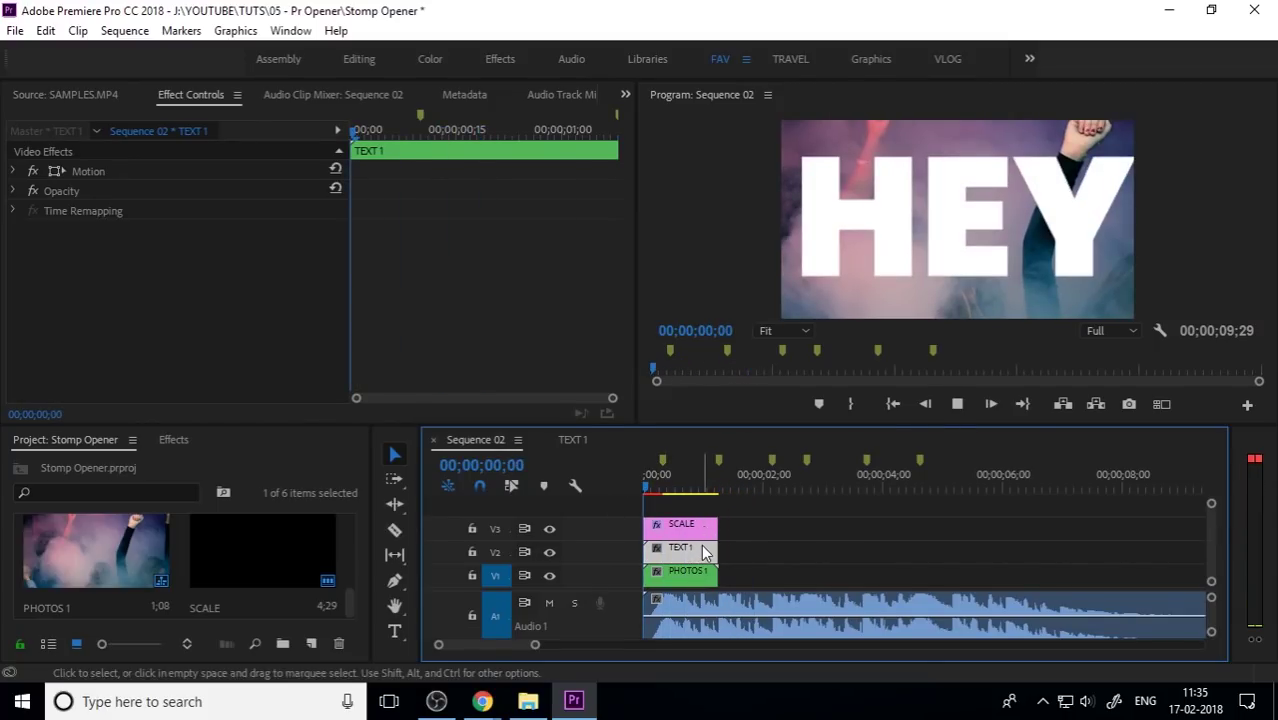
pyautogui.moveTo(699, 489); pyautogui.dragTo(579, 501)
pyautogui.press('space')
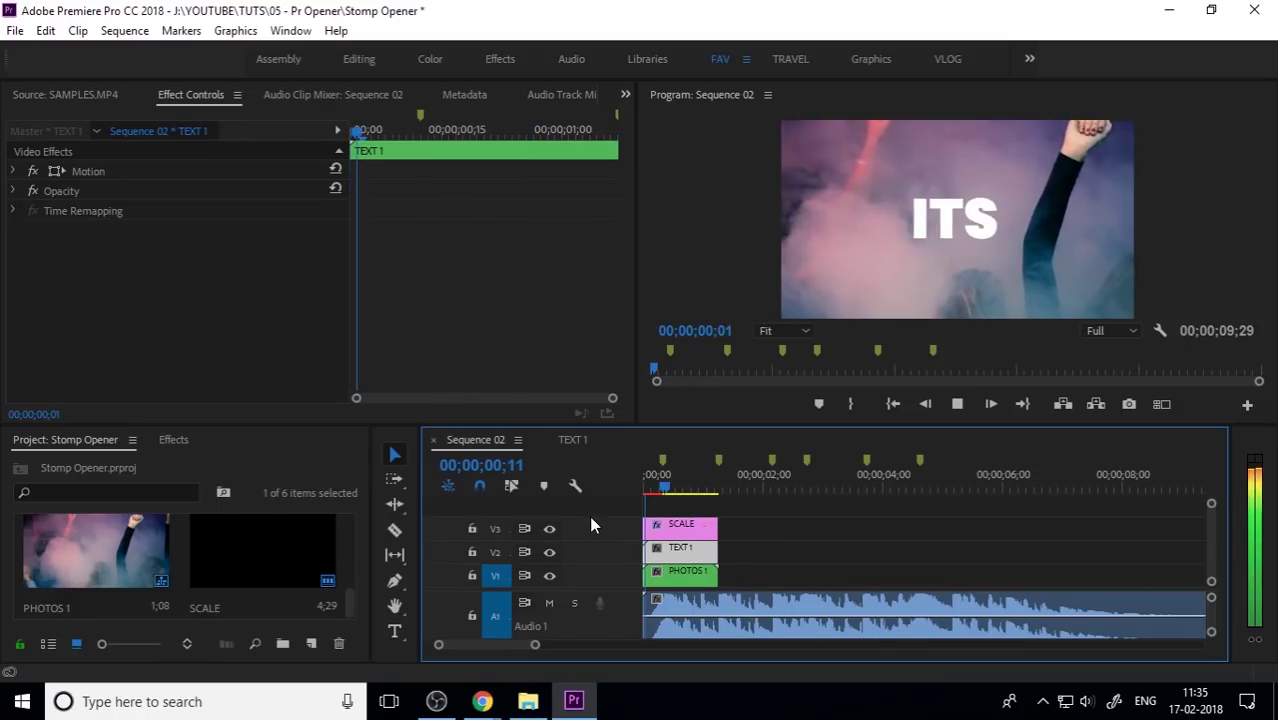
pyautogui.press('space')
pyautogui.moveTo(679, 485); pyautogui.dragTo(606, 496)
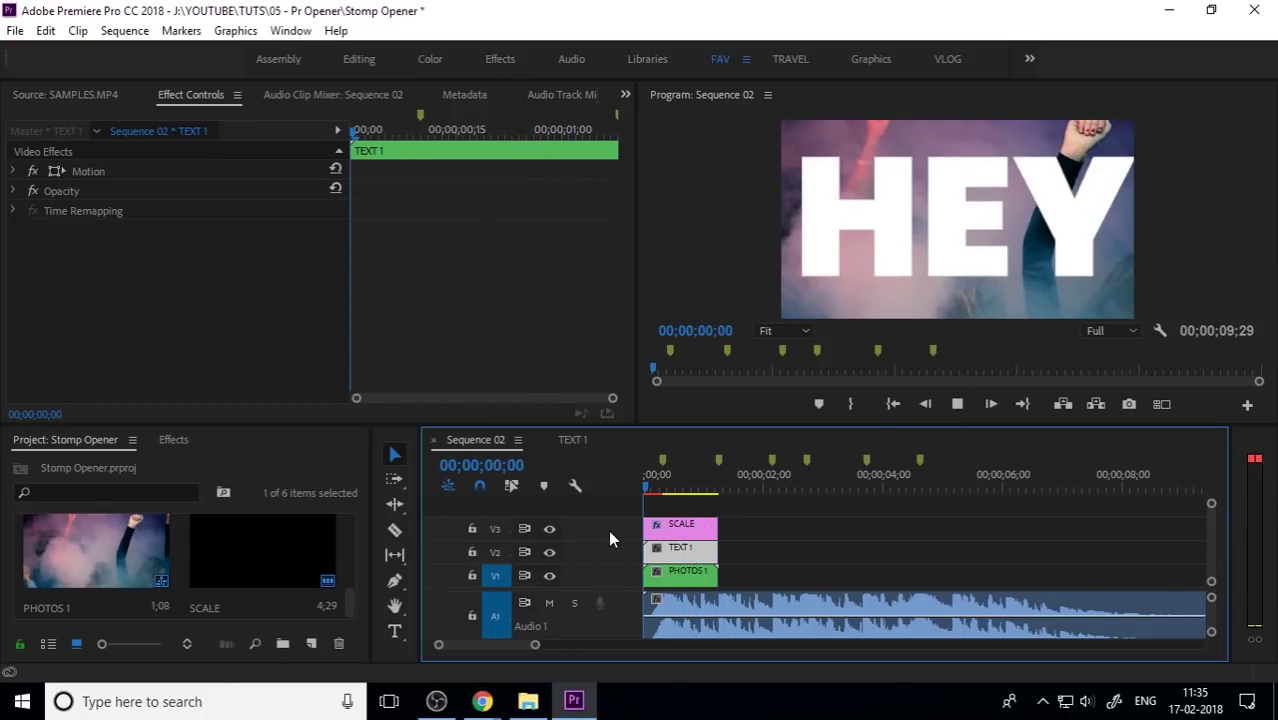
pyautogui.press('space')
pyautogui.press('space')
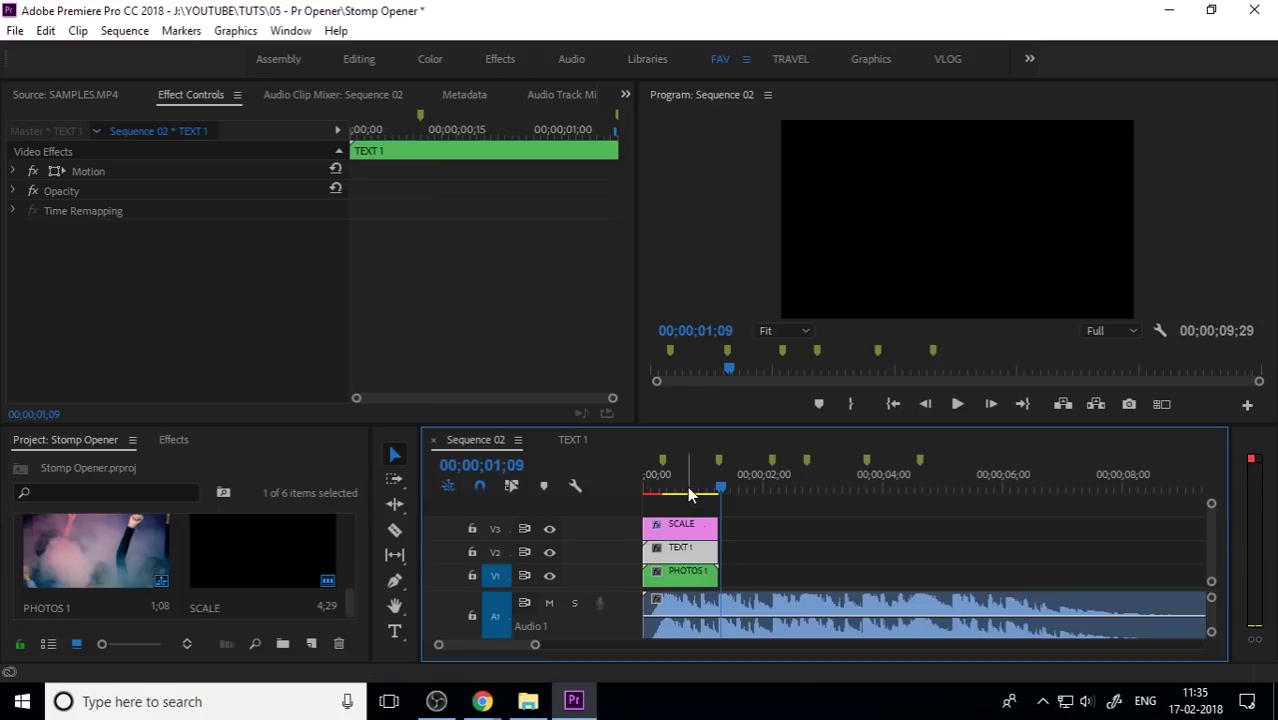
pyautogui.moveTo(687, 486); pyautogui.dragTo(597, 506)
pyautogui.press('space')
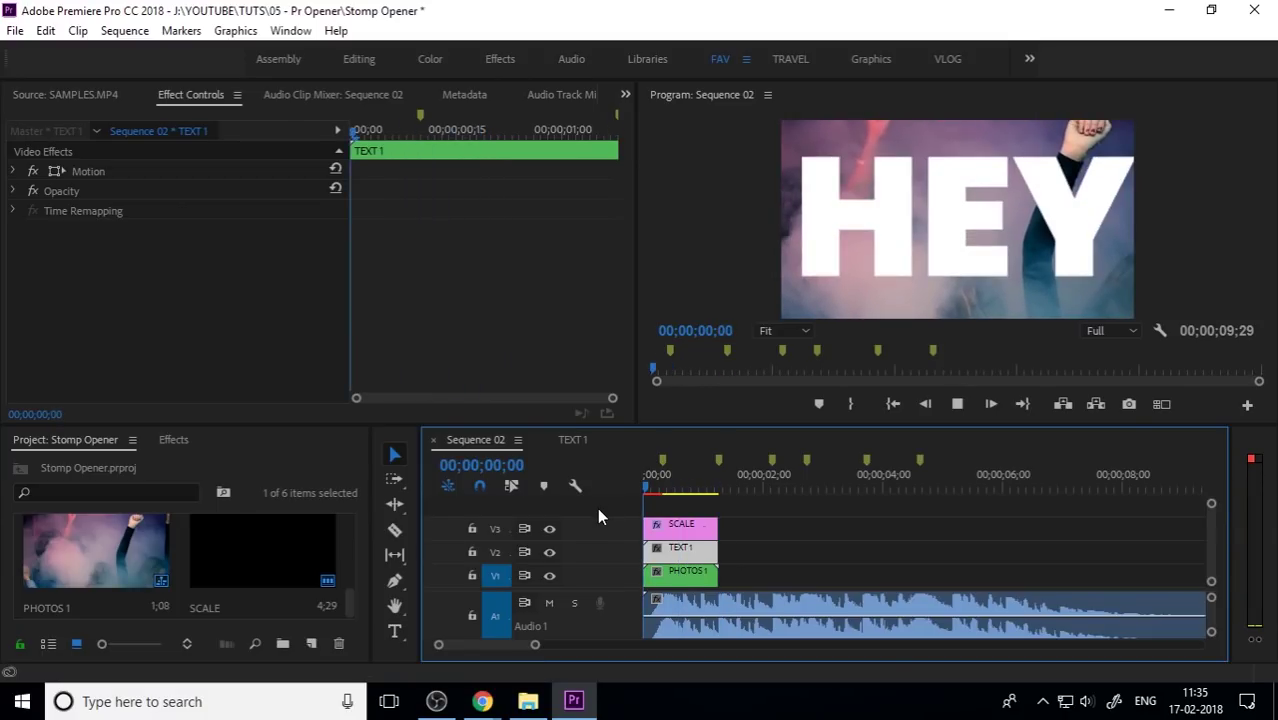
pyautogui.press('space')
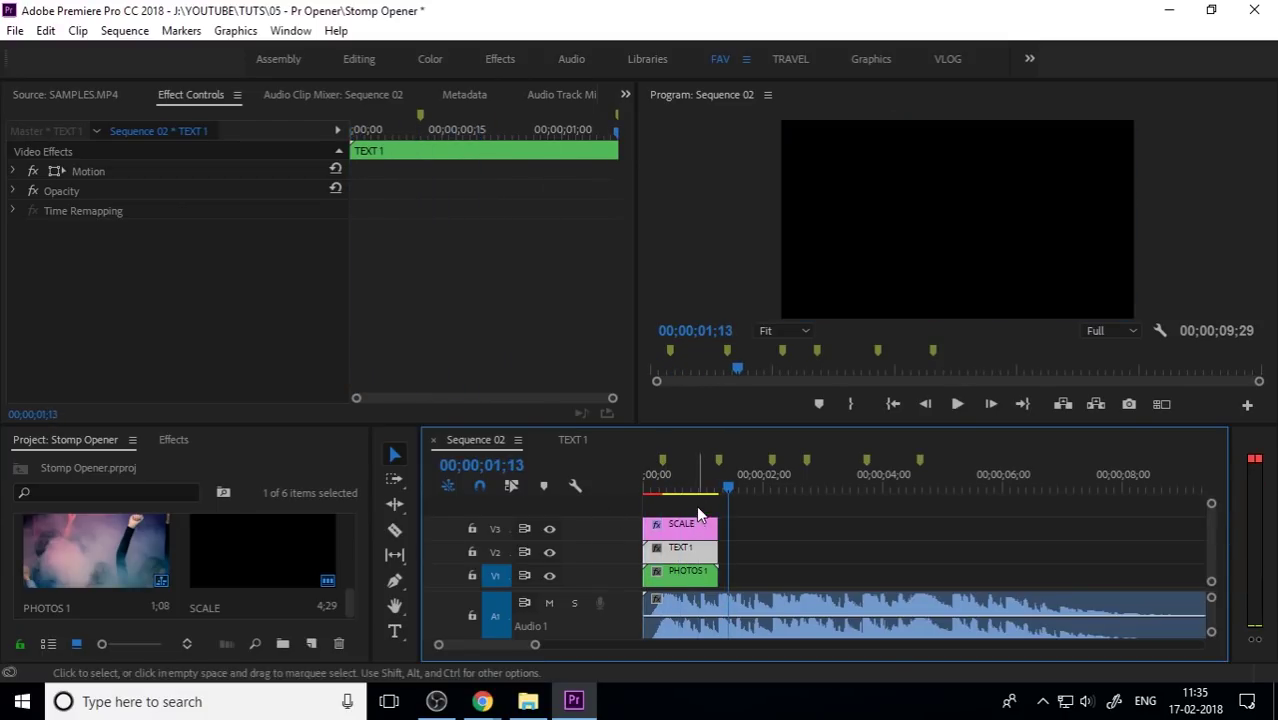
# Try shifting the SCALE, TEXT 1 and PHOTOS 1 clips later, cancel, and return to HEY.
pyautogui.click(741, 507)
pyautogui.moveTo(741, 507); pyautogui.dragTo(690, 582)
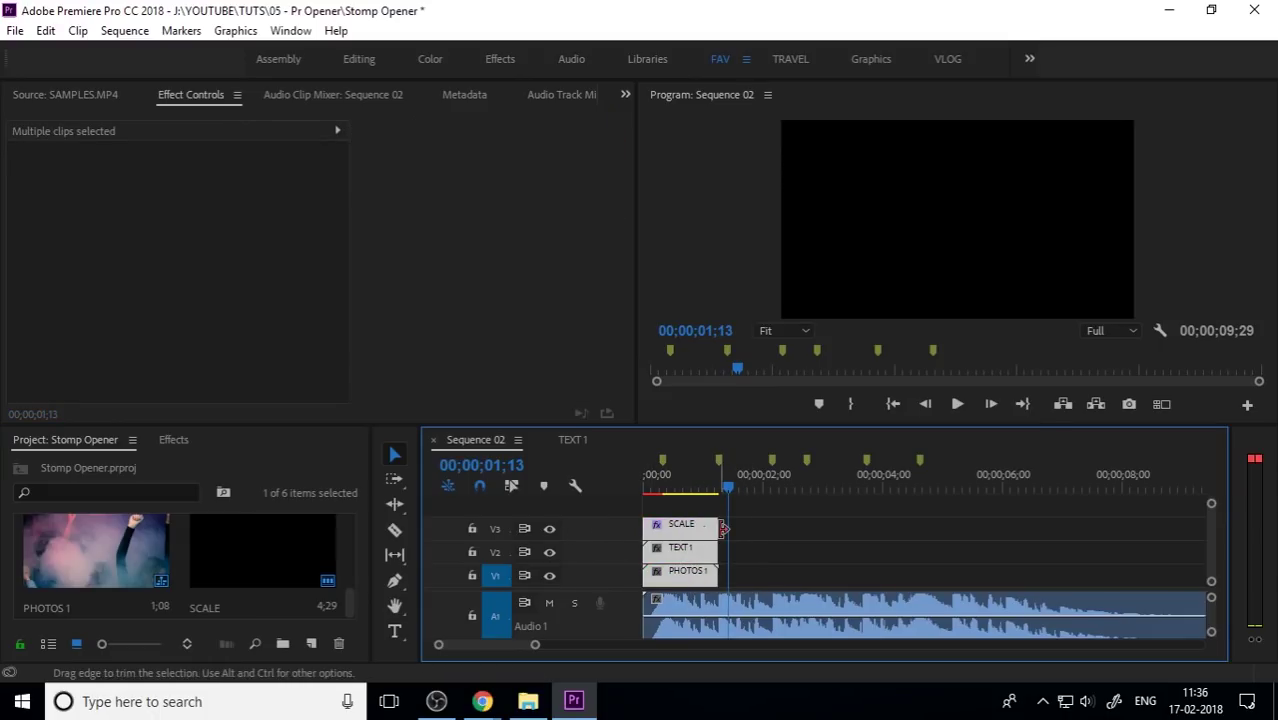
pyautogui.moveTo(697, 548); pyautogui.dragTo(789, 547)
pyautogui.press('Escape')
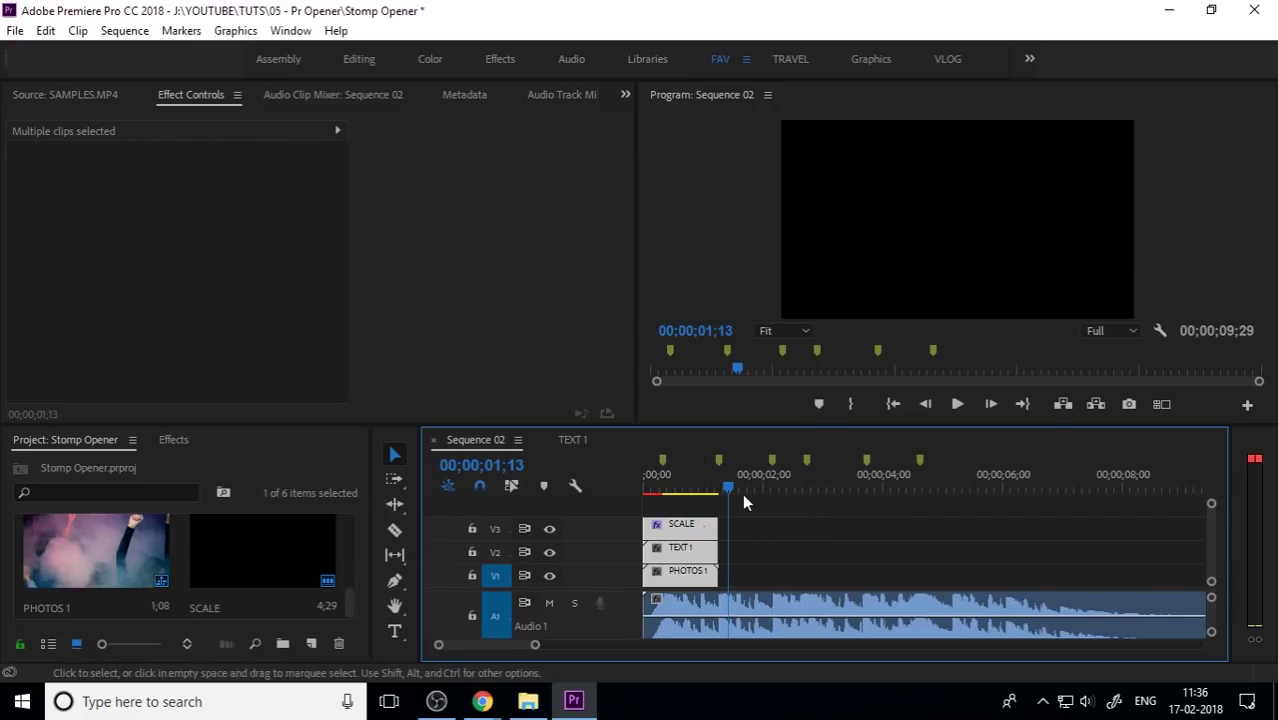
pyautogui.click(668, 480)
pyautogui.click(776, 576)
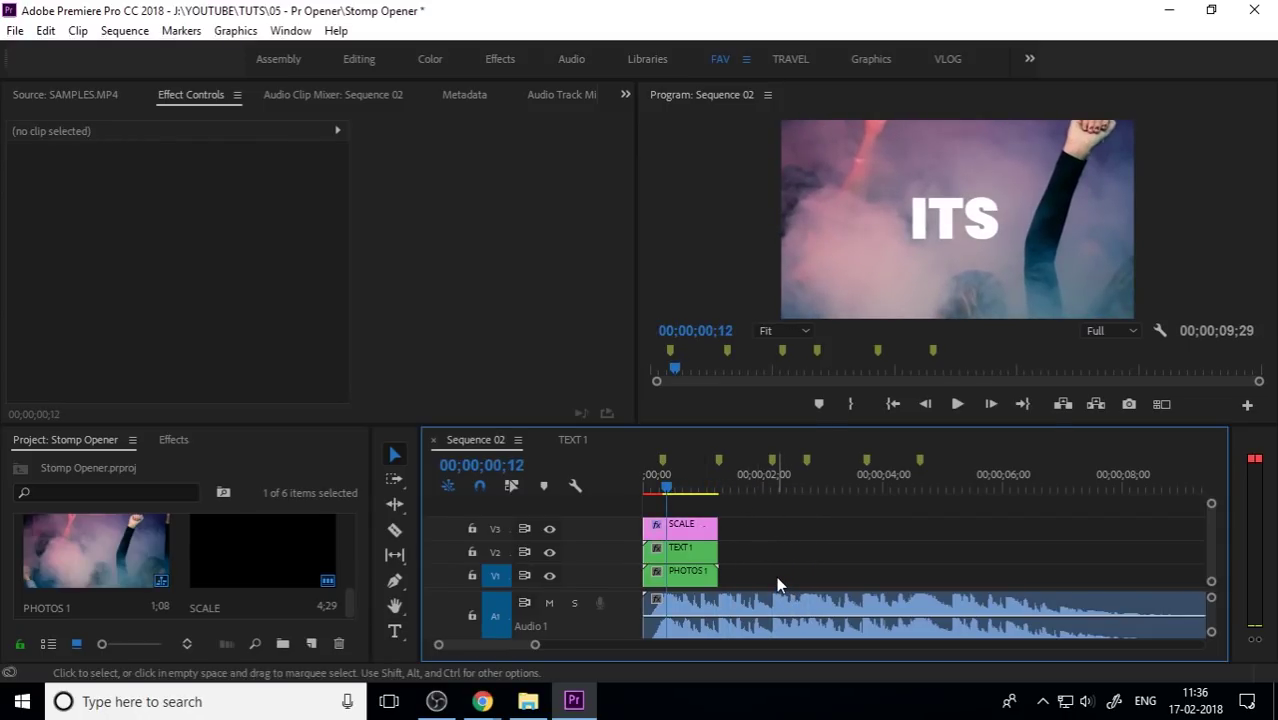
pyautogui.moveTo(678, 478); pyautogui.dragTo(706, 507)
pyautogui.click(173, 440)
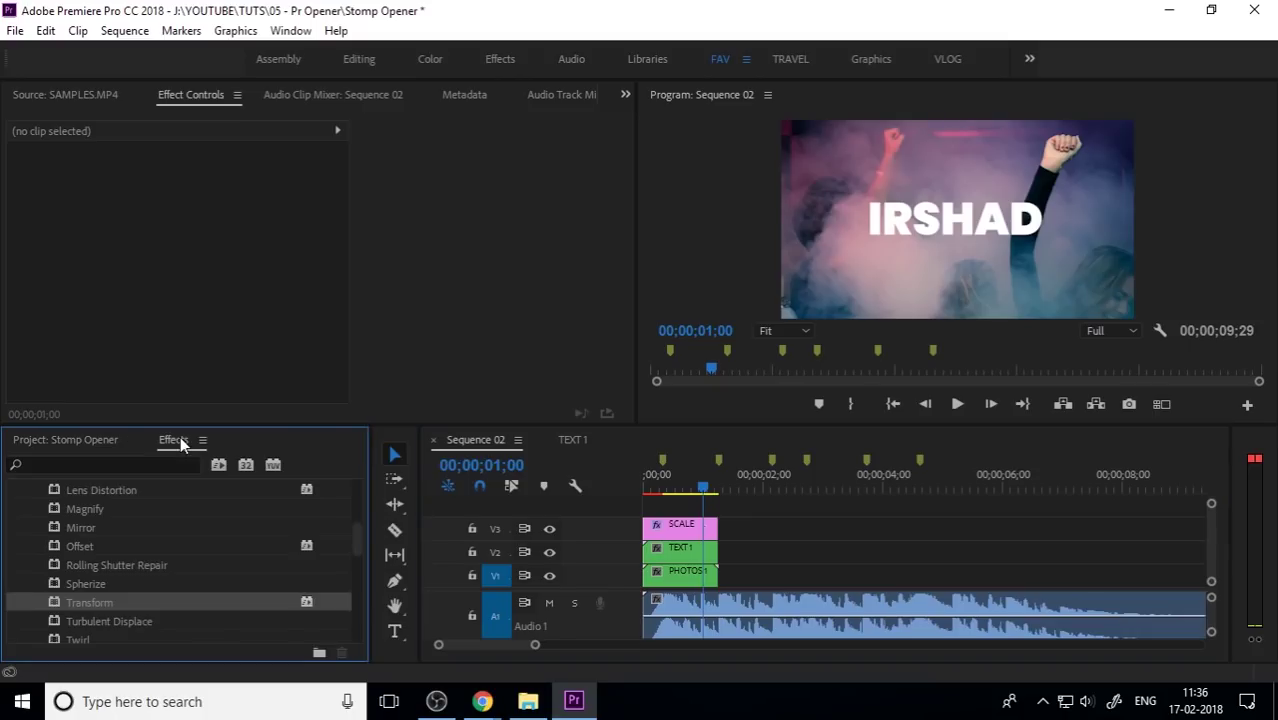
pyautogui.click(111, 447)
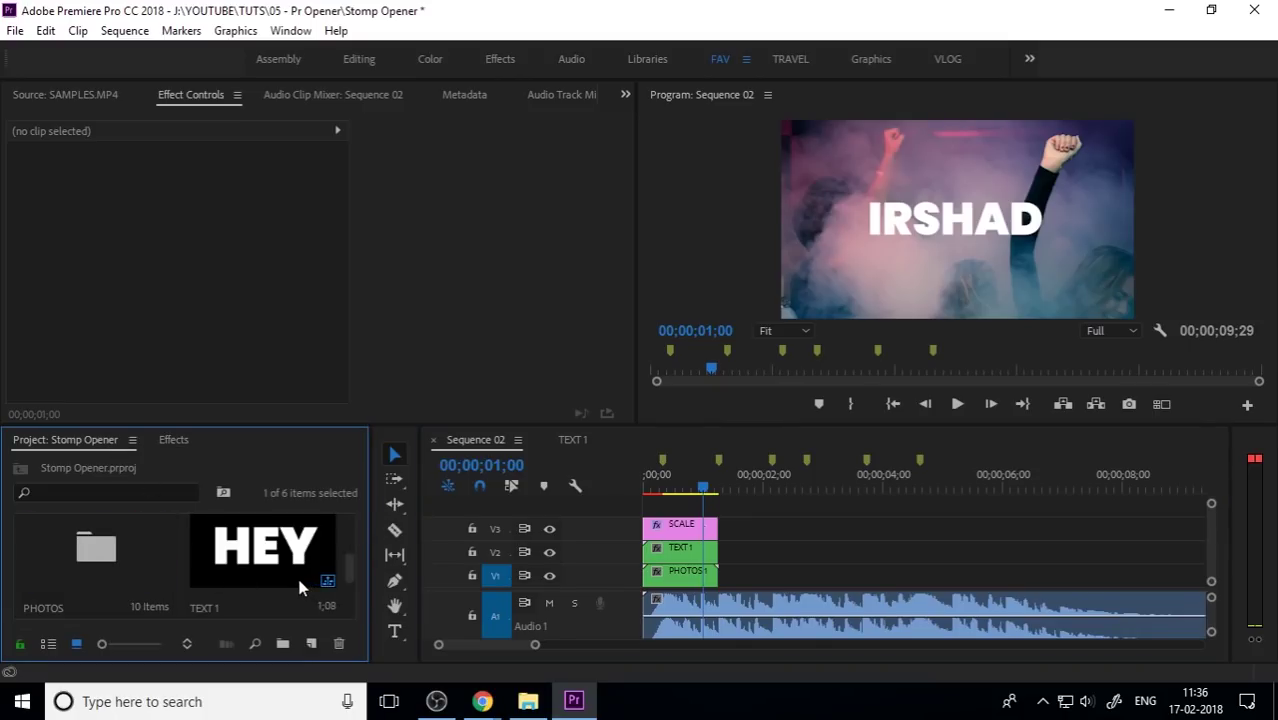
pyautogui.scroll(1, 297, 588)
pyautogui.scroll(-1, 297, 588)
pyautogui.click(297, 583)
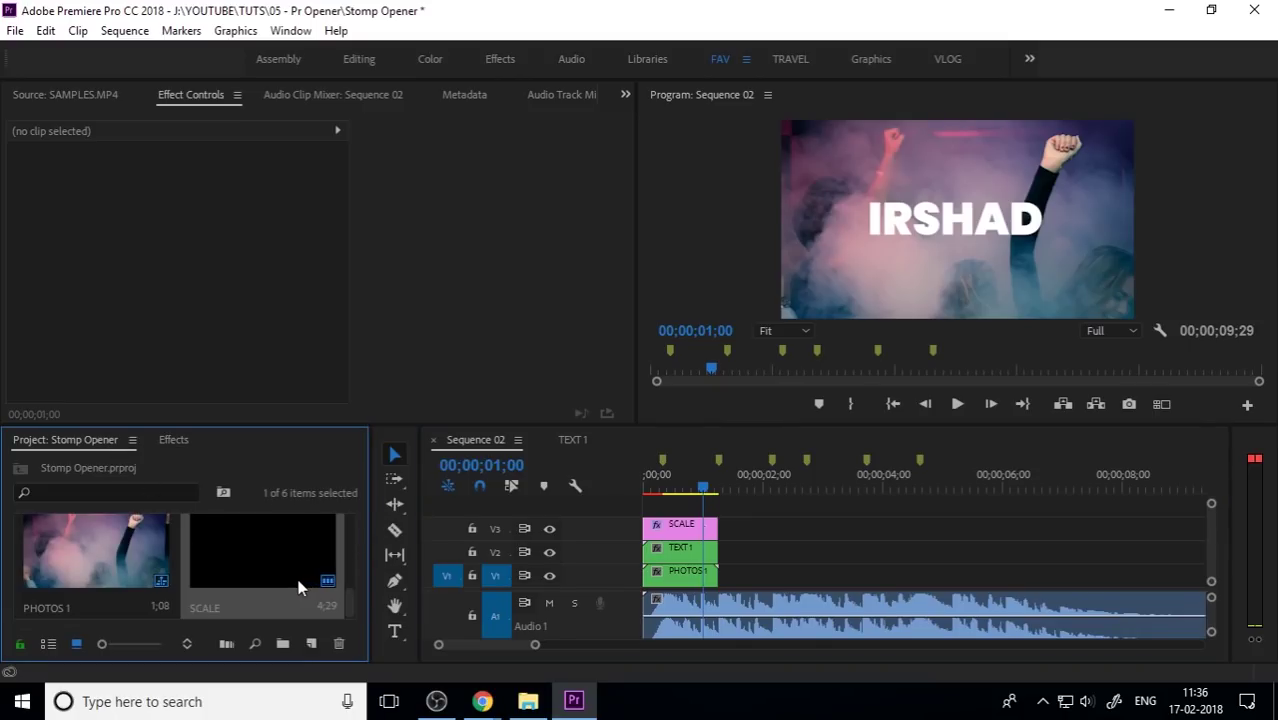
pyautogui.click(130, 577)
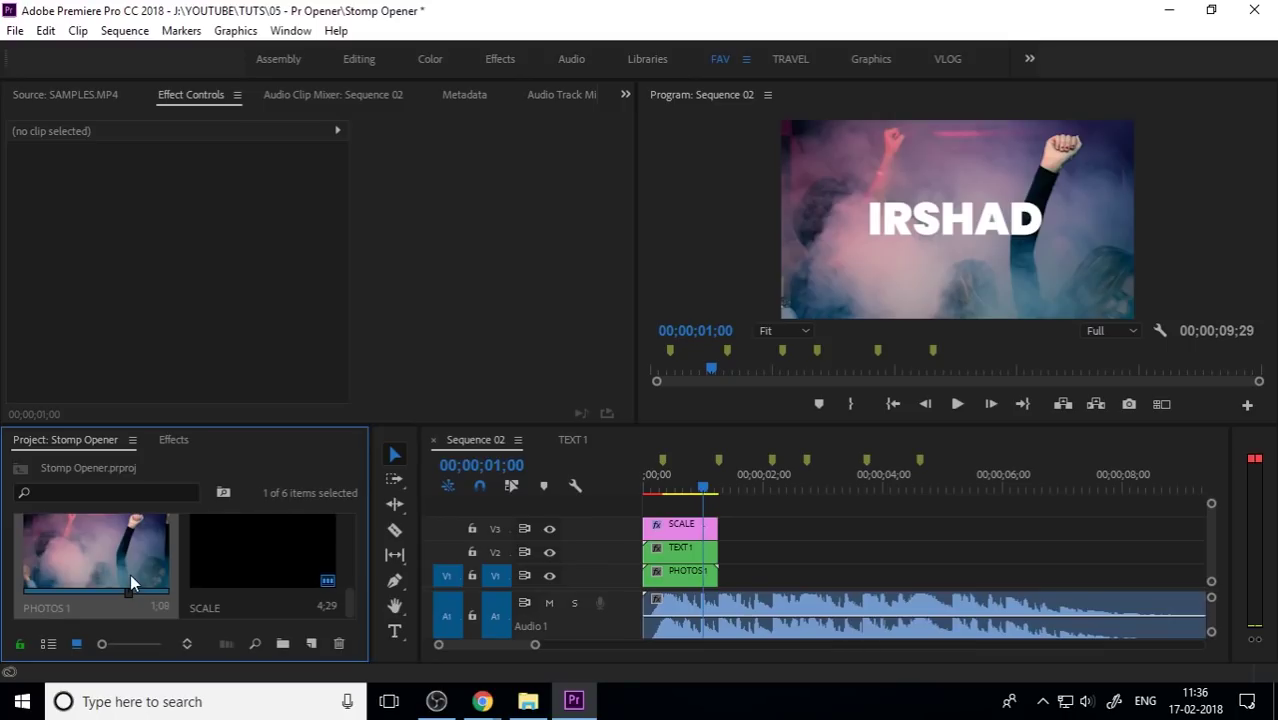
pyautogui.scroll(2, 130, 574)
pyautogui.scroll(-1, 130, 574)
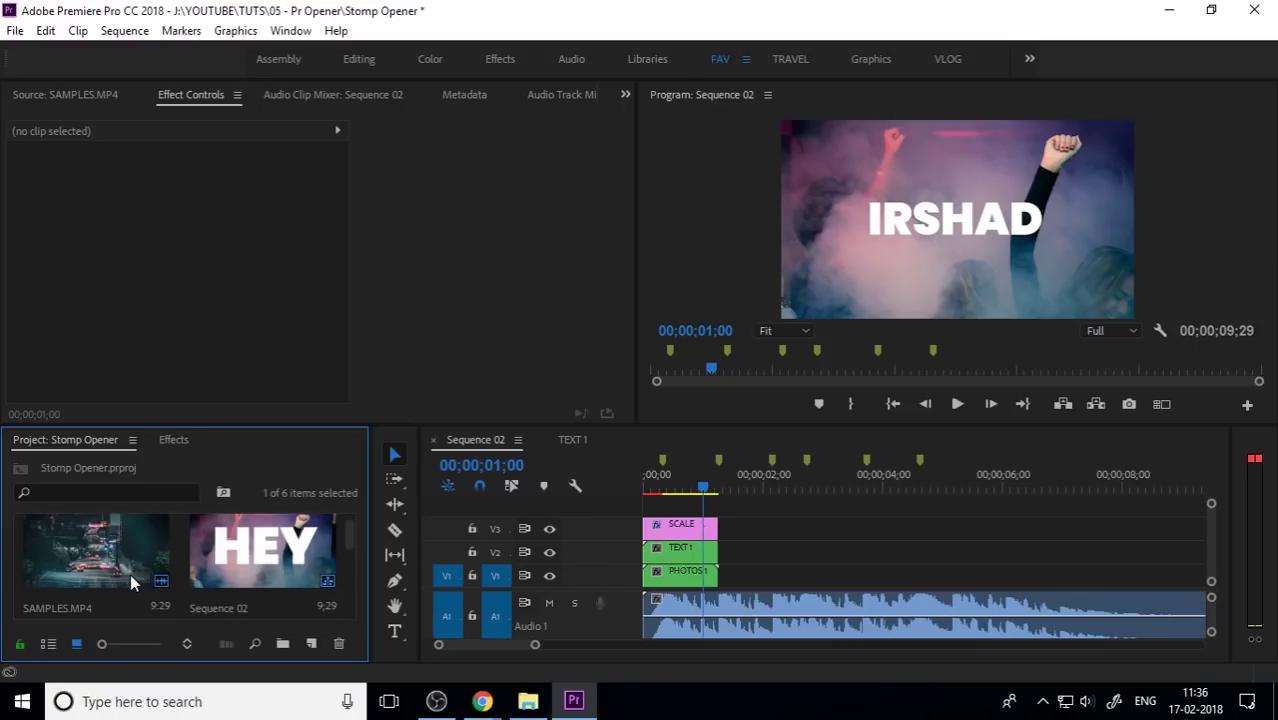
pyautogui.click(253, 538)
pyautogui.moveTo(704, 490); pyautogui.dragTo(643, 489)
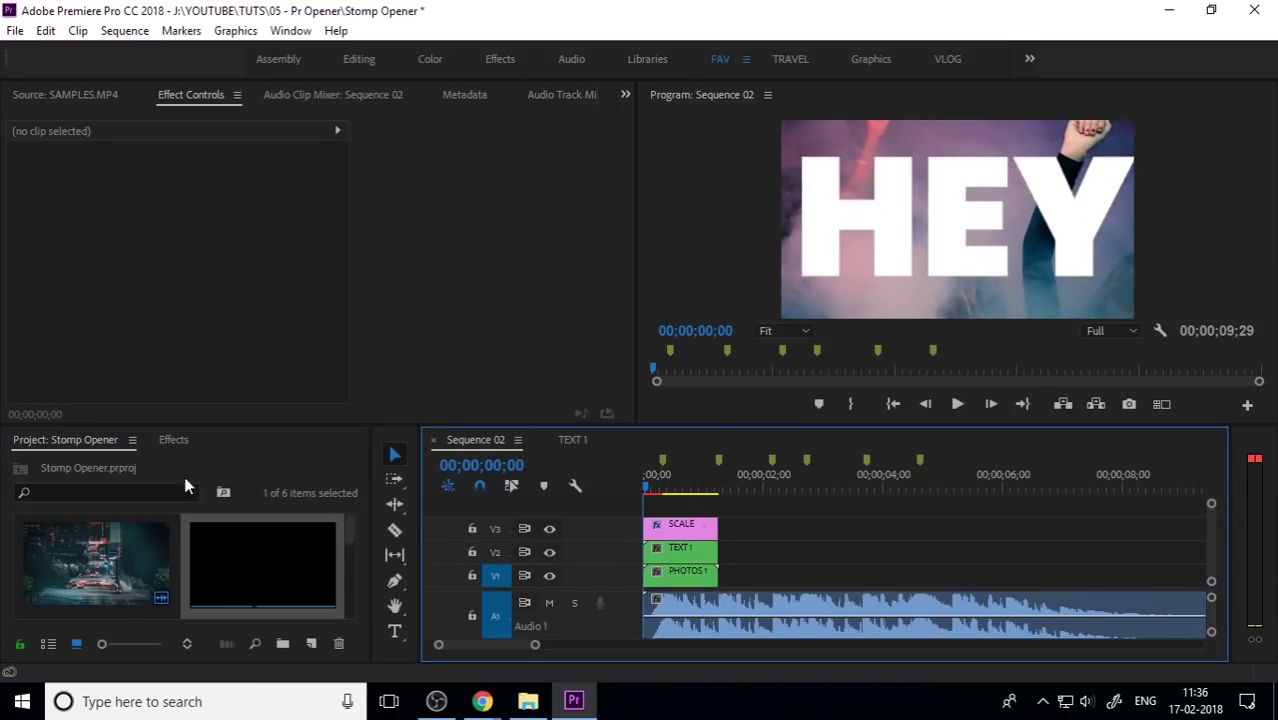
pyautogui.scroll(-2, 147, 578)
pyautogui.click(112, 555)
pyautogui.scroll(2, 112, 554)
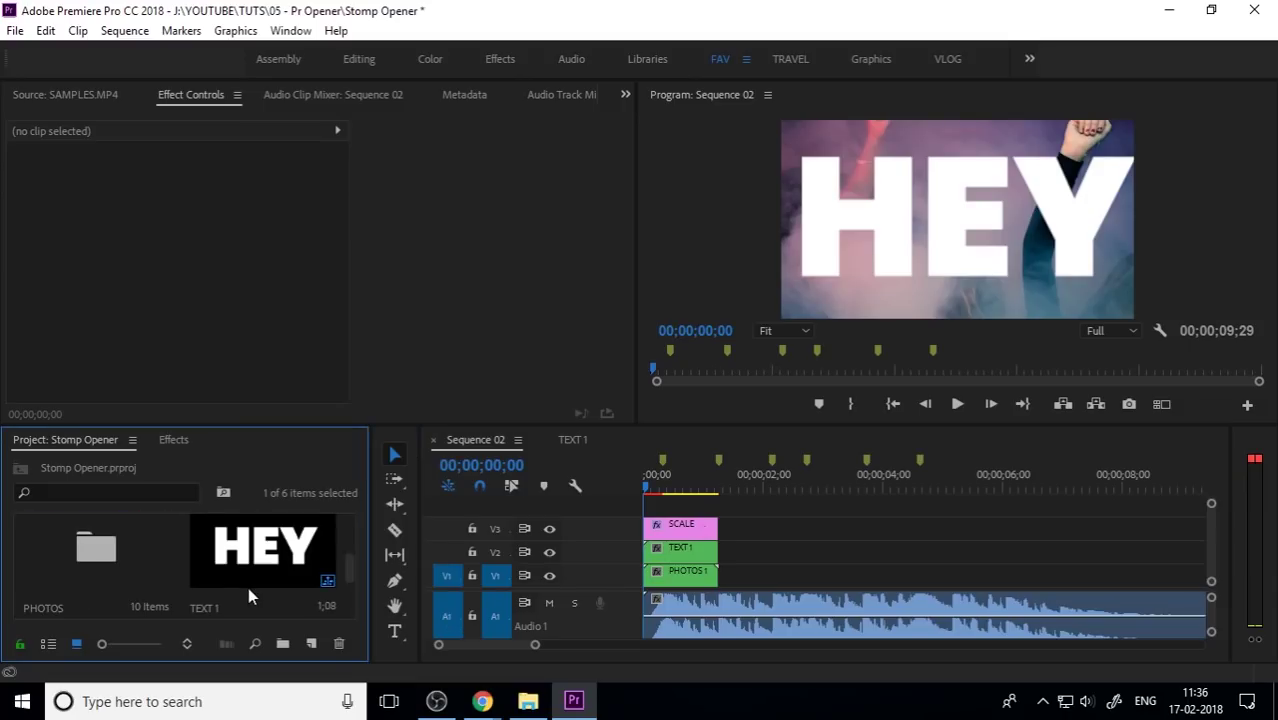
# Place 4.jpg from the PHOTOS bin on V1 after PHOTOS 1 and shorten it.
pyautogui.doubleClick(103, 559)
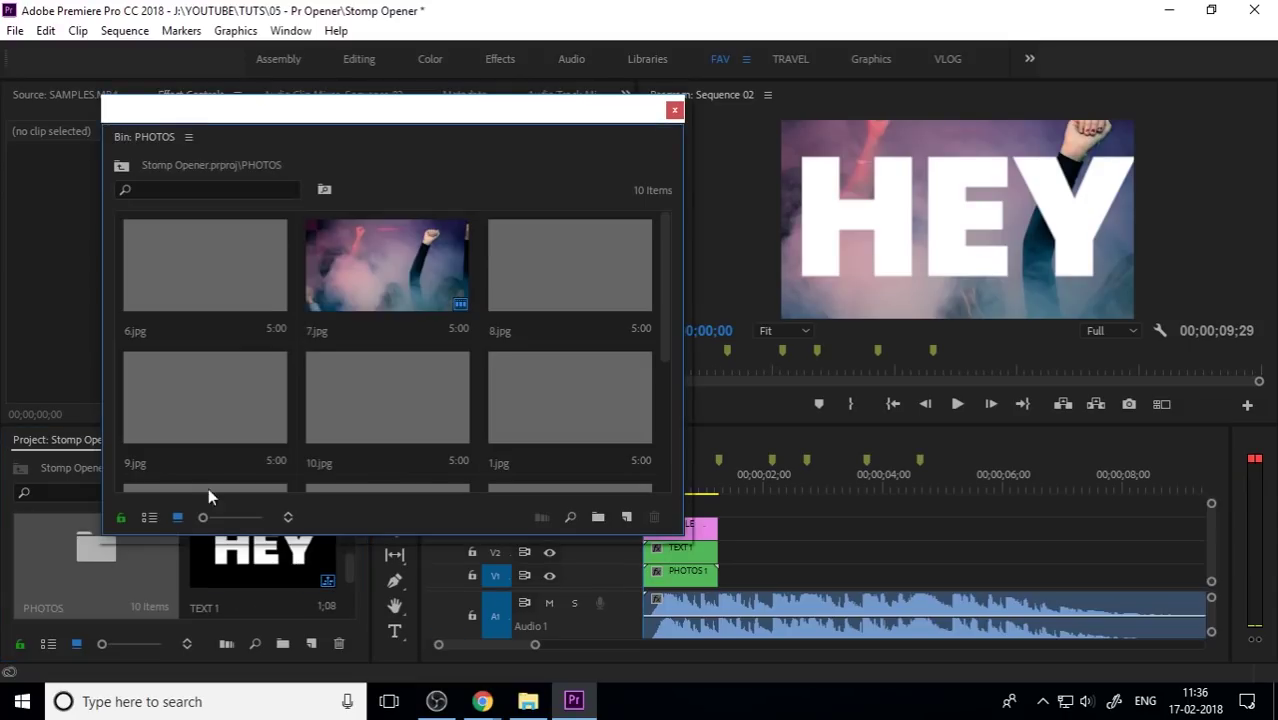
pyautogui.click(548, 296)
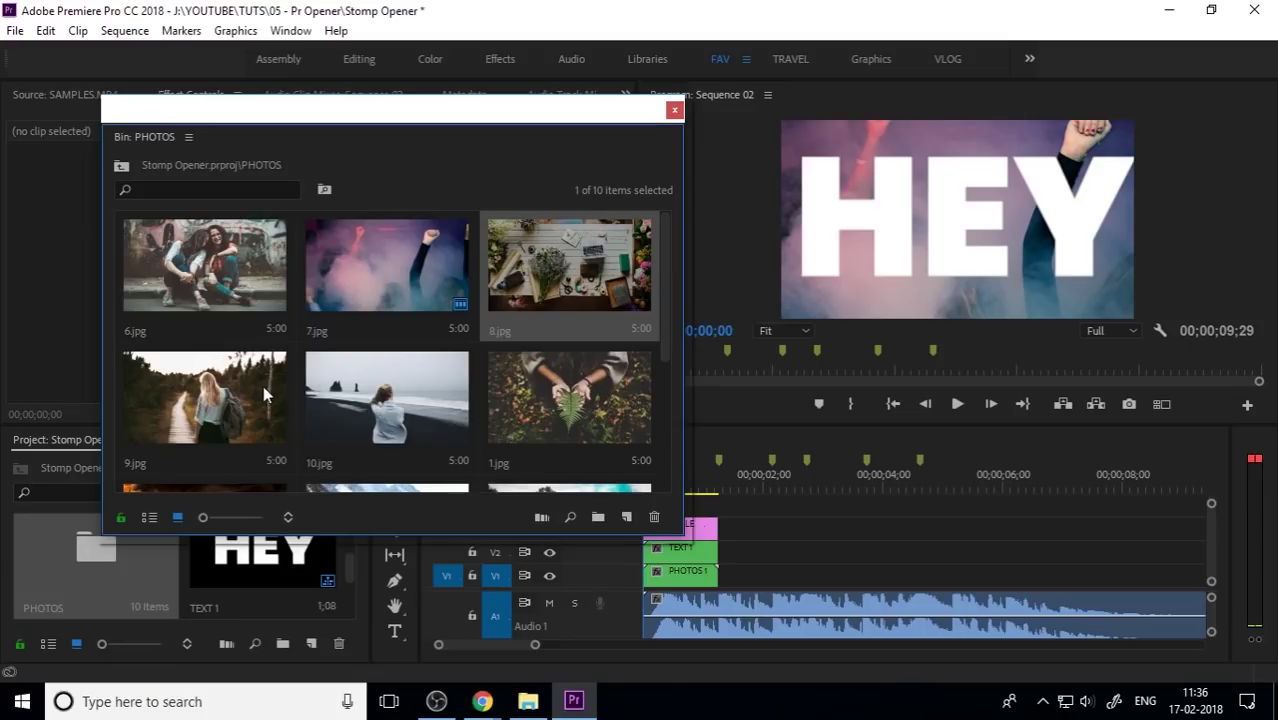
pyautogui.scroll(-3, 275, 400)
pyautogui.moveTo(545, 269); pyautogui.dragTo(727, 582)
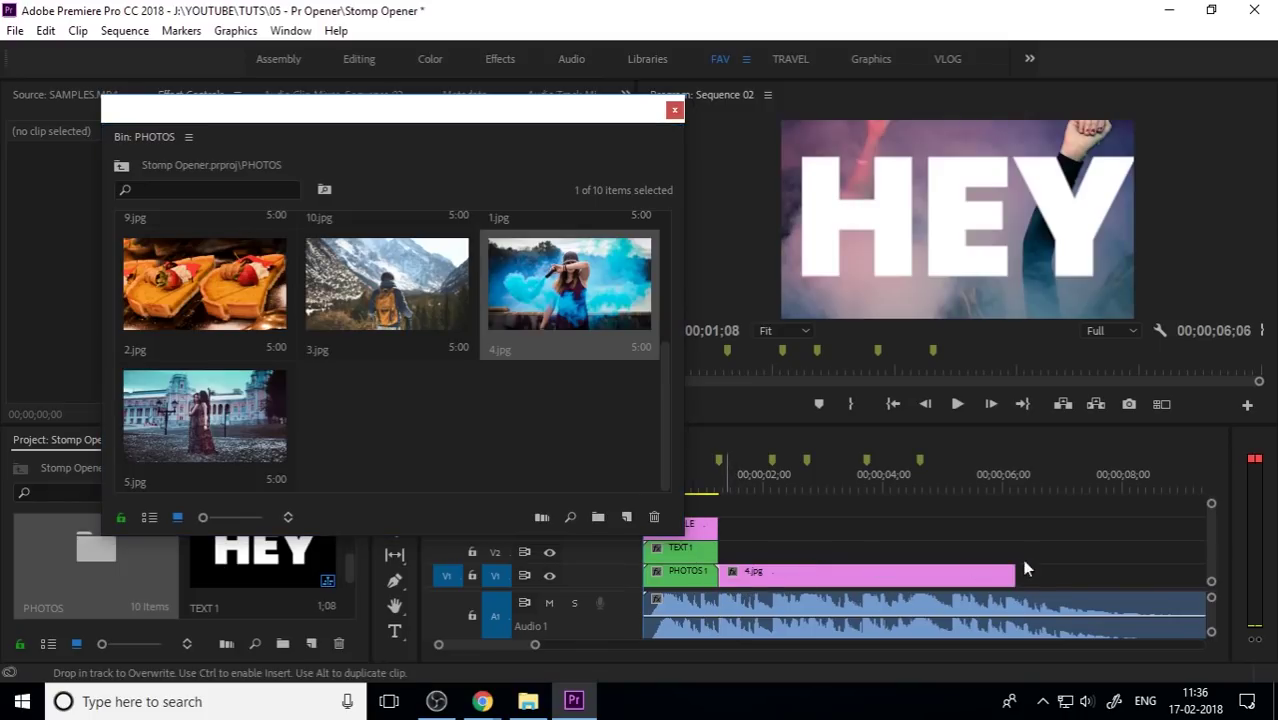
pyautogui.moveTo(1013, 576); pyautogui.dragTo(770, 590)
# Nest the 4.jpg clip as a sequence named 'PHOTO 2'.
pyautogui.rightClick(755, 585)
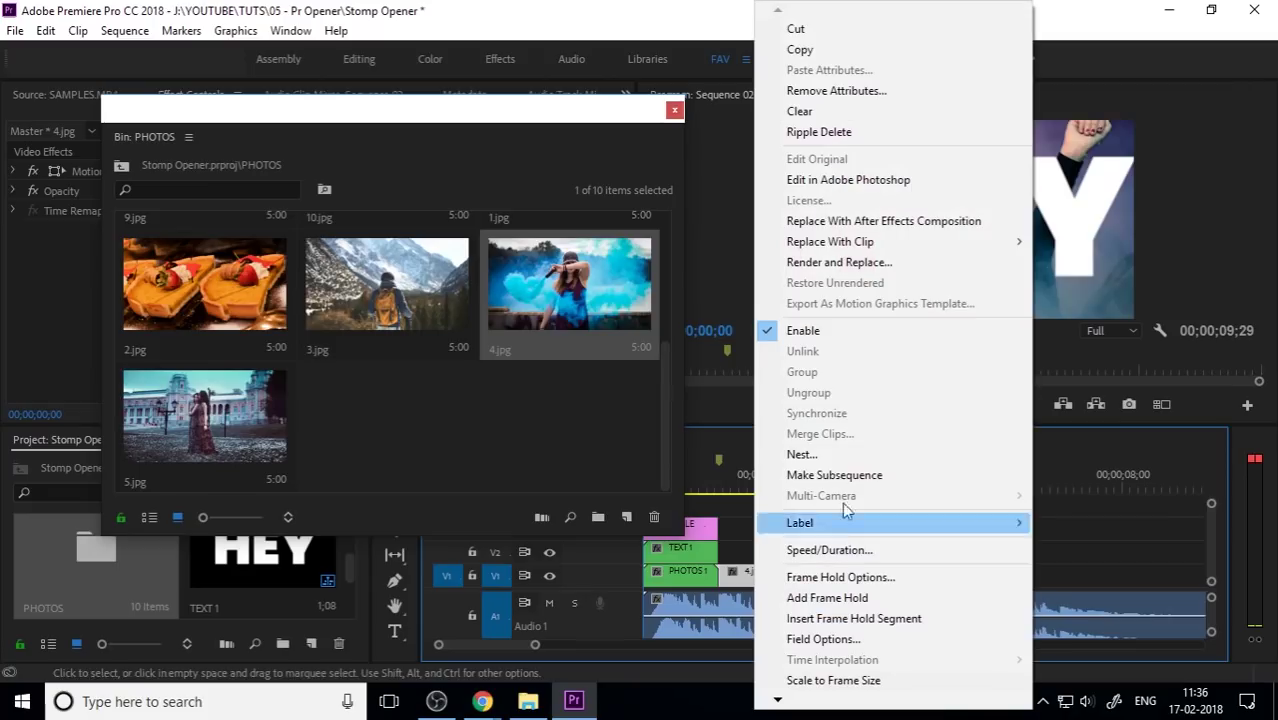
pyautogui.click(829, 452)
pyautogui.write('PHOTO')
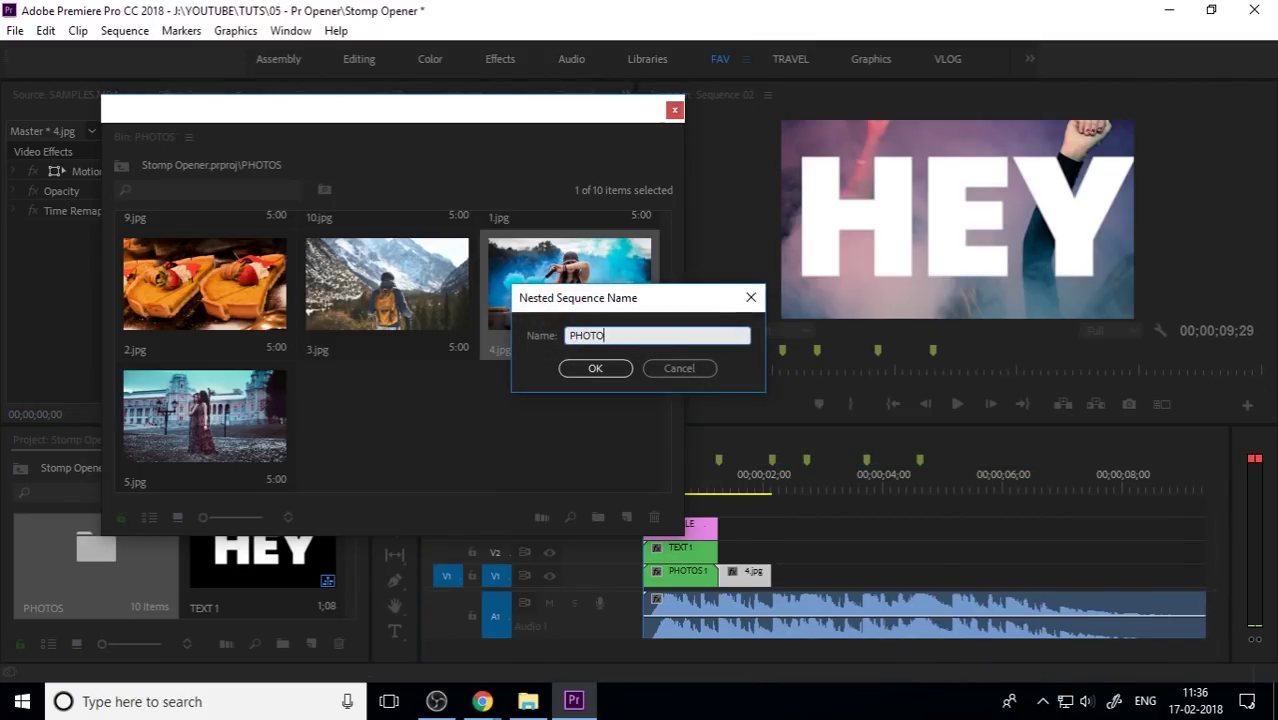
pyautogui.write(' 2')
pyautogui.press('Return')
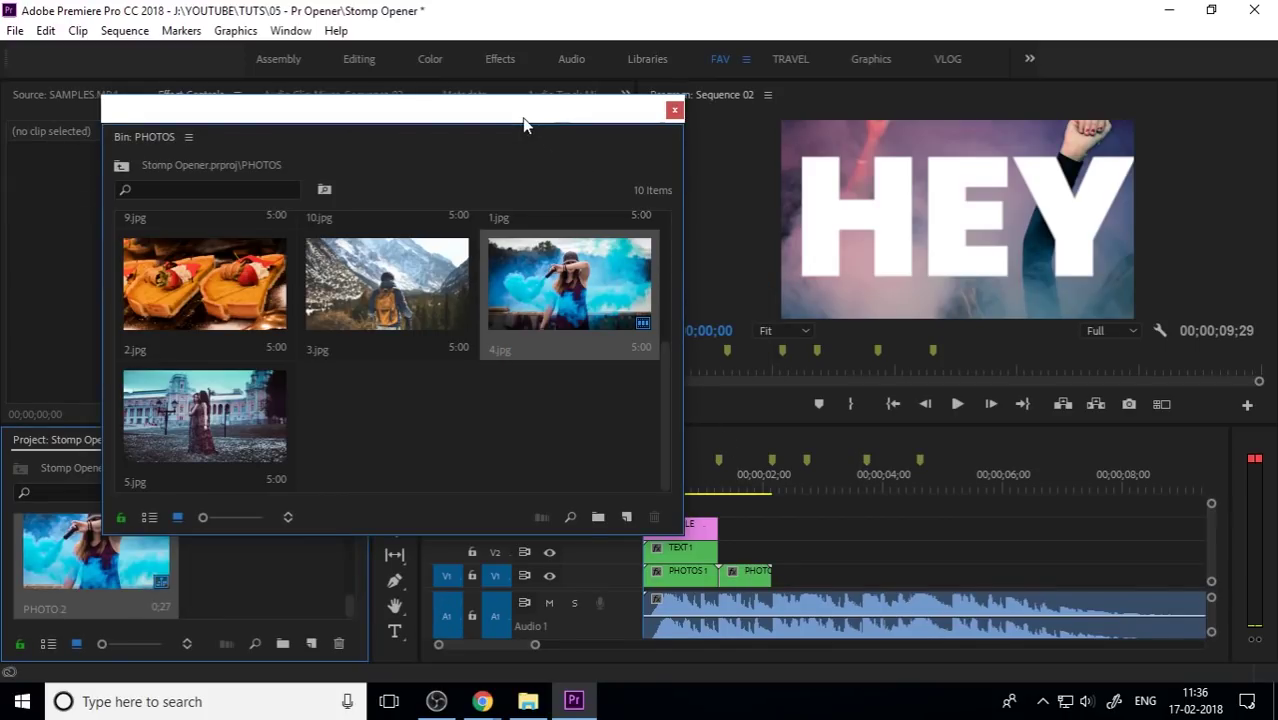
pyautogui.moveTo(524, 124); pyautogui.dragTo(406, 124)
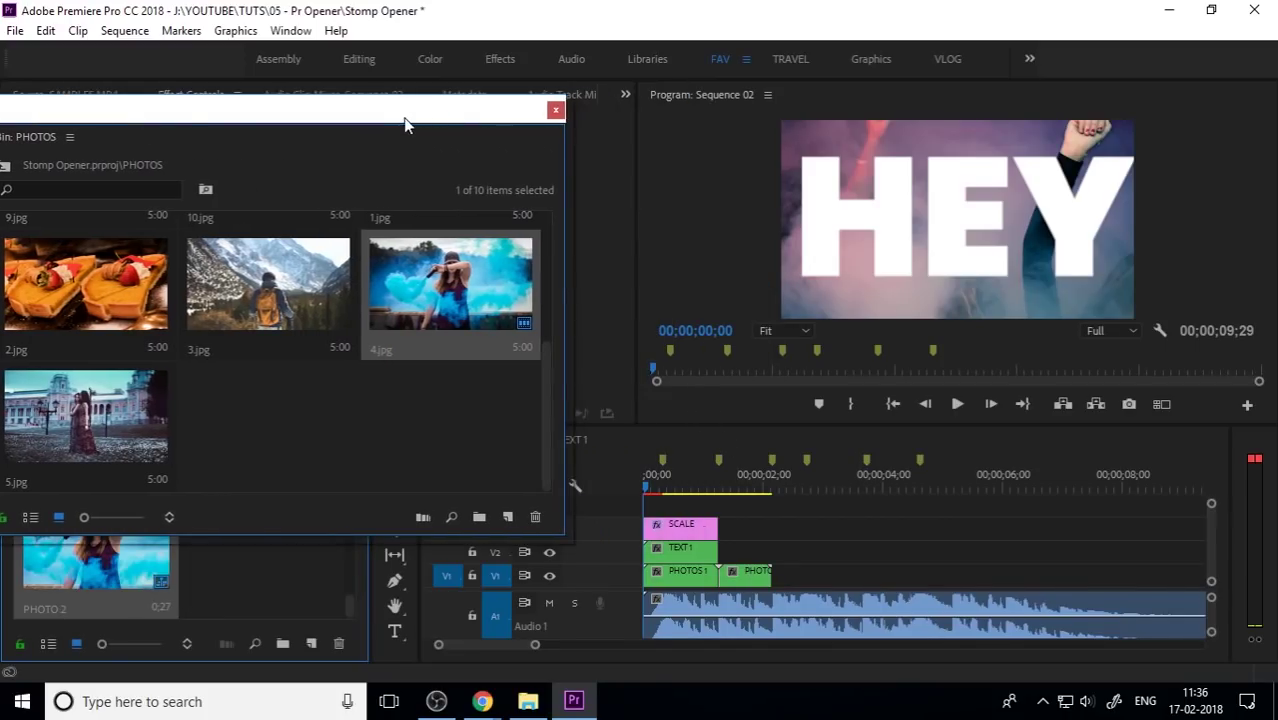
# Copy the ITS title from TEXT 1 and paste it into Sequence 02.
pyautogui.click(556, 111)
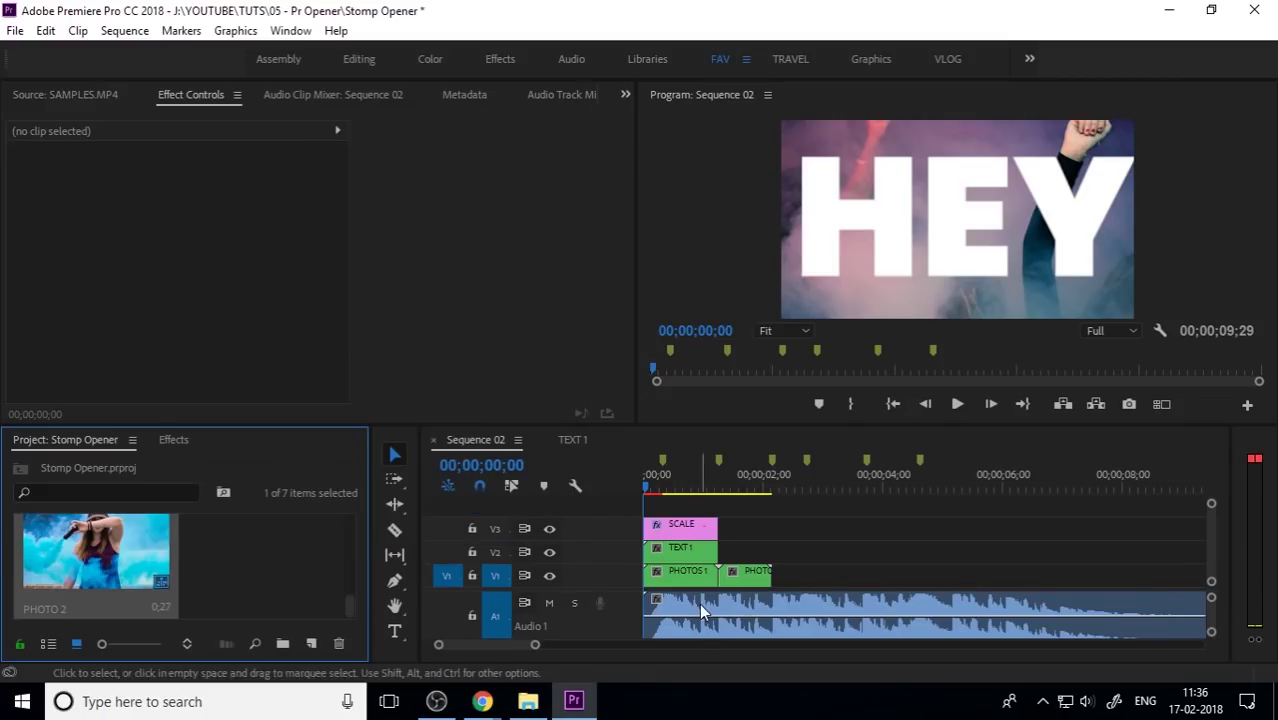
pyautogui.click(570, 440)
pyautogui.click(735, 545)
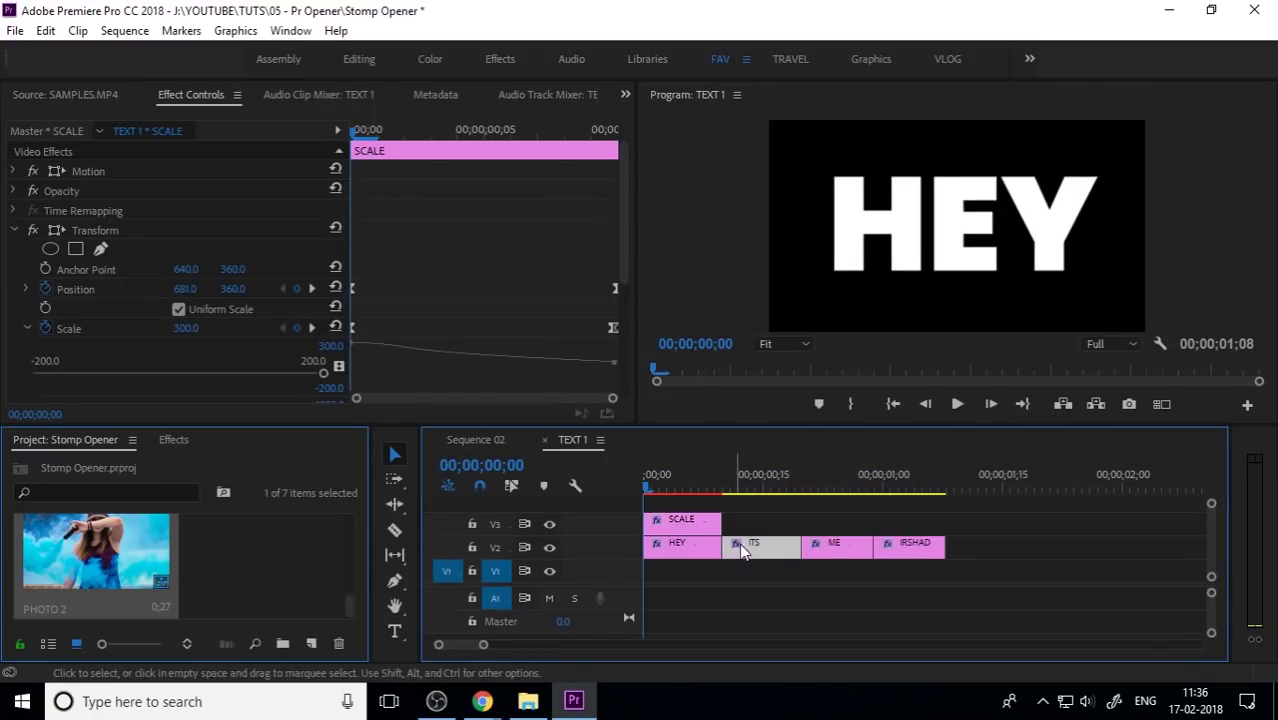
pyautogui.click(495, 440)
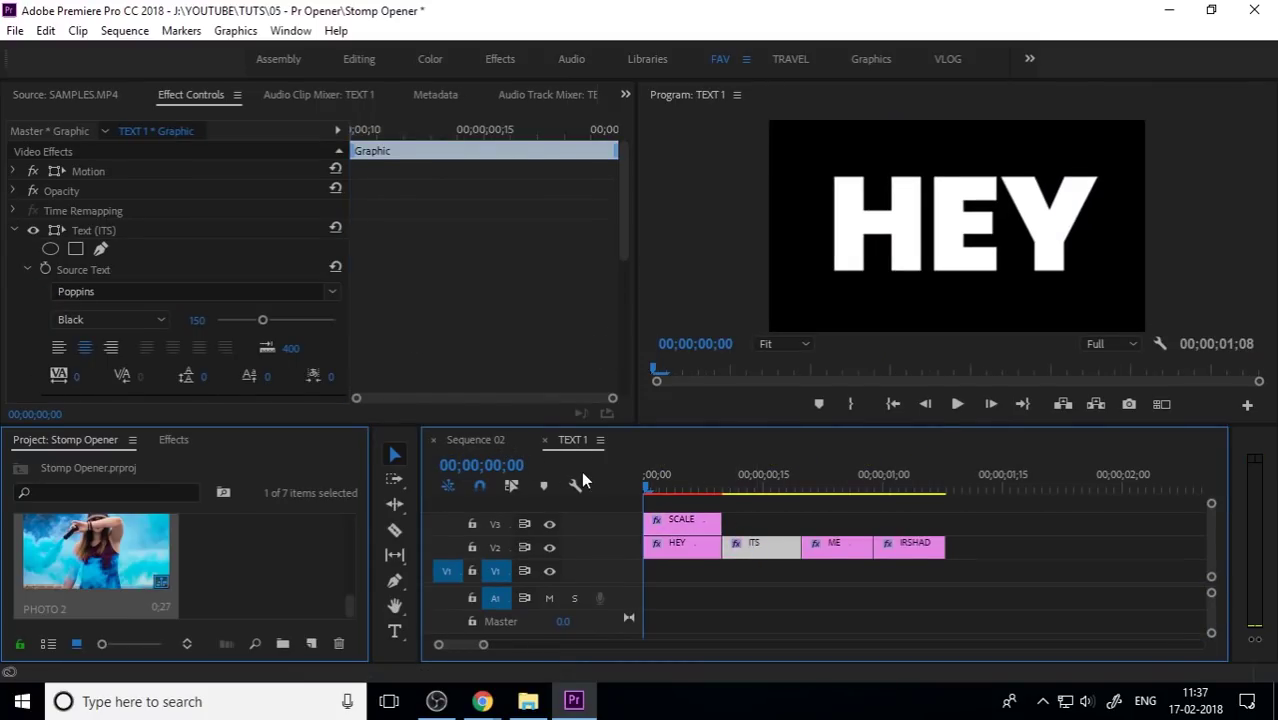
pyautogui.moveTo(728, 490); pyautogui.dragTo(798, 493)
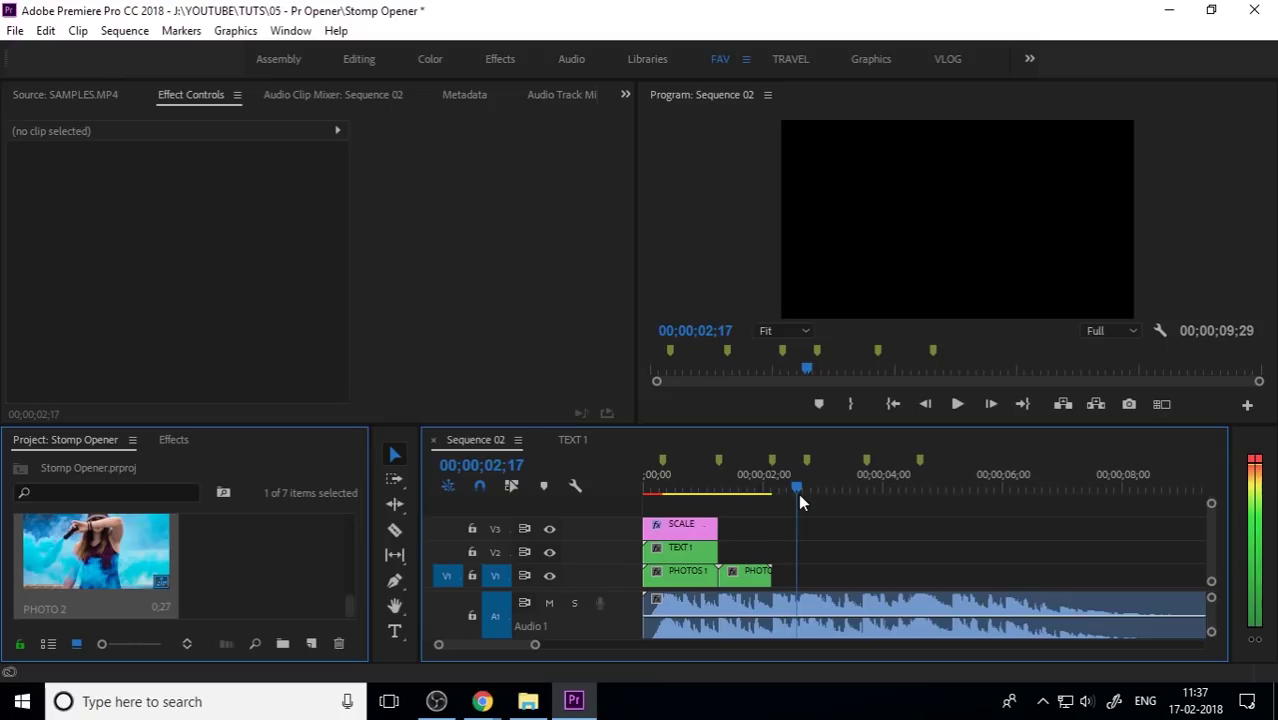
pyautogui.hotkey('ctrl', 'v')
# Put ITS on V2 over PHOTO 2, lengthen it to match, and duplicate SCALE rightward.
pyautogui.moveTo(806, 587); pyautogui.dragTo(729, 552)
pyautogui.moveTo(729, 488); pyautogui.dragTo(731, 491)
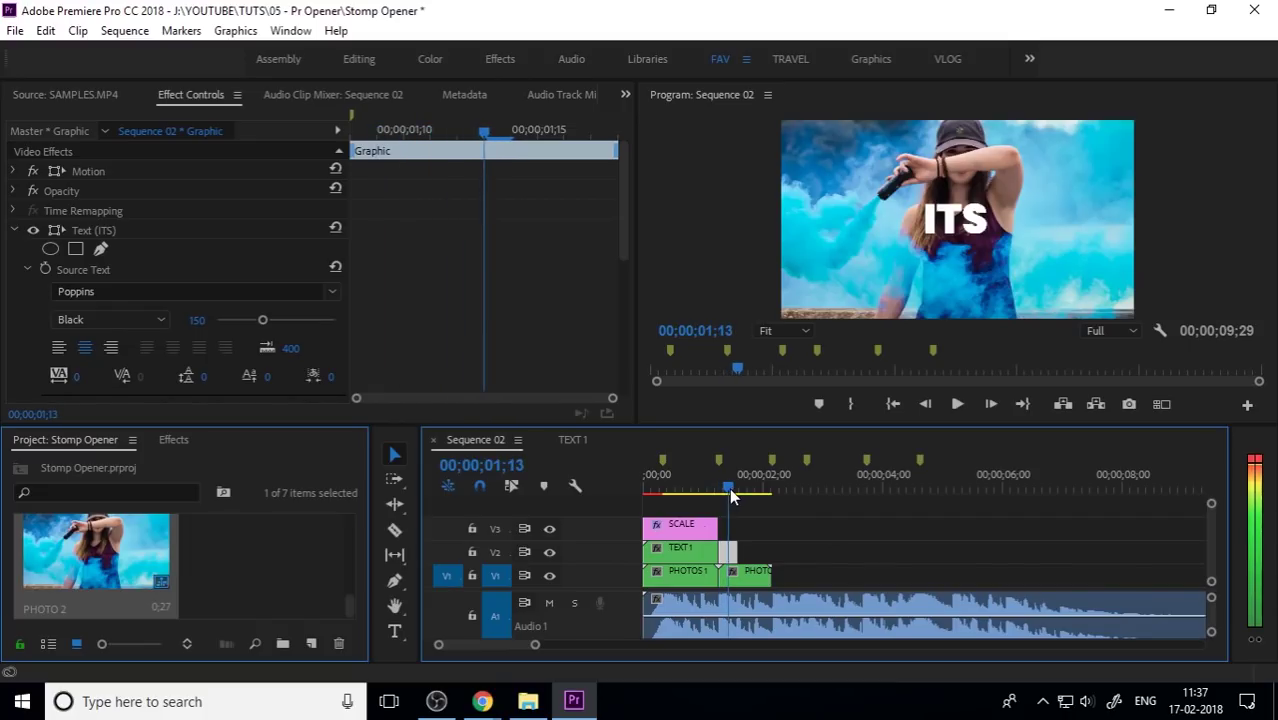
pyautogui.moveTo(737, 552); pyautogui.dragTo(770, 552)
pyautogui.press('=')
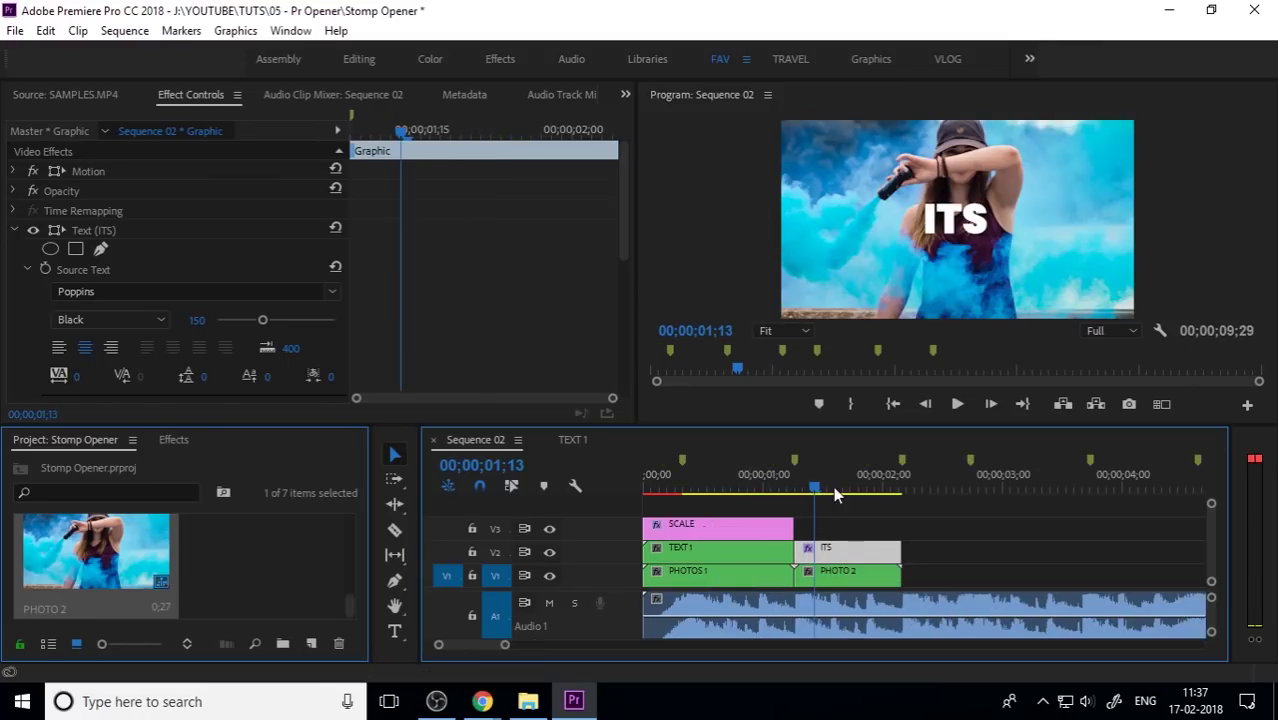
pyautogui.moveTo(816, 488); pyautogui.dragTo(802, 487)
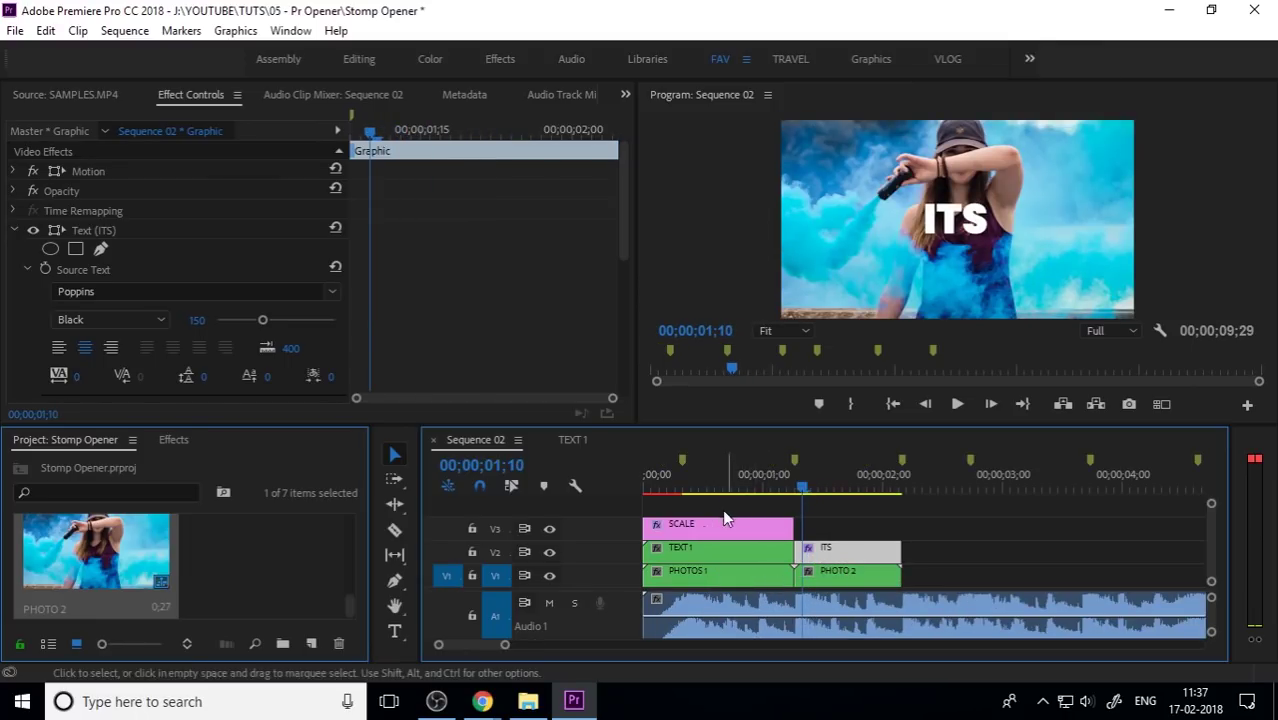
pyautogui.moveTo(685, 524); pyautogui.dragTo(850, 525)
# Drop the SCALE copy at 01;10 above ITS and show its Transform settings.
pyautogui.click(876, 527)
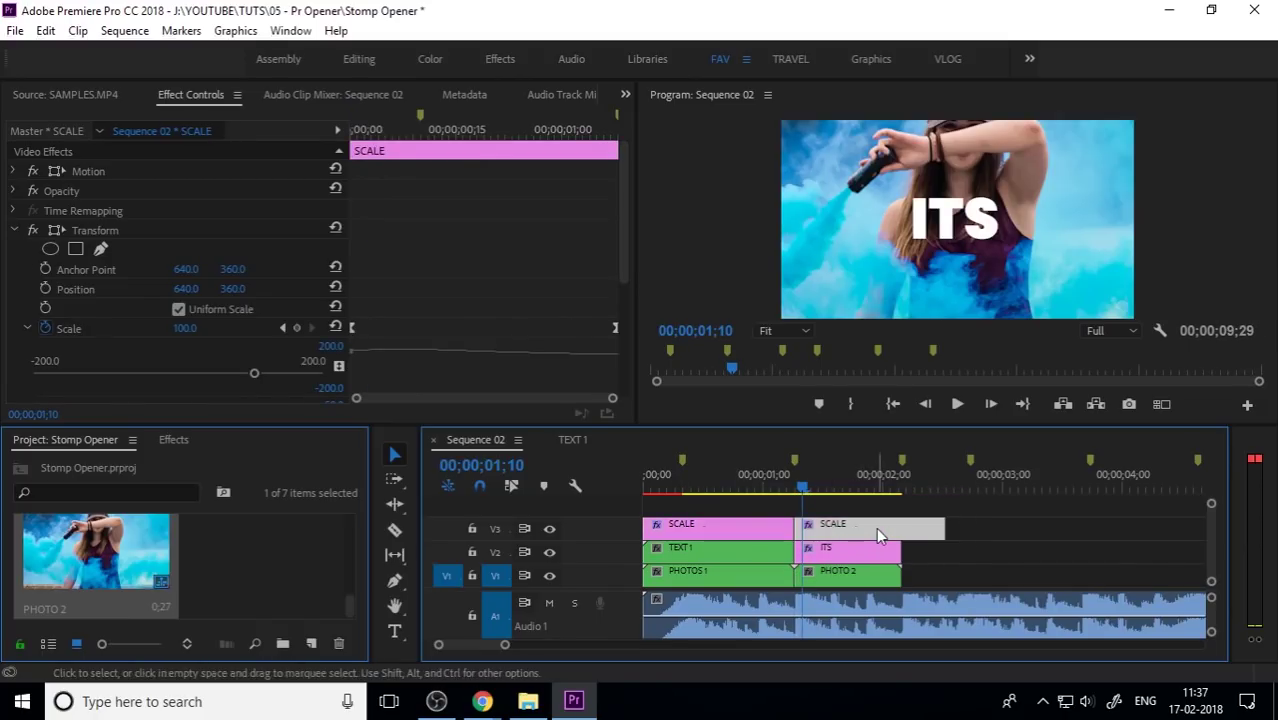
pyautogui.click(578, 320)
pyautogui.click(13, 231)
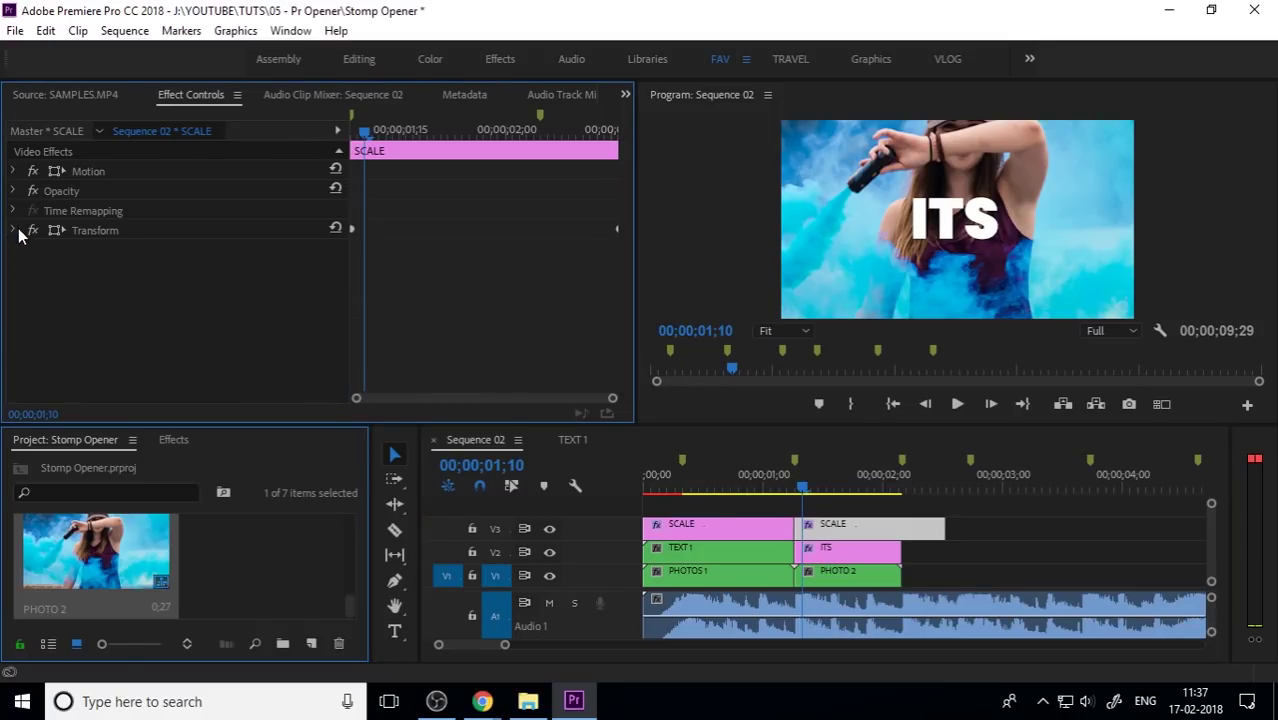
pyautogui.click(14, 231)
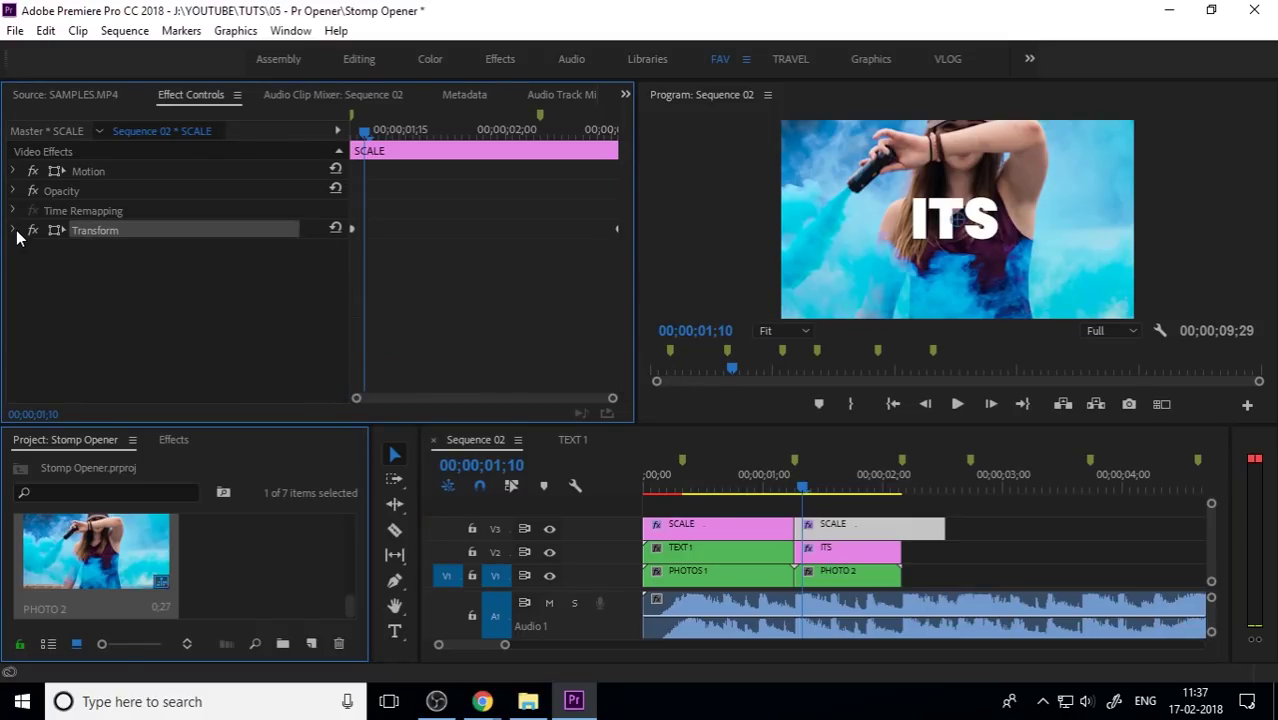
pyautogui.click(28, 329)
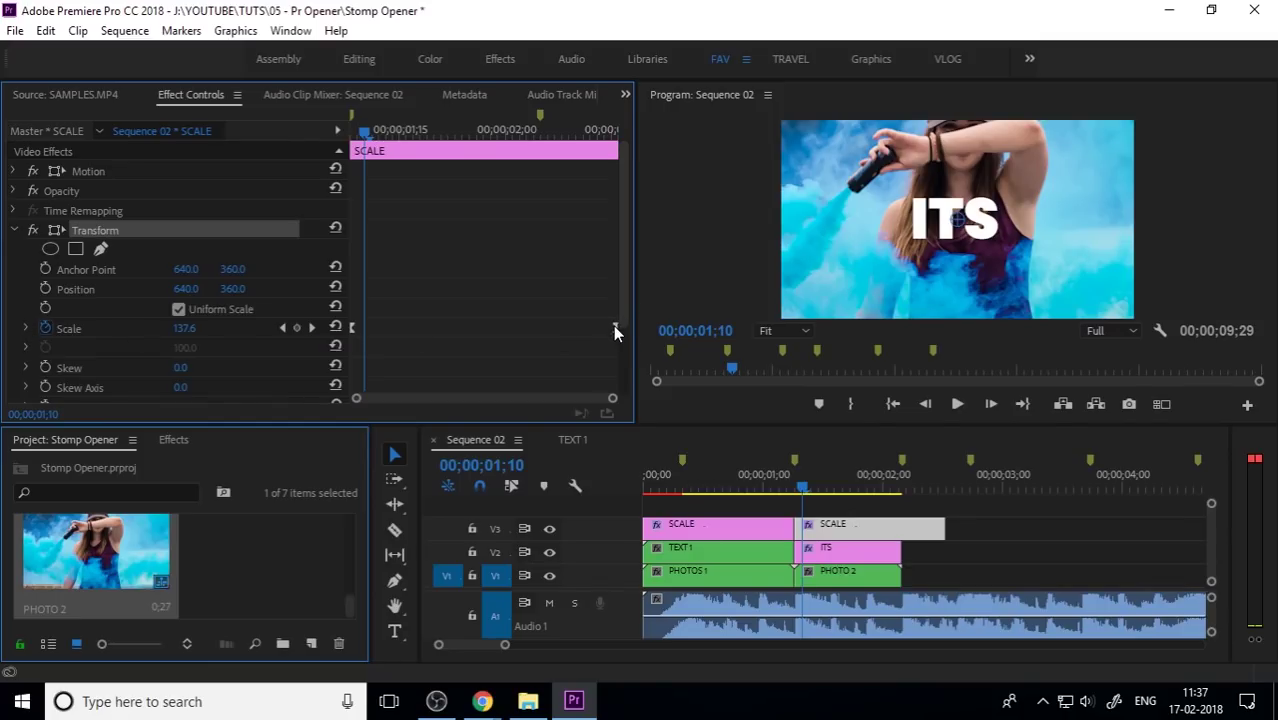
pyautogui.scroll(-3, 620, 317)
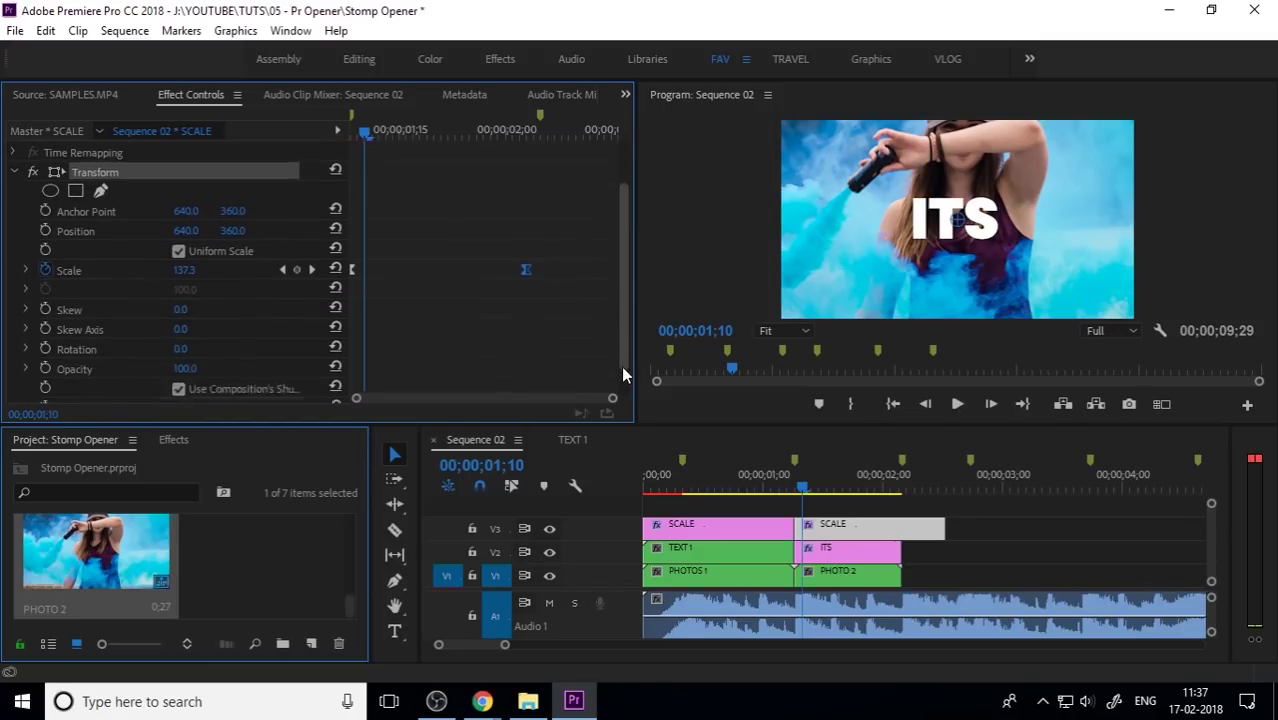
# Trim the SCALE copy to end at 02;00, shift its Scale keyframe later, and preview.
pyautogui.moveTo(956, 539); pyautogui.dragTo(900, 527)
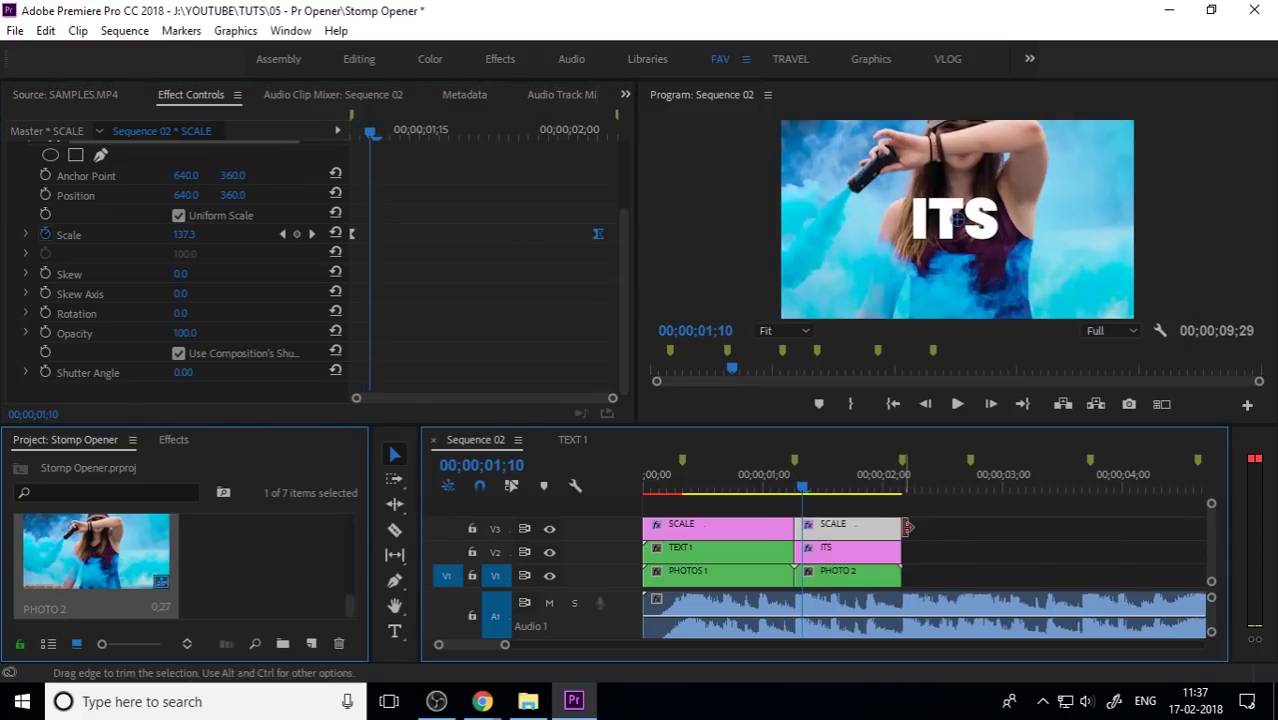
pyautogui.moveTo(597, 237); pyautogui.dragTo(628, 245)
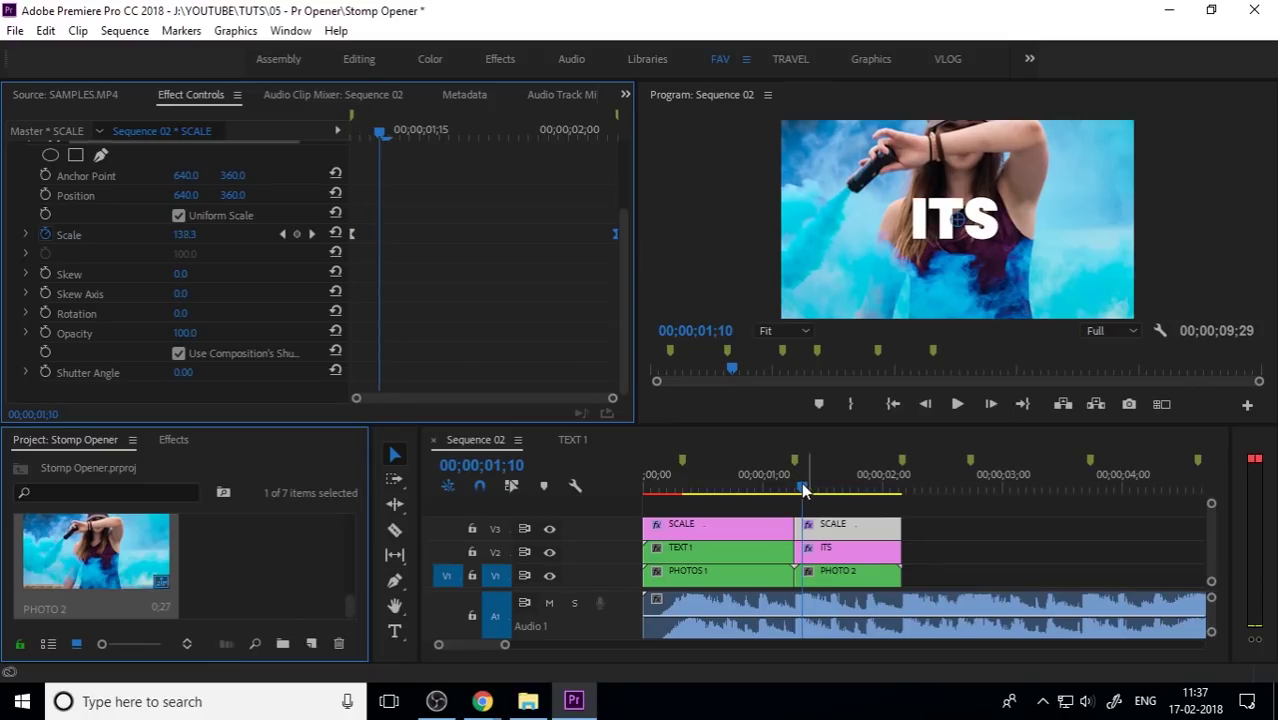
pyautogui.moveTo(805, 488)
pyautogui.mouseDown()
pyautogui.moveTo(792, 490)
pyautogui.moveTo(811, 490)
pyautogui.mouseUp()
pyautogui.press('space')
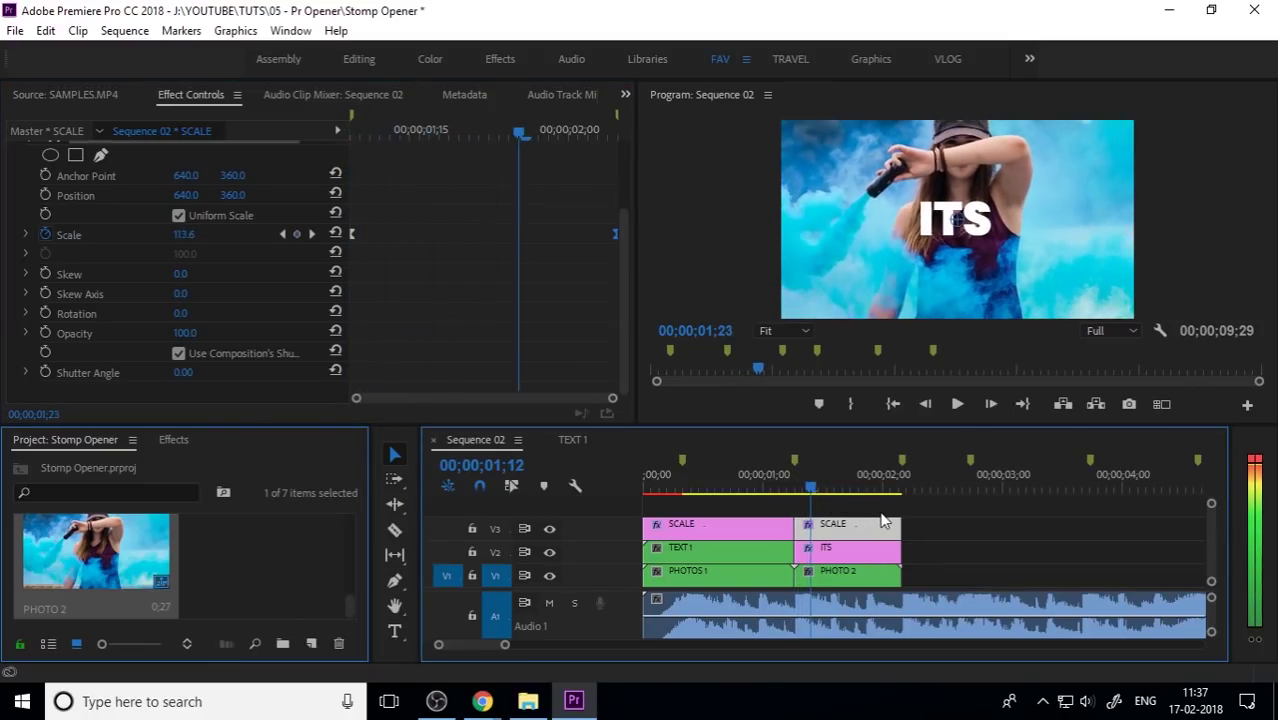
pyautogui.press('space')
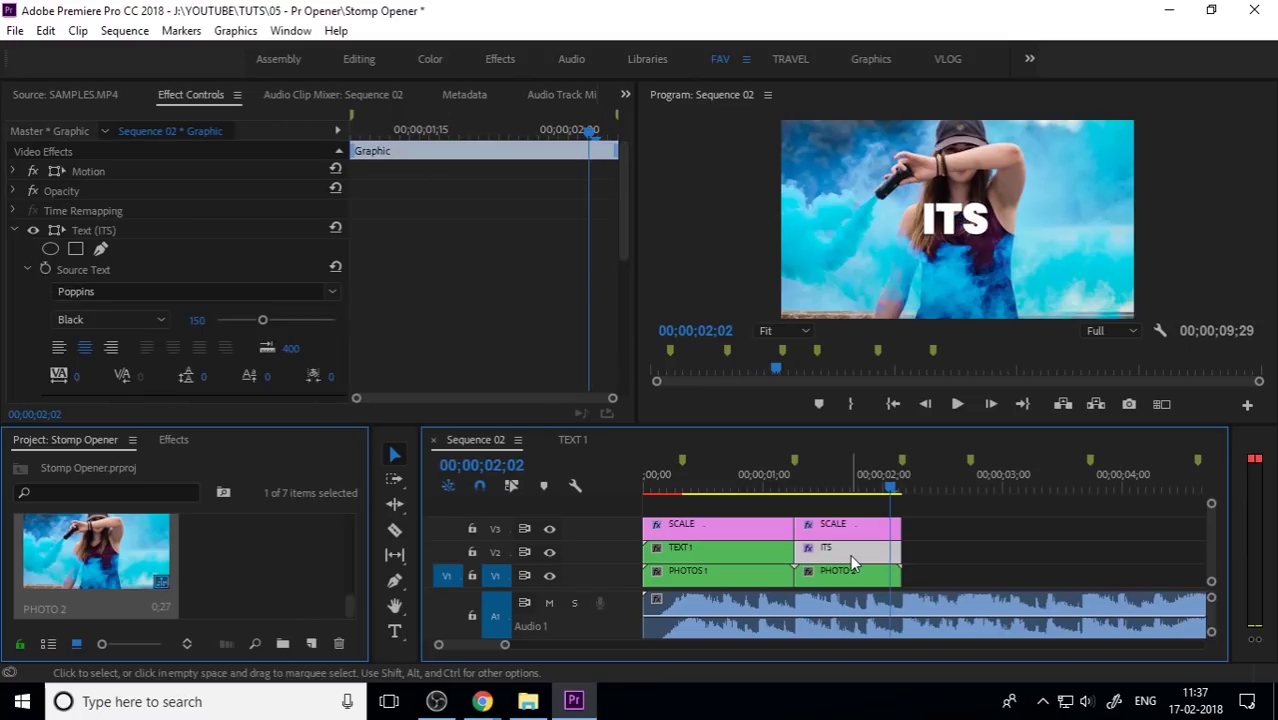
# Play back the cut from IRSHAD to ITS around 01;01–01;10.
pyautogui.click(920, 534)
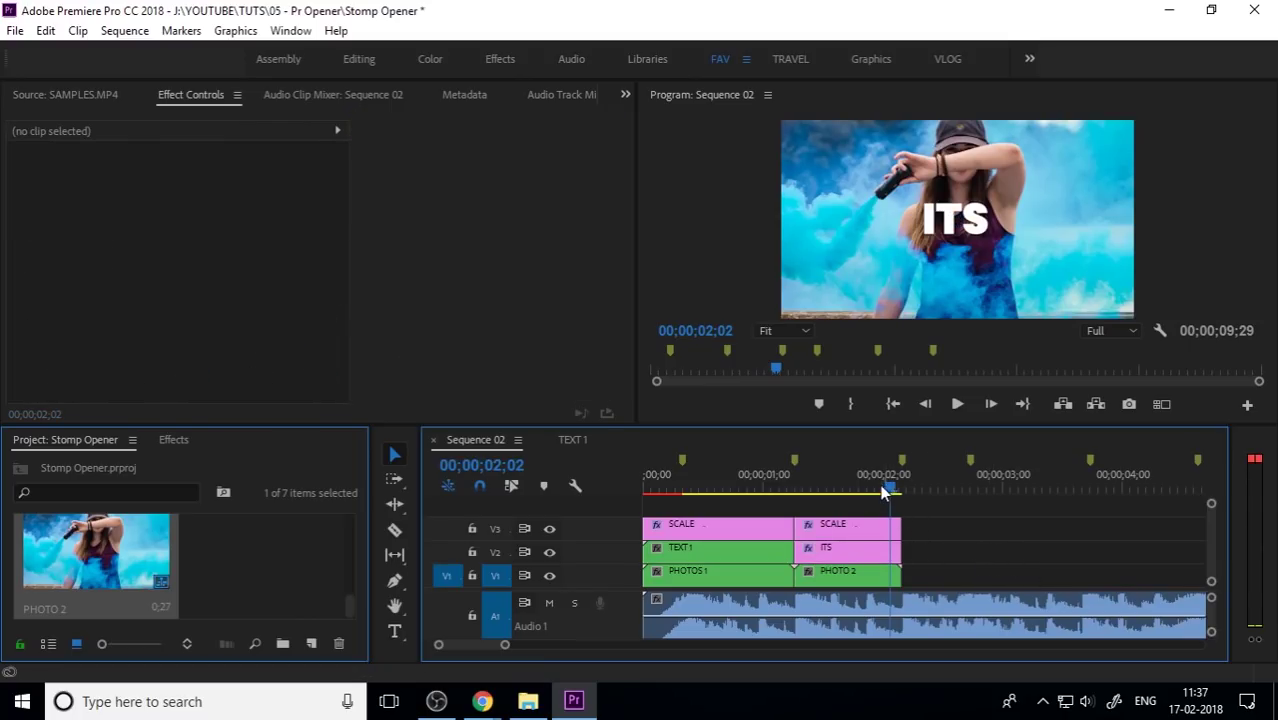
pyautogui.moveTo(888, 490); pyautogui.dragTo(766, 492)
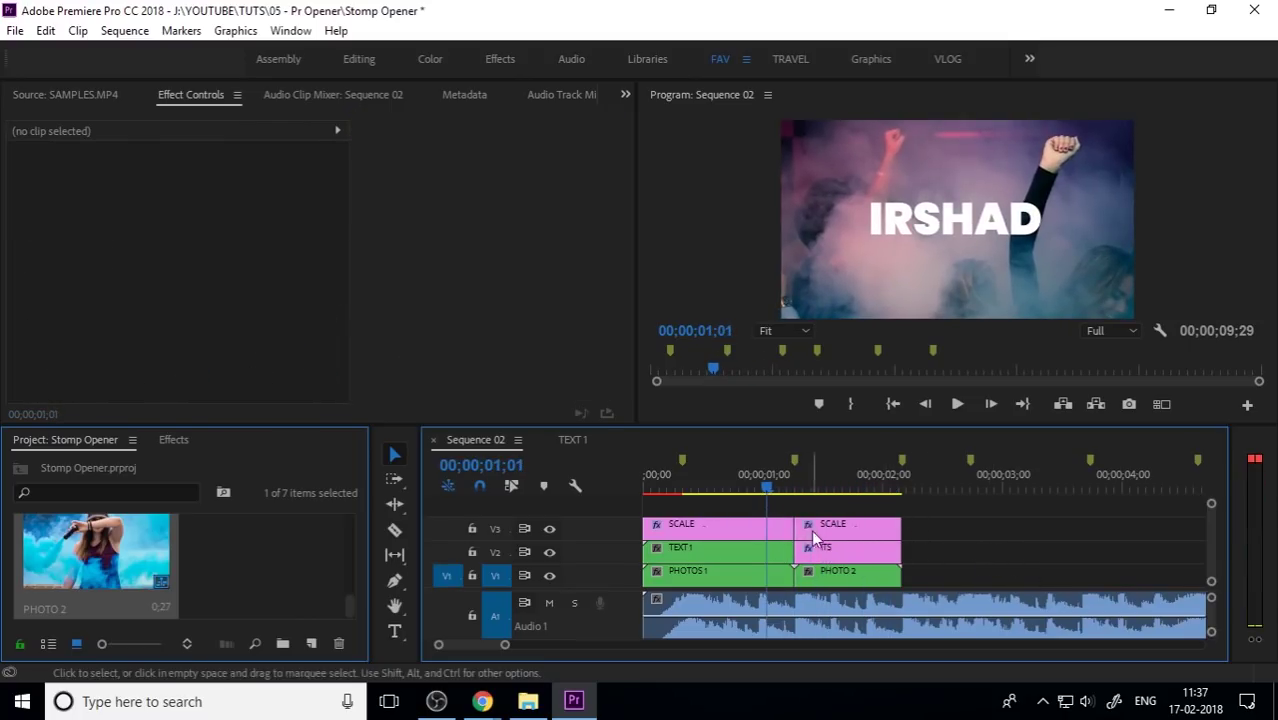
pyautogui.press('space')
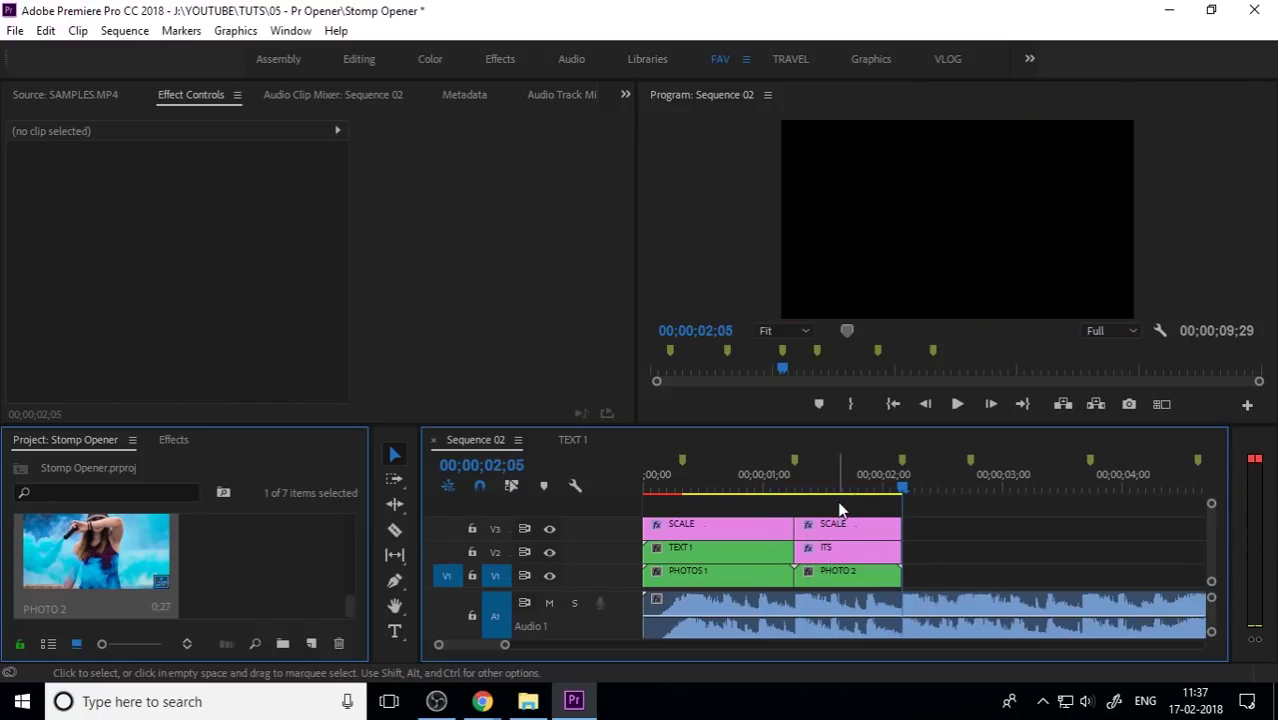
pyautogui.moveTo(840, 490); pyautogui.dragTo(764, 494)
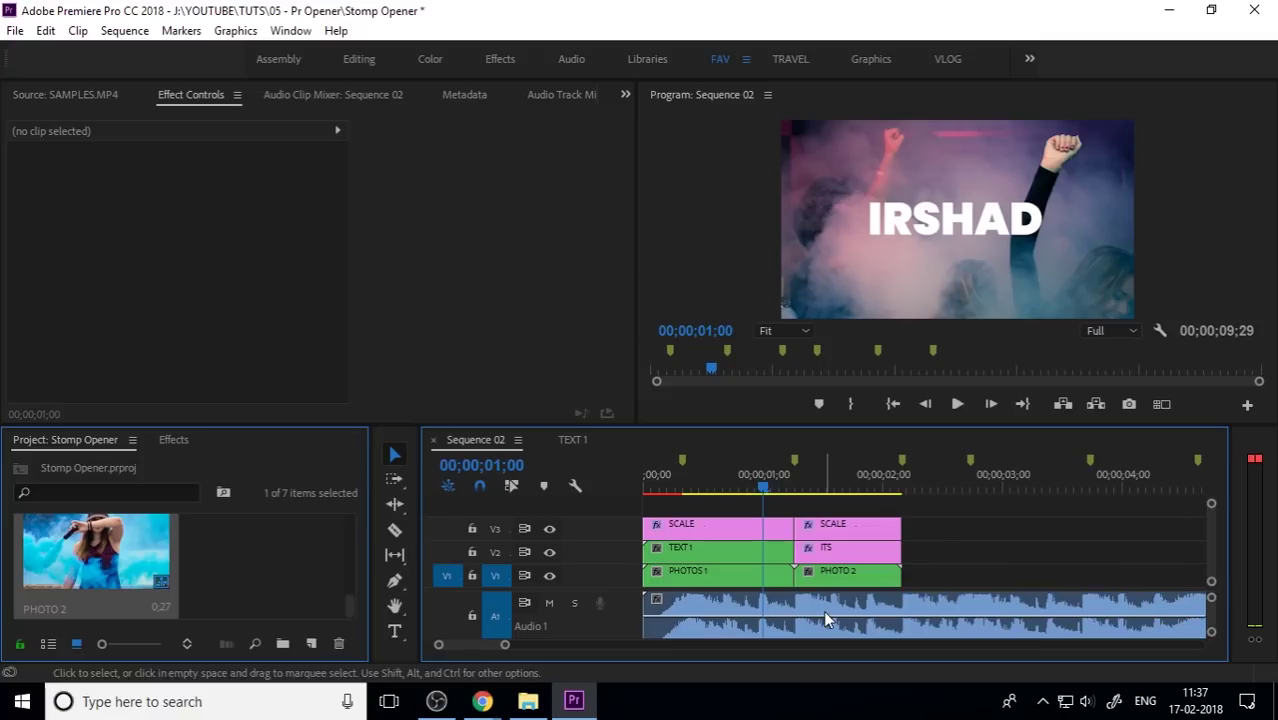
pyautogui.press('space')
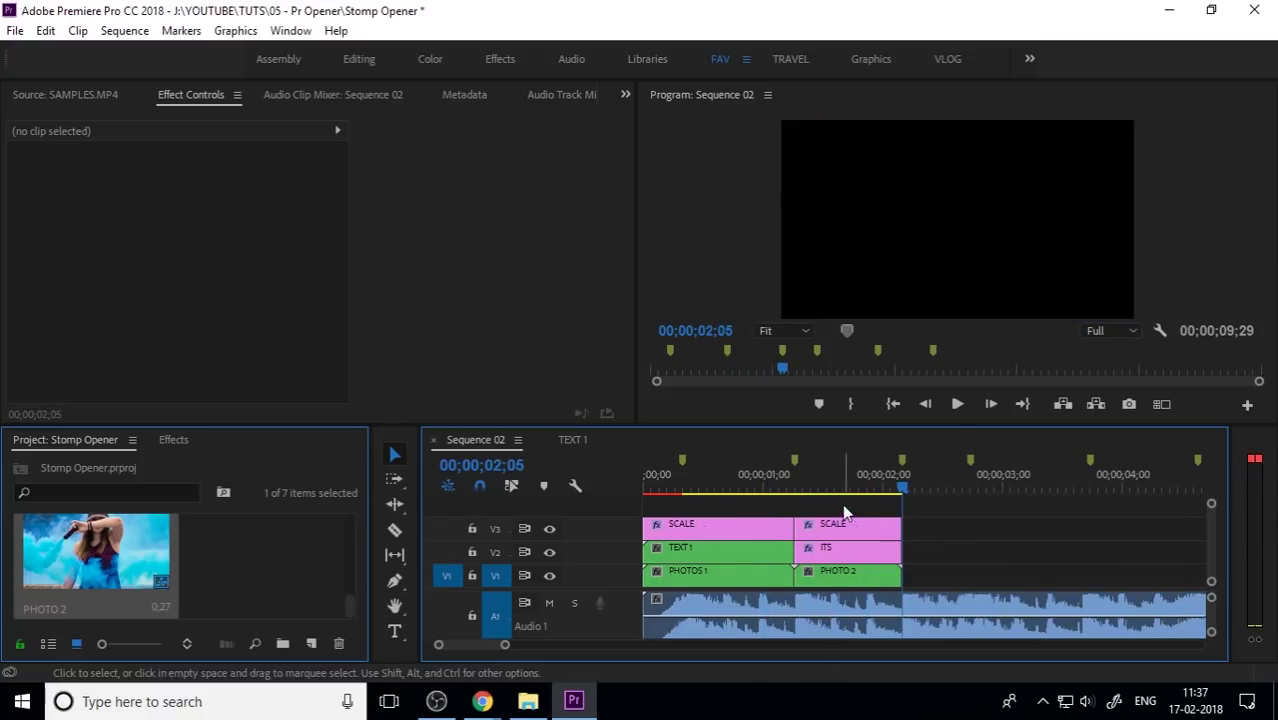
# Set Program monitor playback resolution to 1/4 and replay from the IRSHAD shot.
pyautogui.click(845, 475)
pyautogui.click(1133, 331)
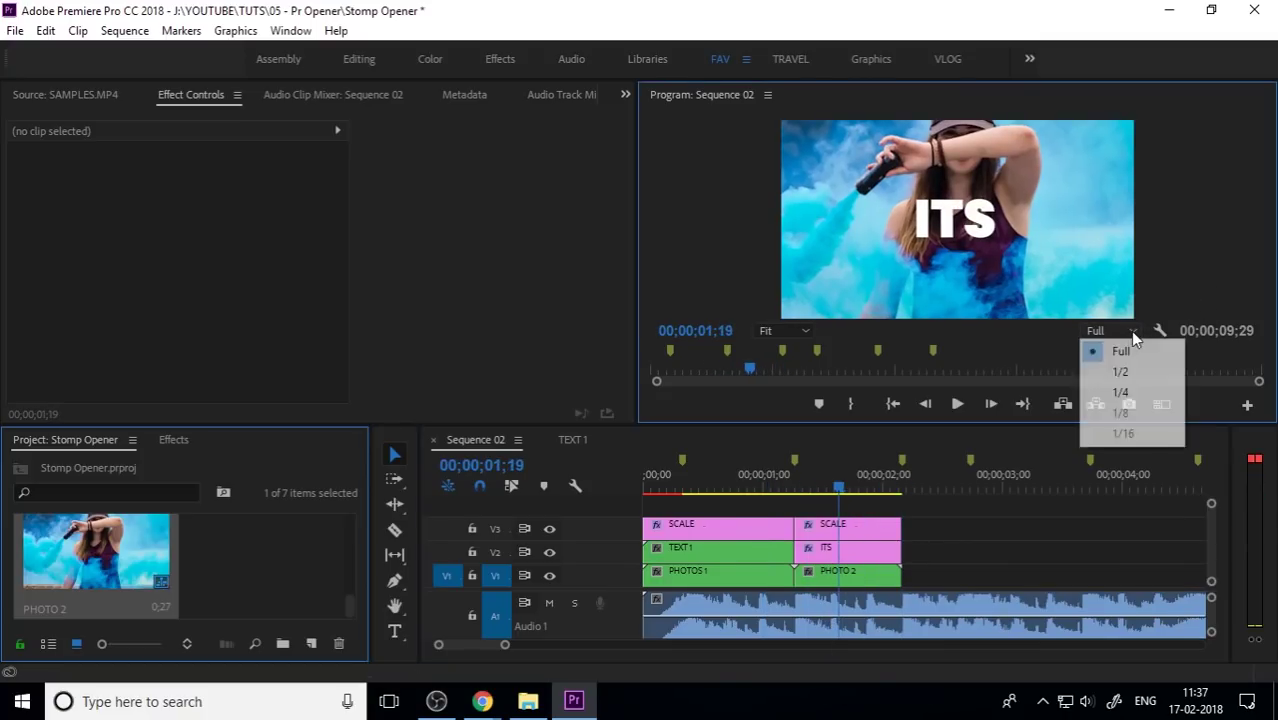
pyautogui.click(1132, 390)
pyautogui.click(840, 488)
pyautogui.moveTo(838, 488); pyautogui.dragTo(776, 488)
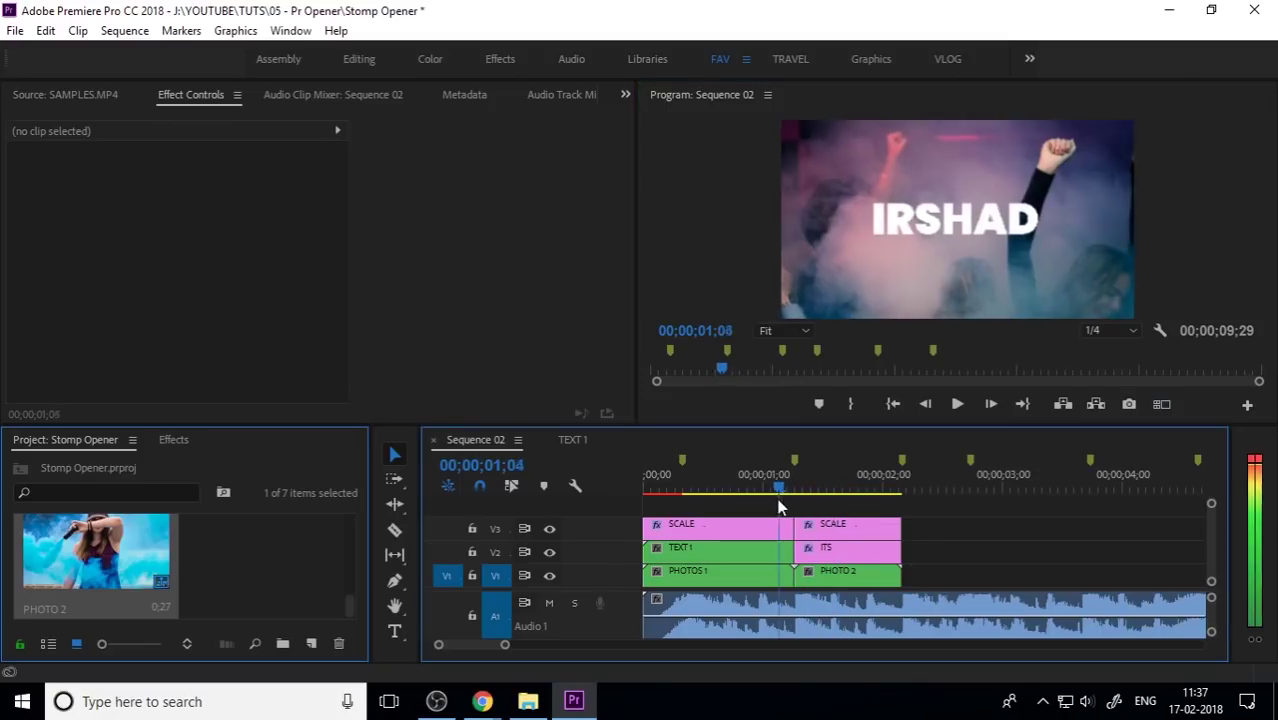
pyautogui.press('space')
pyautogui.press('space')
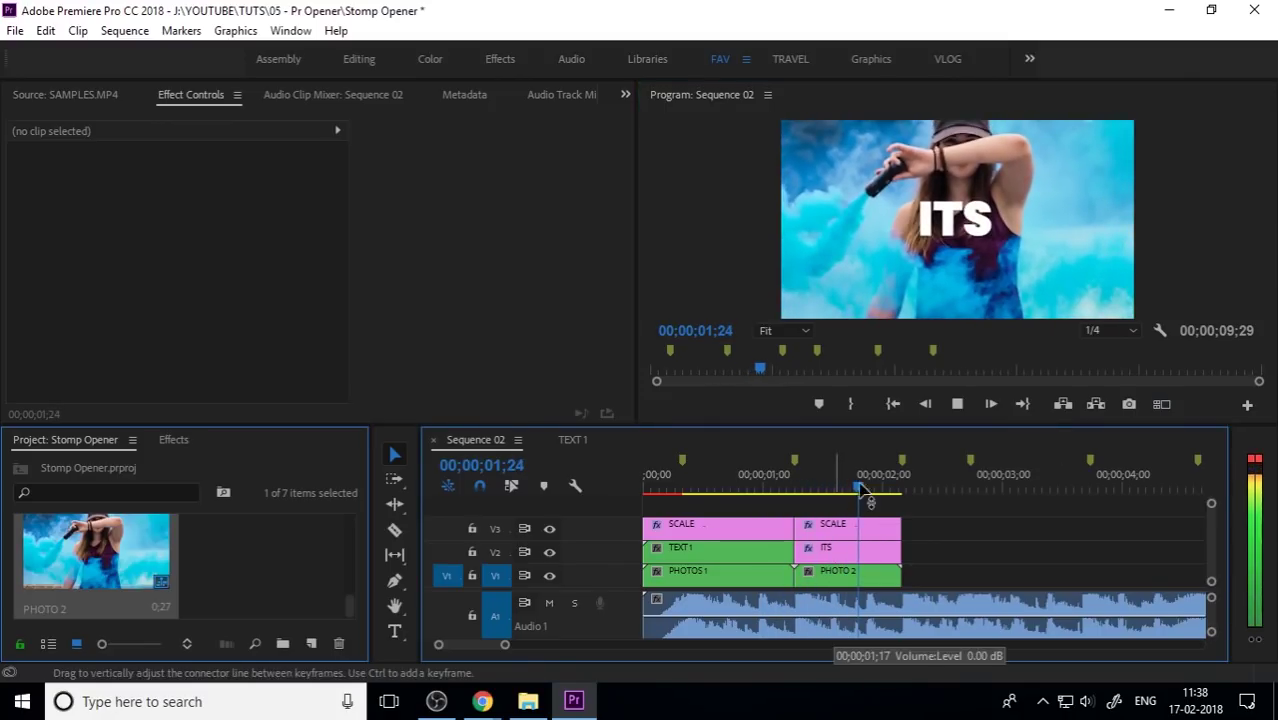
pyautogui.moveTo(858, 487); pyautogui.dragTo(830, 490)
pyautogui.press('space')
pyautogui.press('space')
# Split the ITS title on V2 at 01;17 and 01;26.
pyautogui.click(843, 553)
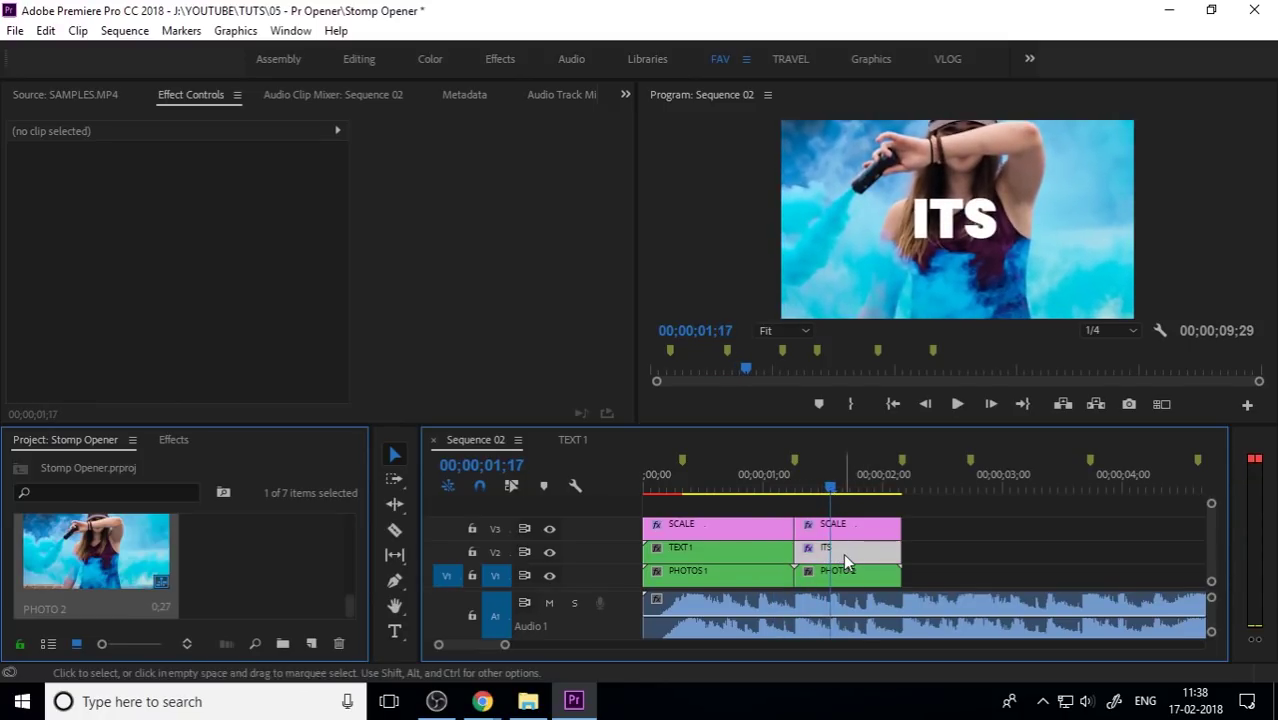
pyautogui.hotkey('ctrl', 'k')
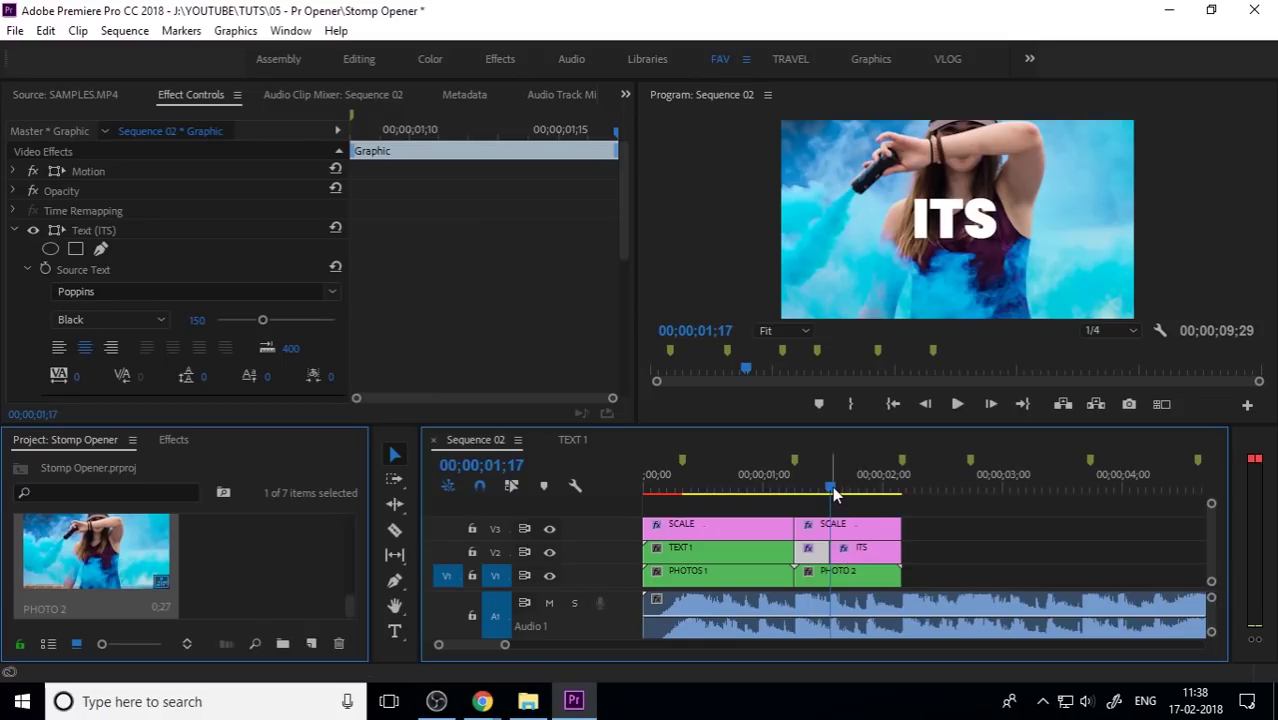
pyautogui.moveTo(830, 490); pyautogui.dragTo(872, 500)
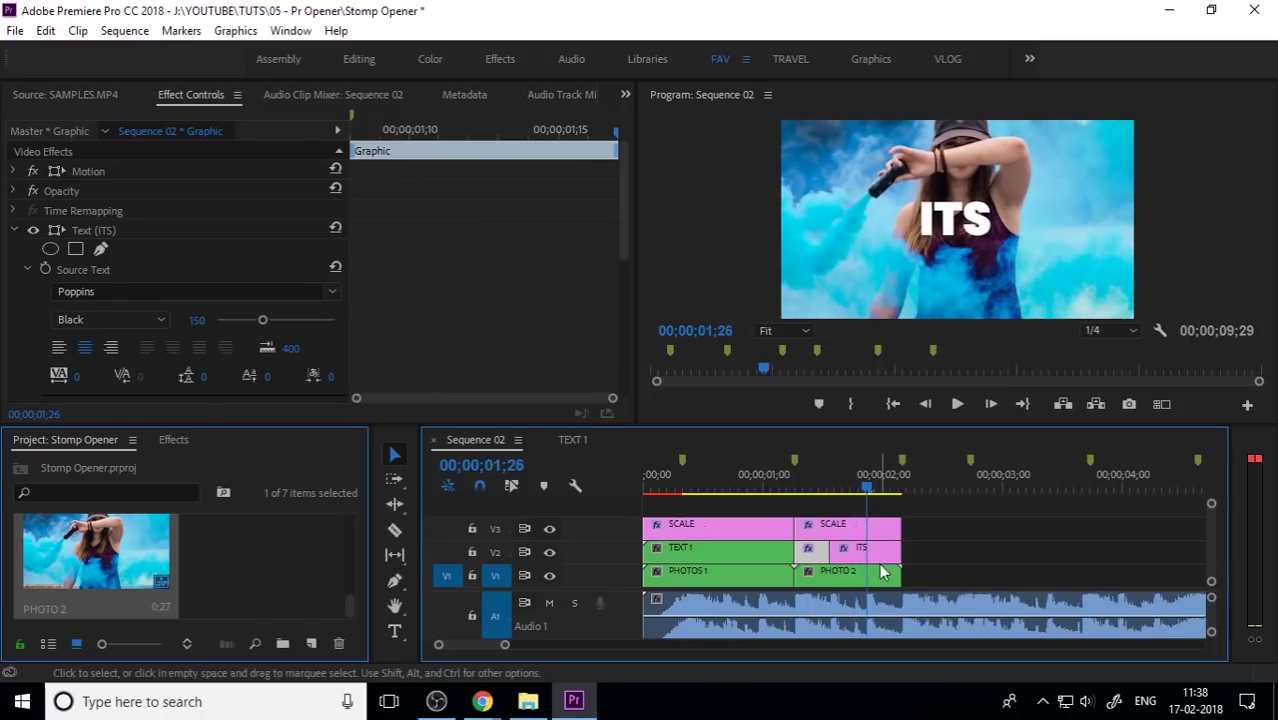
pyautogui.hotkey('ctrl', 'k')
pyautogui.click(879, 549)
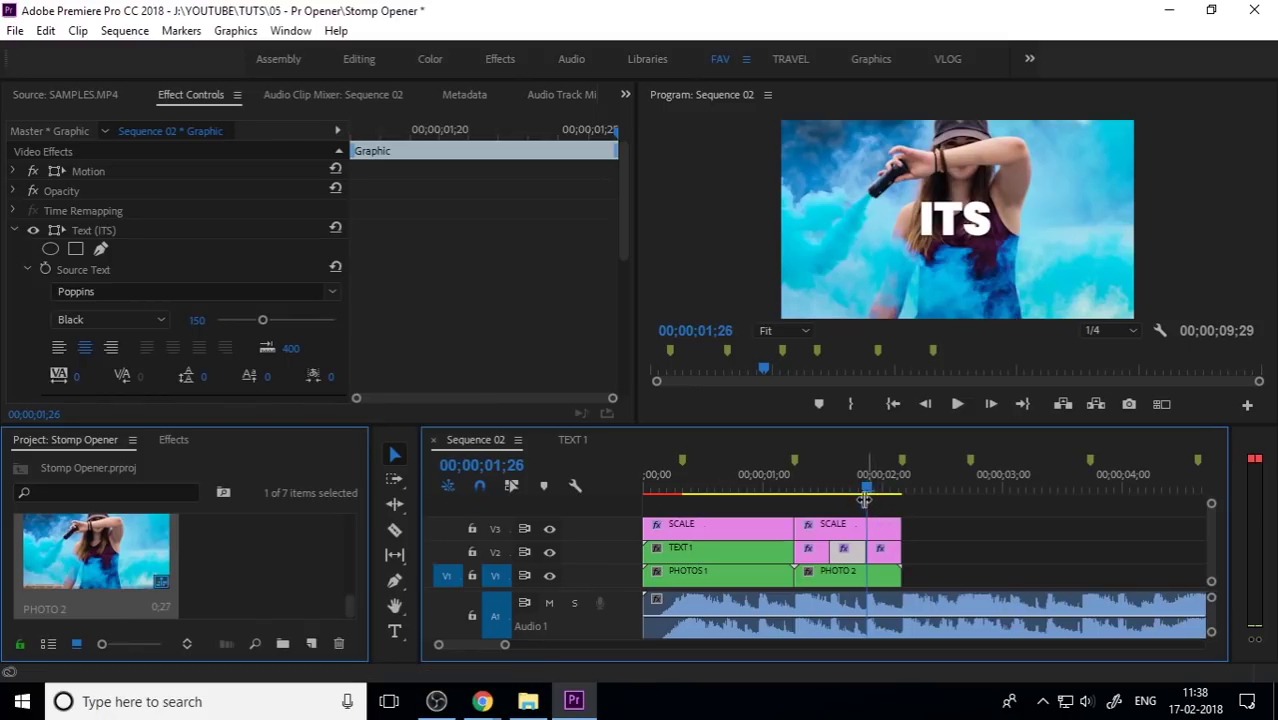
pyautogui.hotkey('shift', 'Left')
pyautogui.hotkey('shift', 'Left')
pyautogui.hotkey('shift', 'Left')
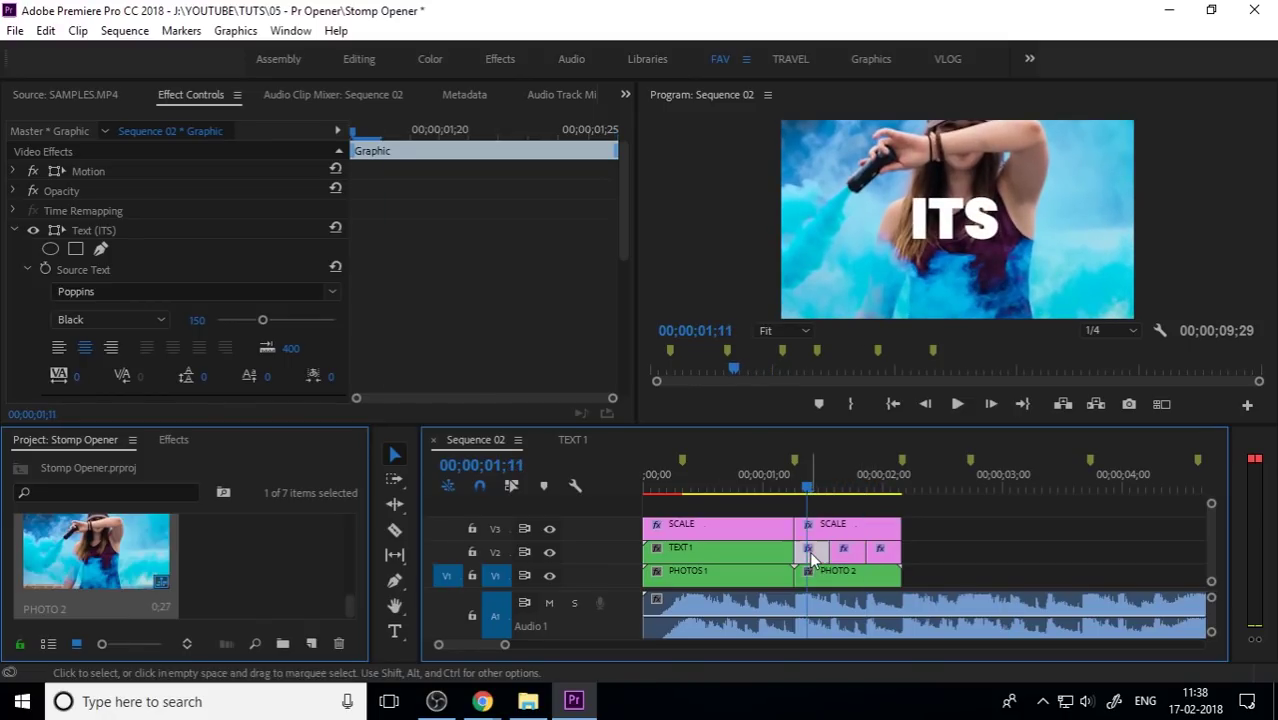
# Retype the title pieces with the Type tool to read 'A' and 'MOTION'.
pyautogui.click(812, 560)
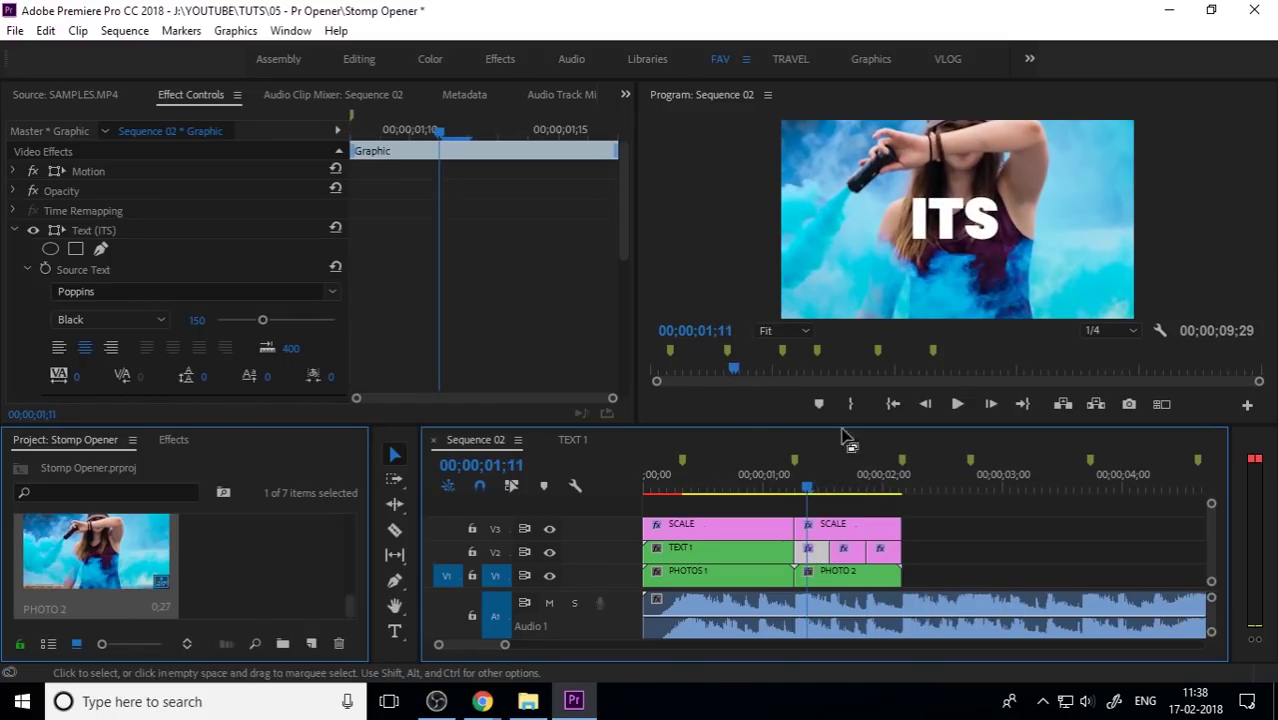
pyautogui.click(395, 629)
pyautogui.click(941, 205)
pyautogui.hotkey('ctrl', 'a')
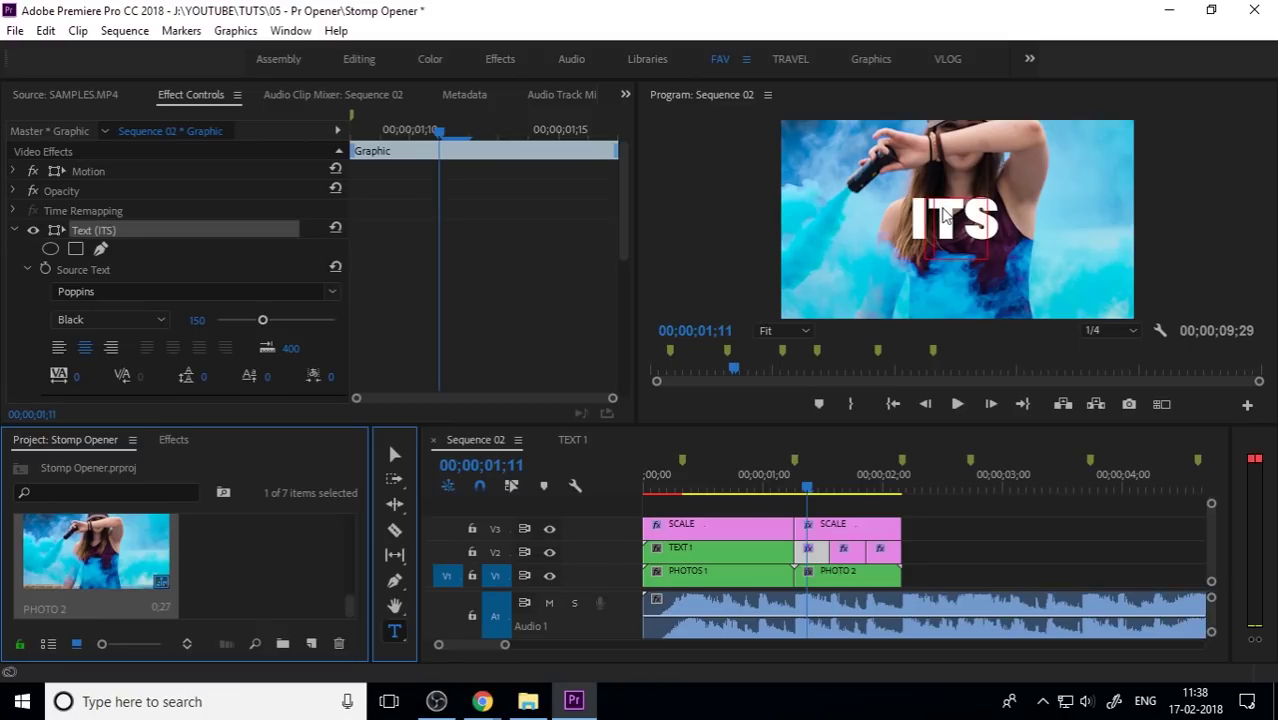
pyautogui.write('A')
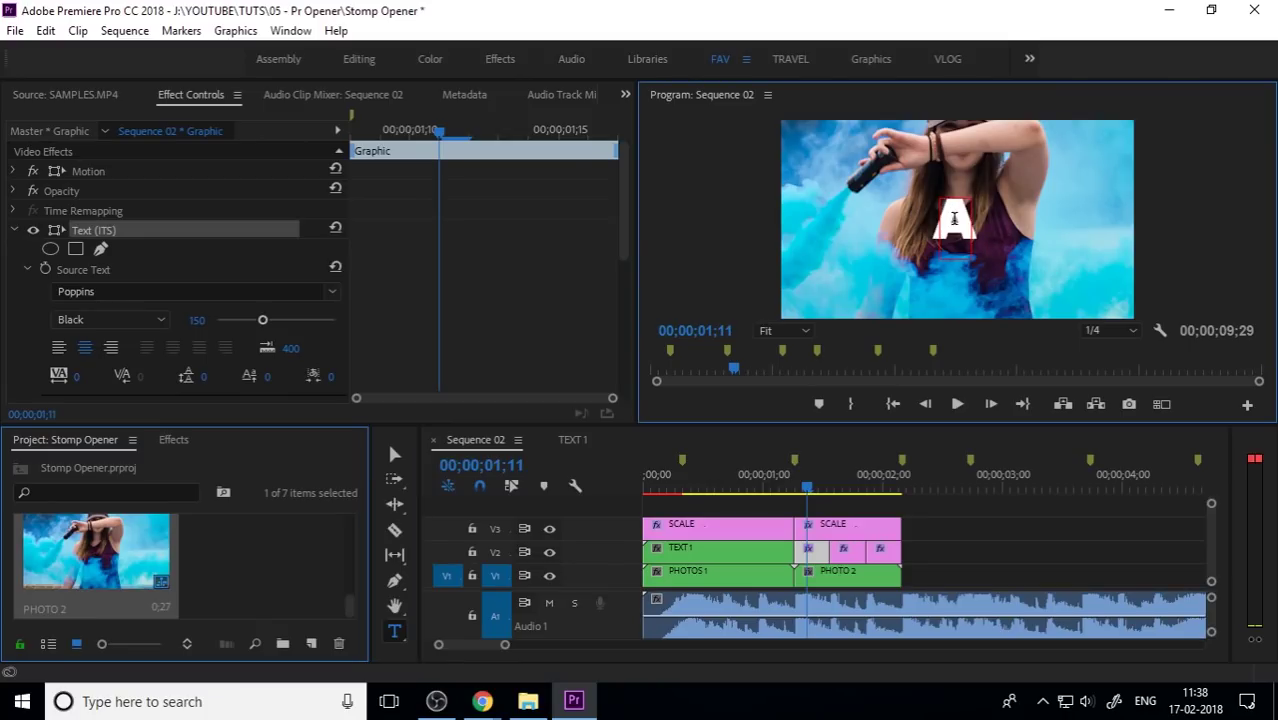
pyautogui.click(883, 474)
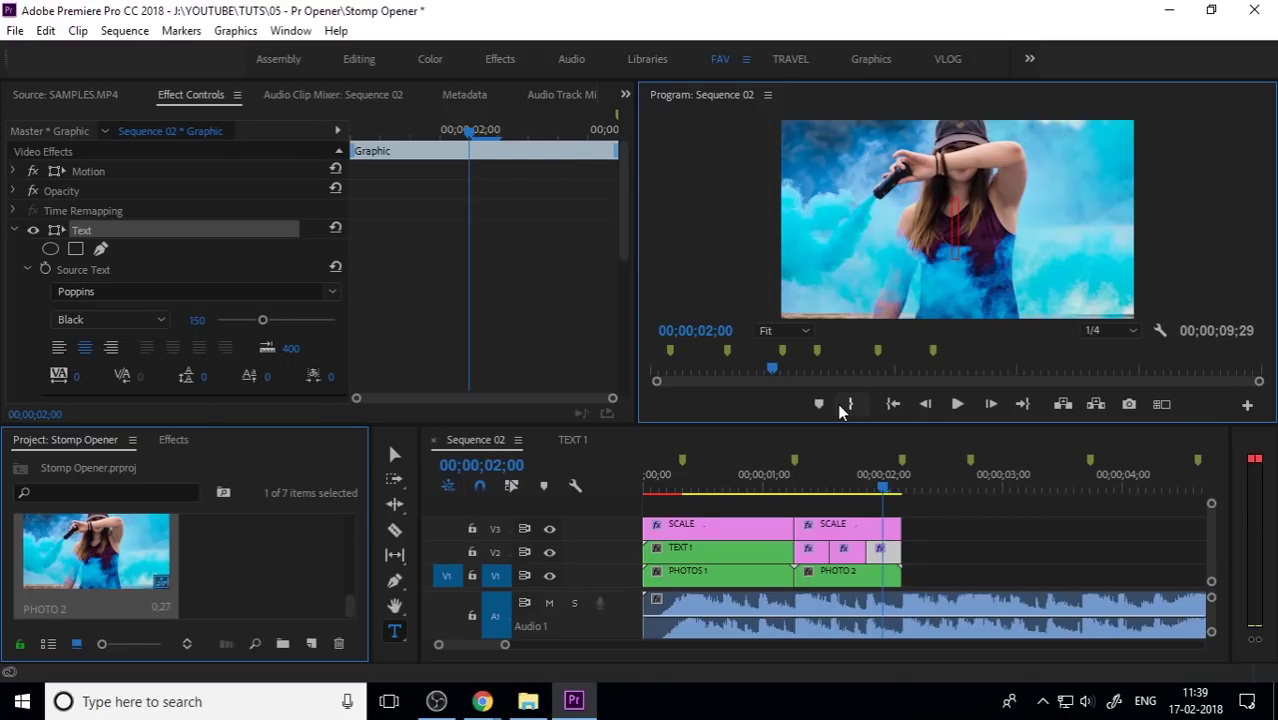
pyautogui.write('MOTION')
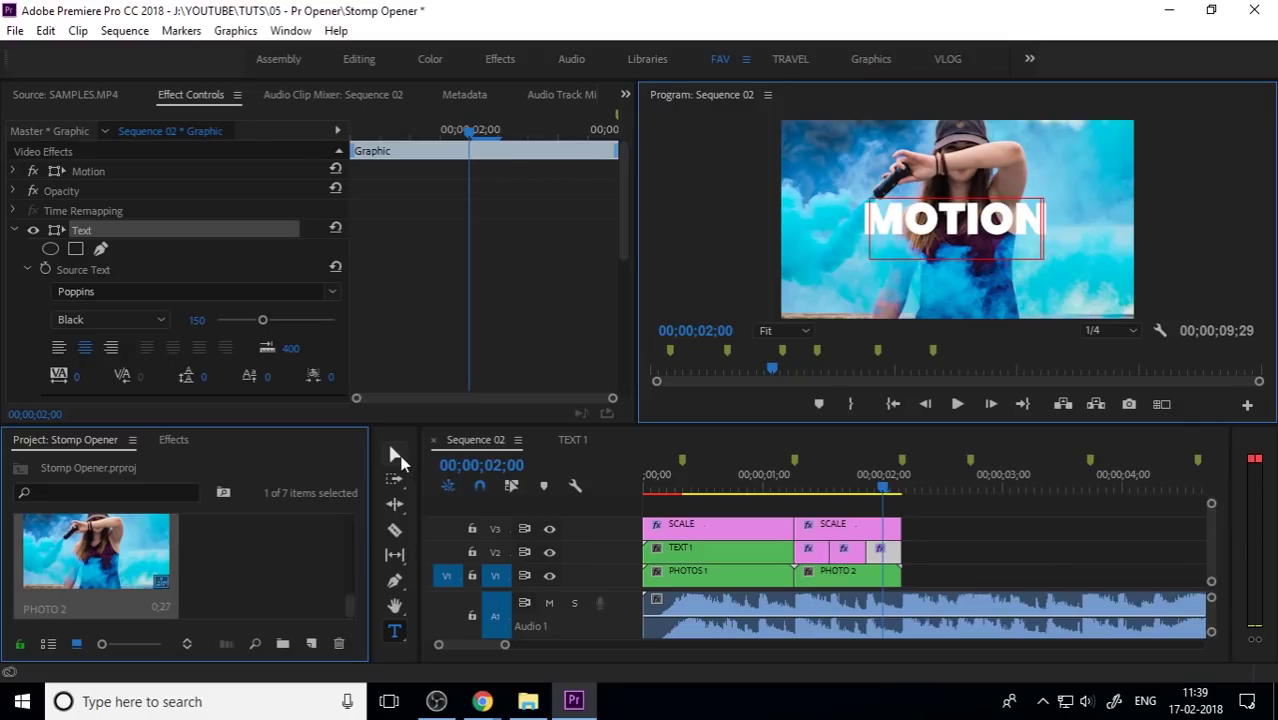
pyautogui.click(394, 453)
pyautogui.click(898, 517)
pyautogui.click(864, 474)
pyautogui.press('Home')
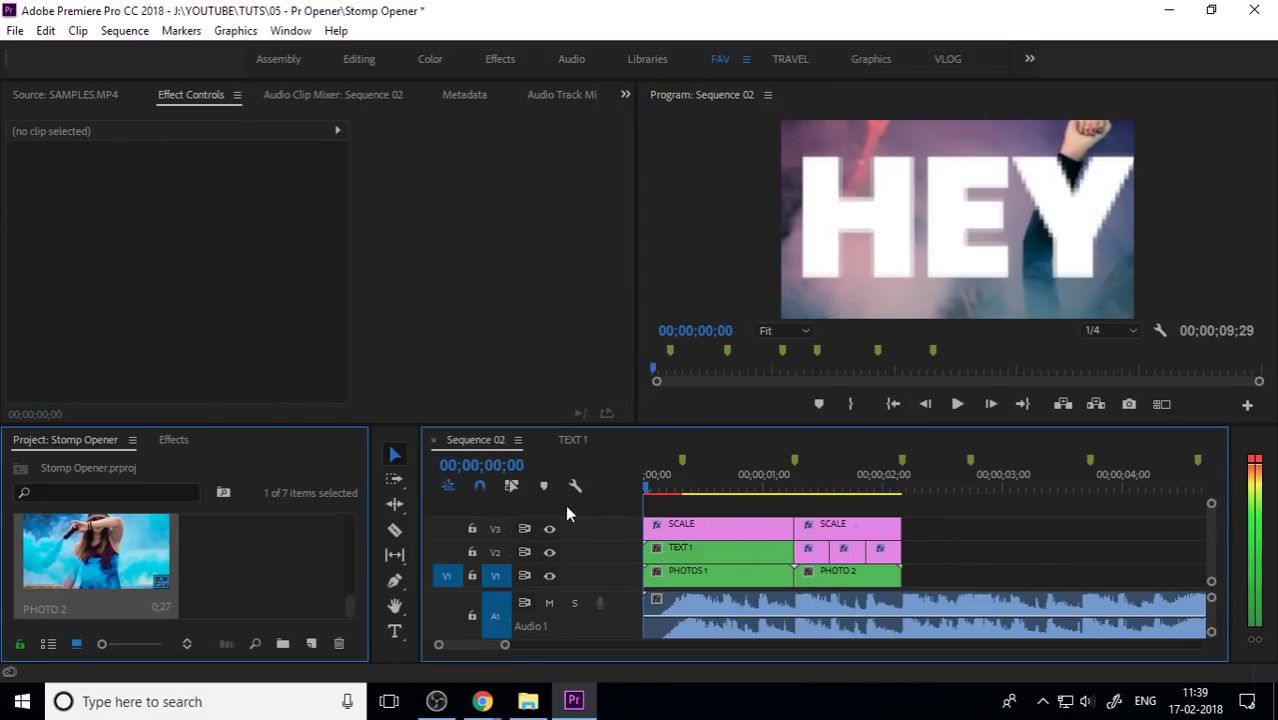
pyautogui.press('space')
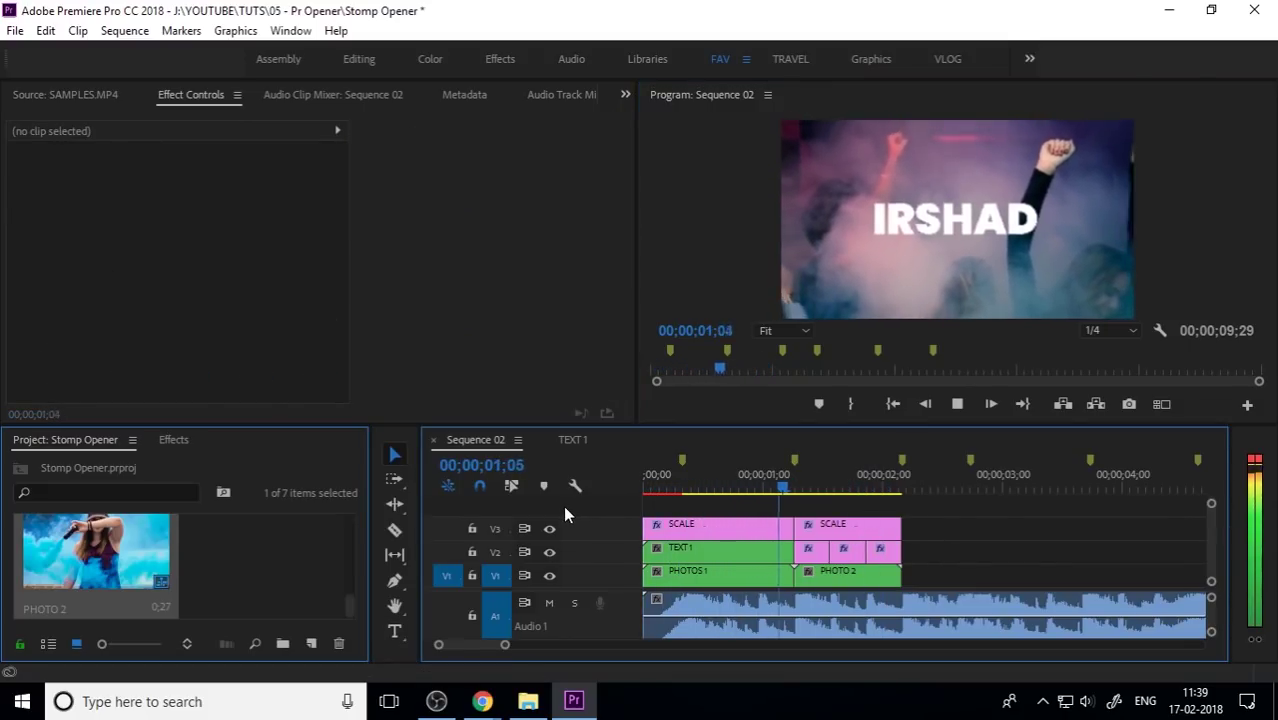
pyautogui.press('space')
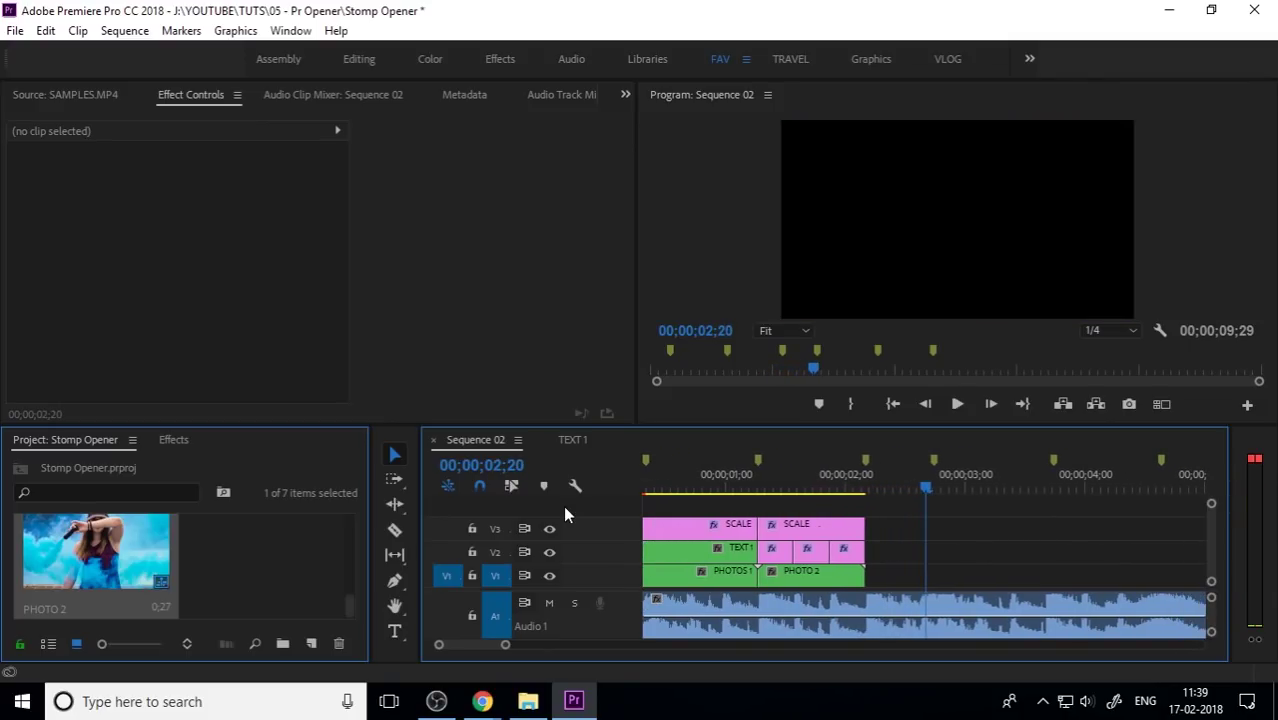
pyautogui.click(786, 487)
pyautogui.moveTo(791, 487); pyautogui.dragTo(620, 514)
pyautogui.press('space')
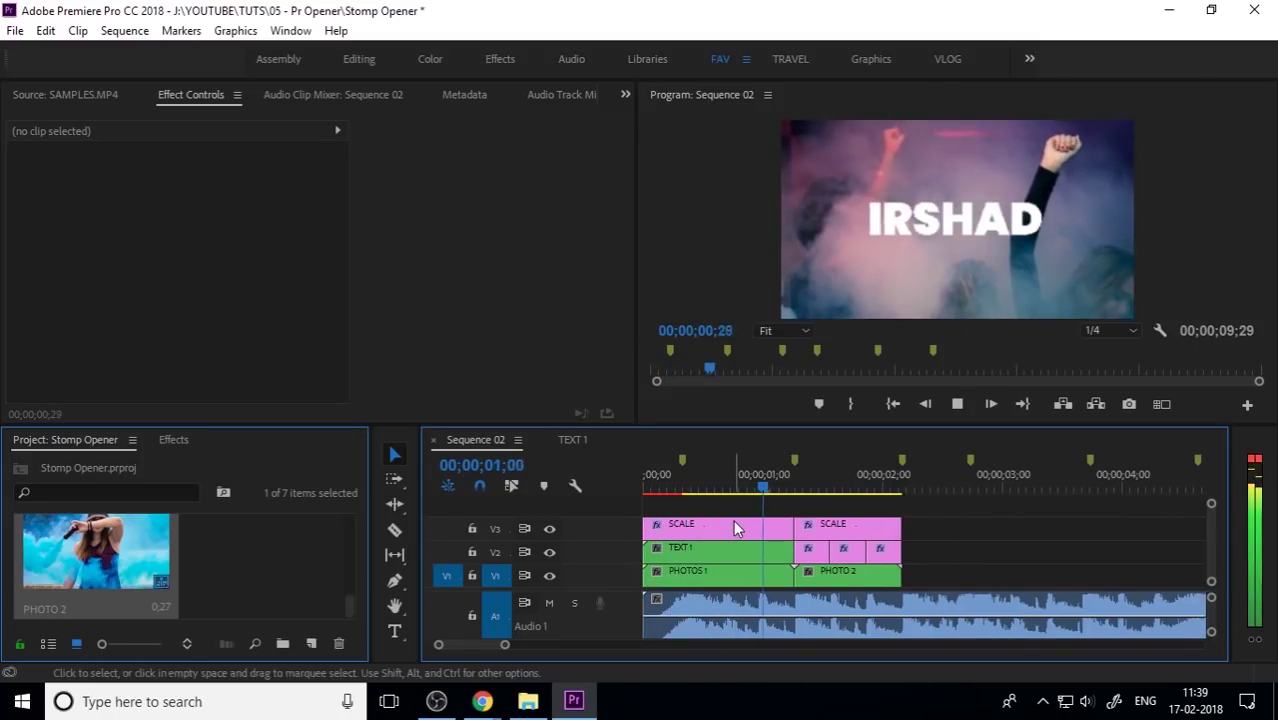
pyautogui.press('-')
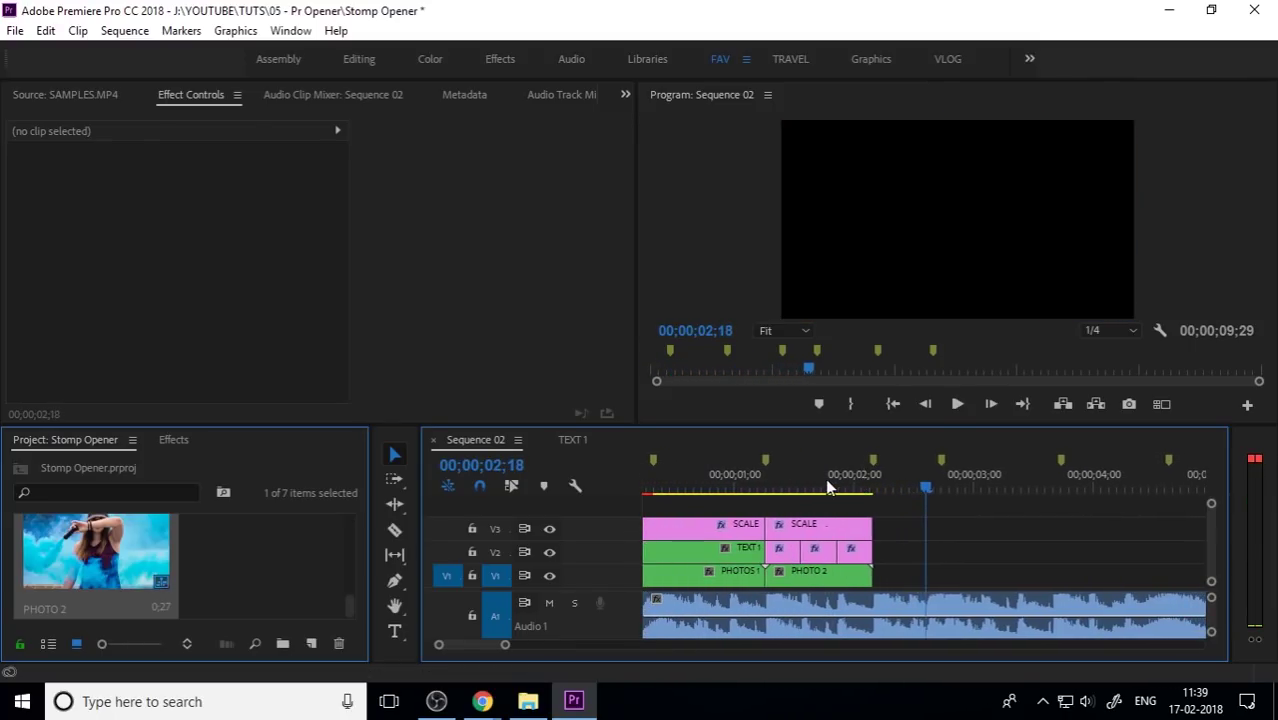
pyautogui.moveTo(825, 478); pyautogui.dragTo(852, 525)
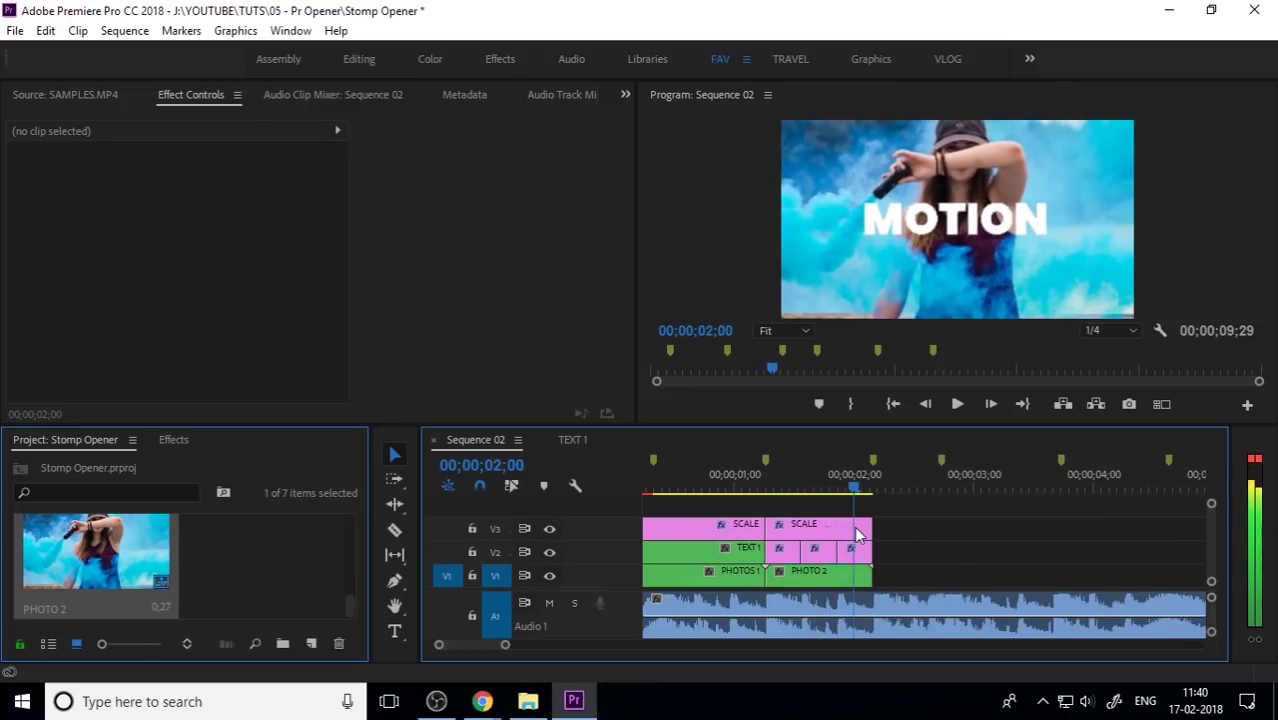
pyautogui.moveTo(855, 530); pyautogui.dragTo(804, 525)
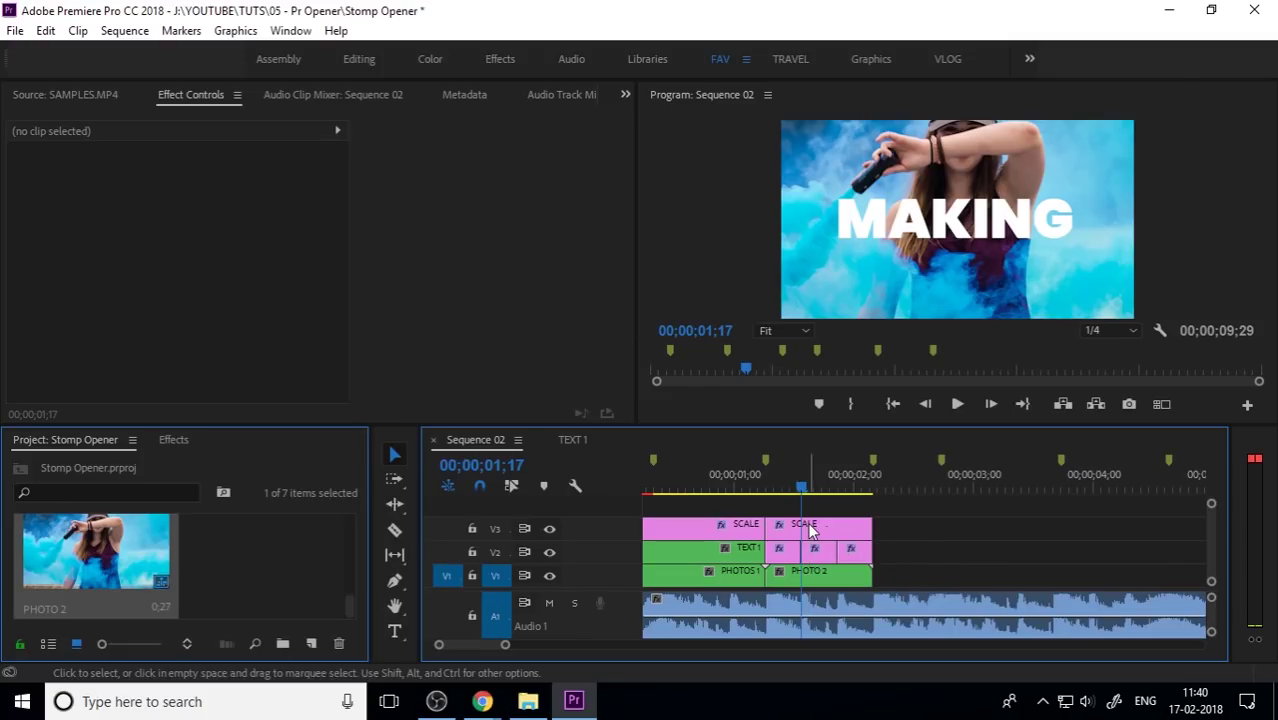
# Select the second SCALE clip on V3 and scrub its Scale easing from 132.8 to 101.0.
pyautogui.click(818, 530)
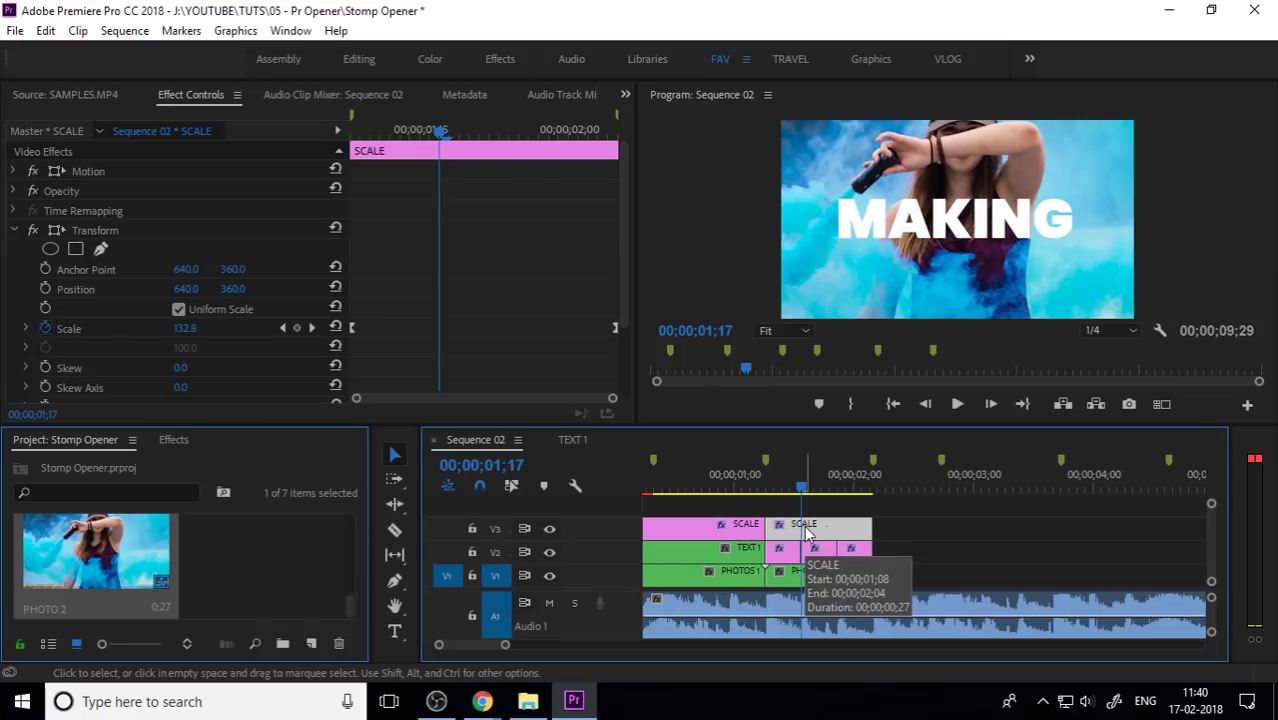
pyautogui.moveTo(802, 488); pyautogui.dragTo(871, 518)
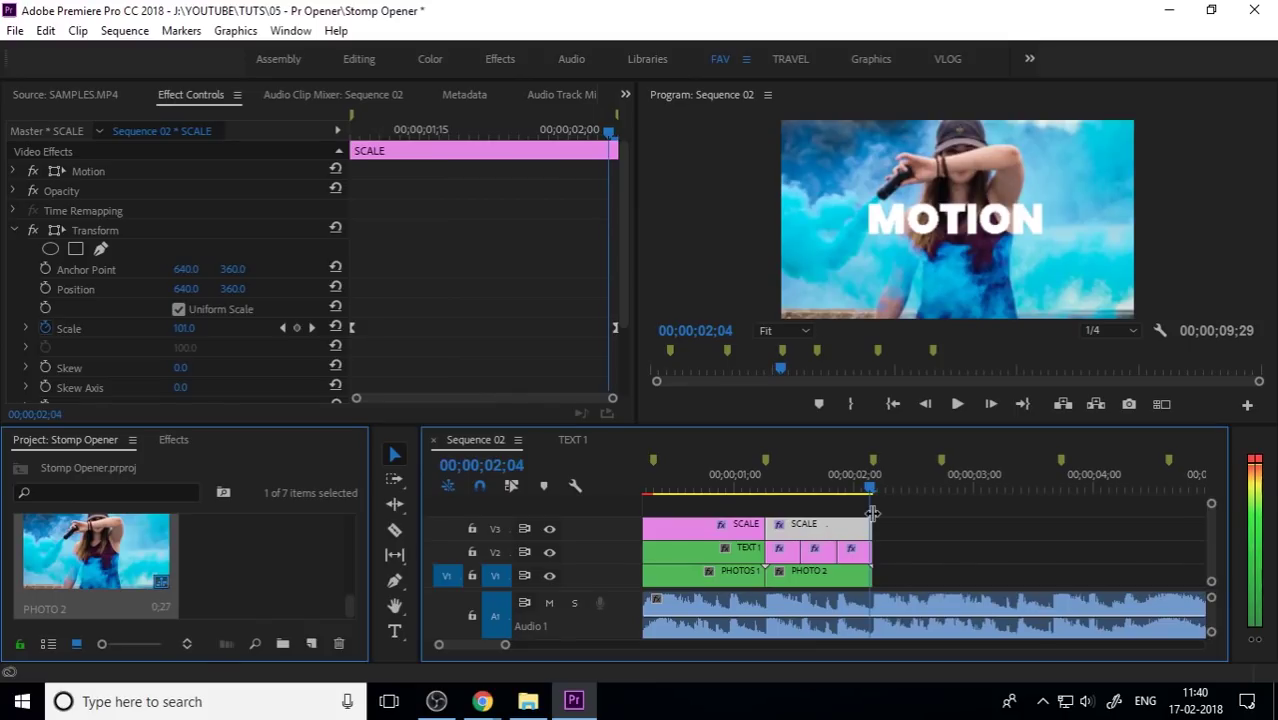
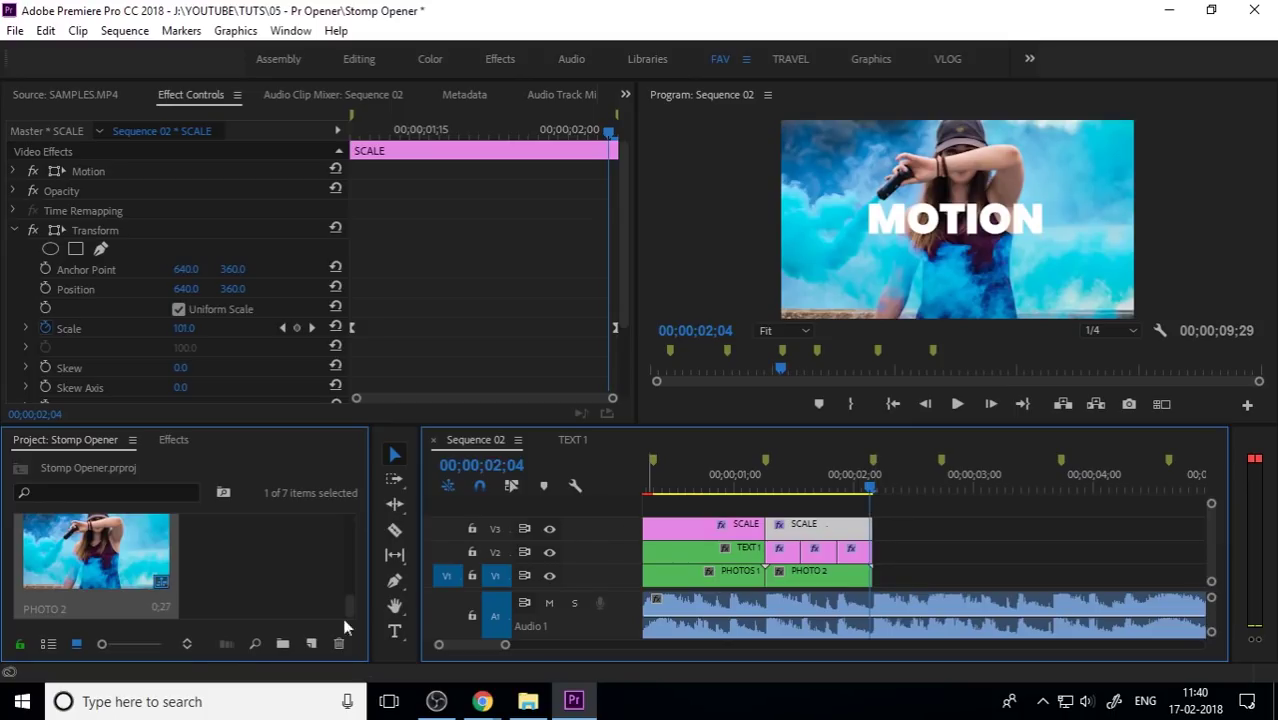
# Play back the word animation and stop at the MOTION frame.
pyautogui.click(311, 643)
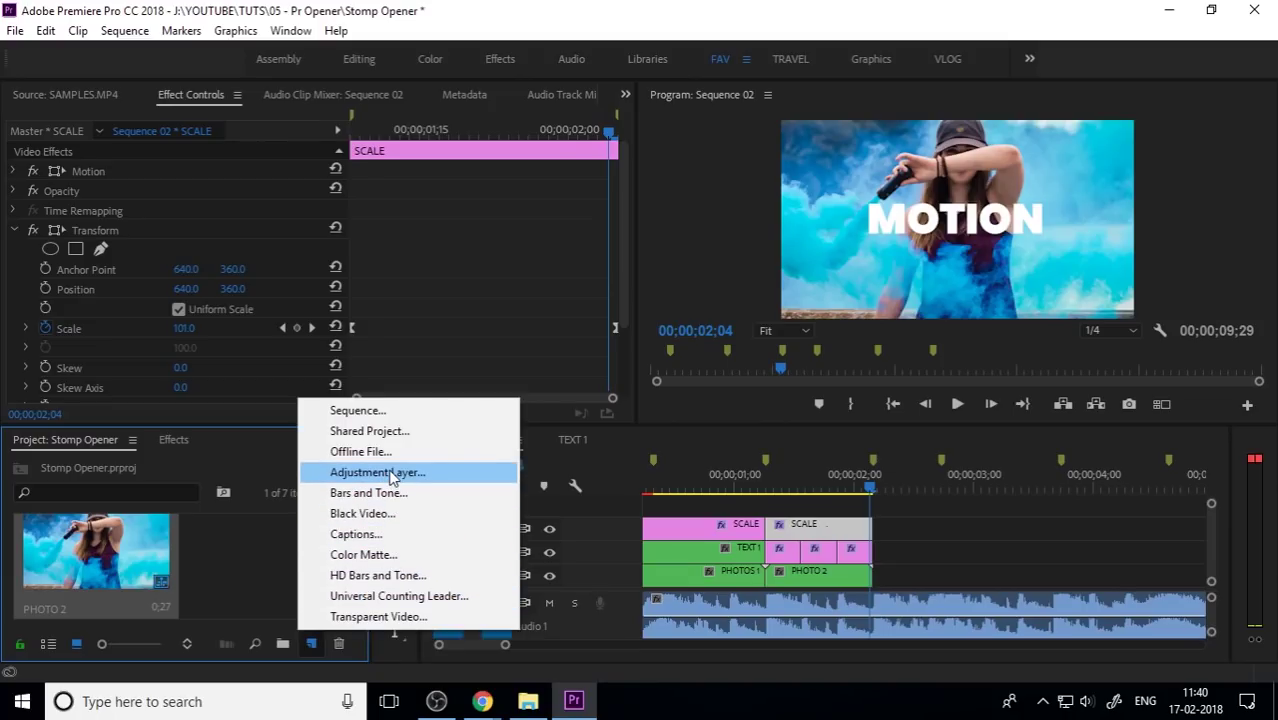
pyautogui.press('Escape')
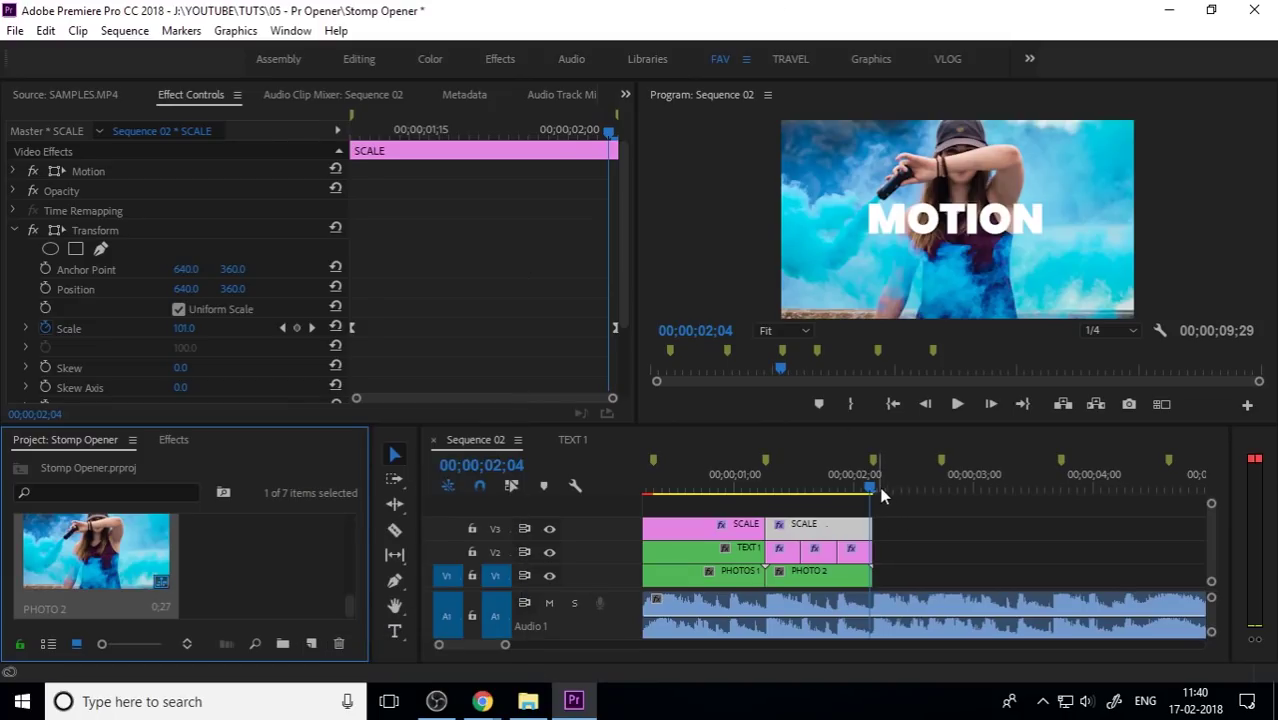
pyautogui.click(786, 500)
pyautogui.press('space')
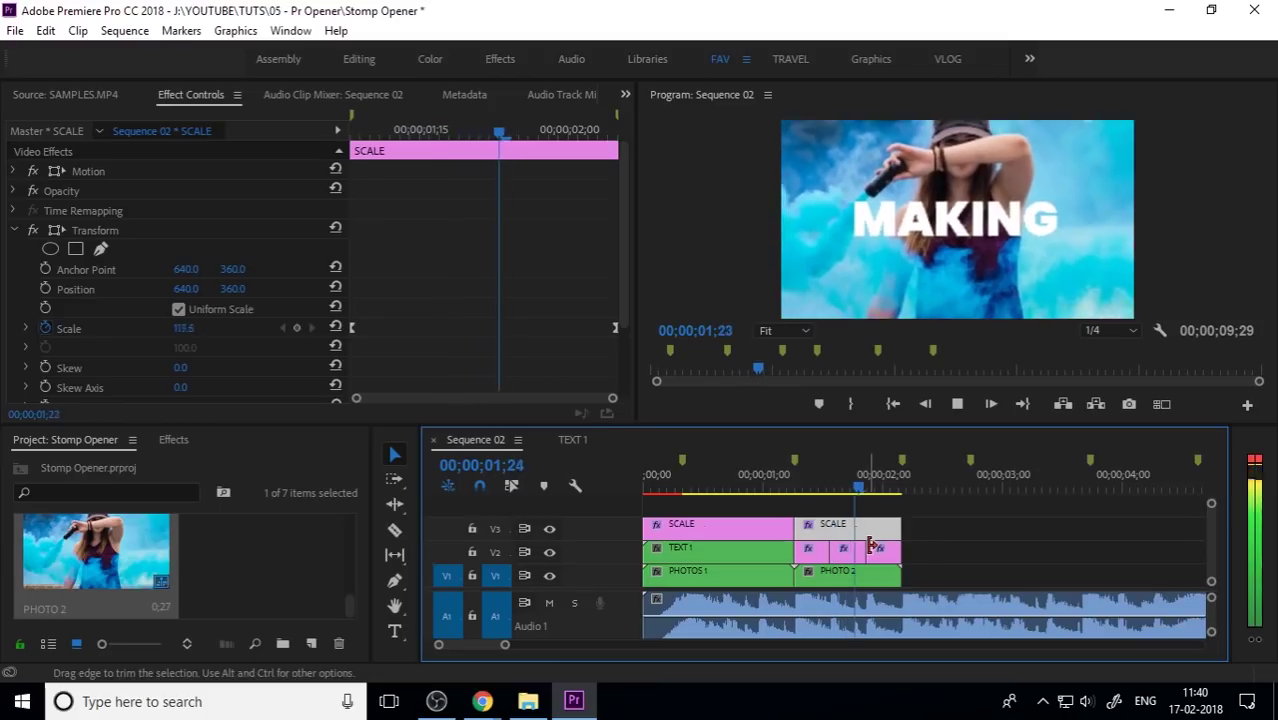
pyautogui.click(861, 487)
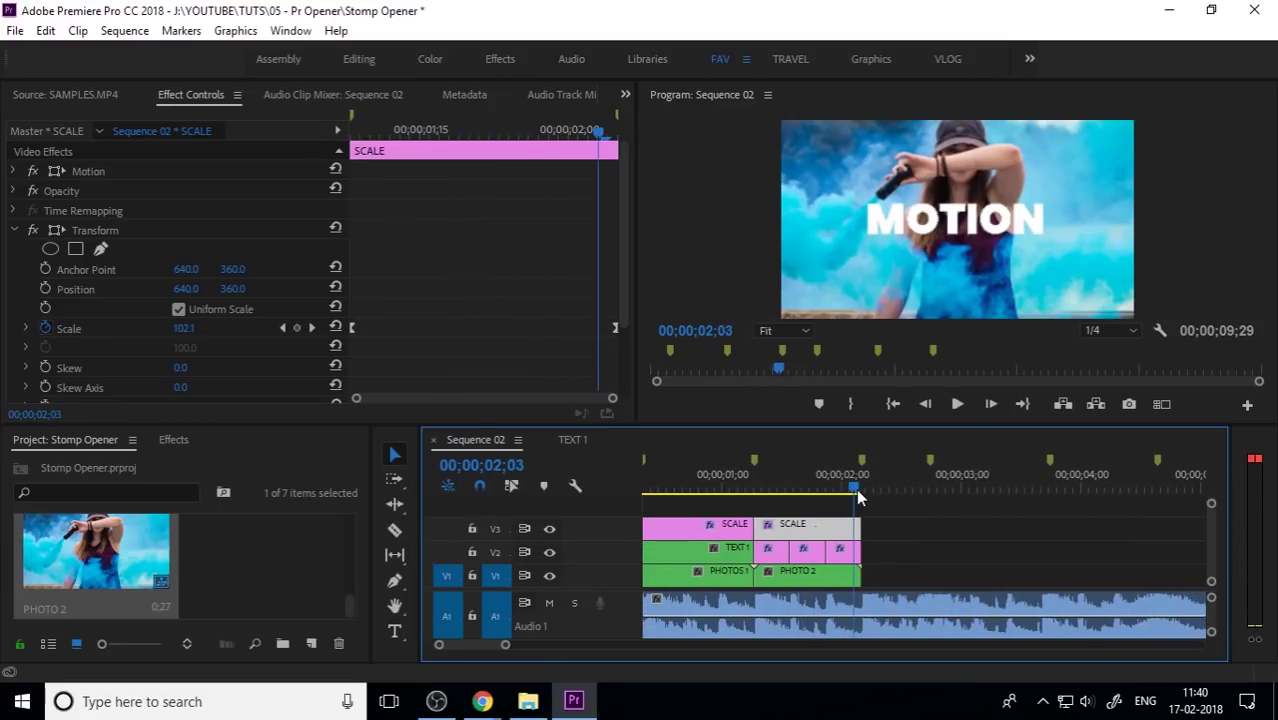
# Nest the word clips after TEXT 1 on V2 into a sequence named 'TEXT 2'.
pyautogui.moveTo(880, 557); pyautogui.dragTo(769, 549)
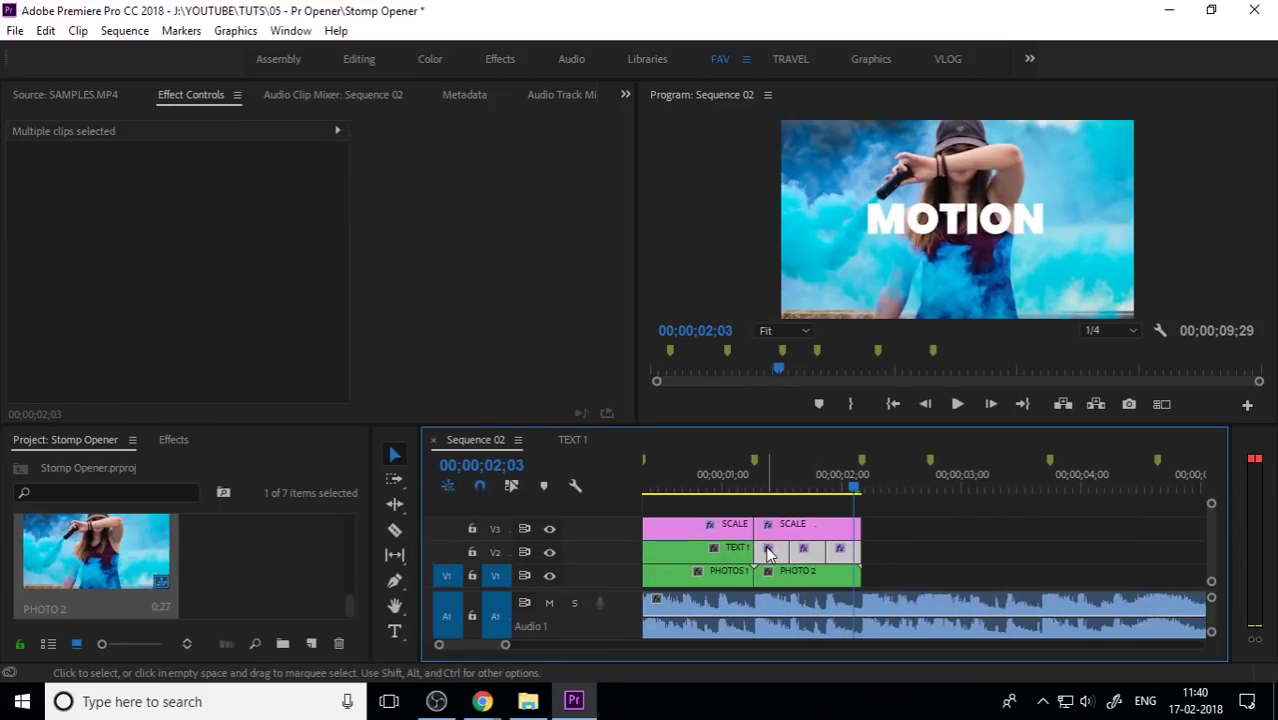
pyautogui.rightClick(769, 549)
pyautogui.click(848, 456)
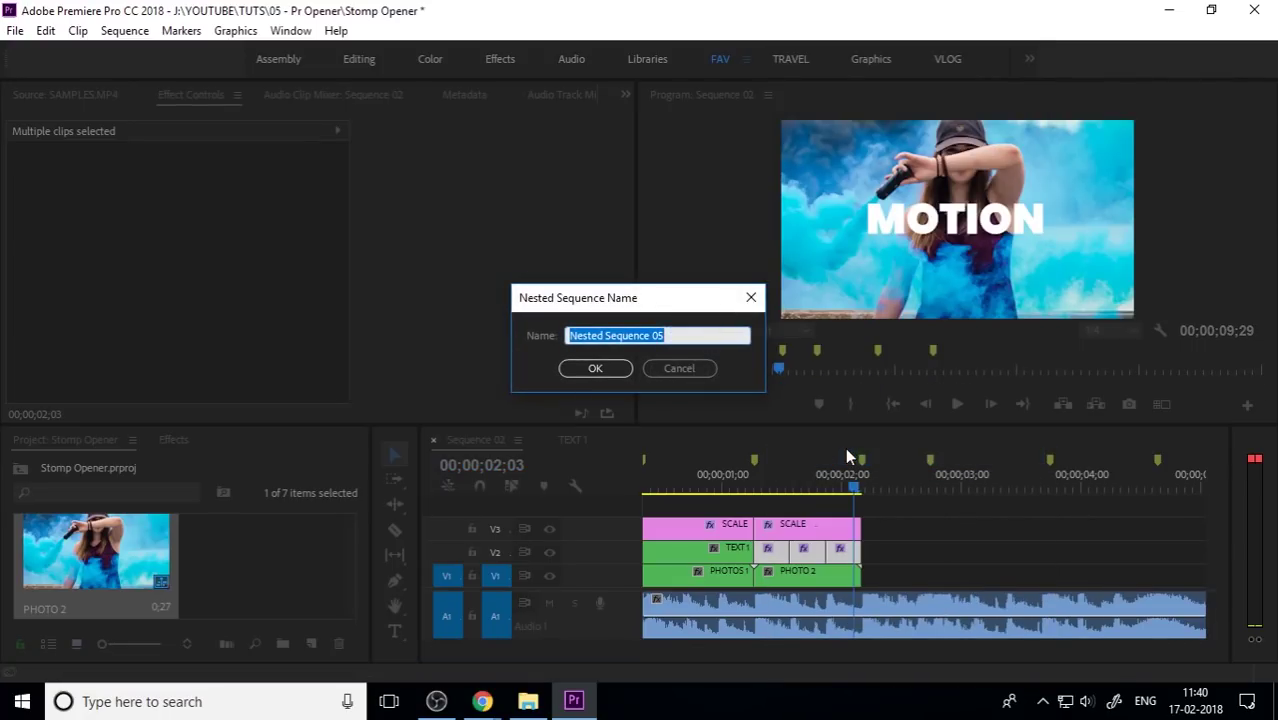
pyautogui.write('TEXT')
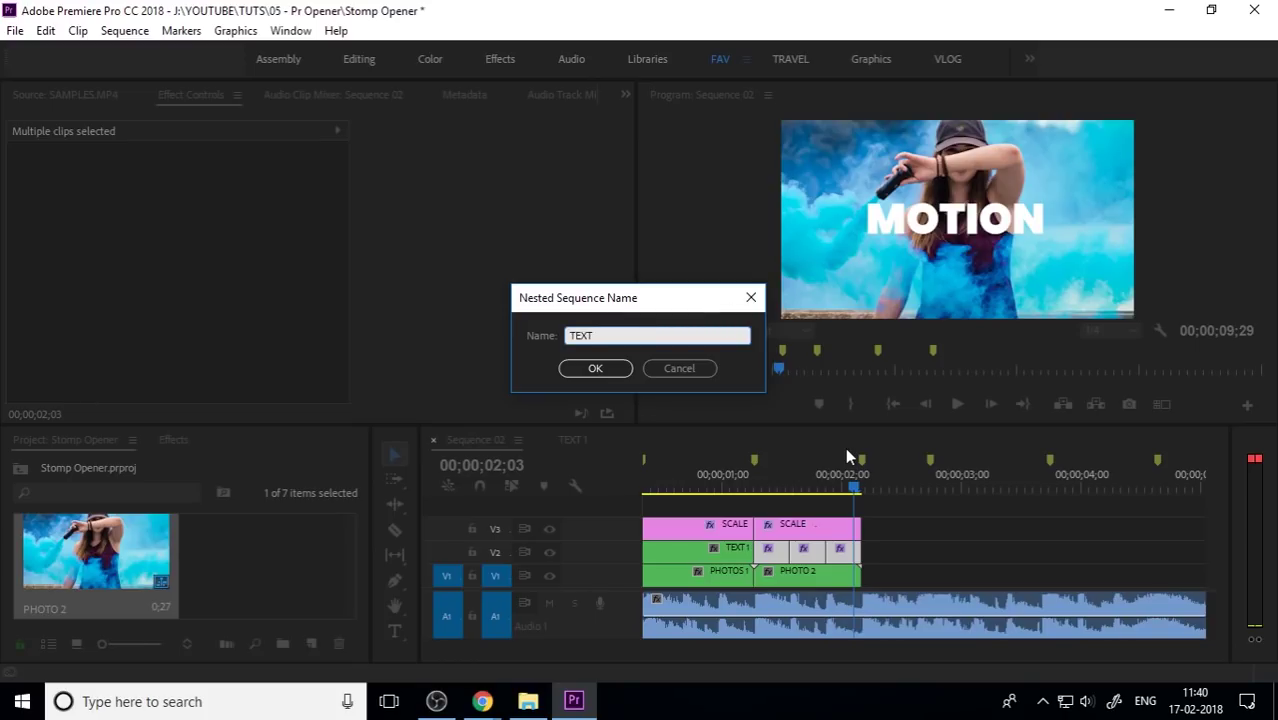
pyautogui.write(' 2')
pyautogui.press('Return')
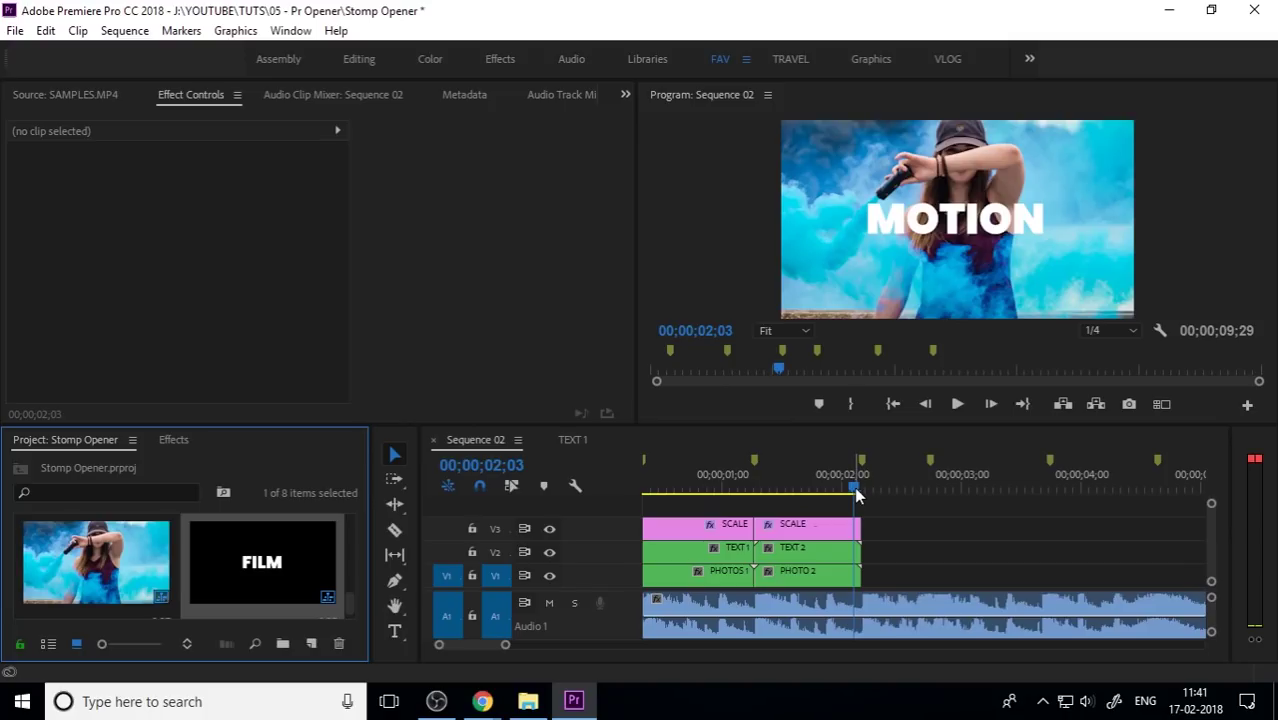
# From the PHOTOS bin, place 6.jpg on V1 directly after PHOTO 2.
pyautogui.moveTo(858, 486); pyautogui.dragTo(855, 522)
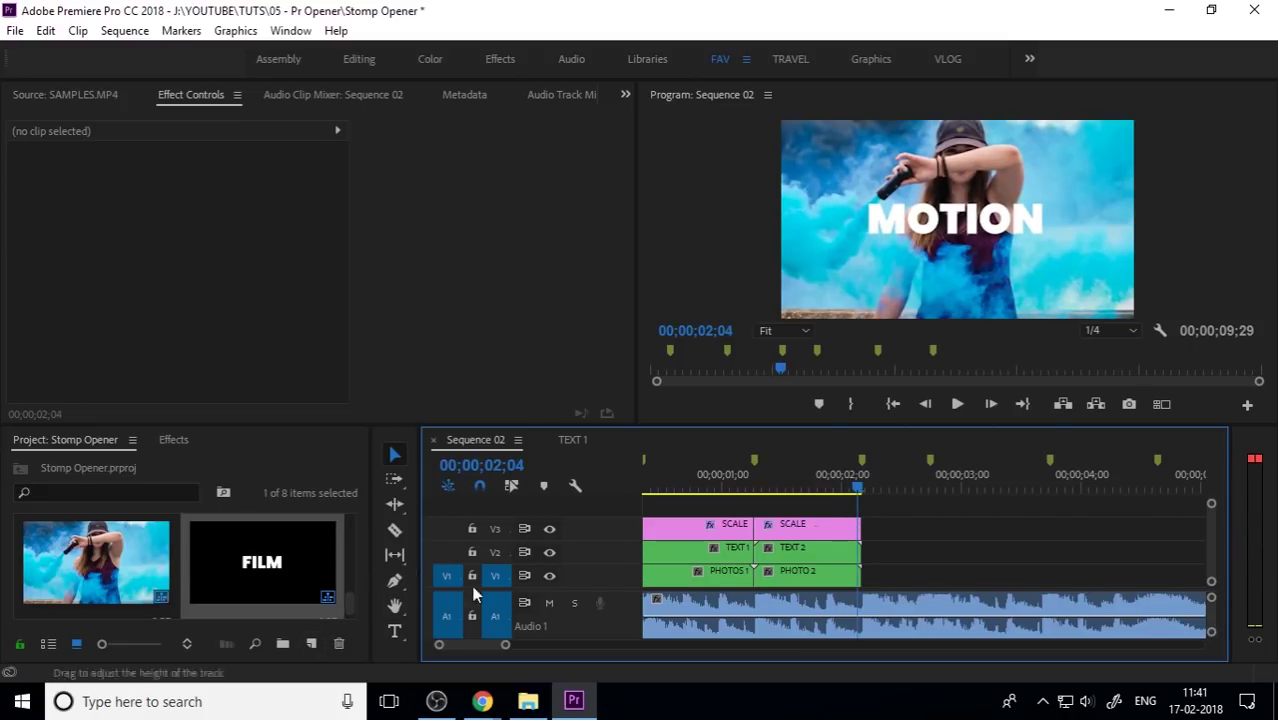
pyautogui.scroll(-3, 101, 582)
pyautogui.doubleClick(95, 548)
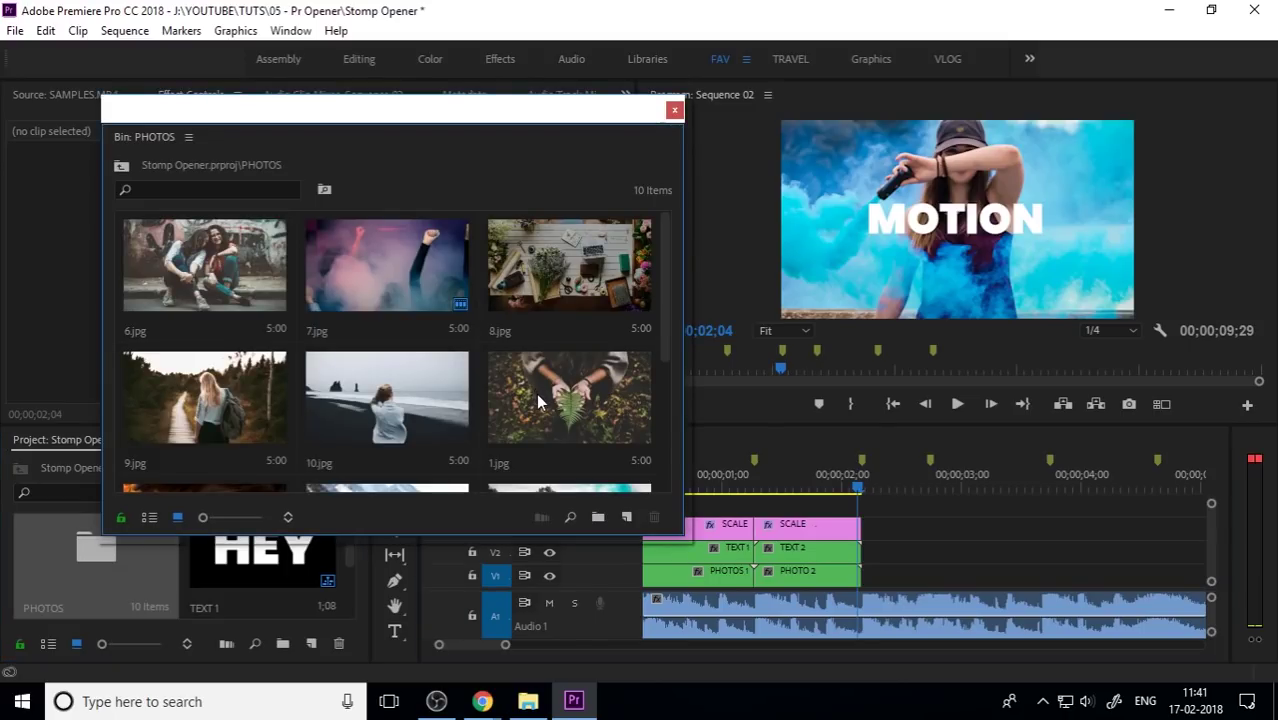
pyautogui.scroll(-1, 536, 398)
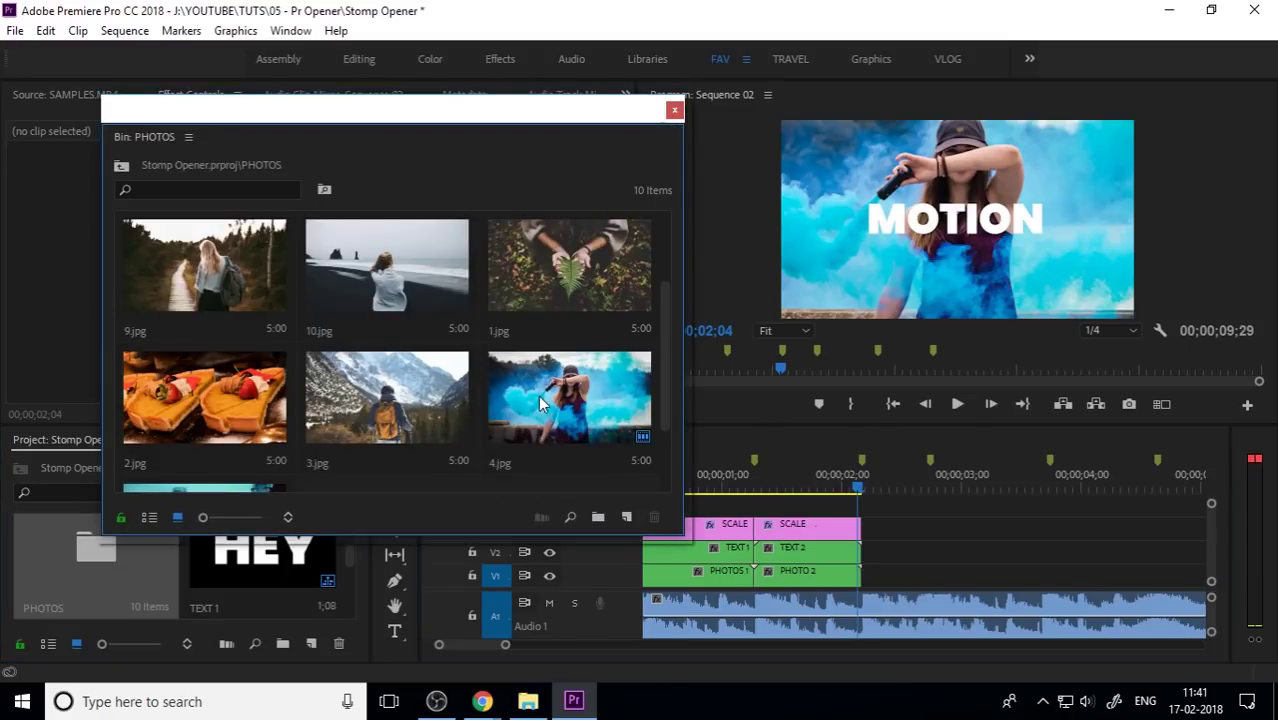
pyautogui.scroll(-1, 570, 402)
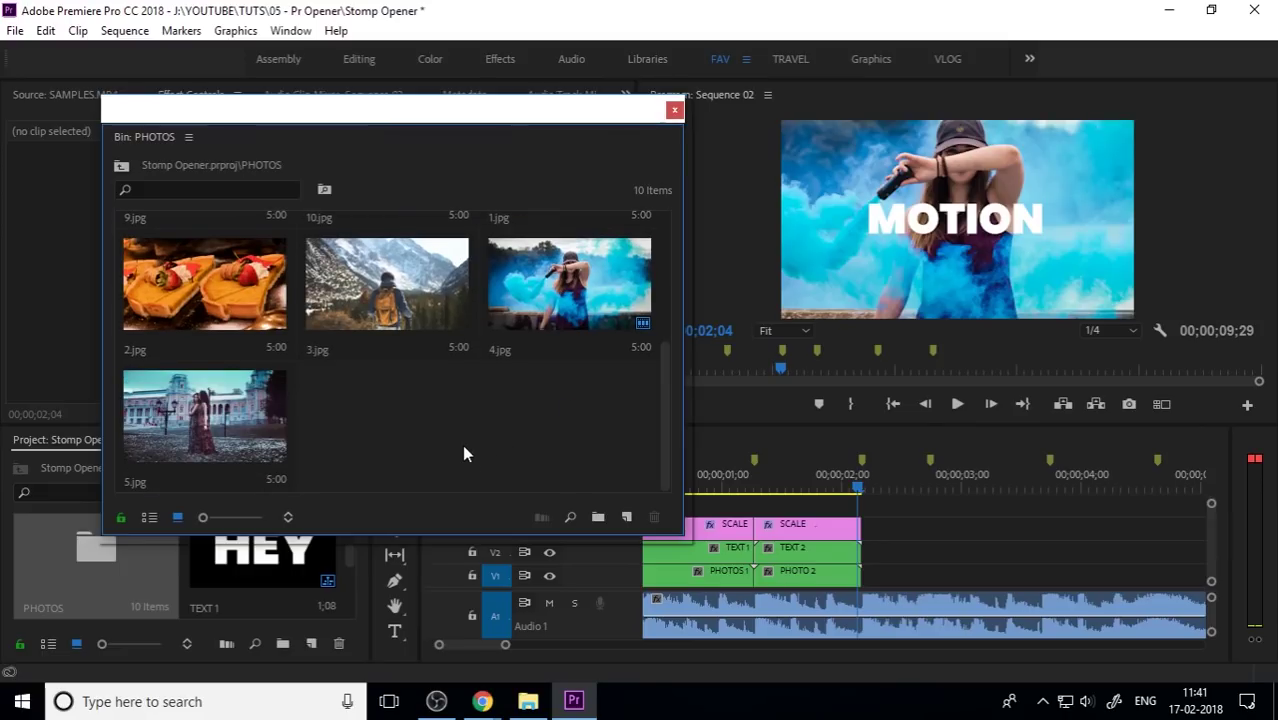
pyautogui.scroll(2, 464, 454)
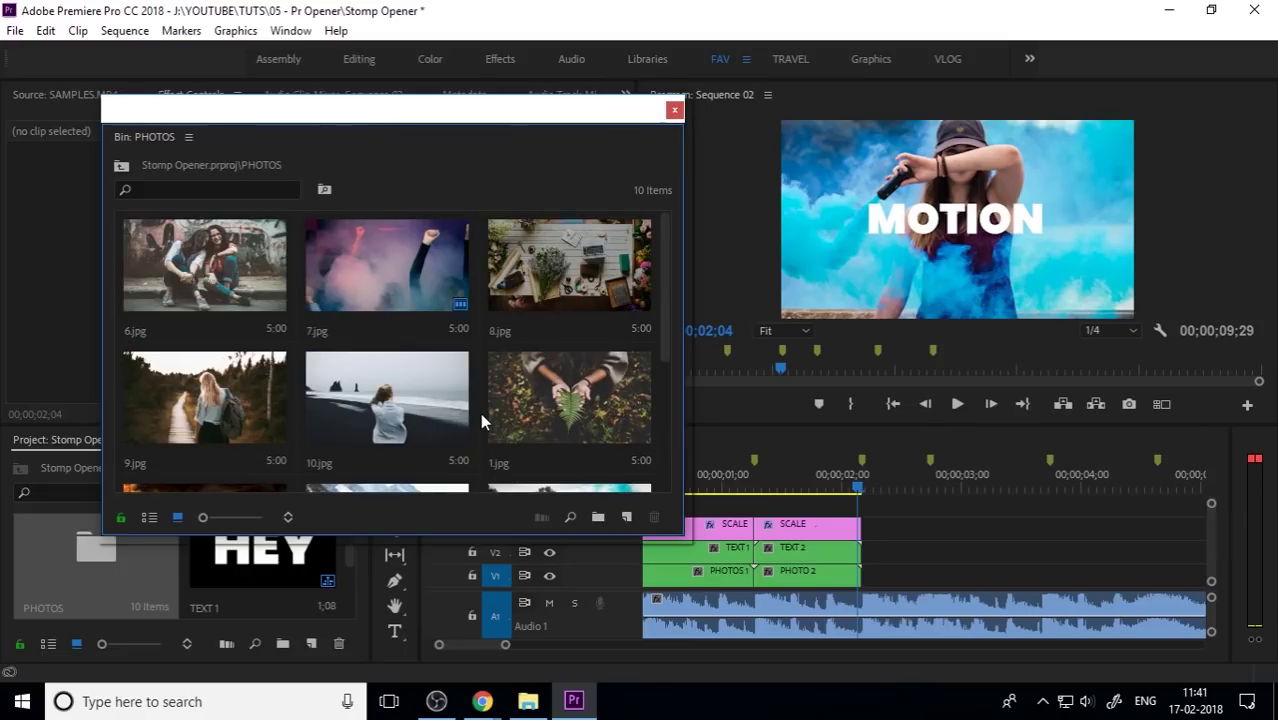
pyautogui.click(212, 298)
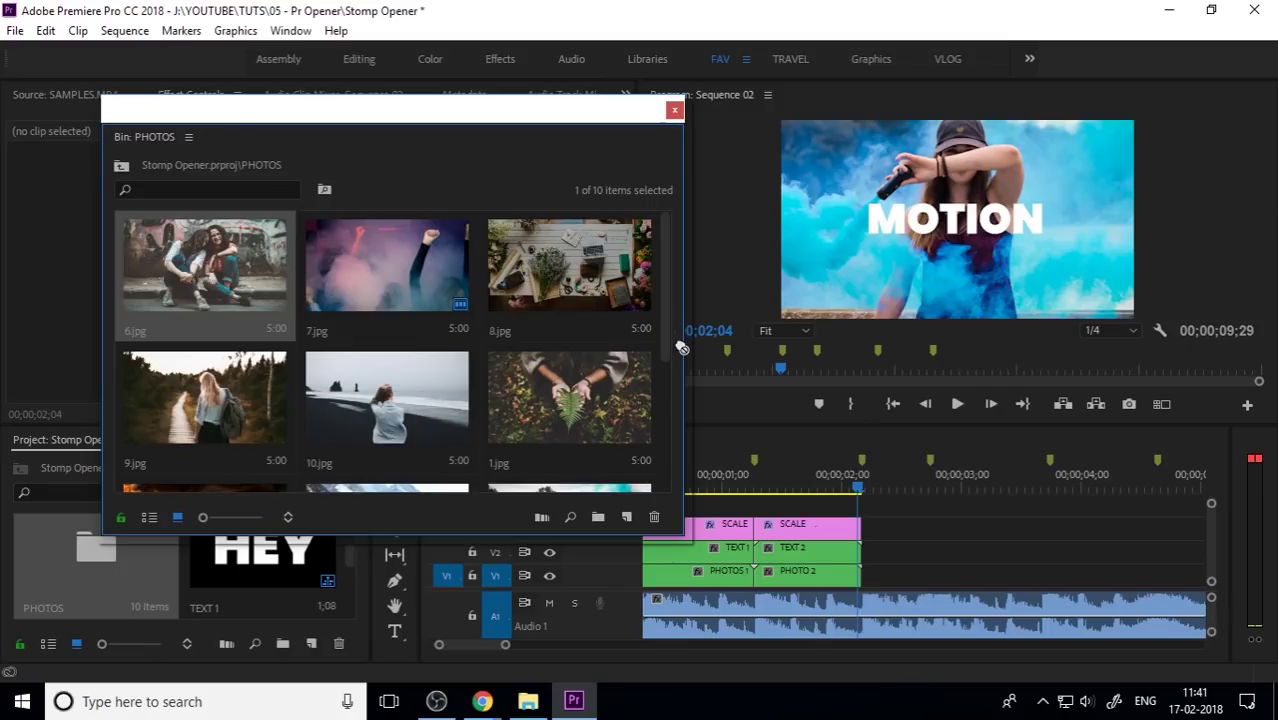
pyautogui.moveTo(919, 493); pyautogui.dragTo(880, 571)
# Close the PHOTOS bin window and trim 6.jpg to end near the 02;18 playhead.
pyautogui.click(675, 110)
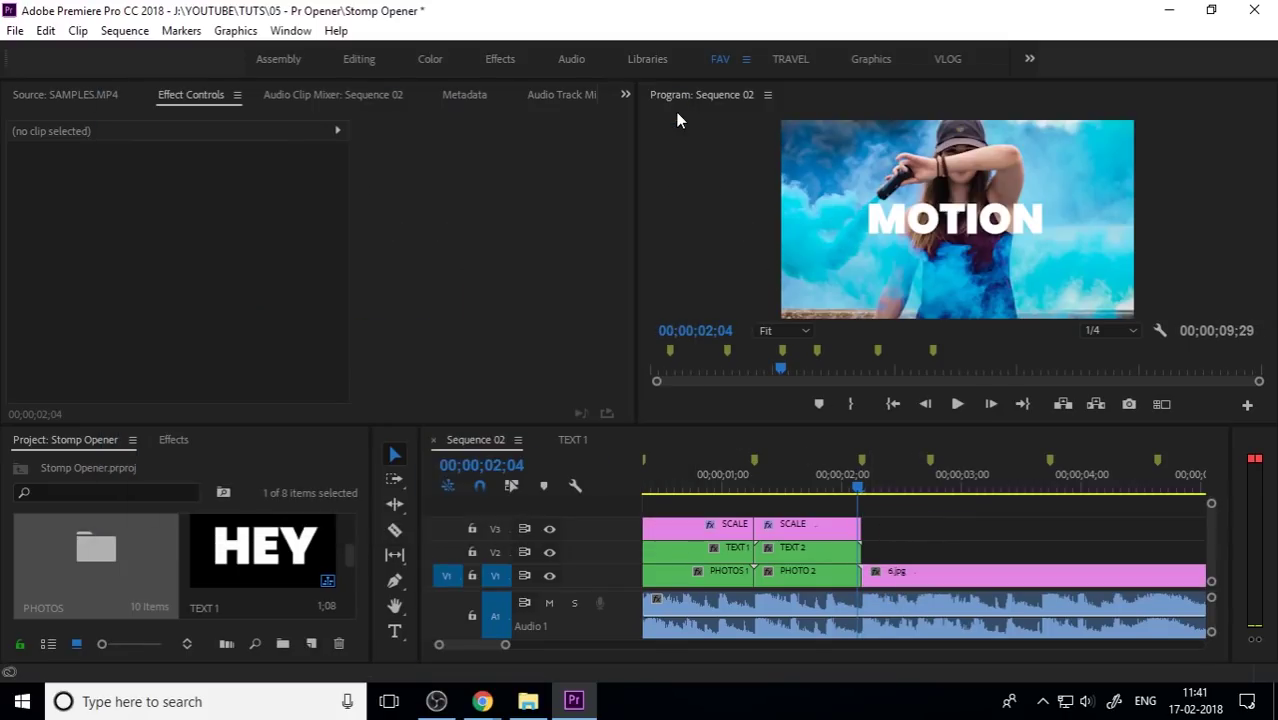
pyautogui.click(913, 474)
pyautogui.press('-')
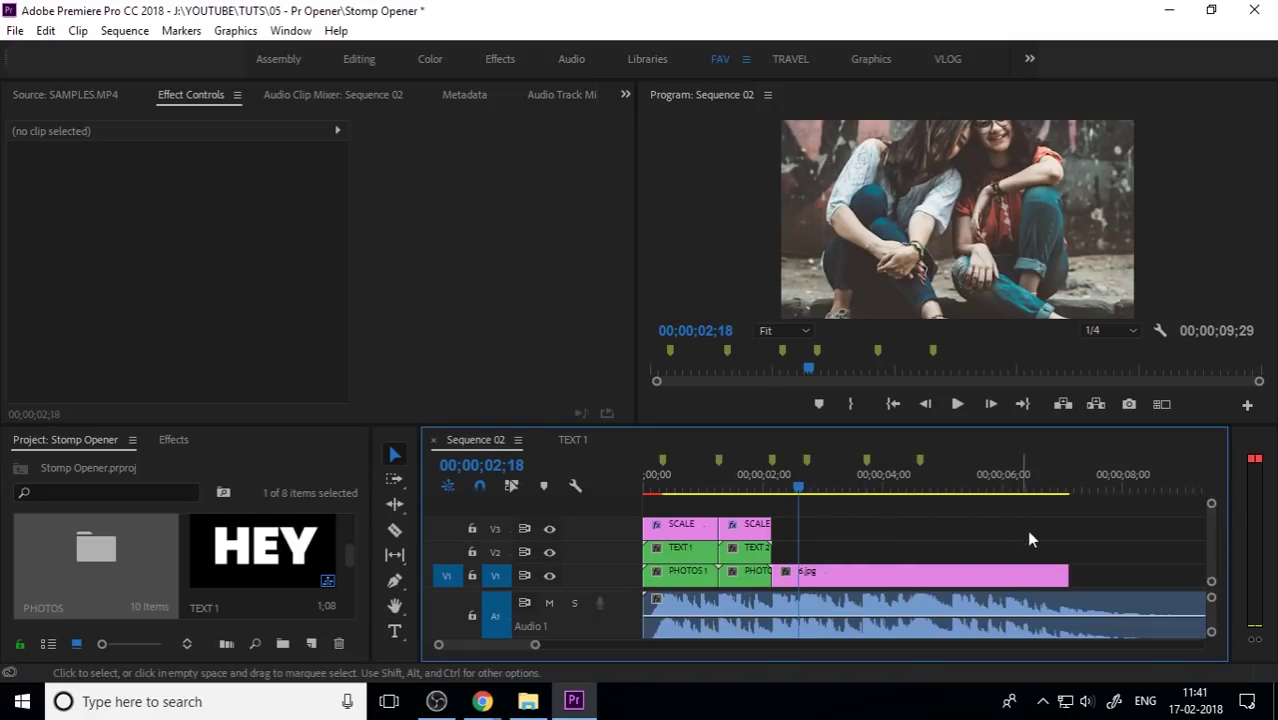
pyautogui.moveTo(1057, 580); pyautogui.dragTo(806, 575)
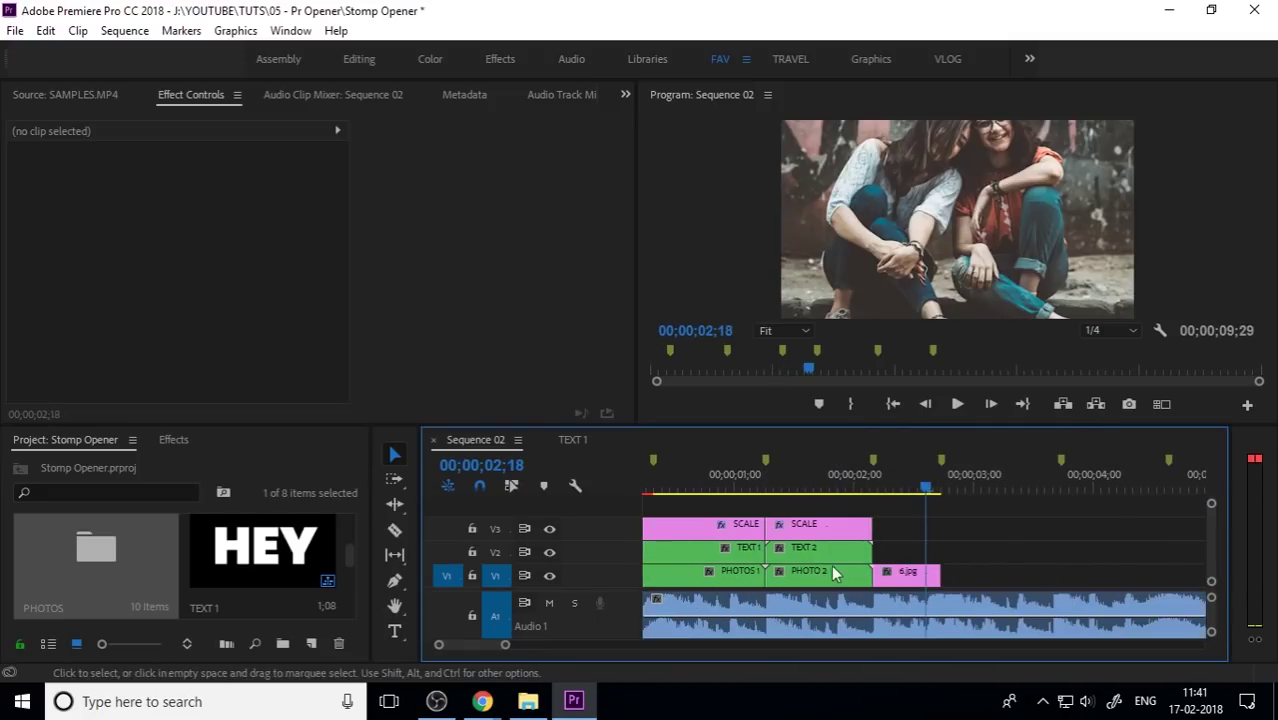
pyautogui.press('=')
pyautogui.moveTo(879, 481)
pyautogui.mouseDown()
pyautogui.moveTo(803, 487)
pyautogui.moveTo(861, 487)
pyautogui.mouseUp()
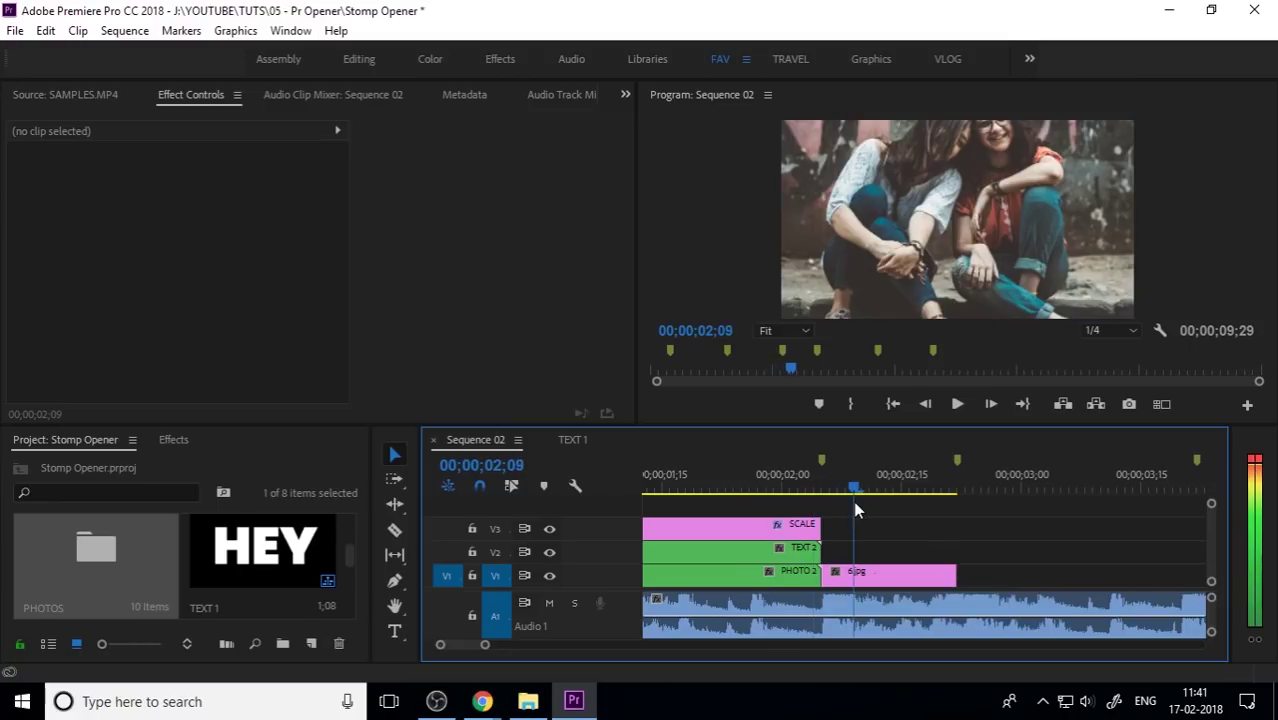
# Scale 4.jpg inside the PHOTO 2 nest to frame size, then return to Sequence 02.
pyautogui.click(759, 487)
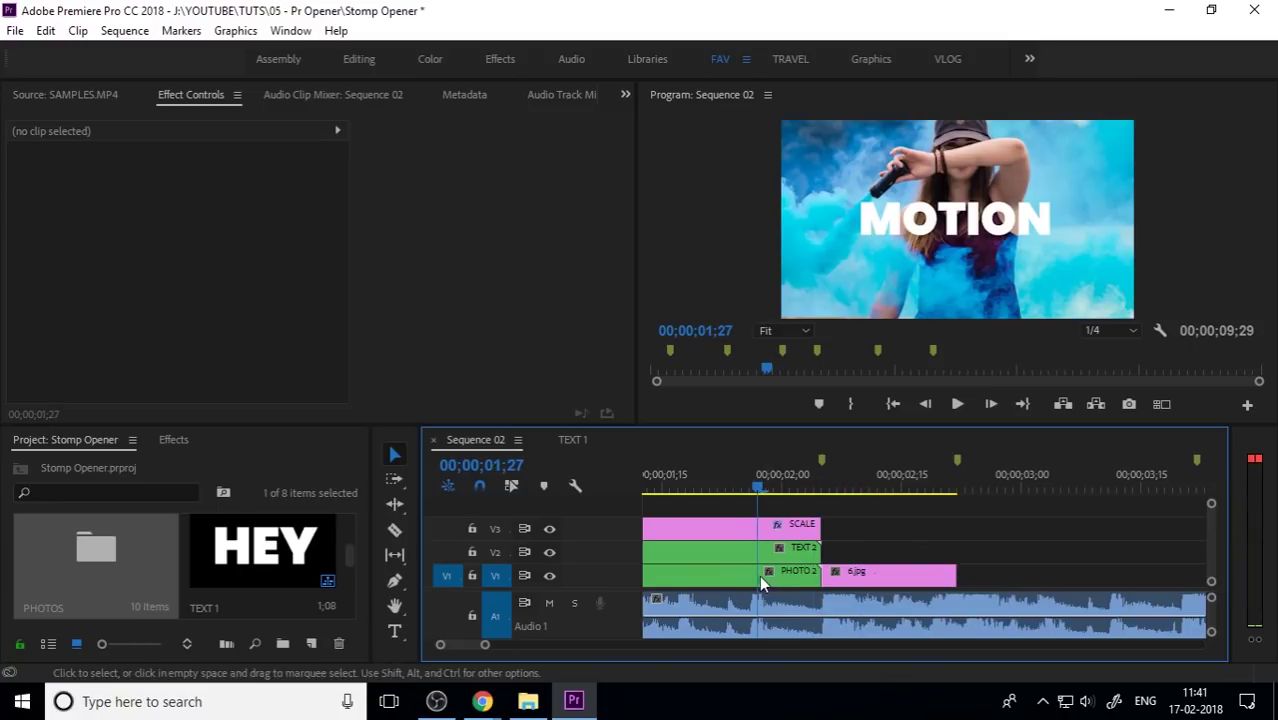
pyautogui.doubleClick(759, 575)
pyautogui.rightClick(681, 555)
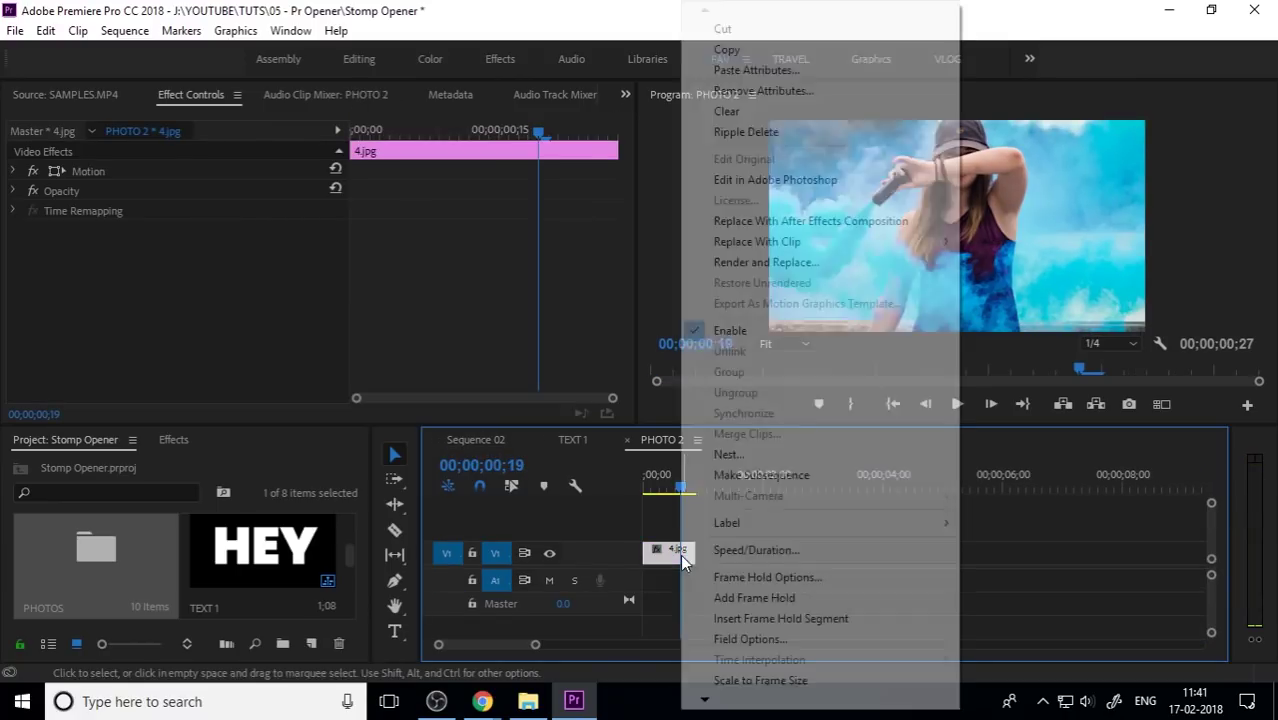
pyautogui.click(760, 680)
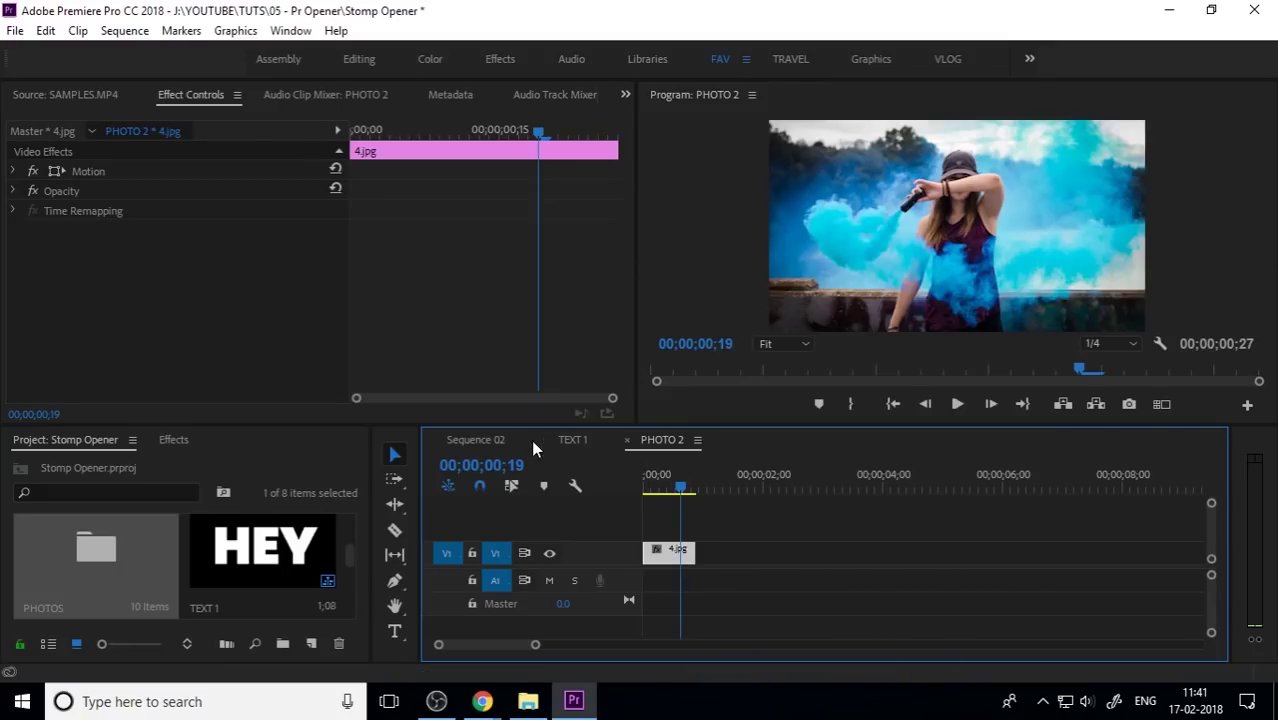
pyautogui.click(628, 440)
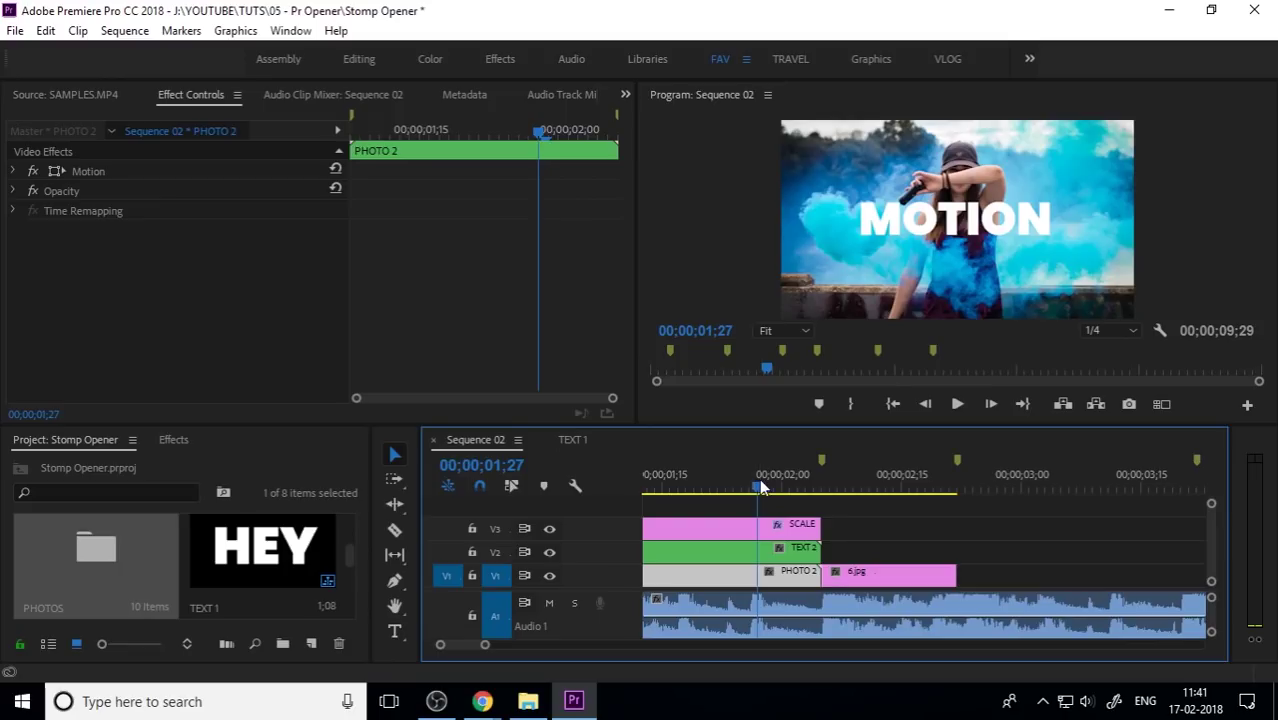
pyautogui.moveTo(759, 482); pyautogui.dragTo(896, 509)
pyautogui.press('-')
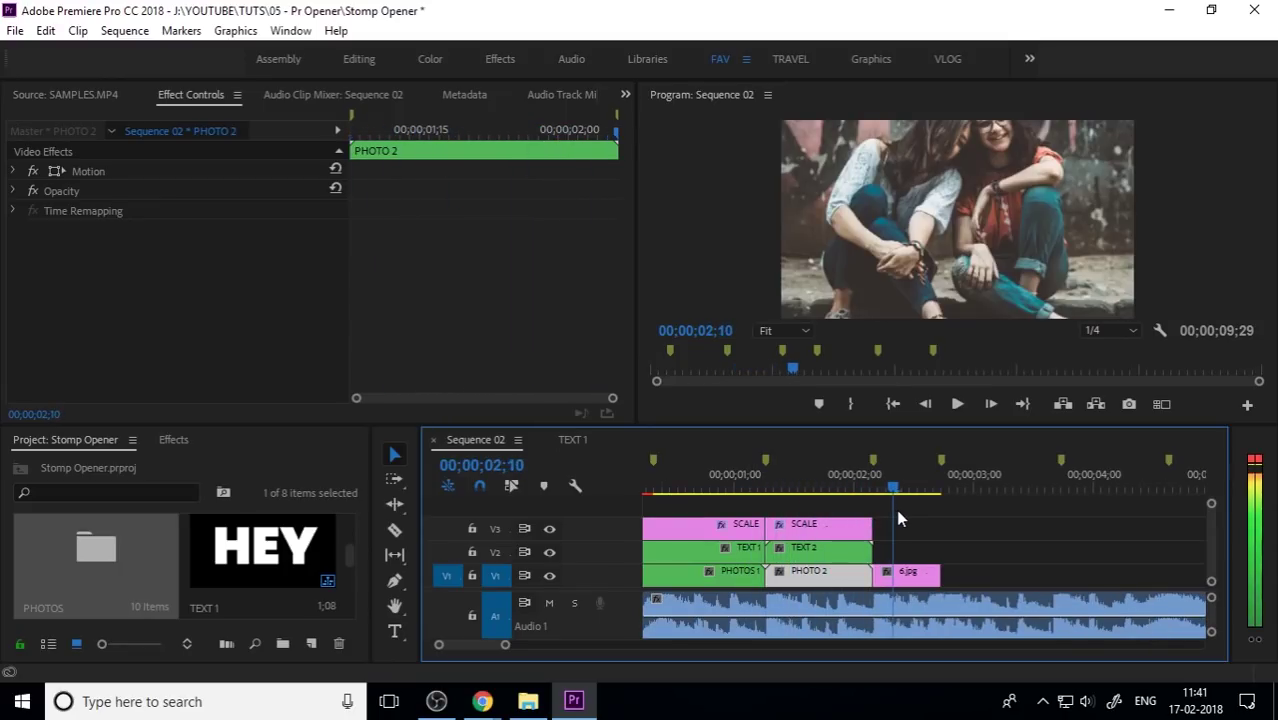
# Scale the 6.jpg clip to frame size.
pyautogui.click(918, 577)
pyautogui.rightClick(915, 575)
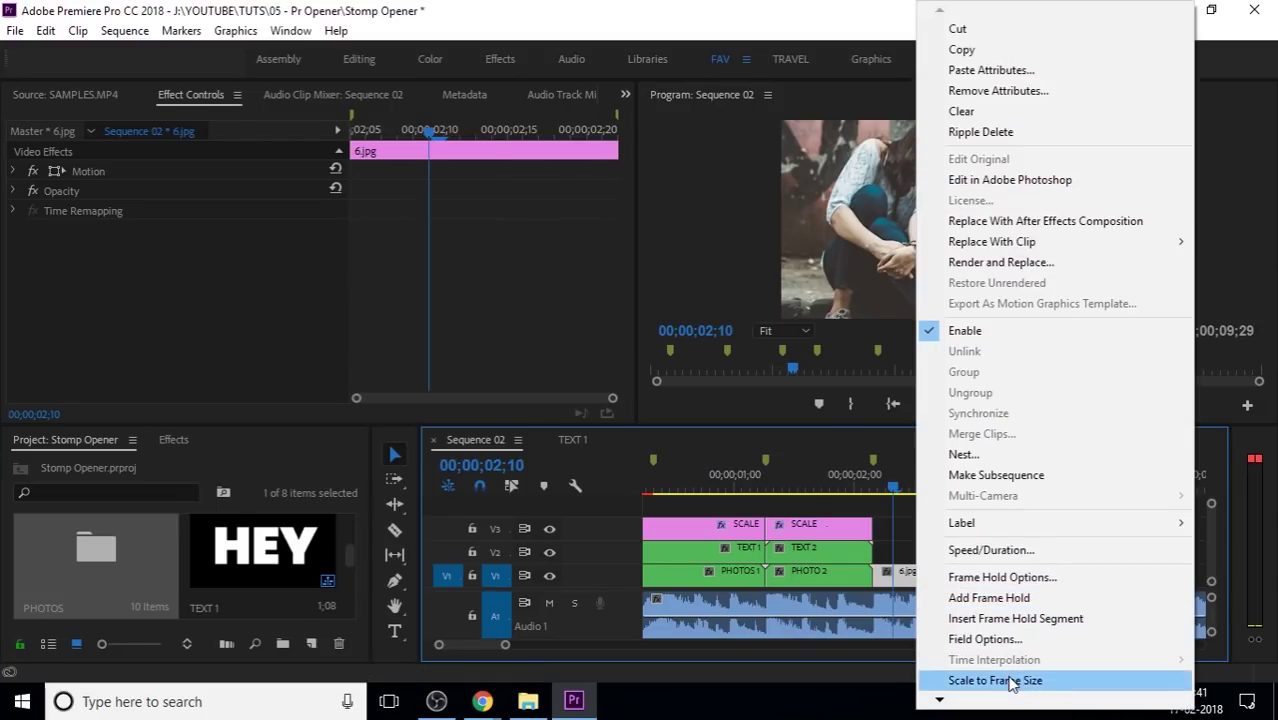
pyautogui.click(1010, 681)
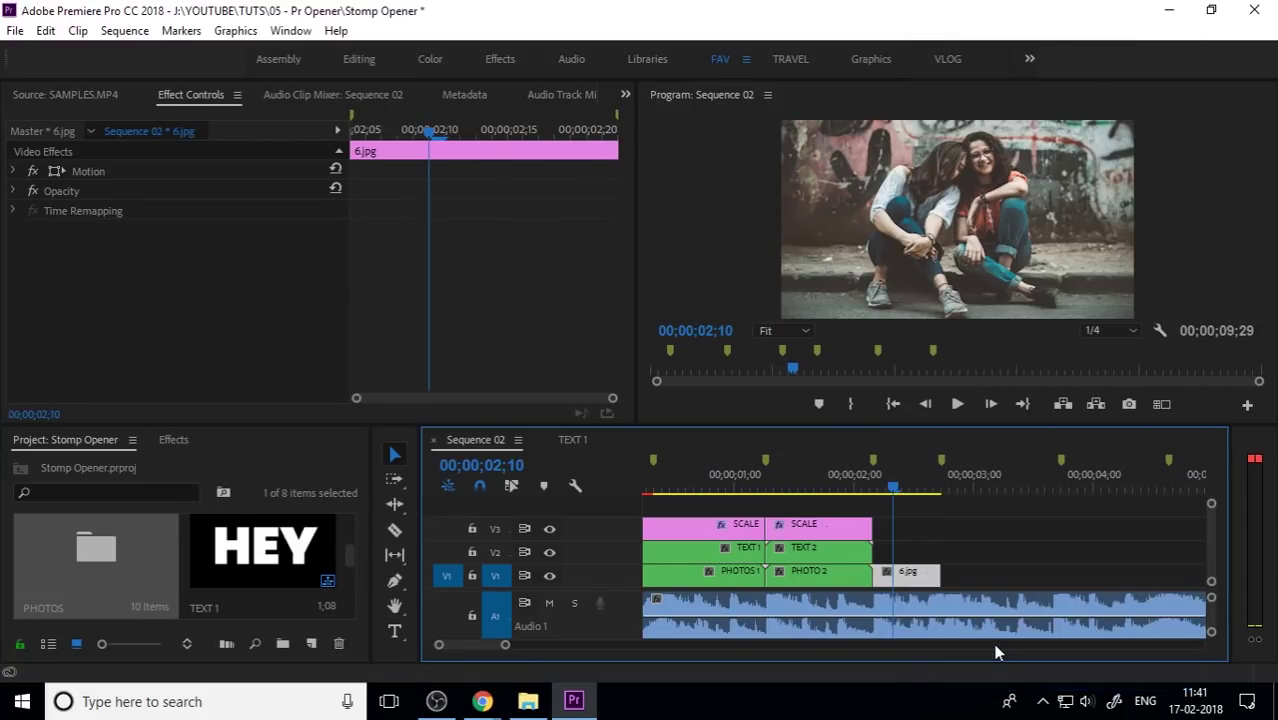
# Nest 6.jpg into its own sequence, PHOTOS 3, on V1.
pyautogui.rightClick(905, 578)
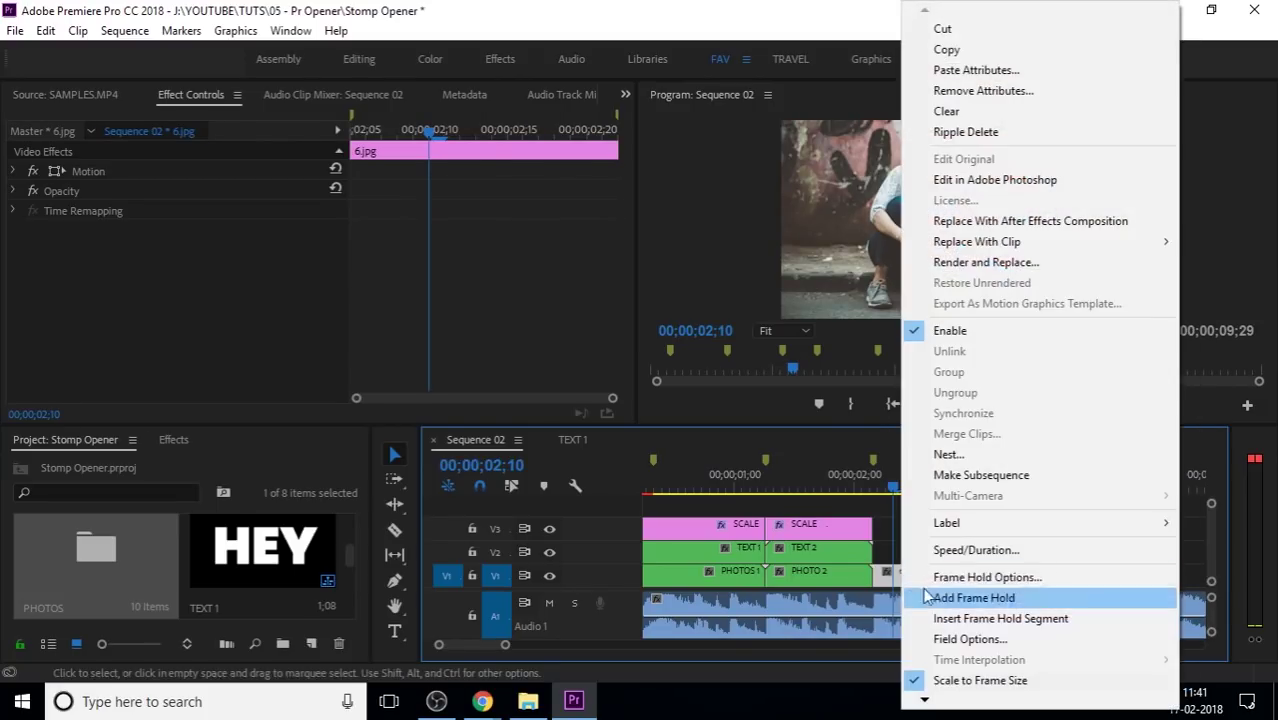
pyautogui.click(947, 453)
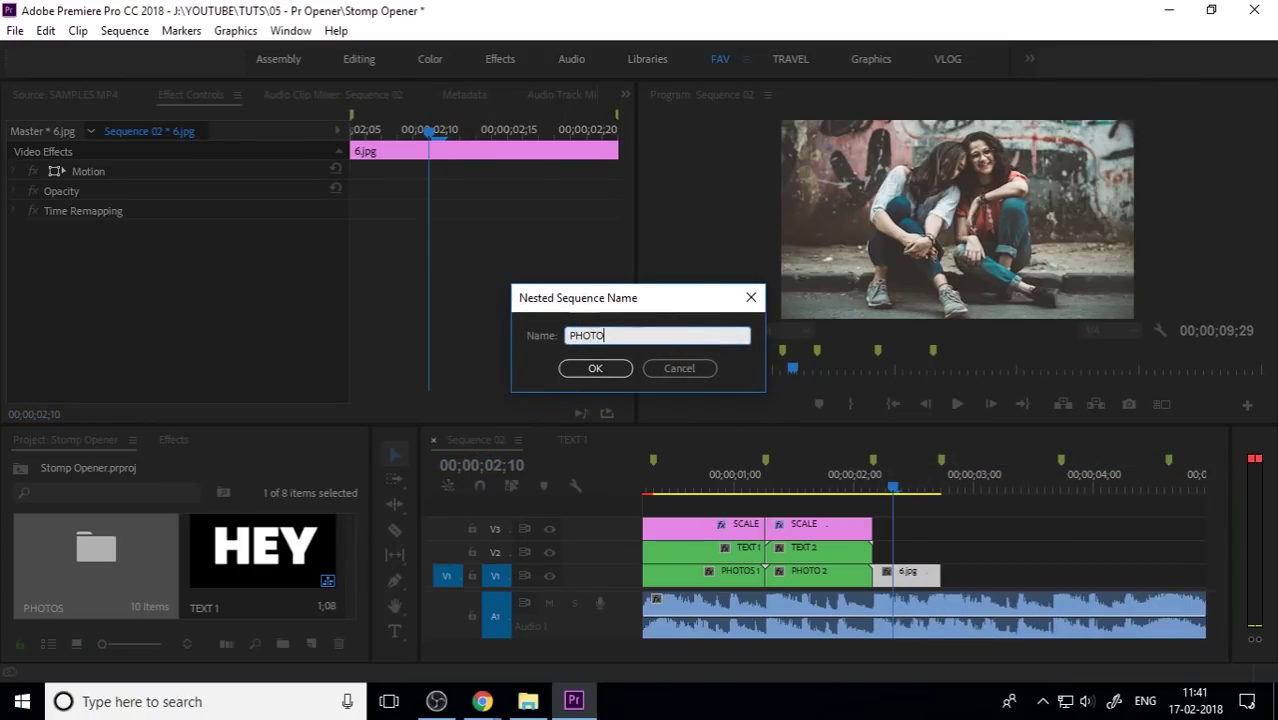
pyautogui.press('Return')
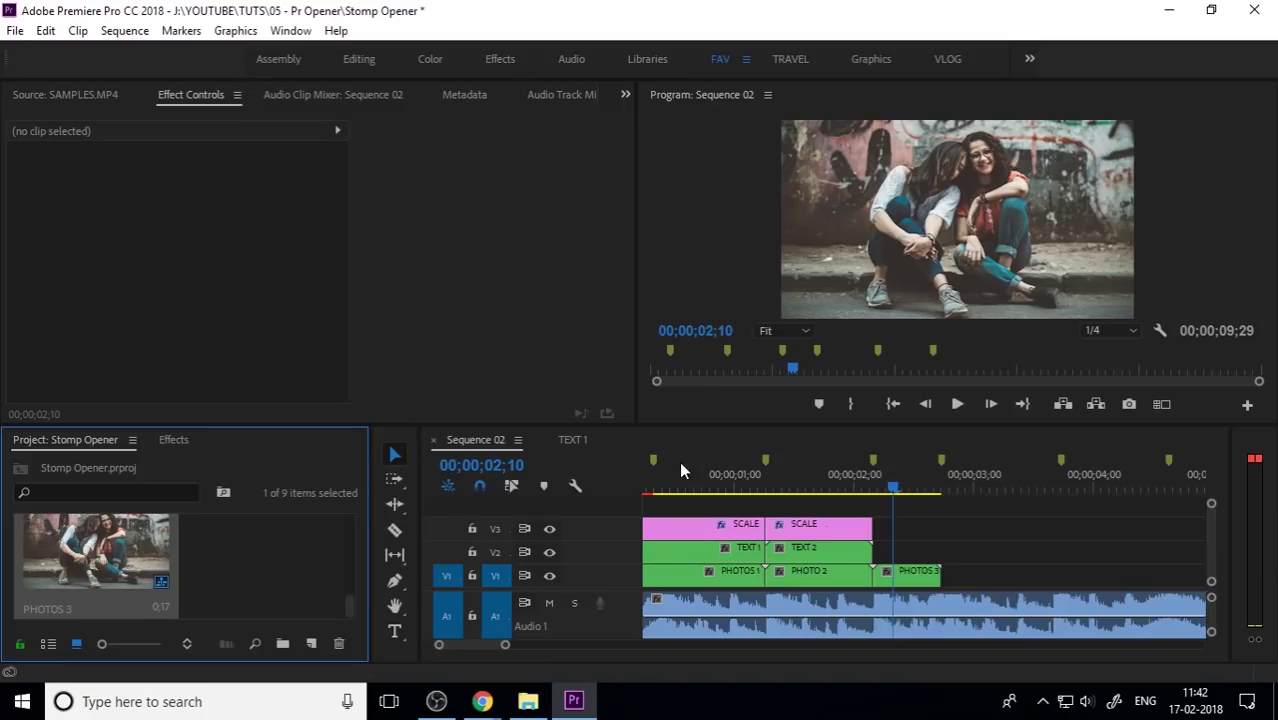
# Paste the ITS title graphic onto V2 above PHOTOS 3.
pyautogui.click(575, 443)
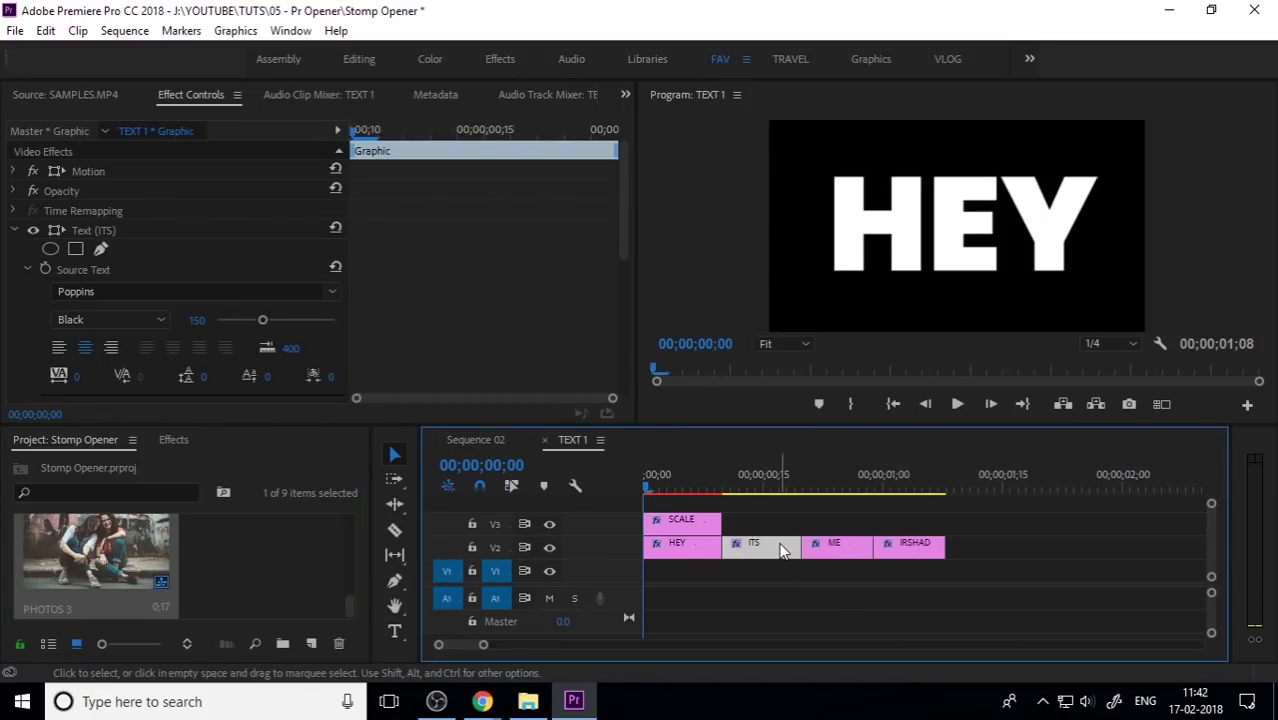
pyautogui.click(465, 438)
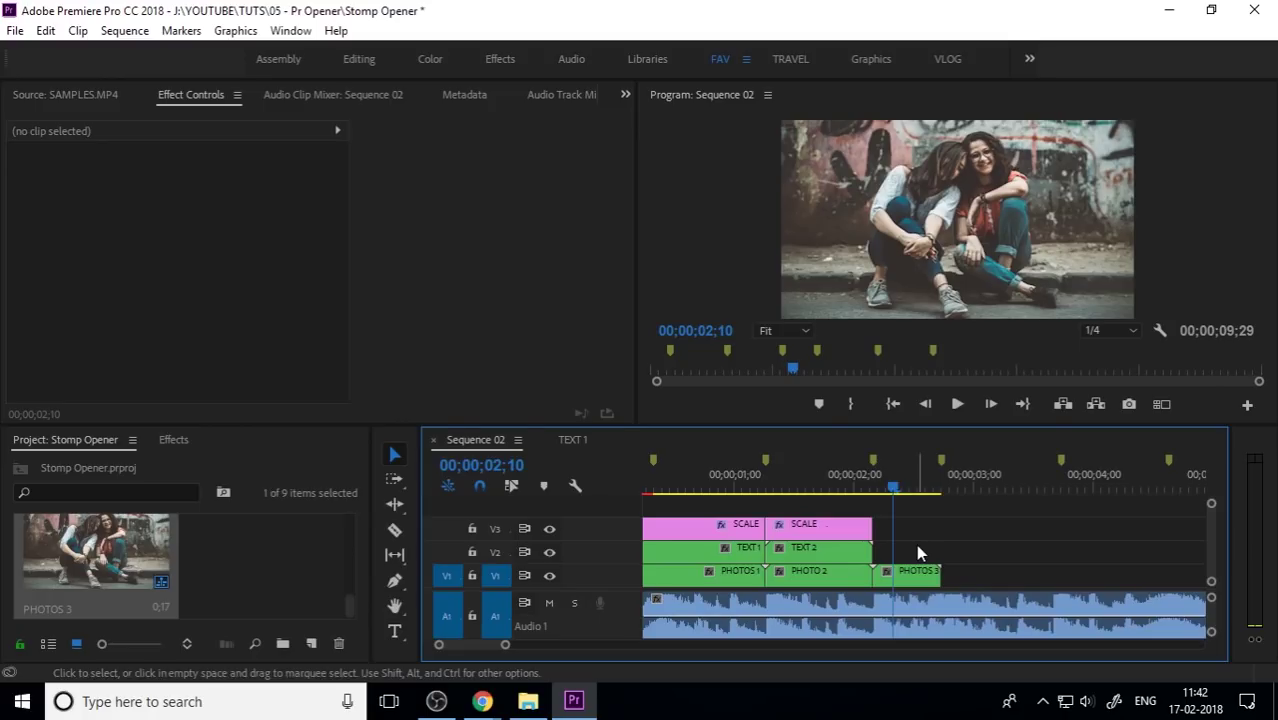
pyautogui.hotkey('ctrl', 'v')
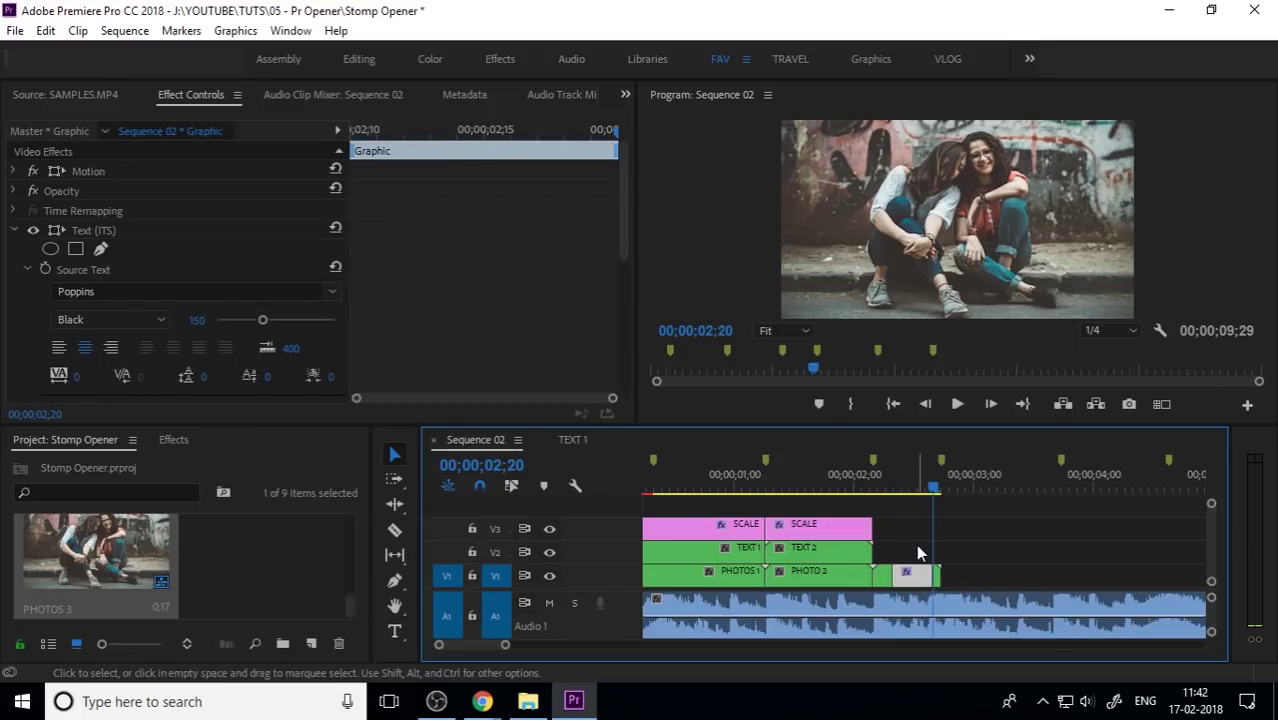
pyautogui.hotkey('ctrl', 'z')
pyautogui.click(977, 487)
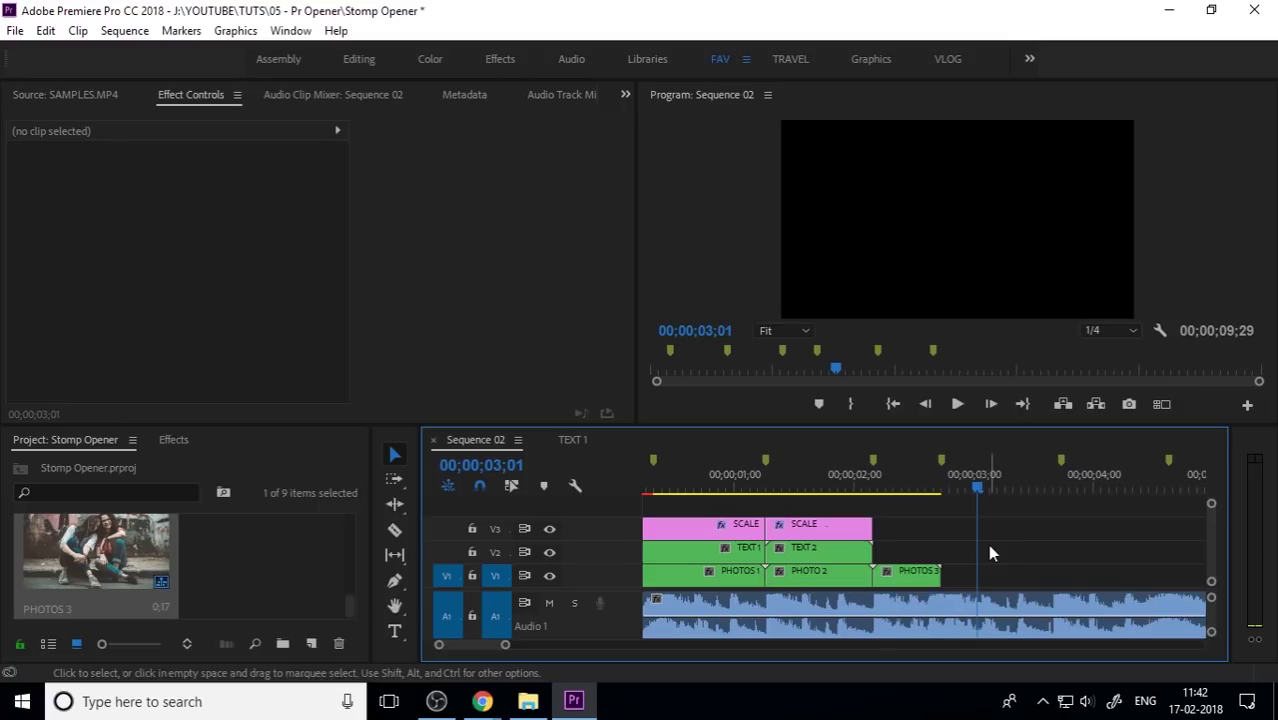
pyautogui.hotkey('ctrl', 'v')
pyautogui.moveTo(993, 578); pyautogui.dragTo(941, 551)
# Extend the ITS title over PHOTOS 3 and cut it into pieces at successive frames.
pyautogui.click(899, 487)
pyautogui.press('=')
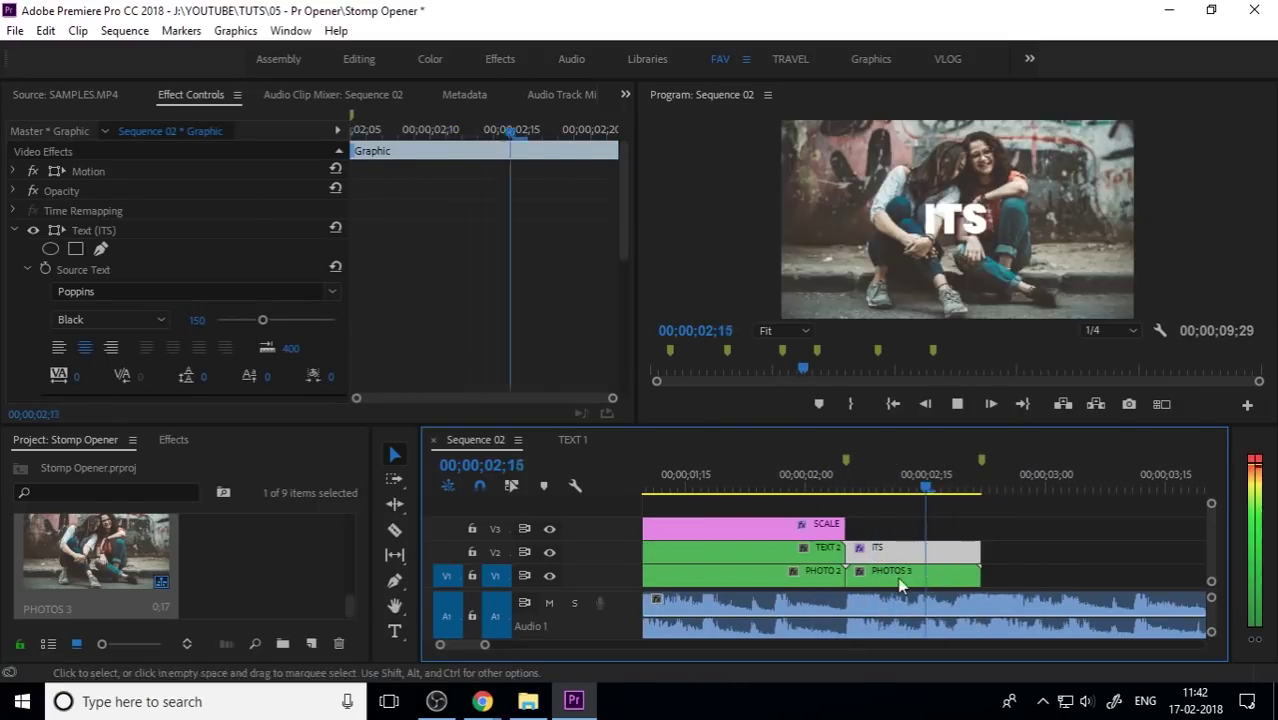
pyautogui.hscroll(1, 868, 556)
pyautogui.hotkey('ctrl', 'k')
pyautogui.press('Right')
pyautogui.hotkey('ctrl', 'k')
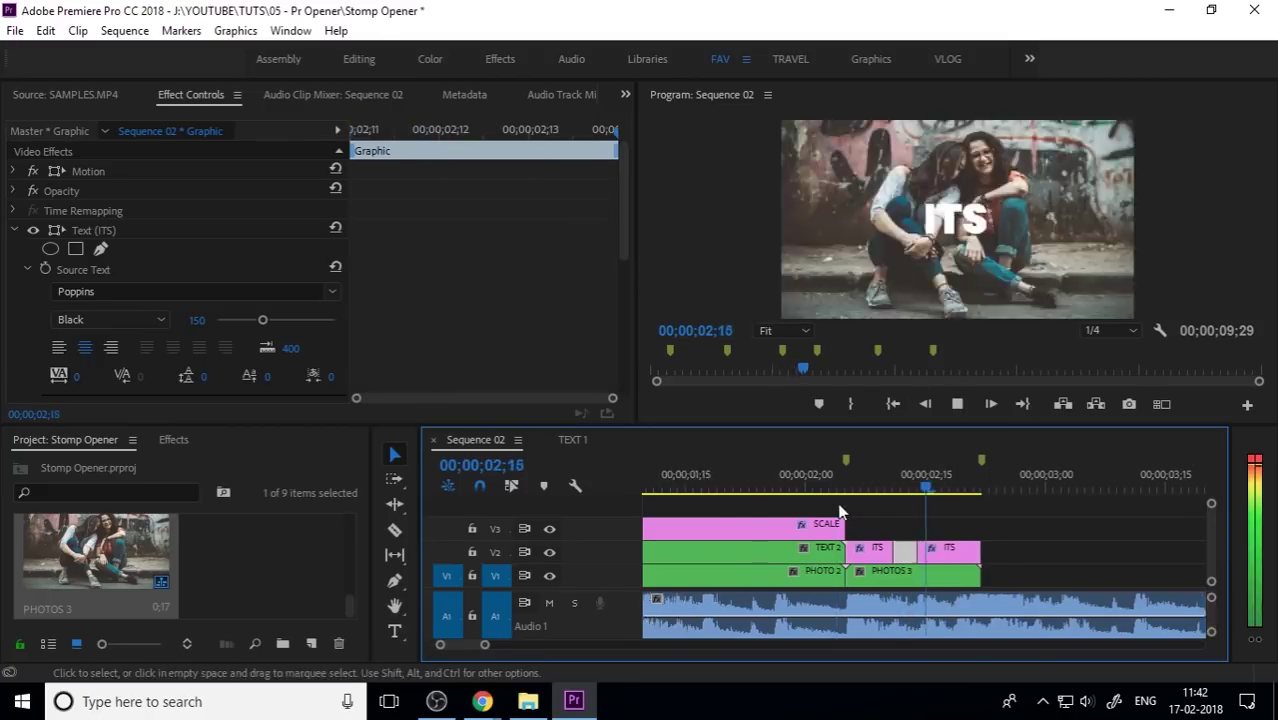
pyautogui.press('Right')
pyautogui.press('Right')
pyautogui.press('Right')
pyautogui.press('Right')
pyautogui.press('Right')
pyautogui.hotkey('ctrl', 'k')
pyautogui.click(843, 483)
pyautogui.press('-')
# Retype the words in the title pieces and nest them as 'TEXT 3'.
pyautogui.click(398, 630)
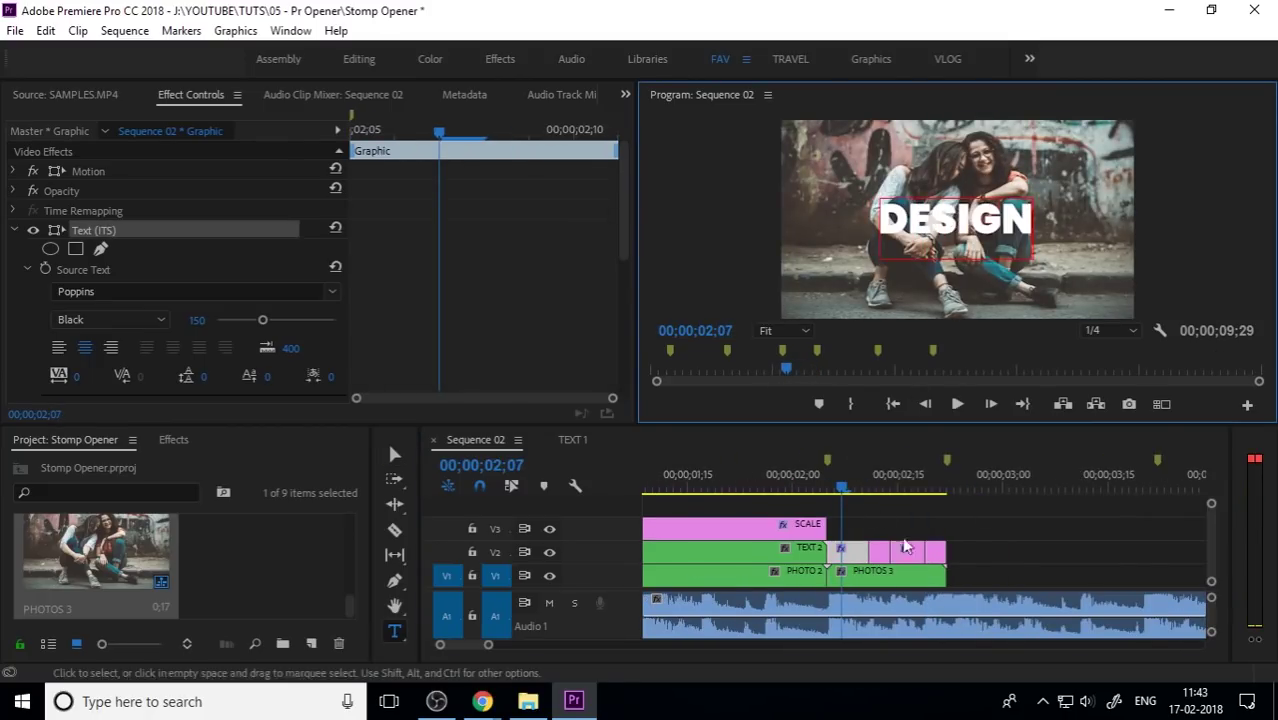
pyautogui.press('Right')
pyautogui.press('Right')
pyautogui.press('Right')
pyautogui.press('Right')
pyautogui.press('Right')
pyautogui.press('Right')
pyautogui.press('Right')
pyautogui.press('Right')
pyautogui.press('Right')
pyautogui.press('Right')
pyautogui.click(960, 215)
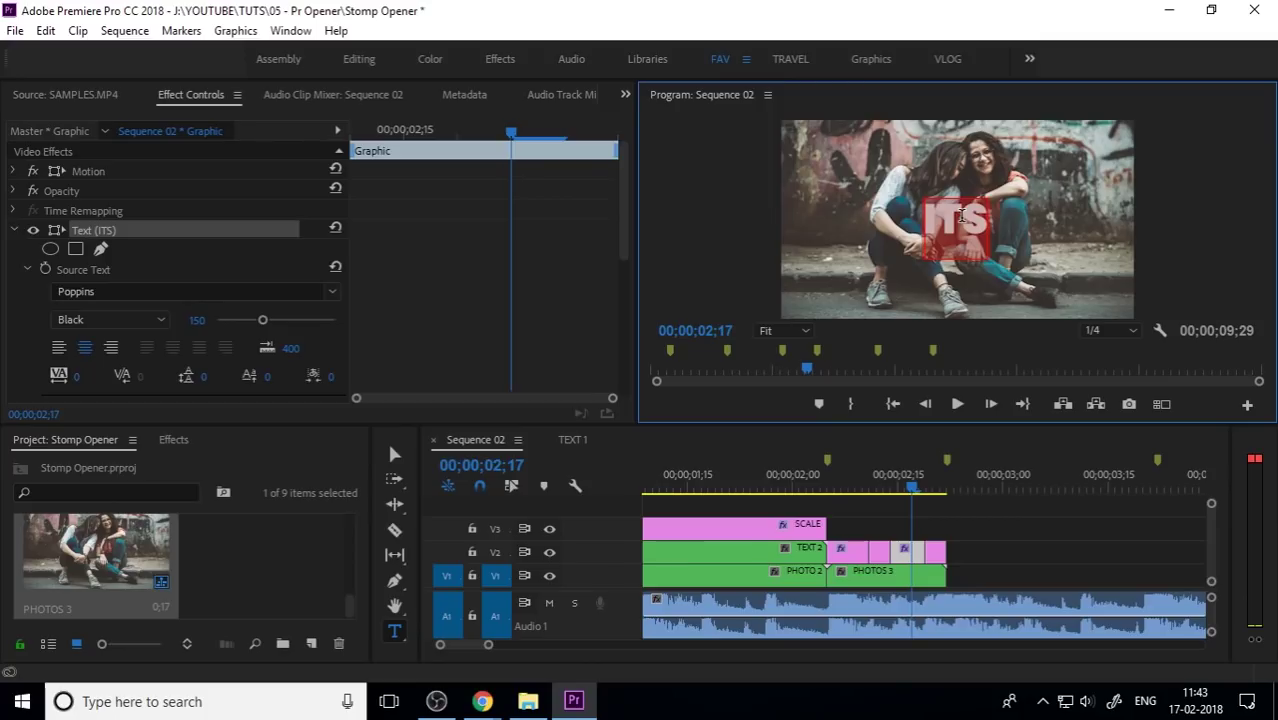
pyautogui.press('v')
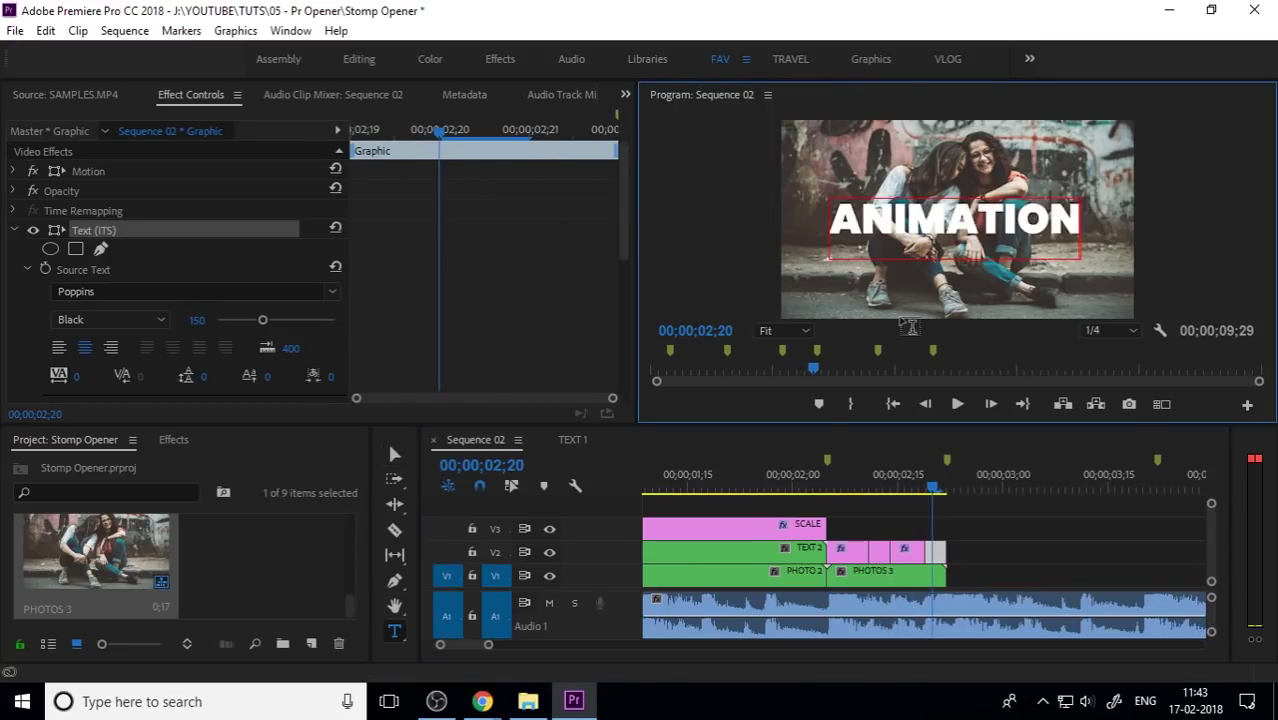
pyautogui.click(829, 490)
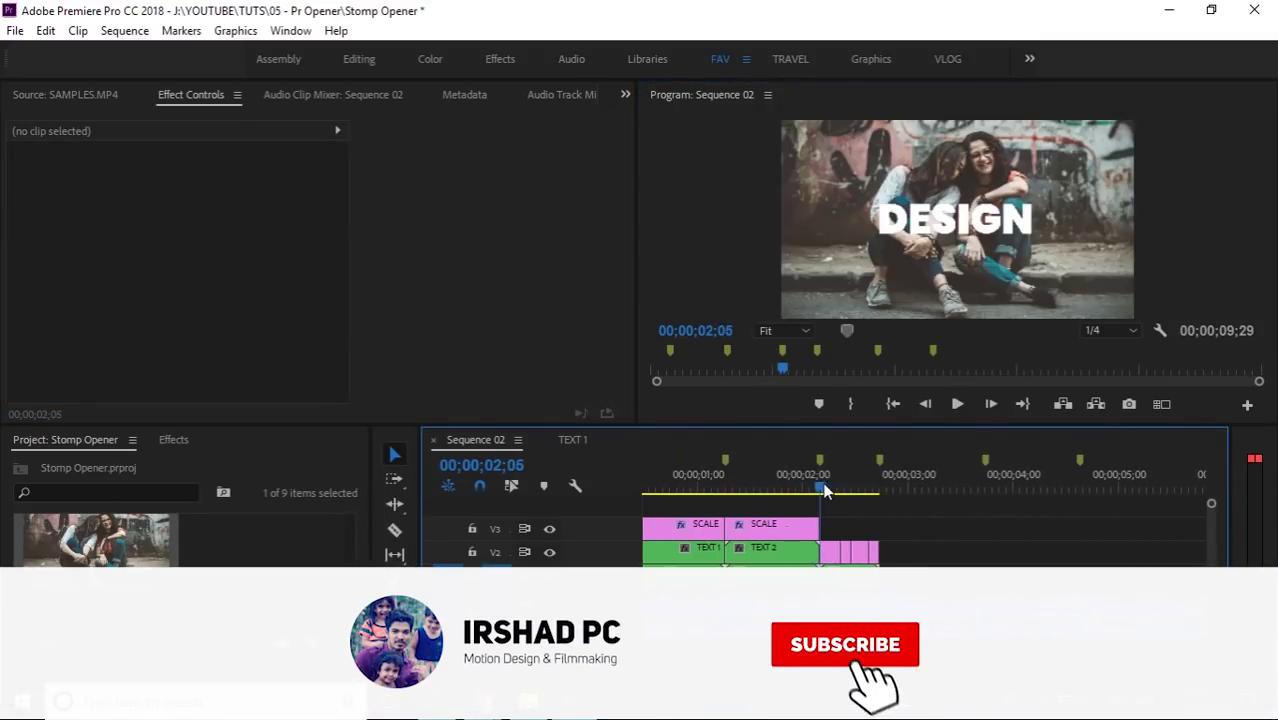
pyautogui.write('TEXT 3')
pyautogui.press('Return')
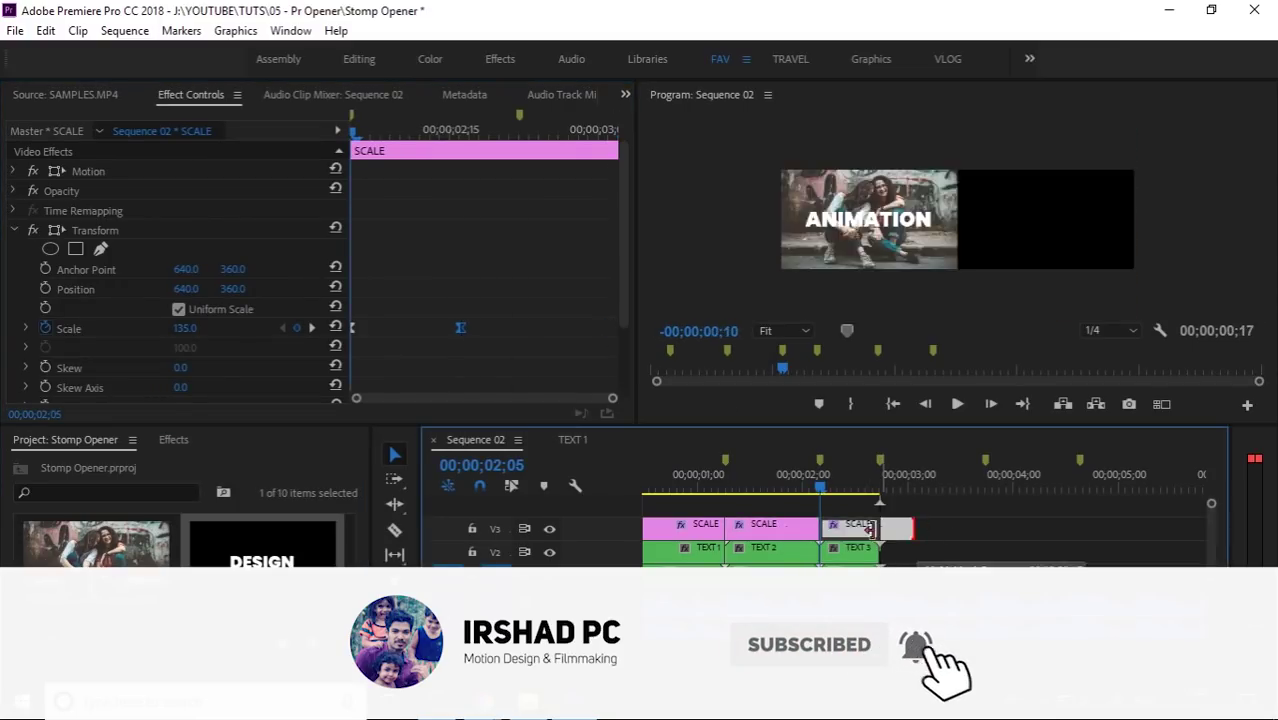
# Scrub through the TEXT 3 words and place the fern photo 1.jpg after PHOTOS 3.
pyautogui.click(790, 490)
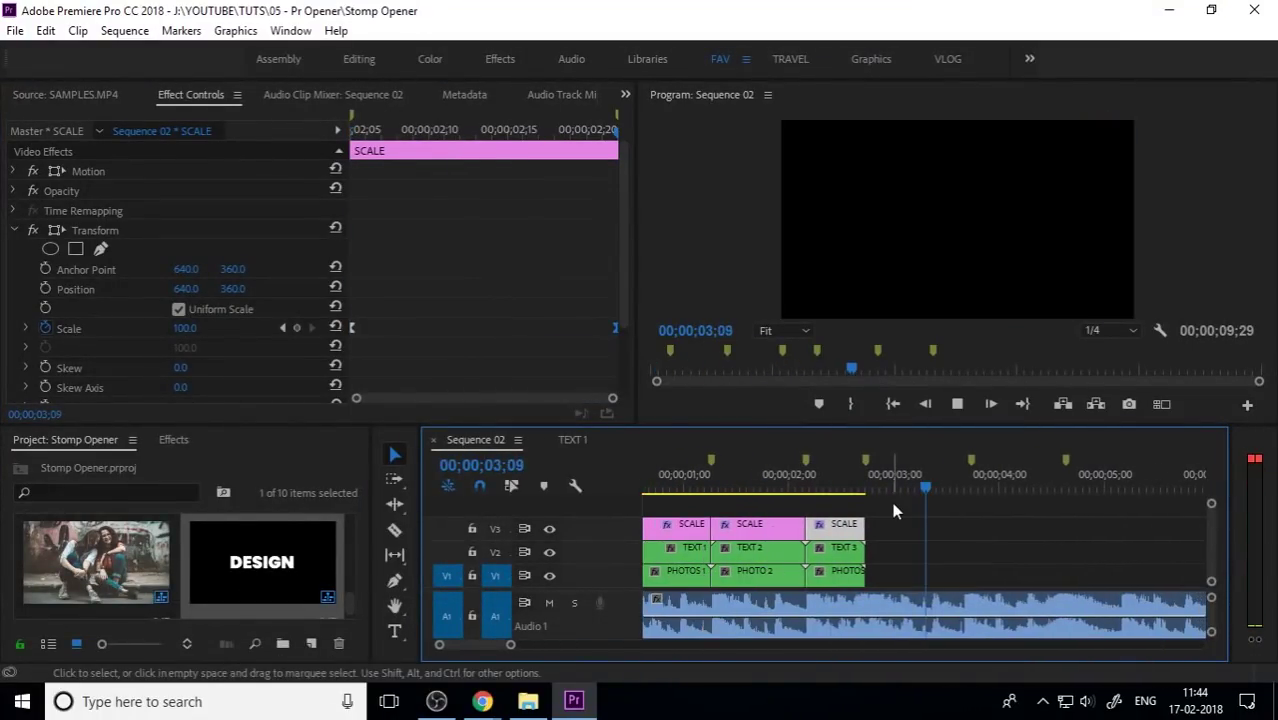
pyautogui.click(796, 487)
pyautogui.scroll(2, 826, 511)
pyautogui.scroll(-2, 799, 505)
pyautogui.moveTo(799, 492); pyautogui.dragTo(955, 490)
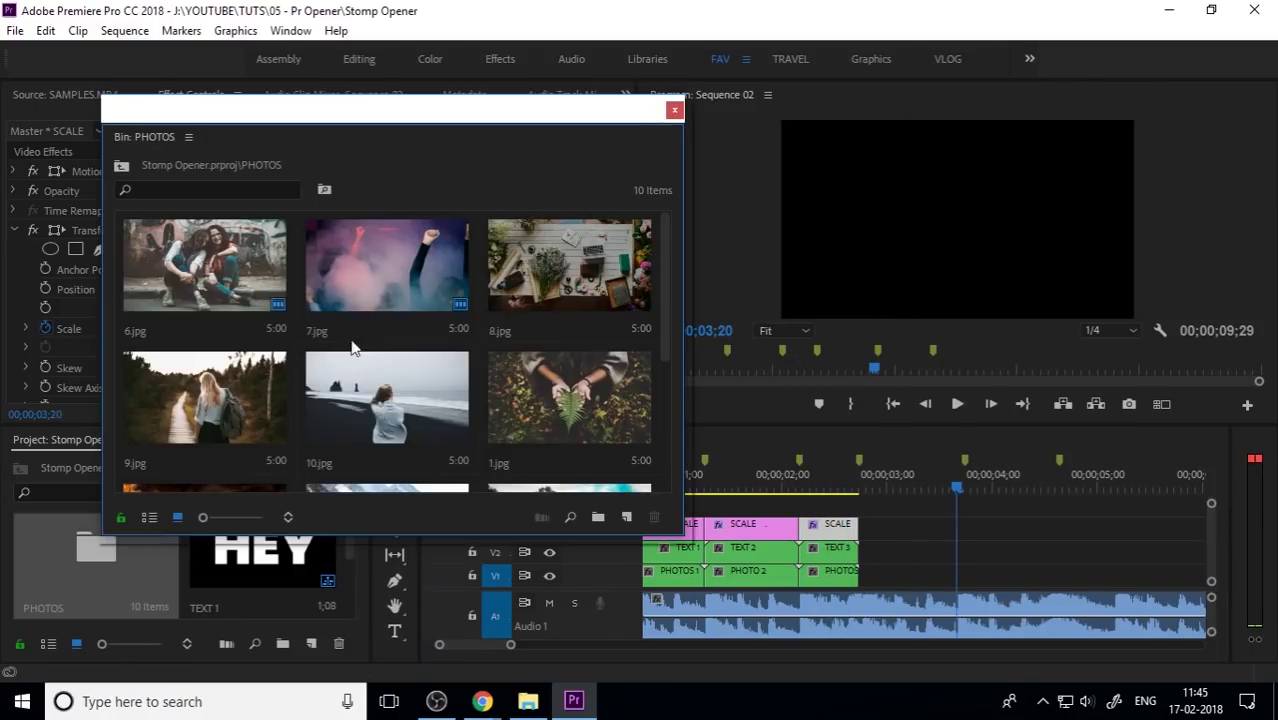
pyautogui.moveTo(569, 397); pyautogui.dragTo(990, 560)
# Name the 1.jpg nest 'PHOTOS 4' and move the photo bin window aside.
pyautogui.write('PHOTOS ')
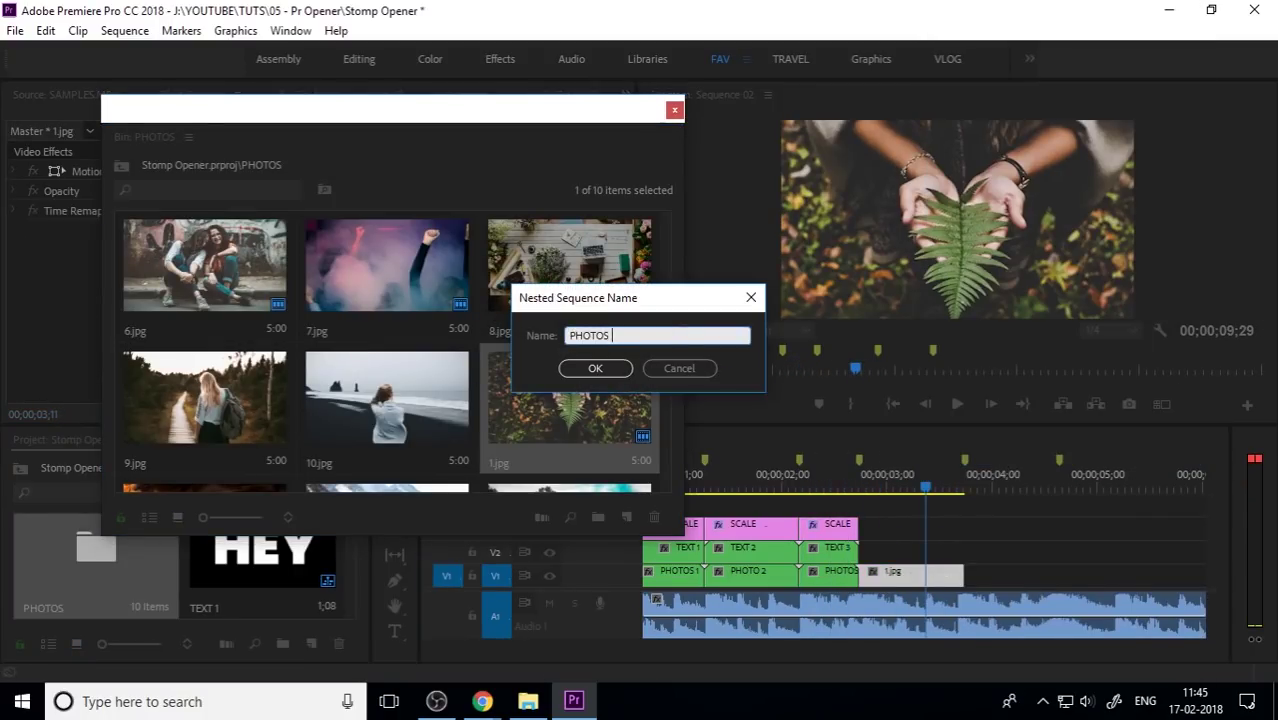
pyautogui.write('4')
pyautogui.press('Return')
pyautogui.scroll(-3, 571, 417)
pyautogui.moveTo(400, 108); pyautogui.dragTo(186, 58)
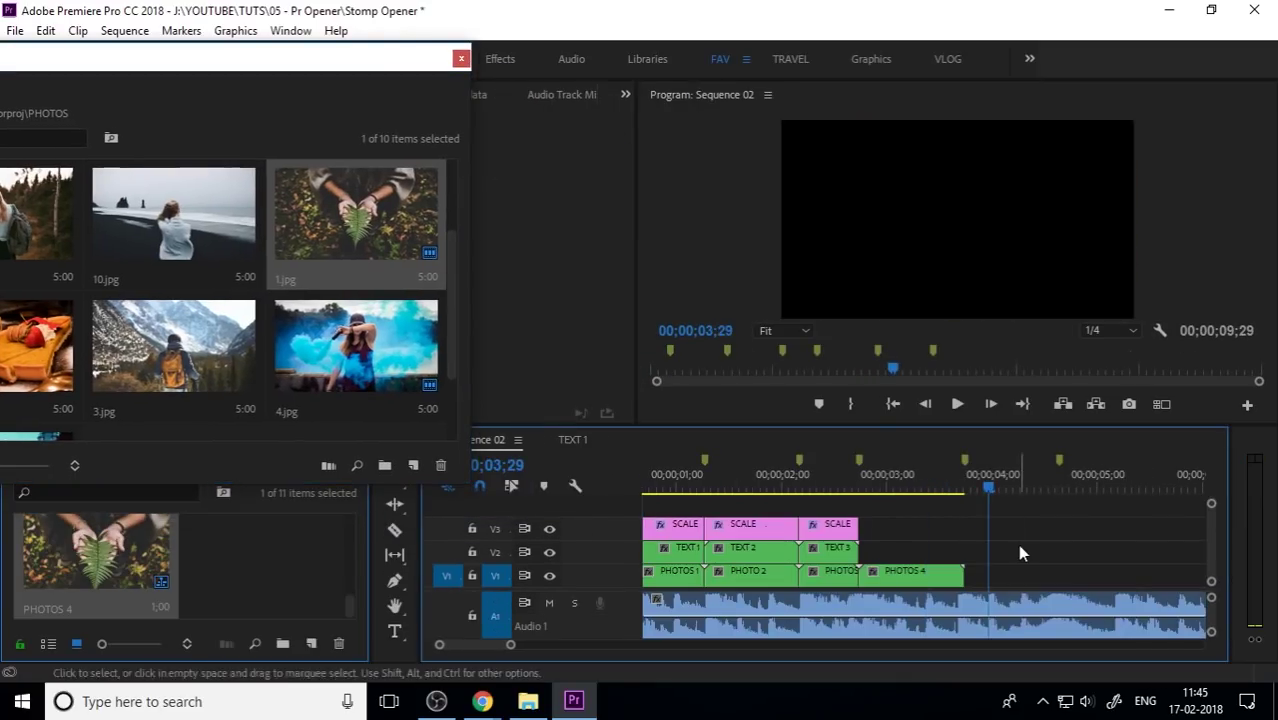
# Paste the ITS title above PHOTOS 4, split it into pieces, and play the flashes.
pyautogui.click(870, 488)
pyautogui.hotkey('ctrl', 'v')
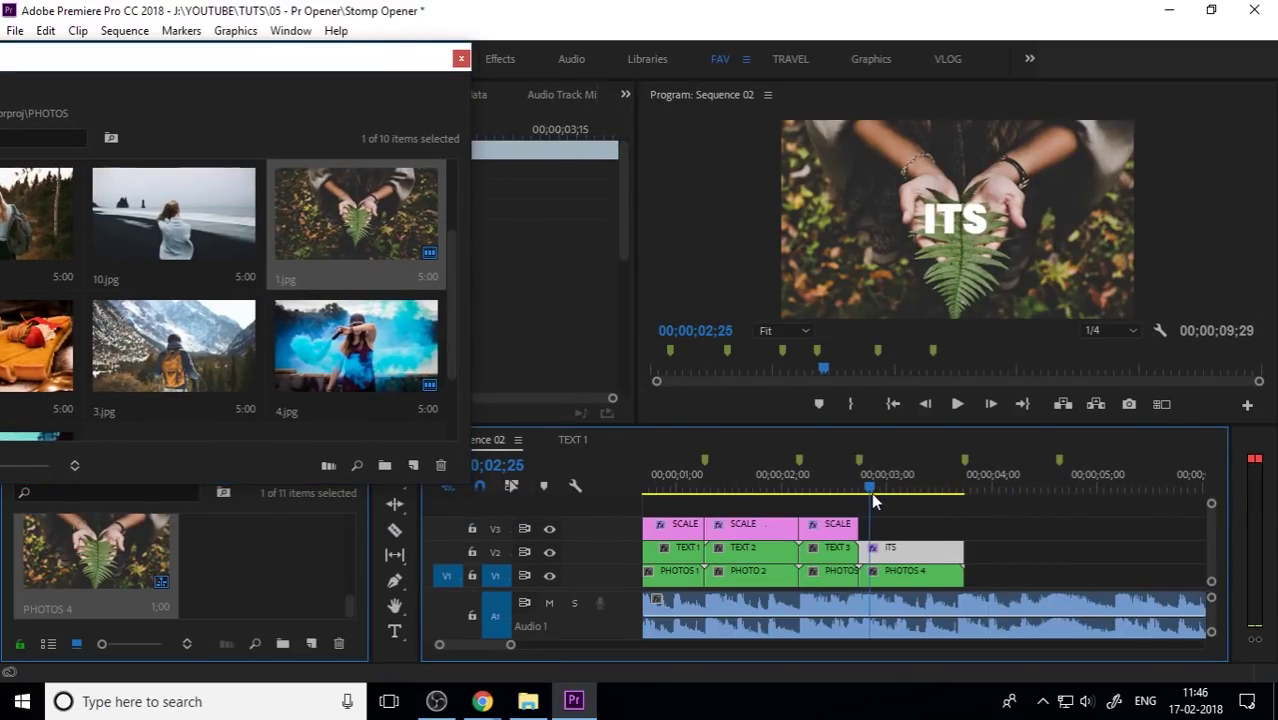
pyautogui.moveTo(871, 492); pyautogui.dragTo(839, 485)
pyautogui.press('=')
pyautogui.click(897, 497)
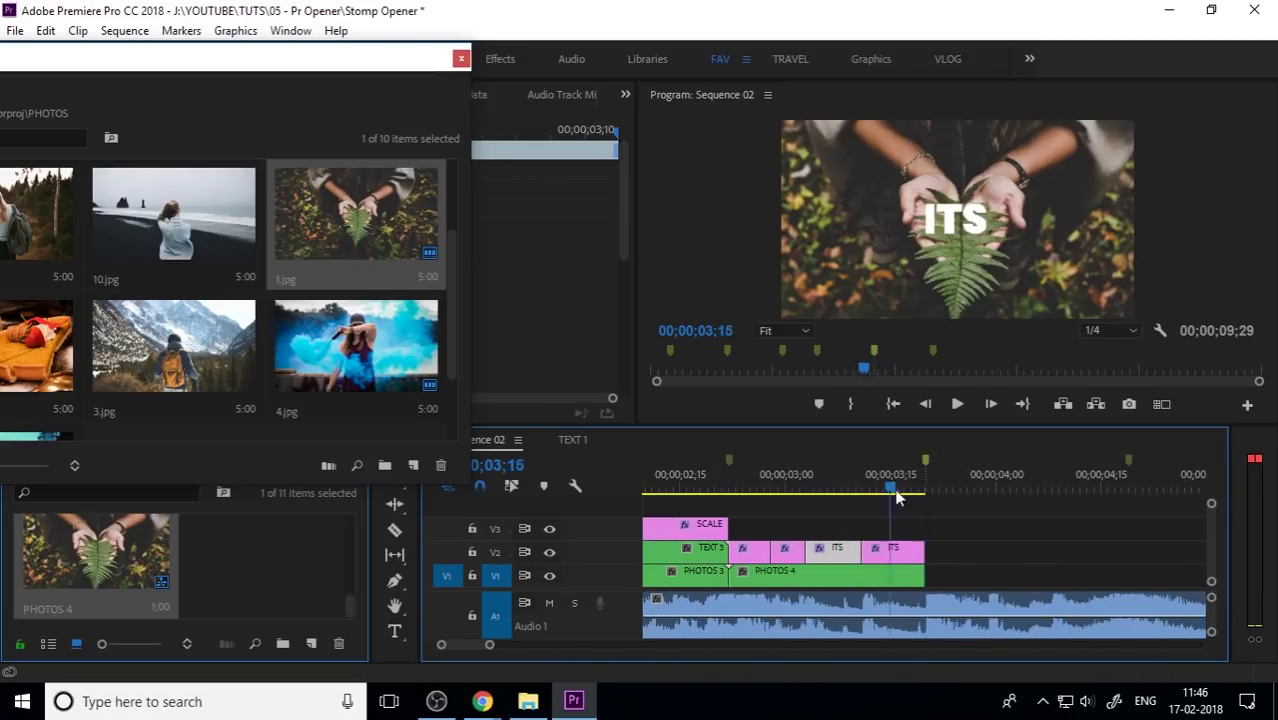
pyautogui.click(731, 497)
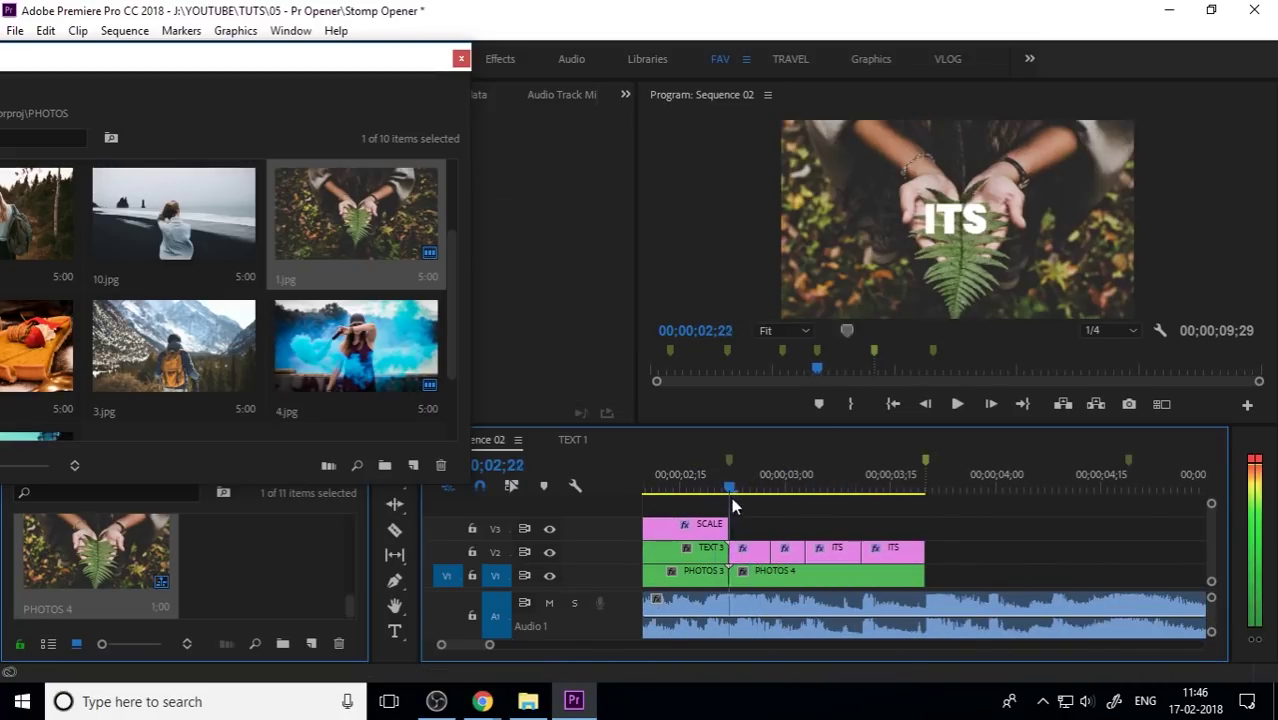
pyautogui.press('space')
# Use the Type tool to replace the ITS word in the preview with 'TEXT'.
pyautogui.press('space')
pyautogui.press('t')
pyautogui.click(948, 220)
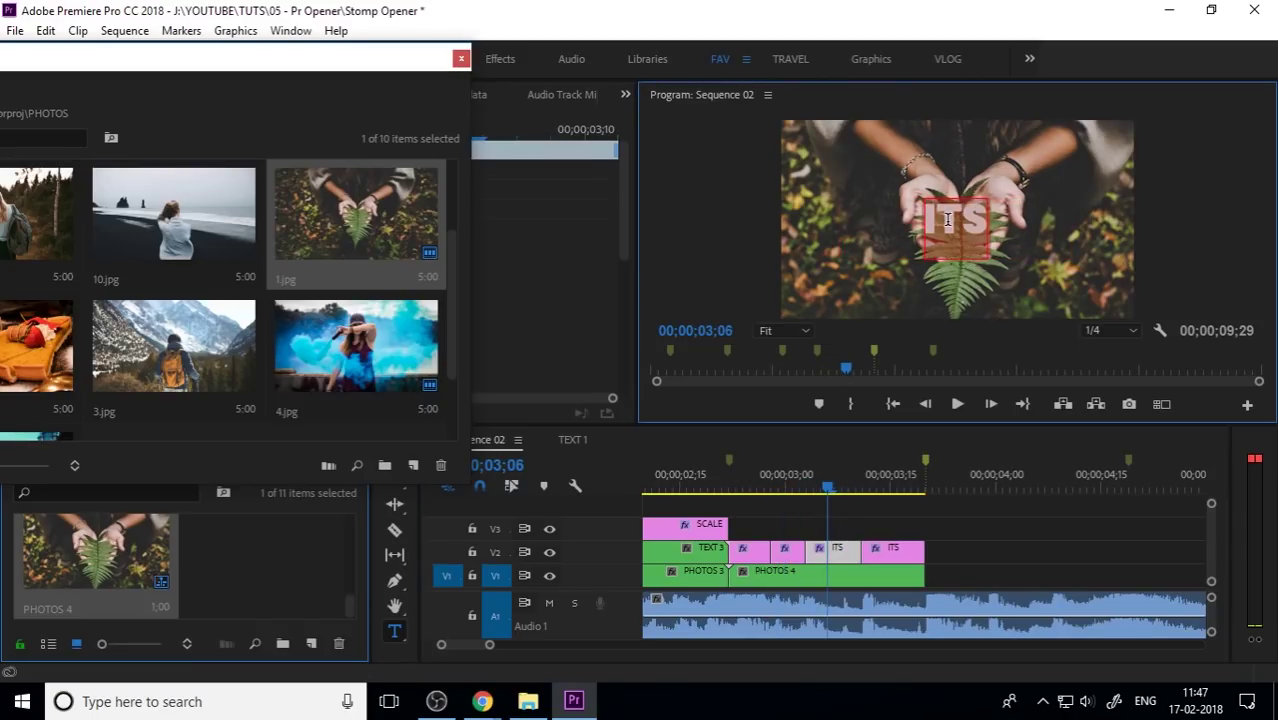
pyautogui.press('space')
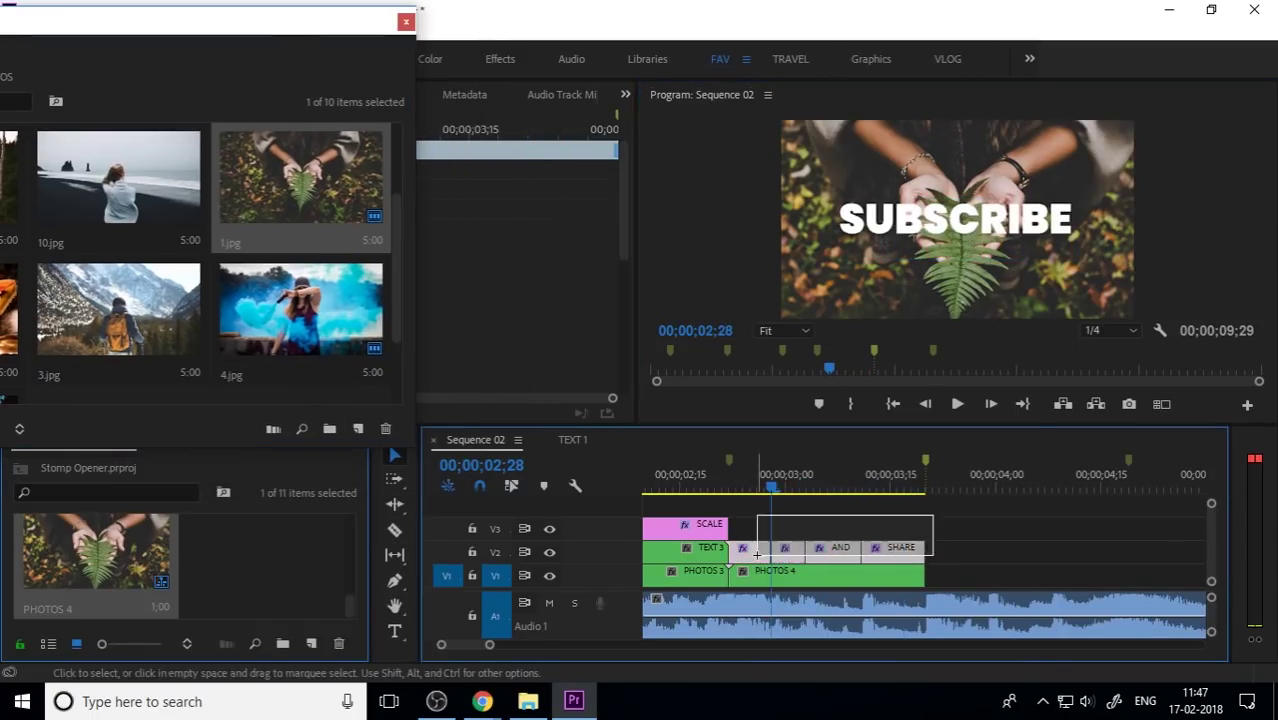
pyautogui.write('TEXT 4')
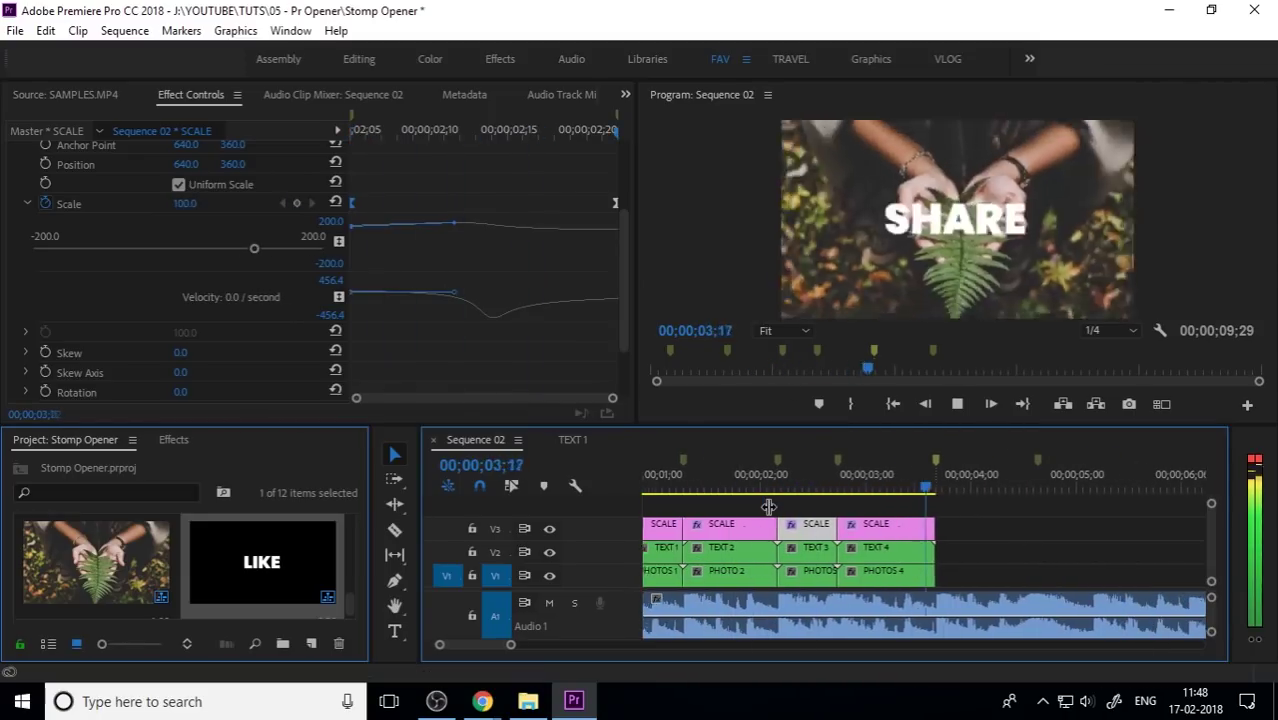
# Check the TEXT 4 words and inspect the Scale animation of the SCALE clip above PHOTOS 4.
pyautogui.click(833, 500)
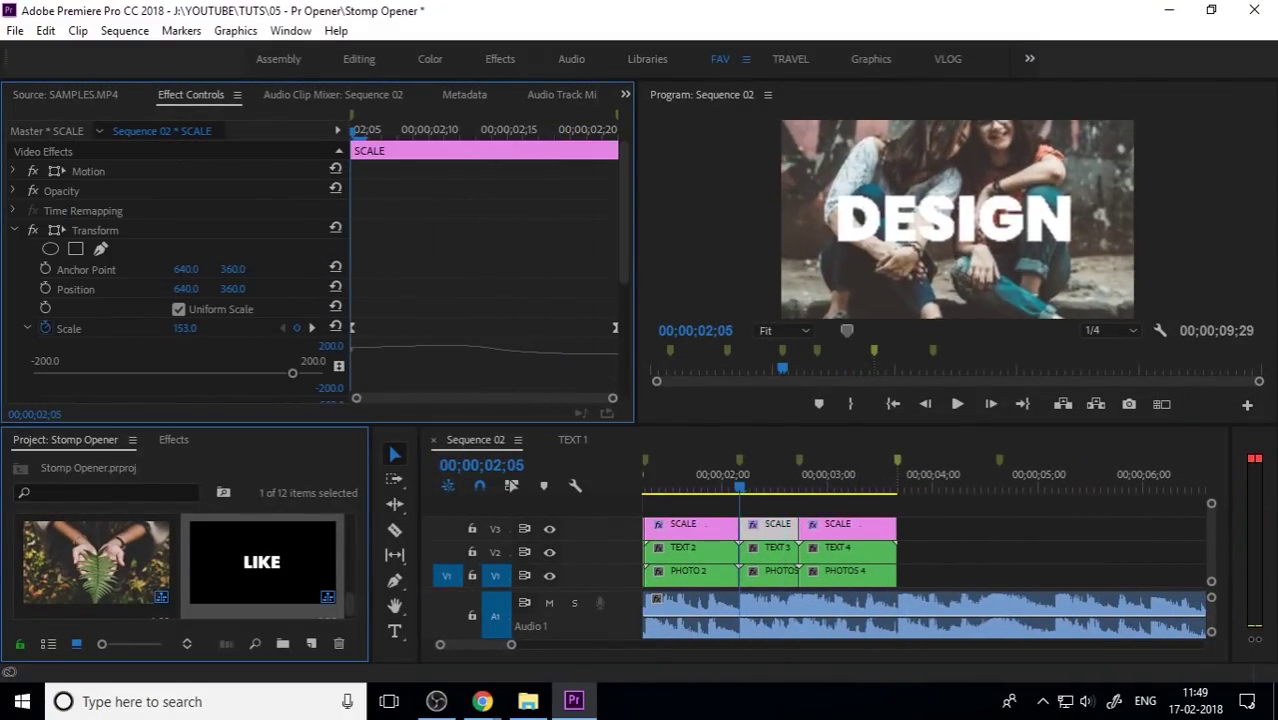
pyautogui.click(829, 492)
pyautogui.click(355, 350)
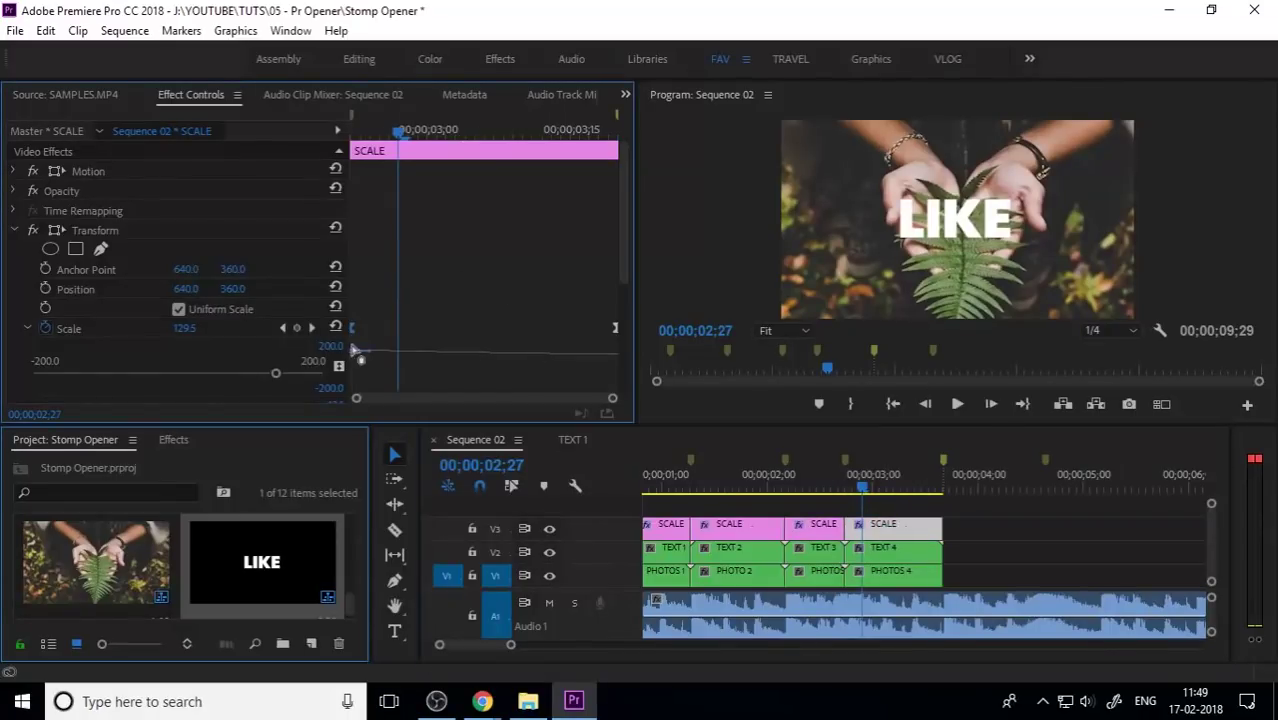
pyautogui.scroll(-3, 355, 350)
pyautogui.moveTo(862, 485); pyautogui.dragTo(571, 547)
# Play the opener from the start, then open the PHOTOS bin and the PHOTOS 4 nest.
pyautogui.press('\\')
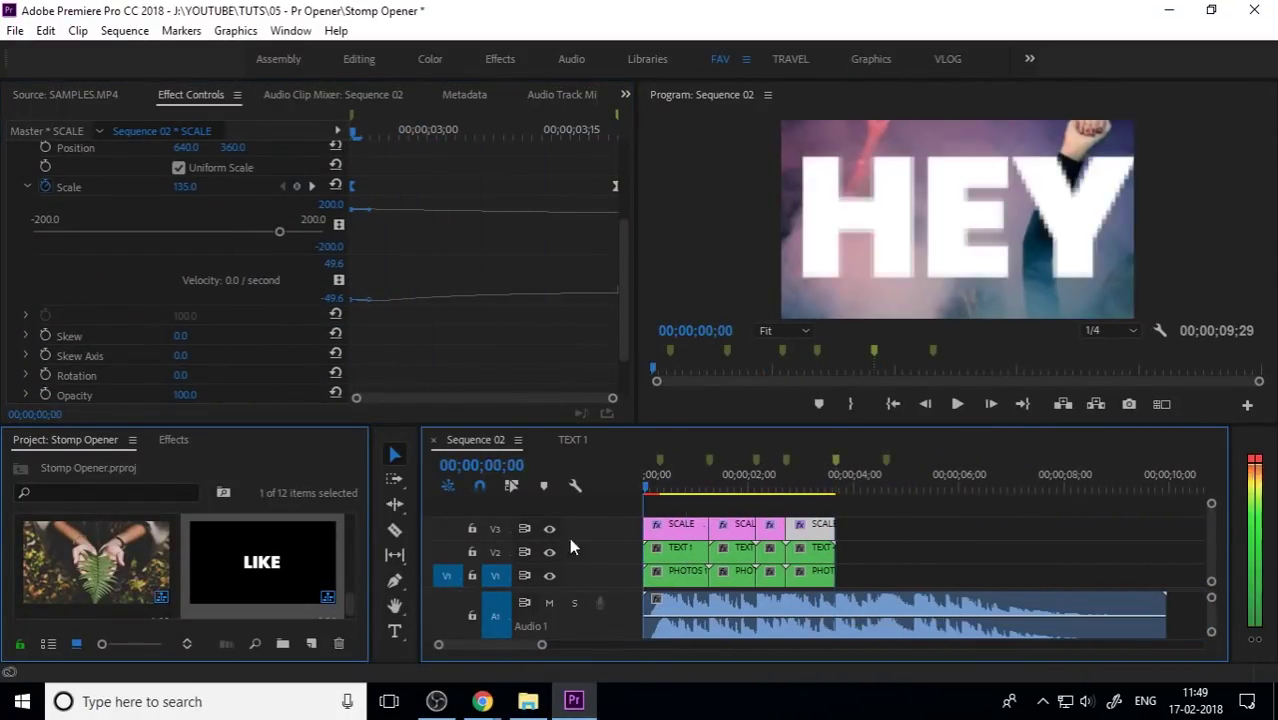
pyautogui.press('space')
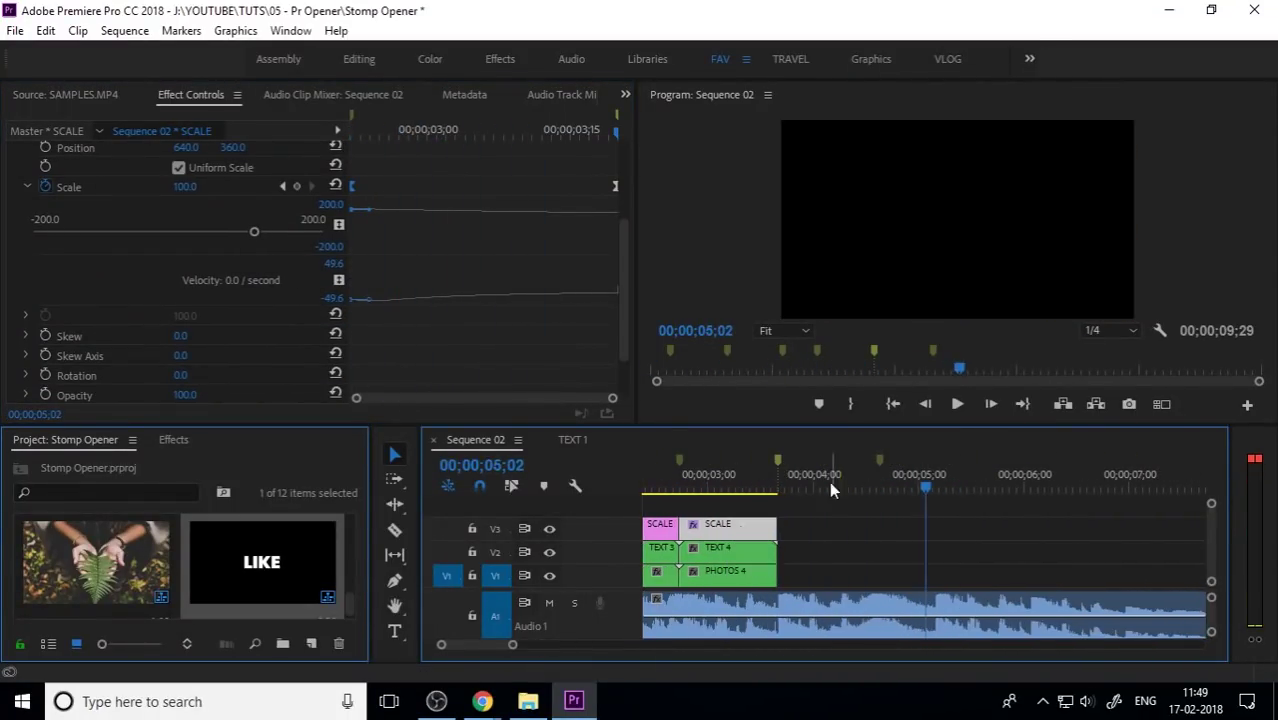
pyautogui.doubleClick(110, 555)
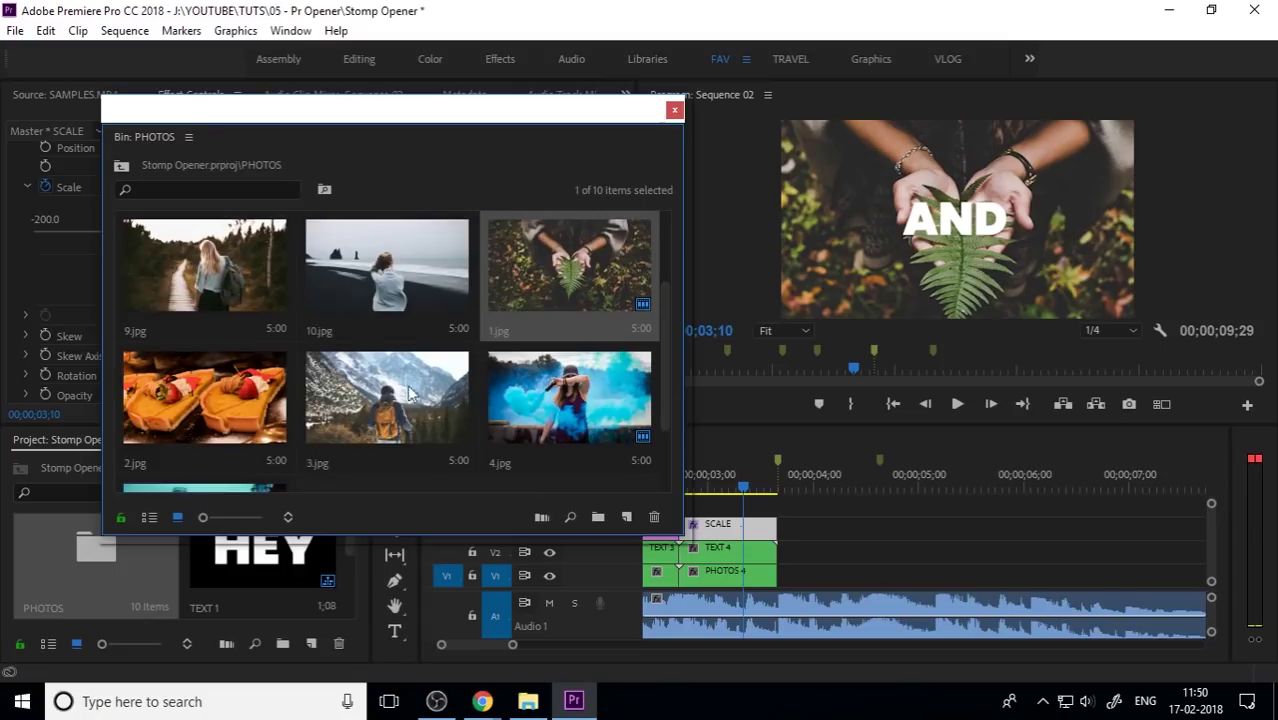
pyautogui.doubleClick(719, 565)
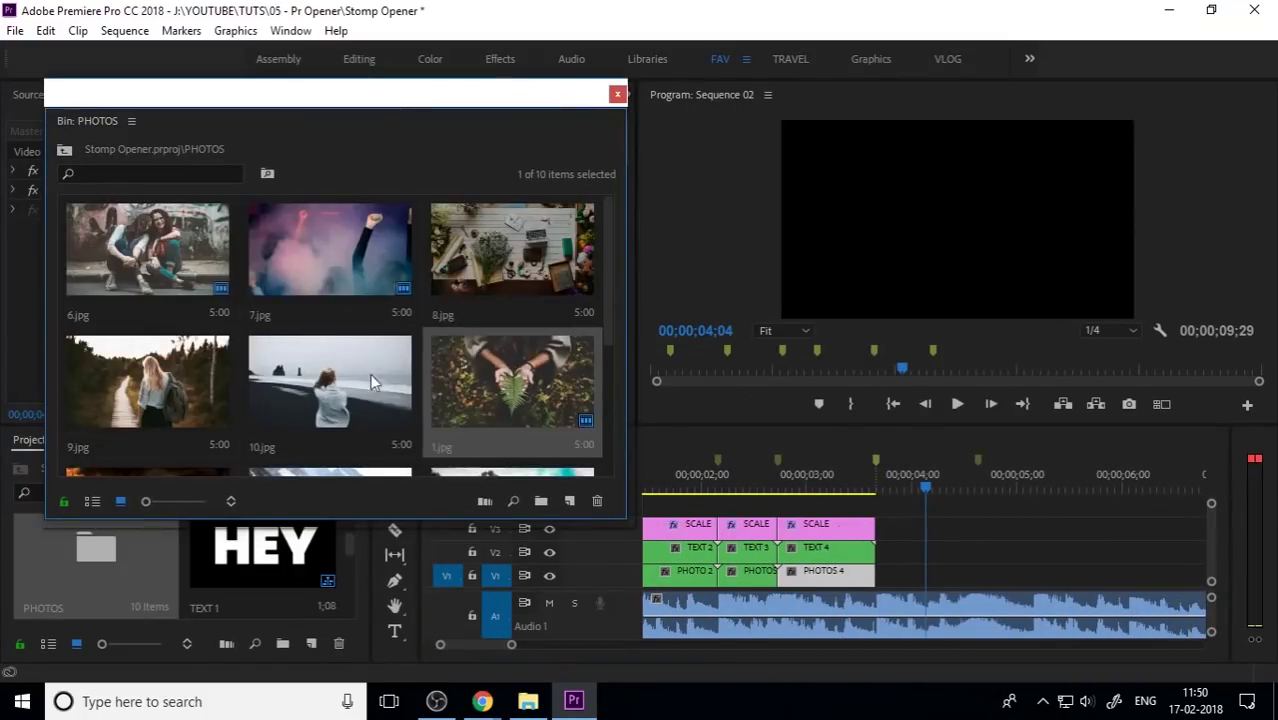
# Place 3.jpg after PHOTOS 4 and nest it as PHOTOS 5.
pyautogui.scroll(-3, 369, 373)
pyautogui.moveTo(300, 270); pyautogui.dragTo(967, 485)
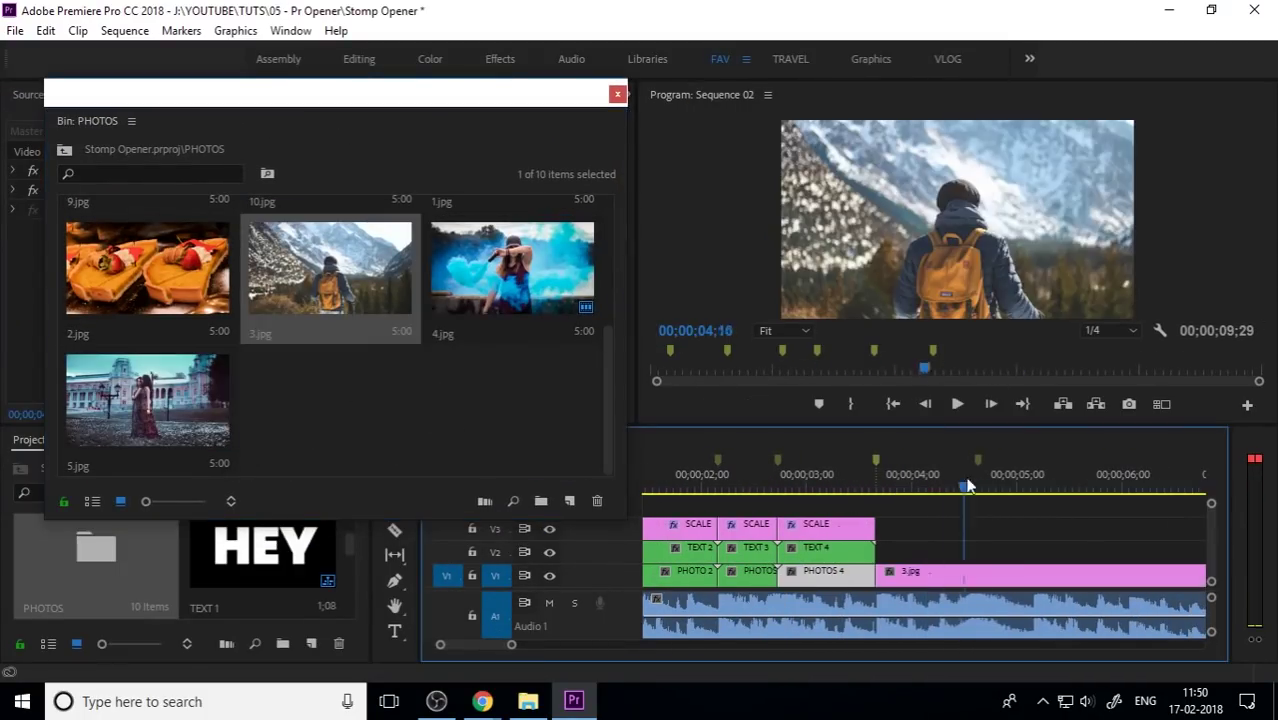
pyautogui.click(927, 572)
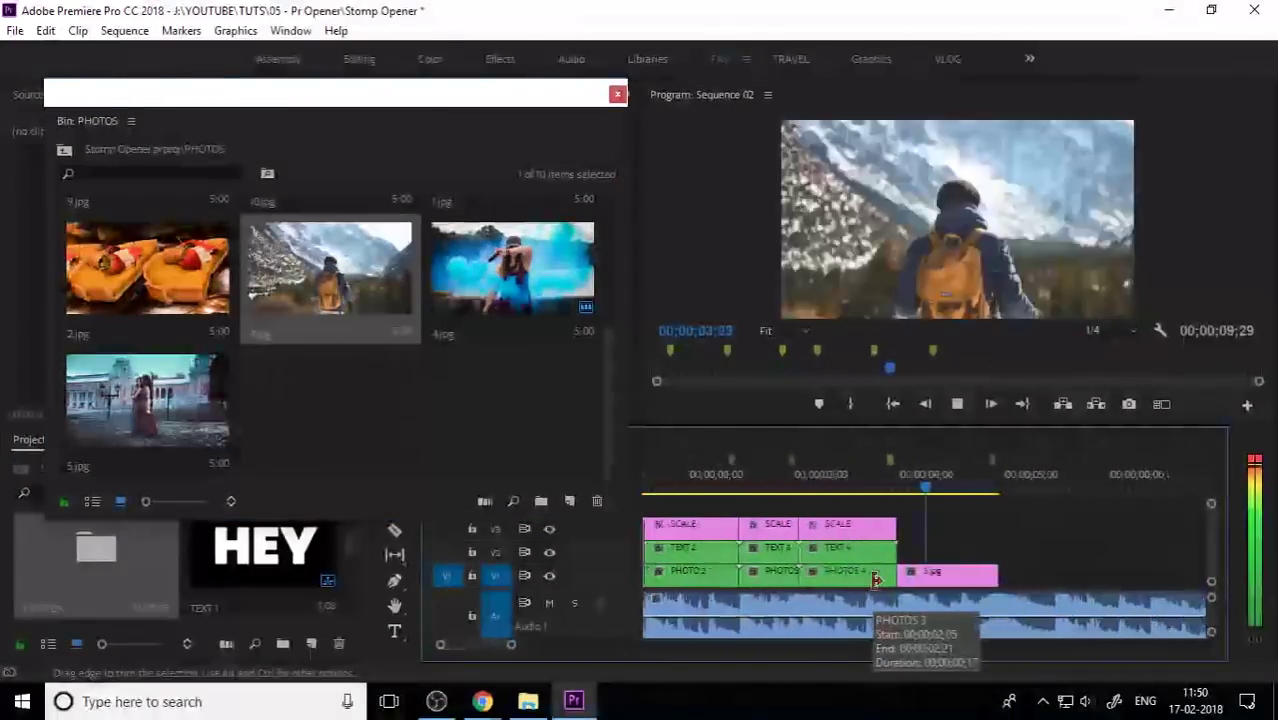
pyautogui.rightClick(893, 574)
pyautogui.click(942, 465)
pyautogui.press('Return')
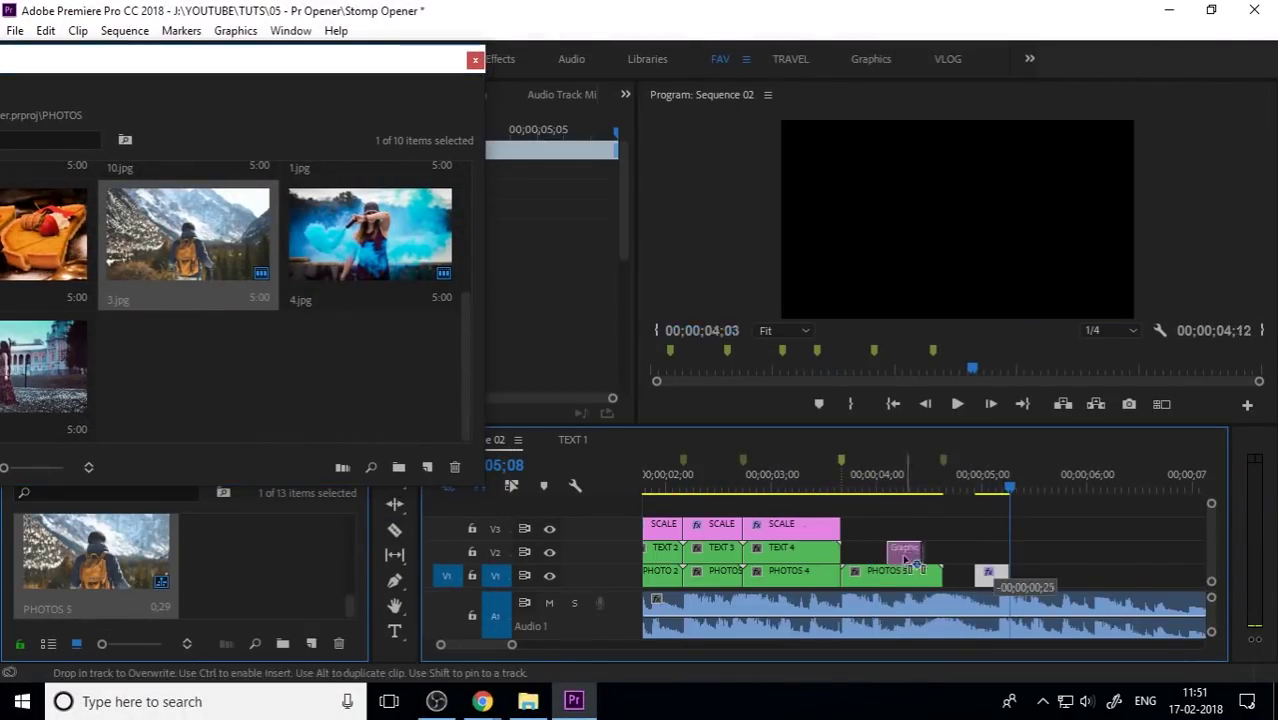
# Add an ITS title above PHOTOS 5 and retype its word with the Type tool.
pyautogui.moveTo(985, 571); pyautogui.dragTo(905, 548)
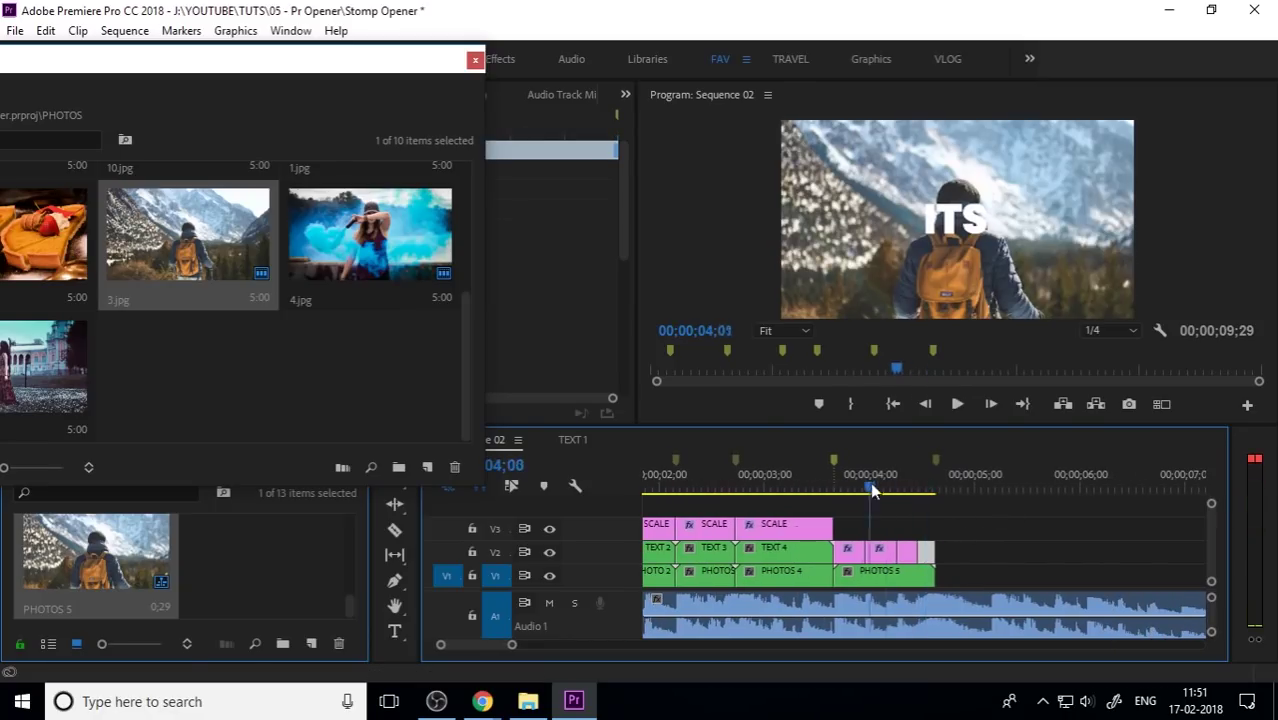
pyautogui.moveTo(872, 490); pyautogui.dragTo(848, 490)
pyautogui.press('t')
pyautogui.click(963, 215)
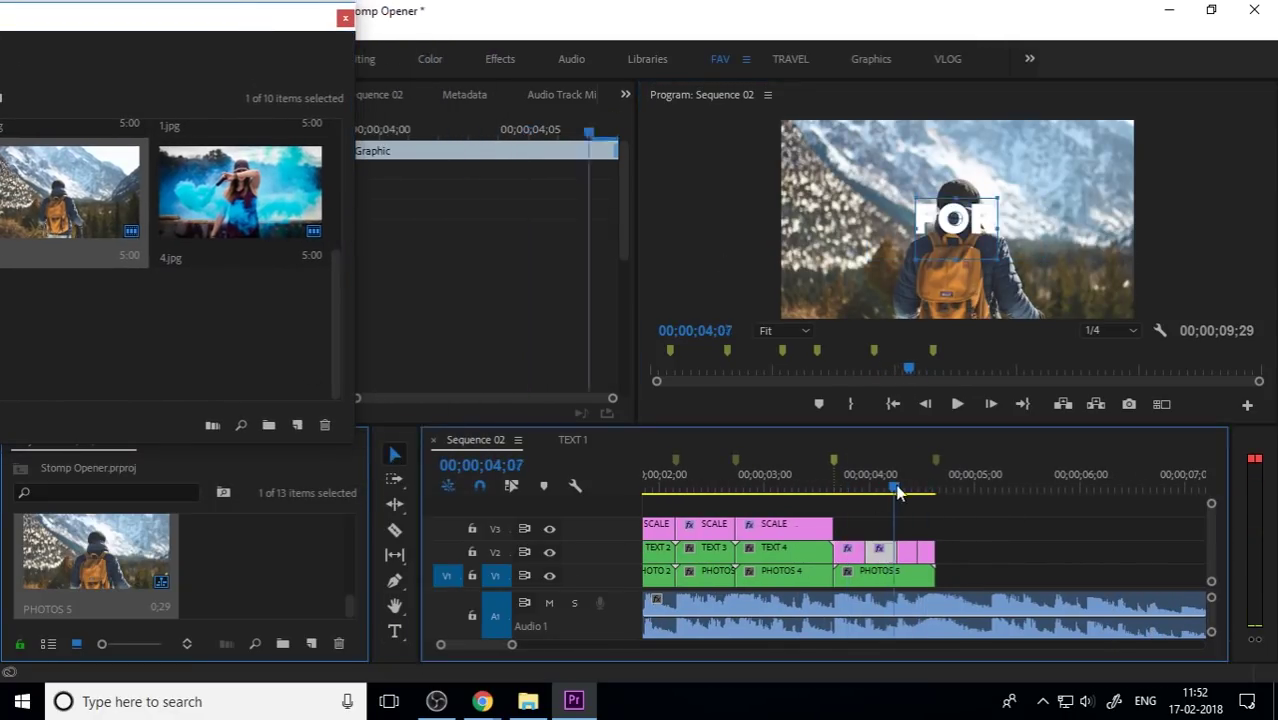
pyautogui.click(394, 454)
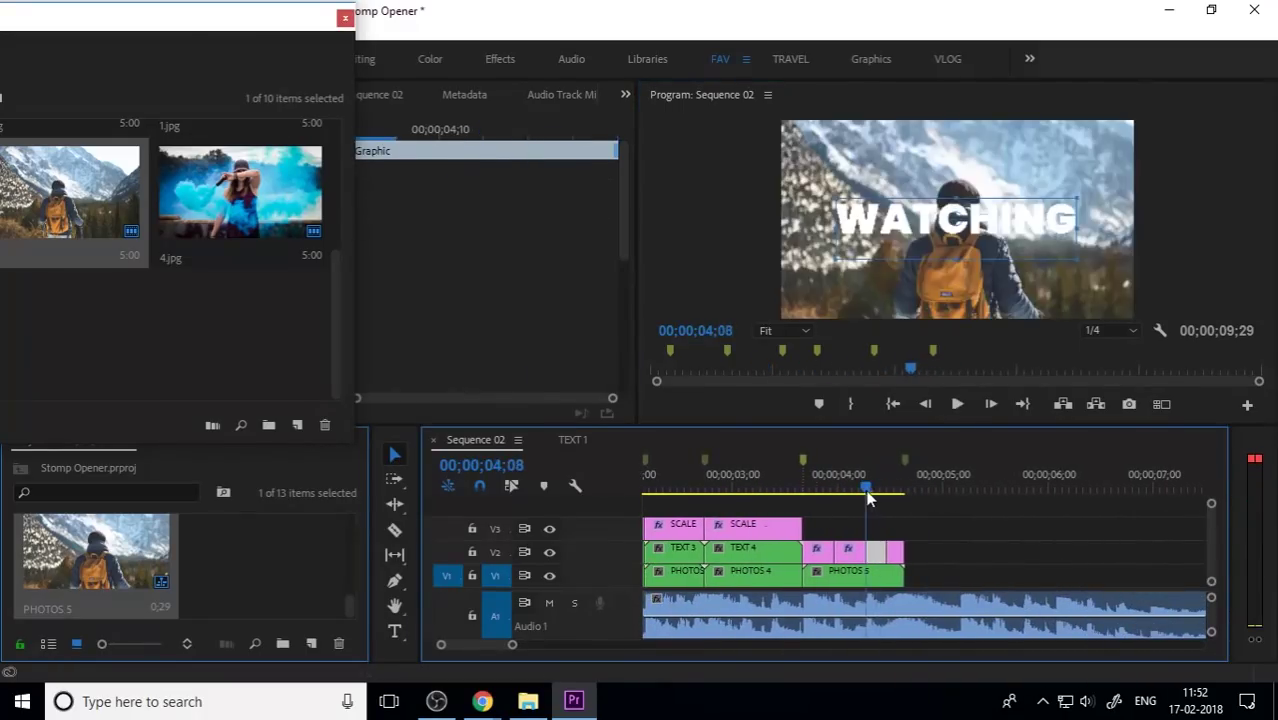
# Trim PHOTOS 5 to end with its title and copy the SCALE clip above it.
pyautogui.moveTo(880, 572); pyautogui.dragTo(862, 572)
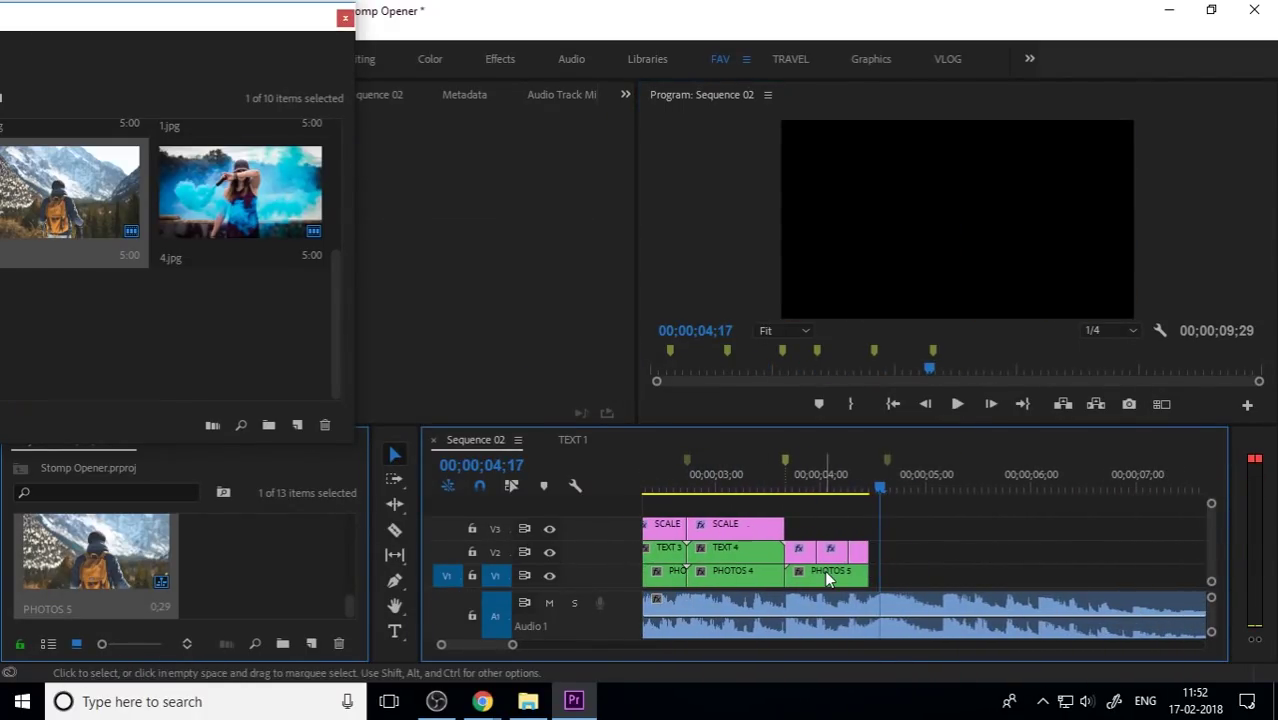
pyautogui.click(765, 523)
pyautogui.moveTo(765, 523); pyautogui.dragTo(830, 523)
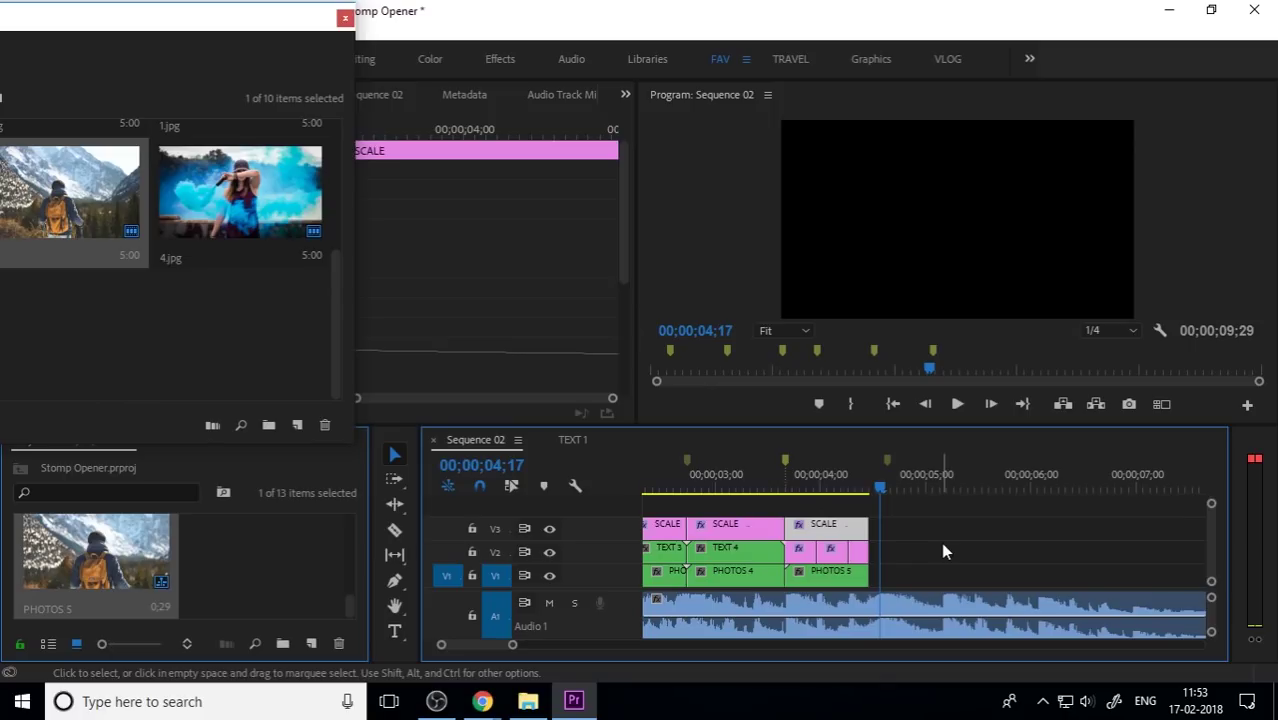
# Play back the last text shots, then save the project with Ctrl+S.
pyautogui.moveTo(880, 489); pyautogui.dragTo(765, 489)
pyautogui.press('space')
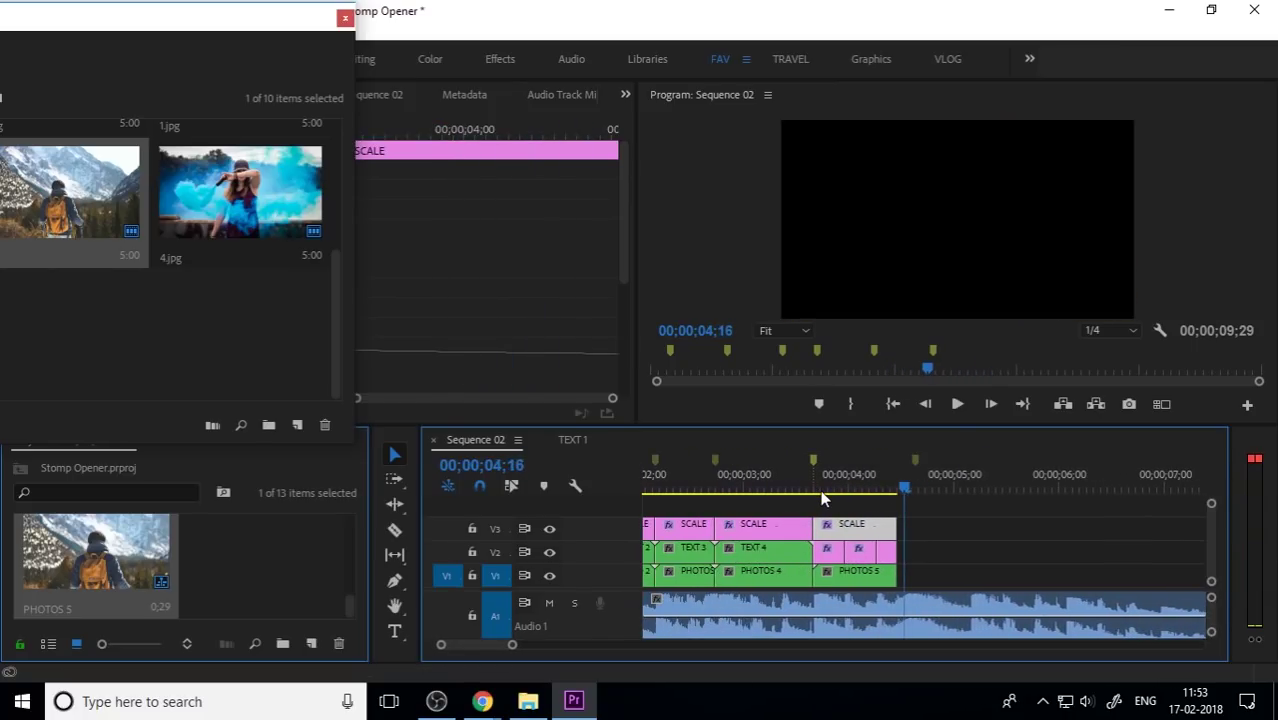
pyautogui.press('space')
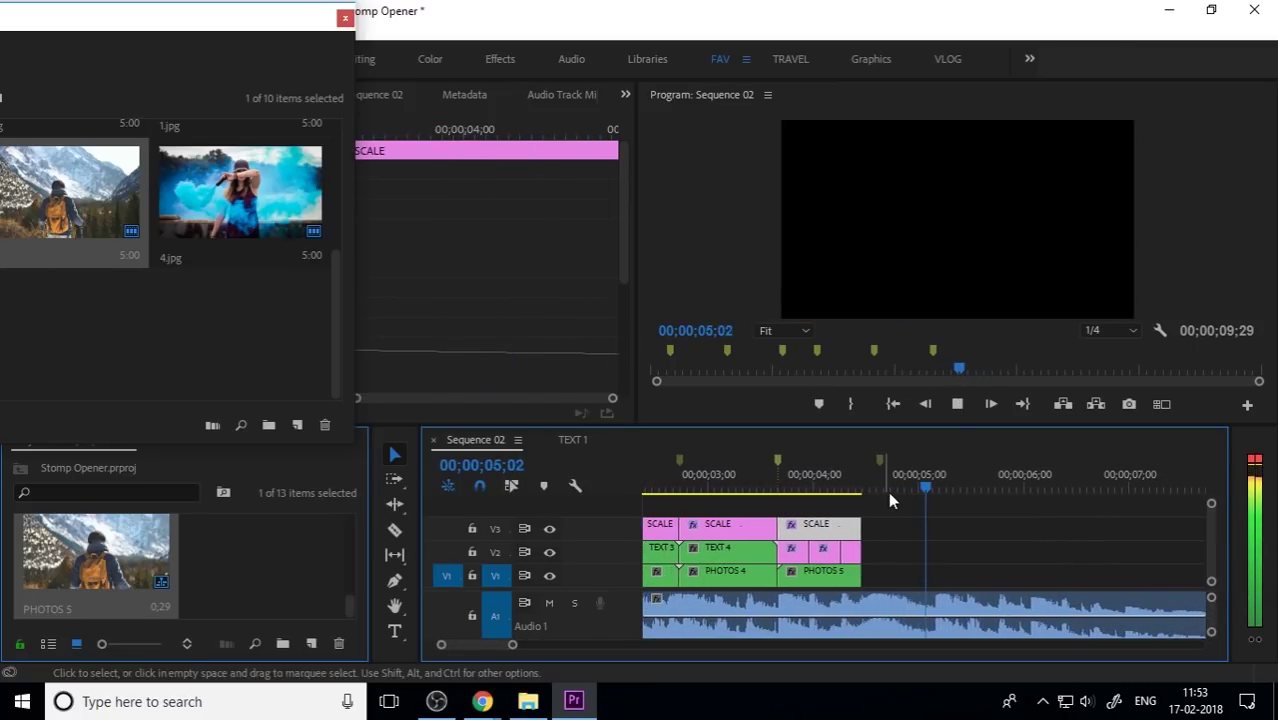
pyautogui.press('space')
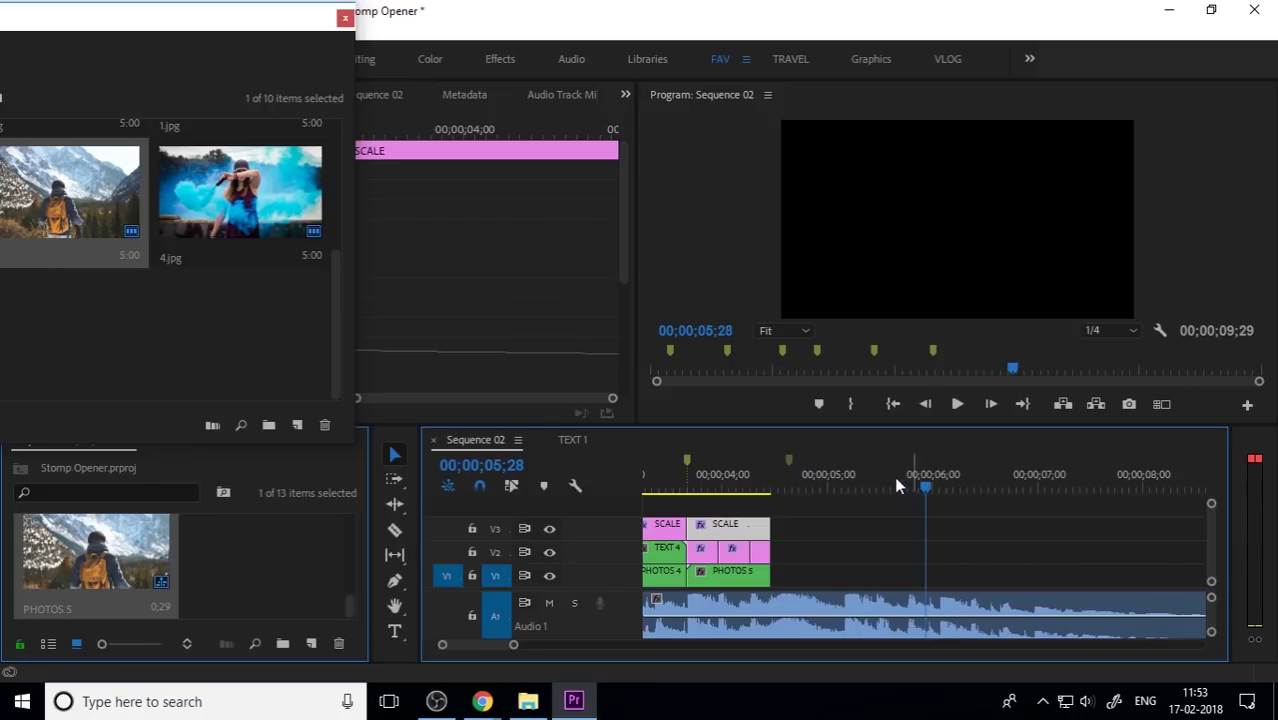
pyautogui.hotkey('ctrl', 's')
pyautogui.click(785, 478)
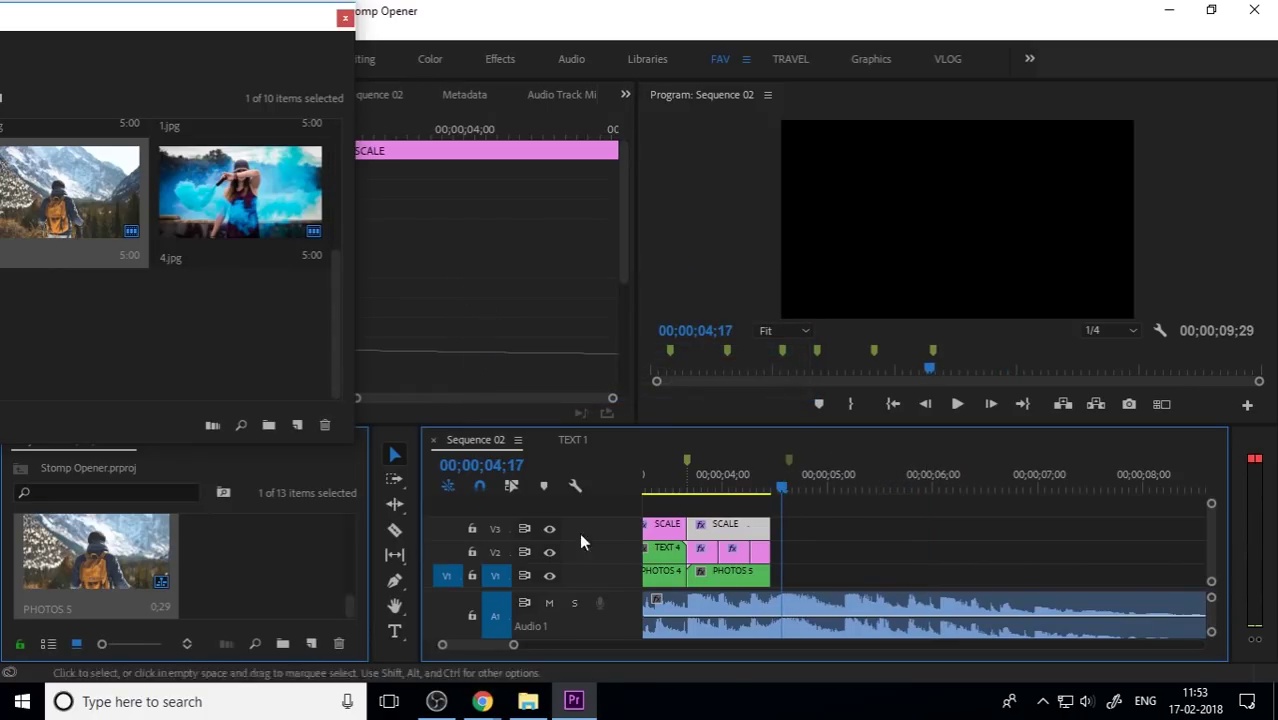
# Bring IPC LOGO CENTRE WHITE.png from Explorer onto V2 at the playhead after PHOTOS 5.
pyautogui.click(540, 697)
pyautogui.moveTo(418, 150); pyautogui.dragTo(431, 184)
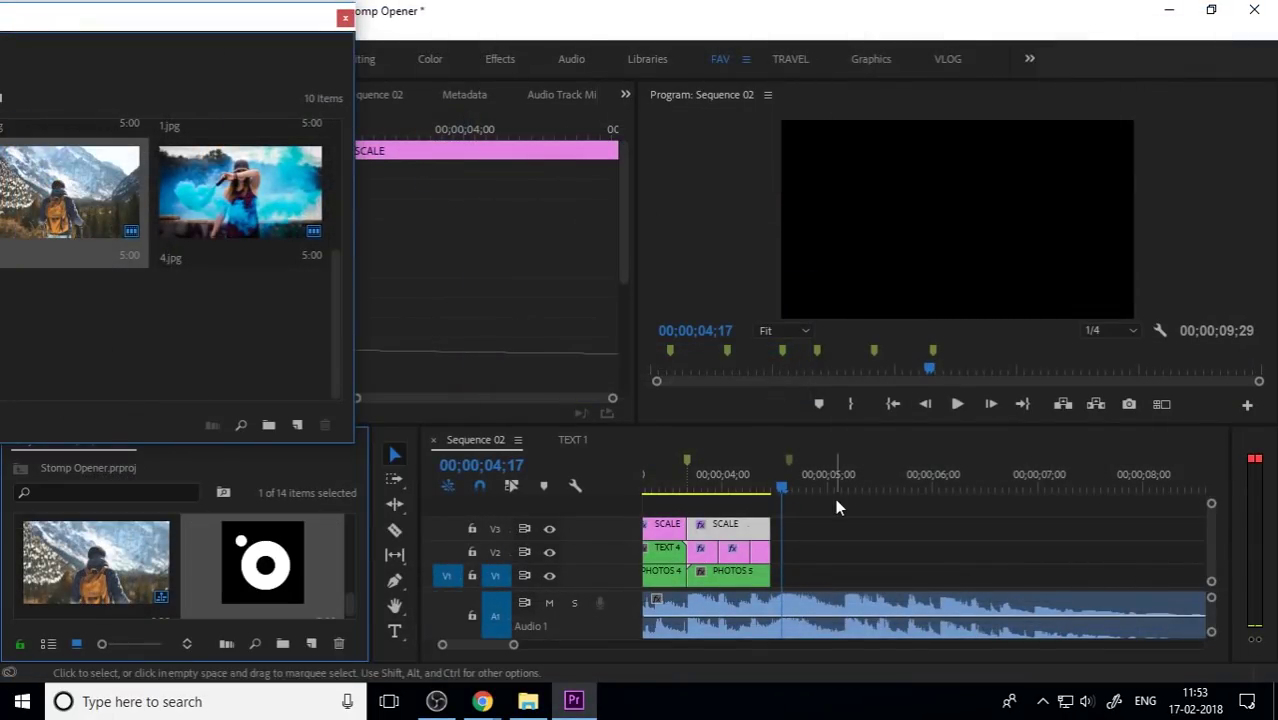
pyautogui.moveTo(585, 545); pyautogui.dragTo(786, 570)
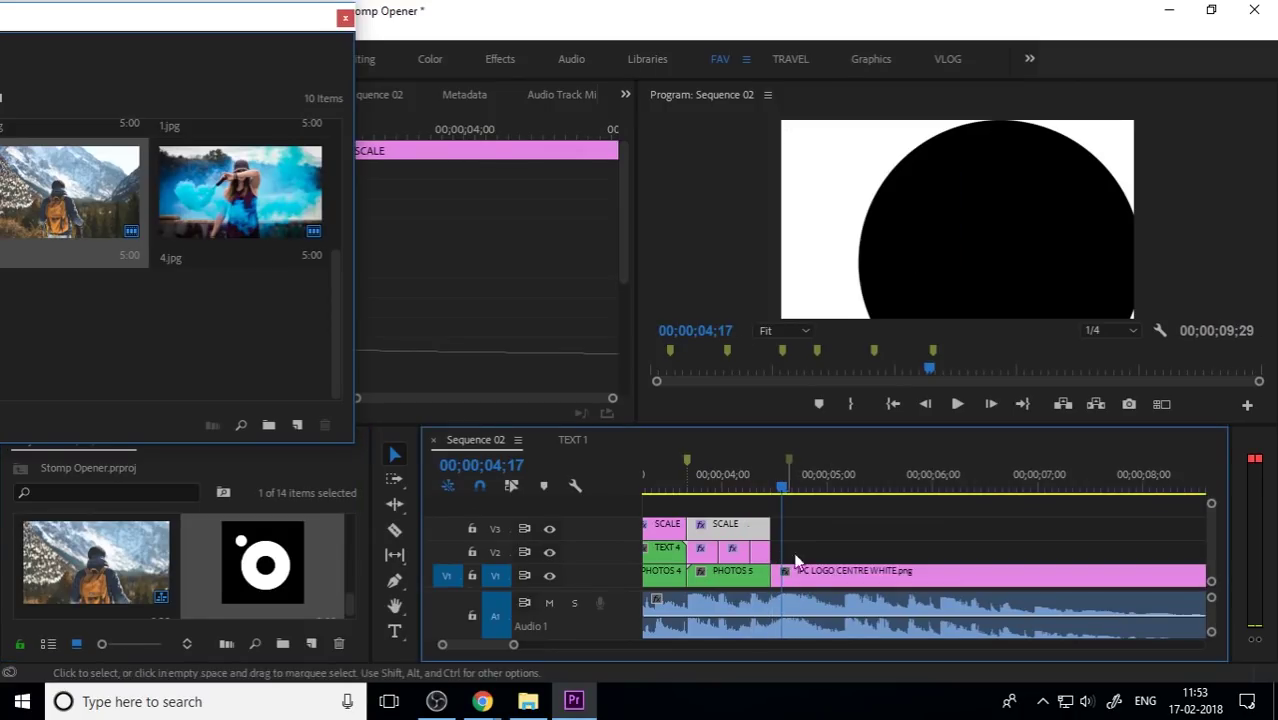
pyautogui.scroll(2, 842, 570)
pyautogui.moveTo(906, 568); pyautogui.dragTo(968, 566)
# Scale the logo clip to frame size so it fits as a white ring.
pyautogui.press('-')
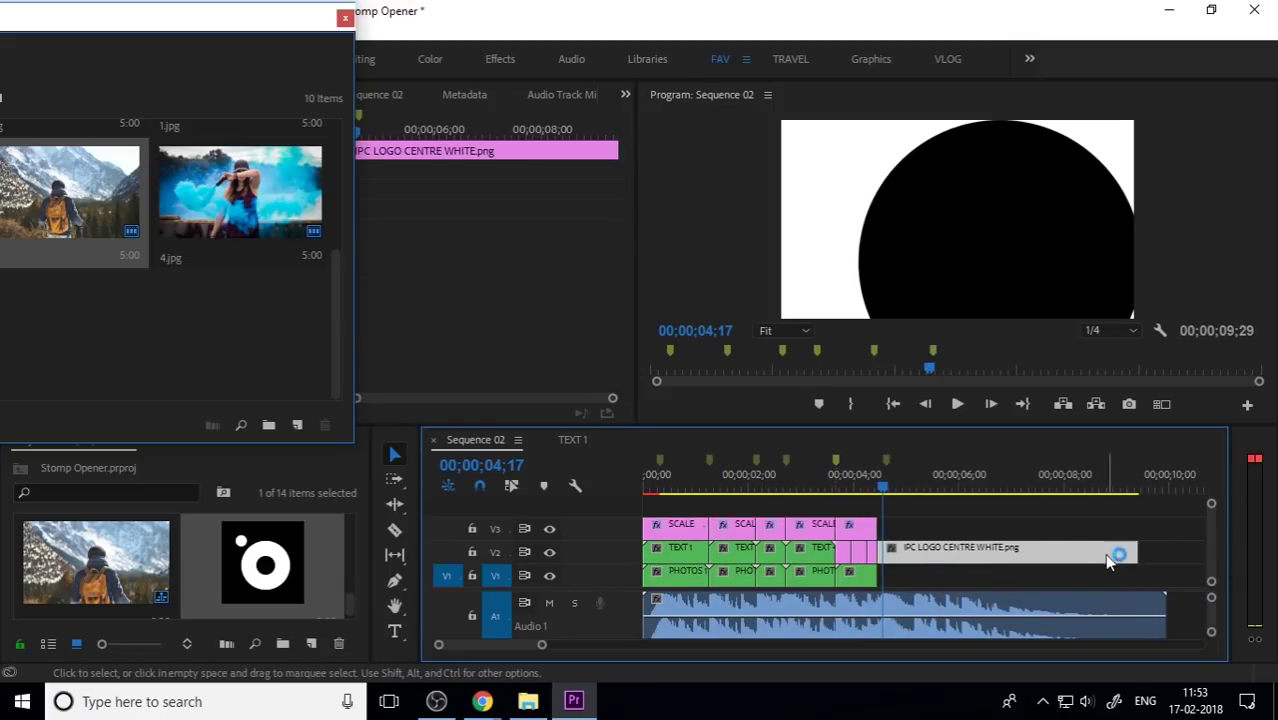
pyautogui.rightClick(1024, 545)
pyautogui.click(1058, 689)
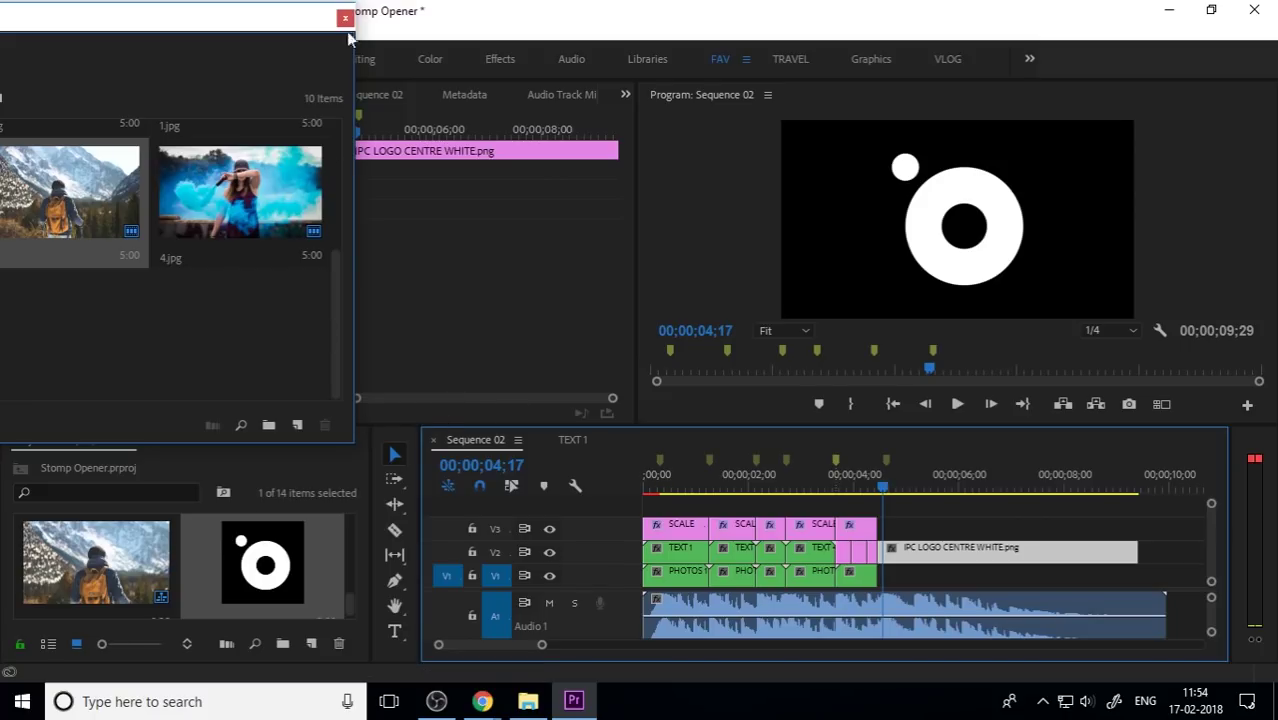
pyautogui.moveTo(232, 27); pyautogui.dragTo(507, 88)
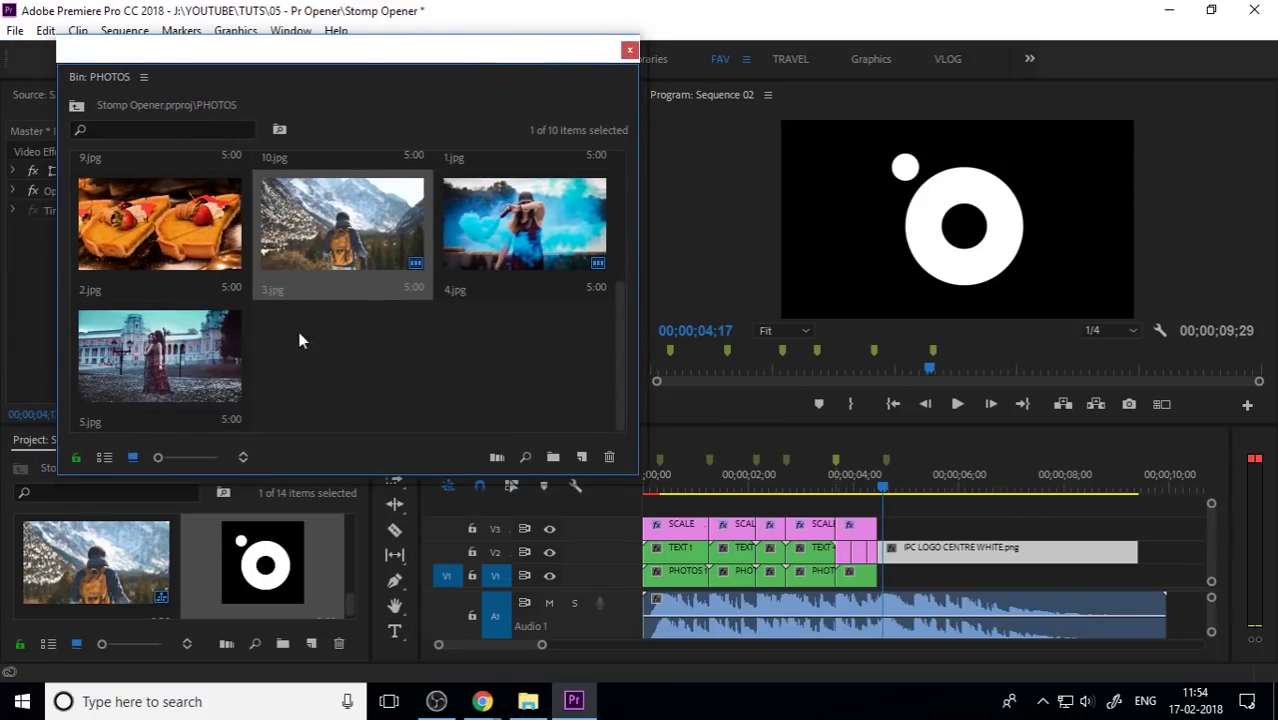
# Lay 2.jpg on V1 under the logo, trim it to the logo's length, and nest it as PHOTOS 6.
pyautogui.moveTo(199, 235); pyautogui.dragTo(886, 582)
pyautogui.moveTo(1130, 577); pyautogui.dragTo(1165, 598)
pyautogui.click(927, 578)
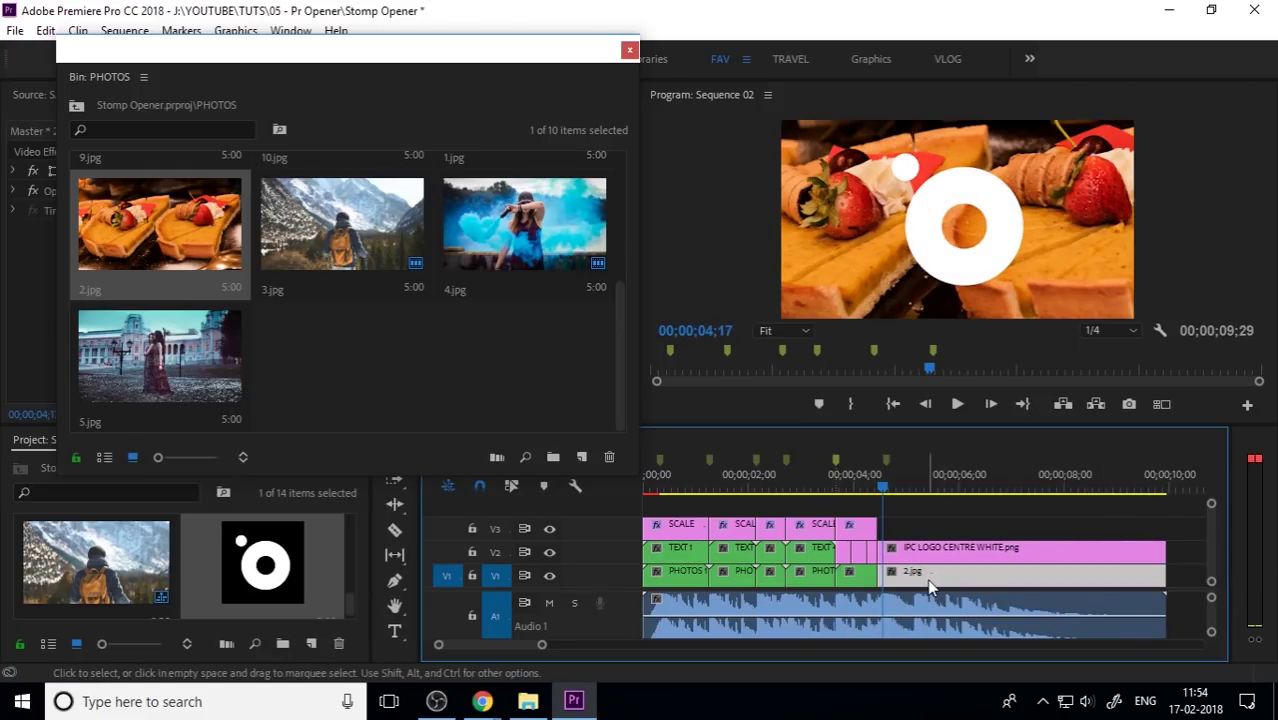
pyautogui.rightClick(928, 576)
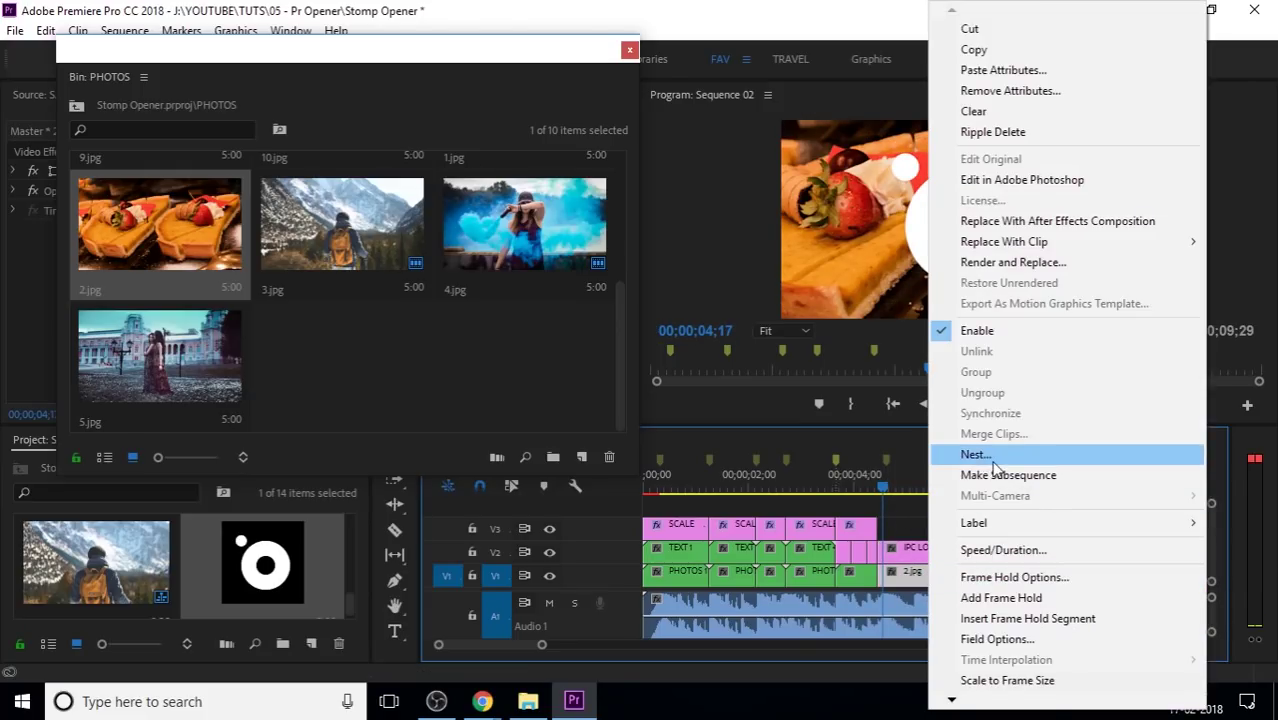
pyautogui.click(978, 455)
pyautogui.write('PHOTOS 6')
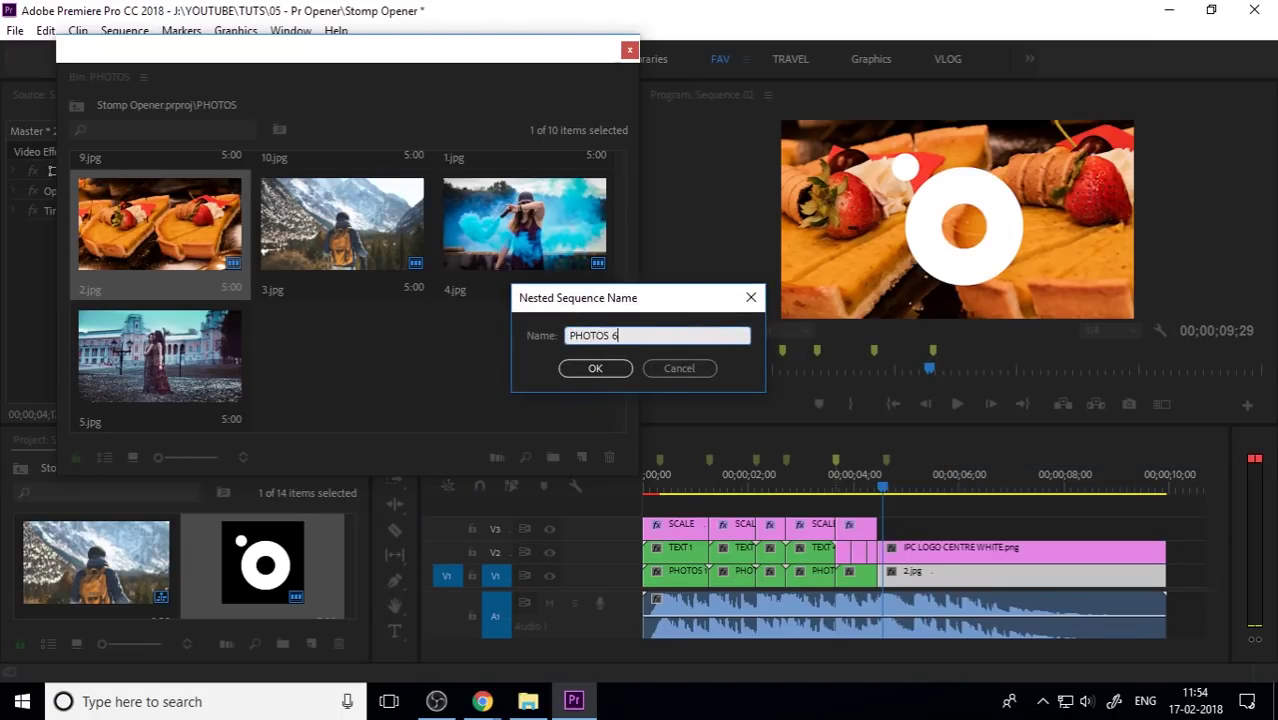
pyautogui.press('Return')
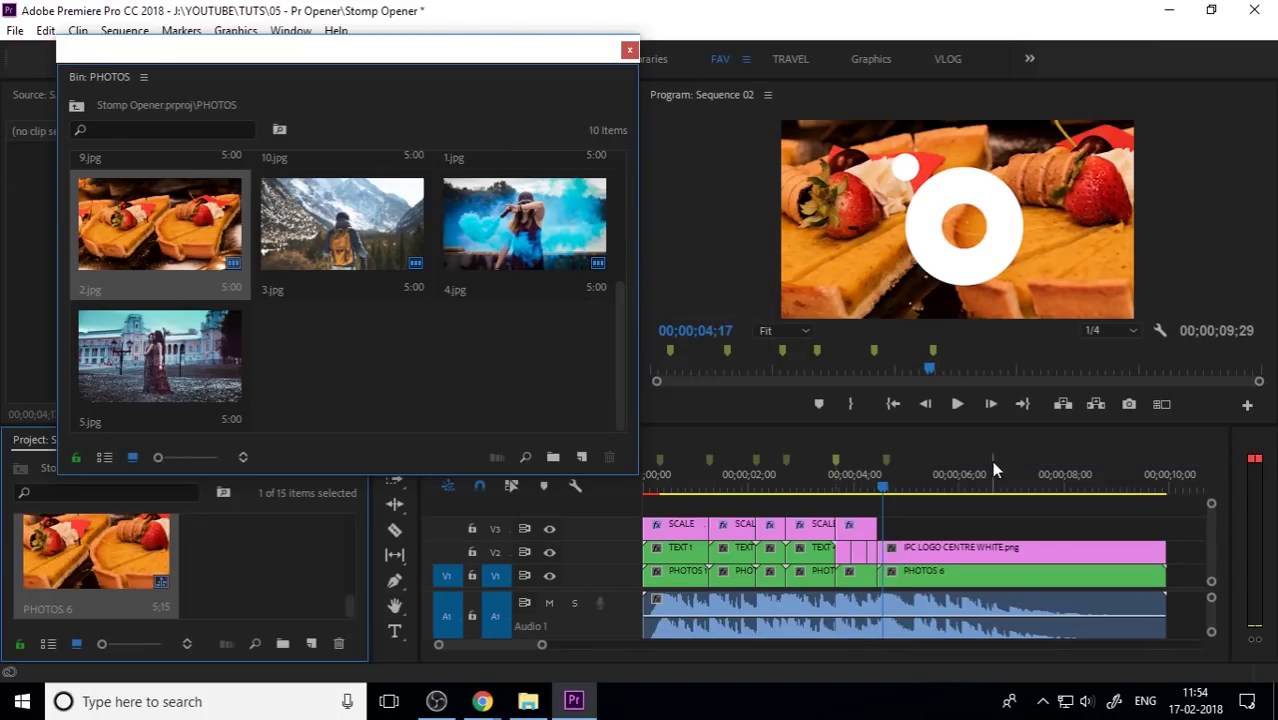
pyautogui.click(970, 553)
pyautogui.rightClick(968, 556)
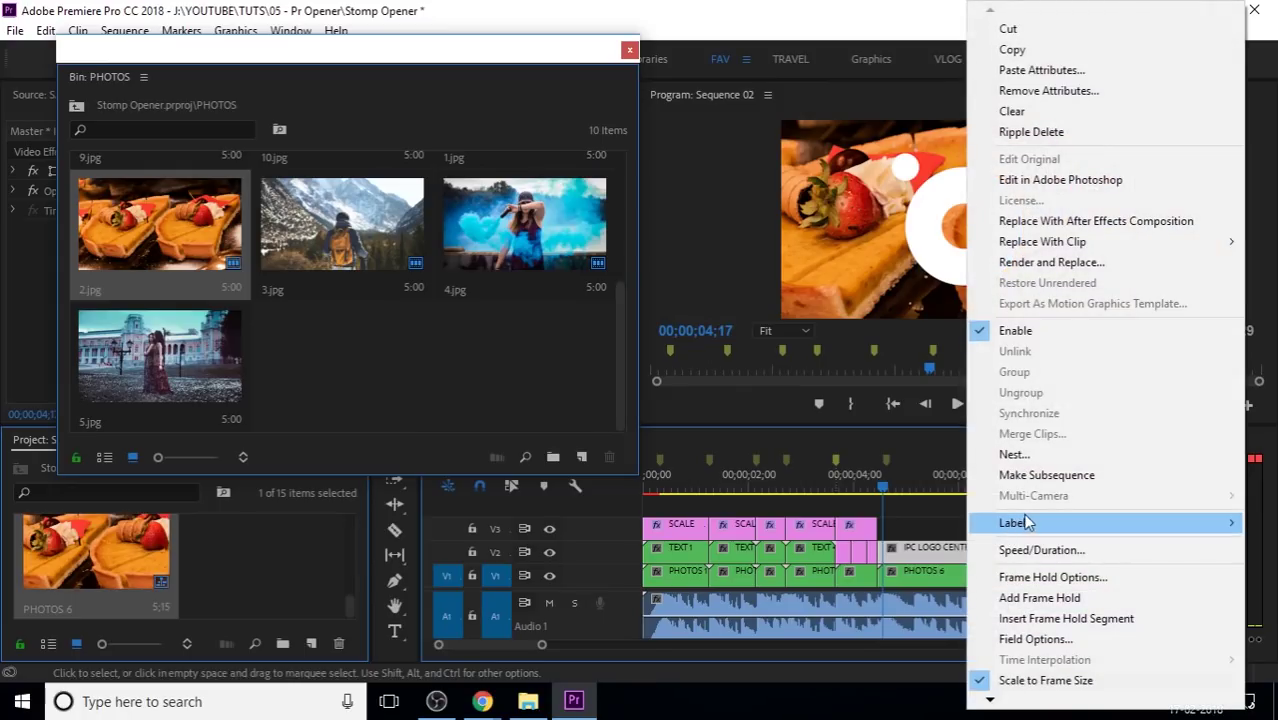
# Nest the logo clip on V2 into a sequence named LOGO.
pyautogui.click(1058, 458)
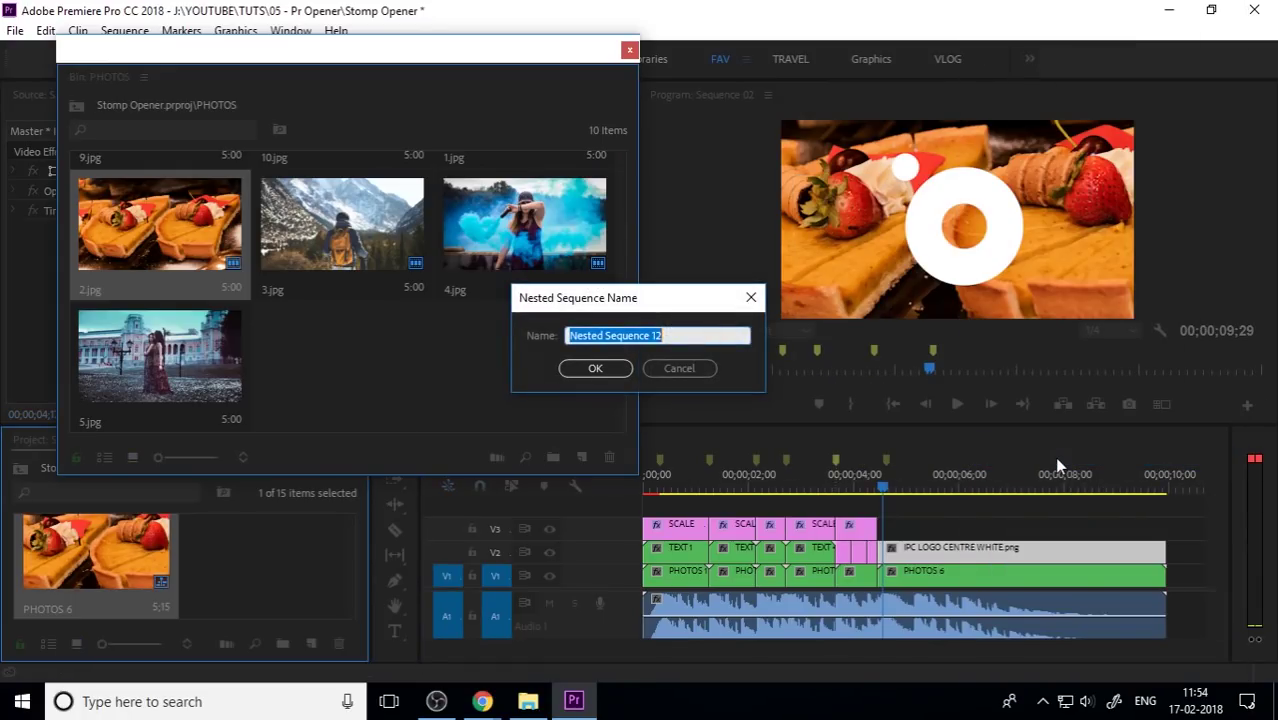
pyautogui.write('LOGO')
pyautogui.press('Return')
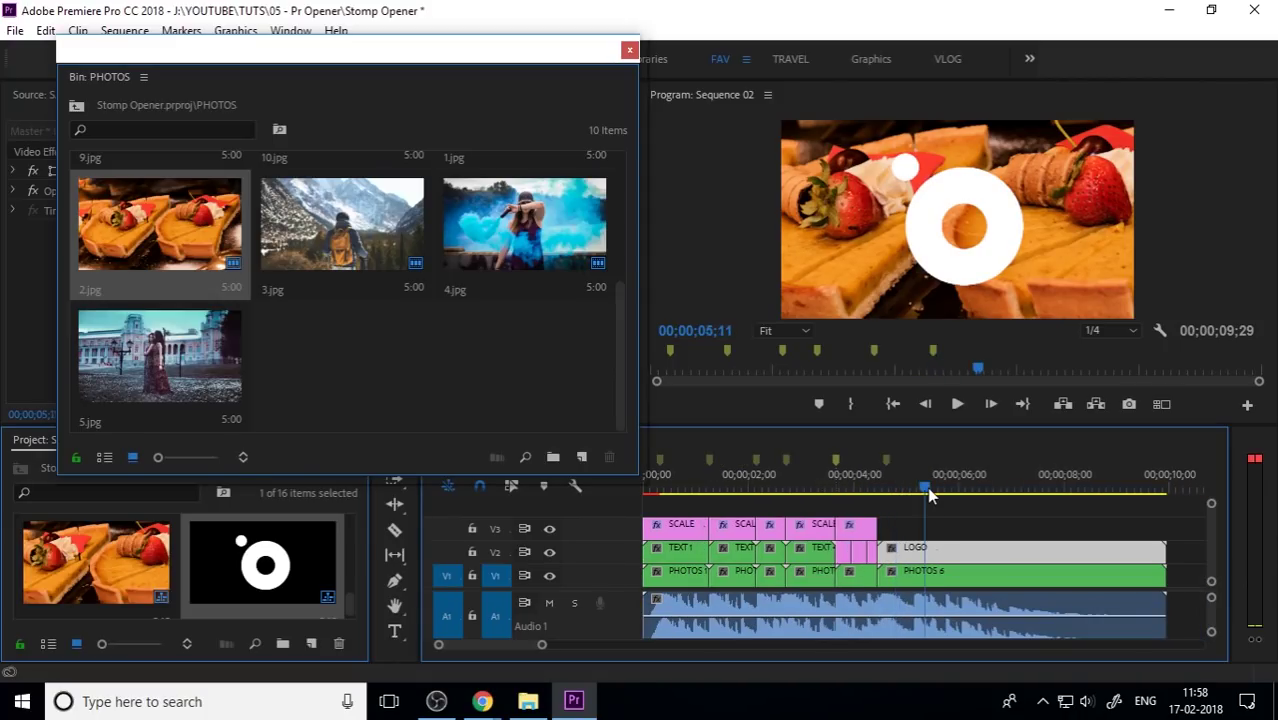
# Preview the logo entrance, return the playhead to 00;00;04;17, and reselect the LOGO clip.
pyautogui.moveTo(928, 495); pyautogui.dragTo(884, 527)
pyautogui.press('space')
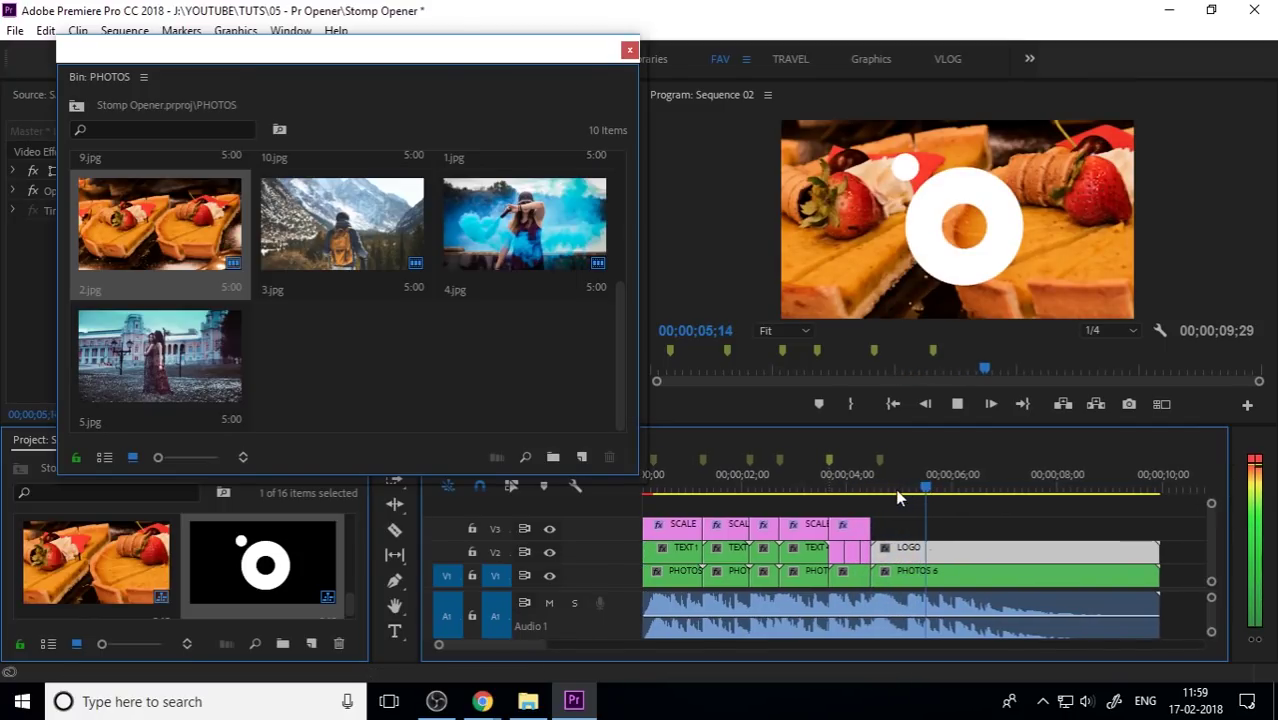
pyautogui.press('space')
pyautogui.moveTo(866, 497); pyautogui.dragTo(878, 499)
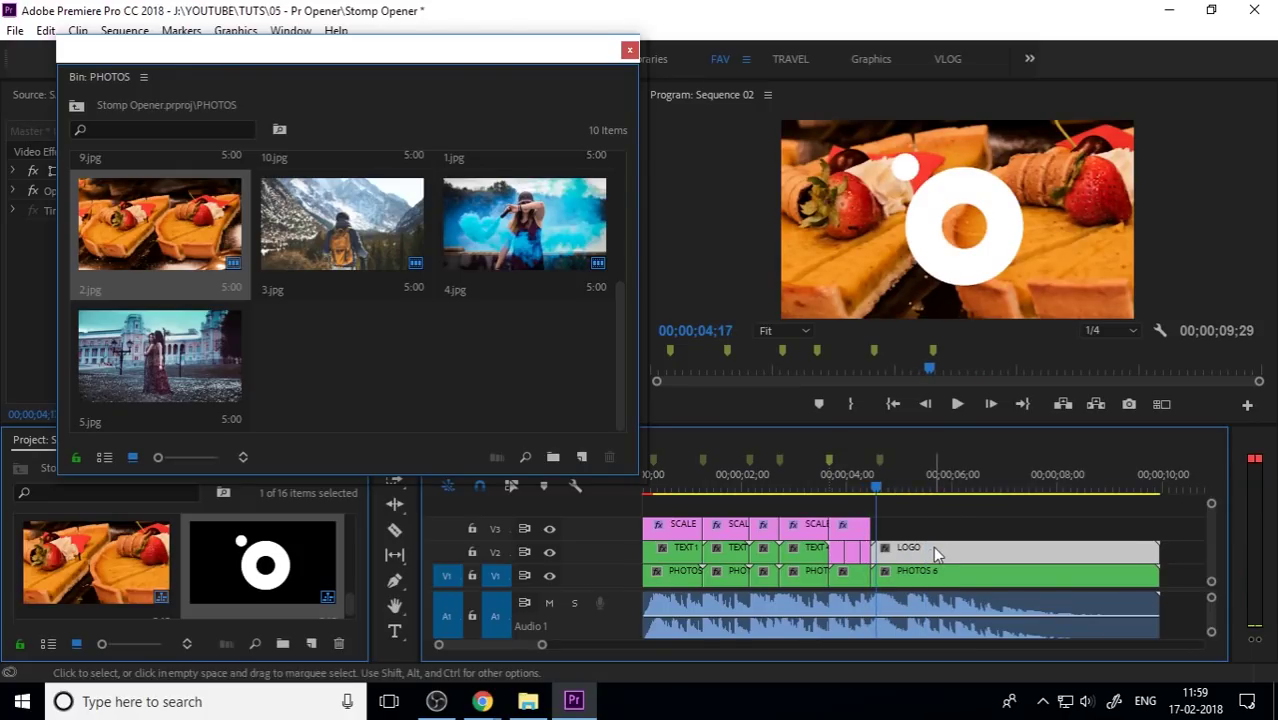
pyautogui.click(984, 508)
pyautogui.click(970, 551)
# Close the PHOTOS bin and copy a SCALE clip over the start of the logo on V3.
pyautogui.click(630, 52)
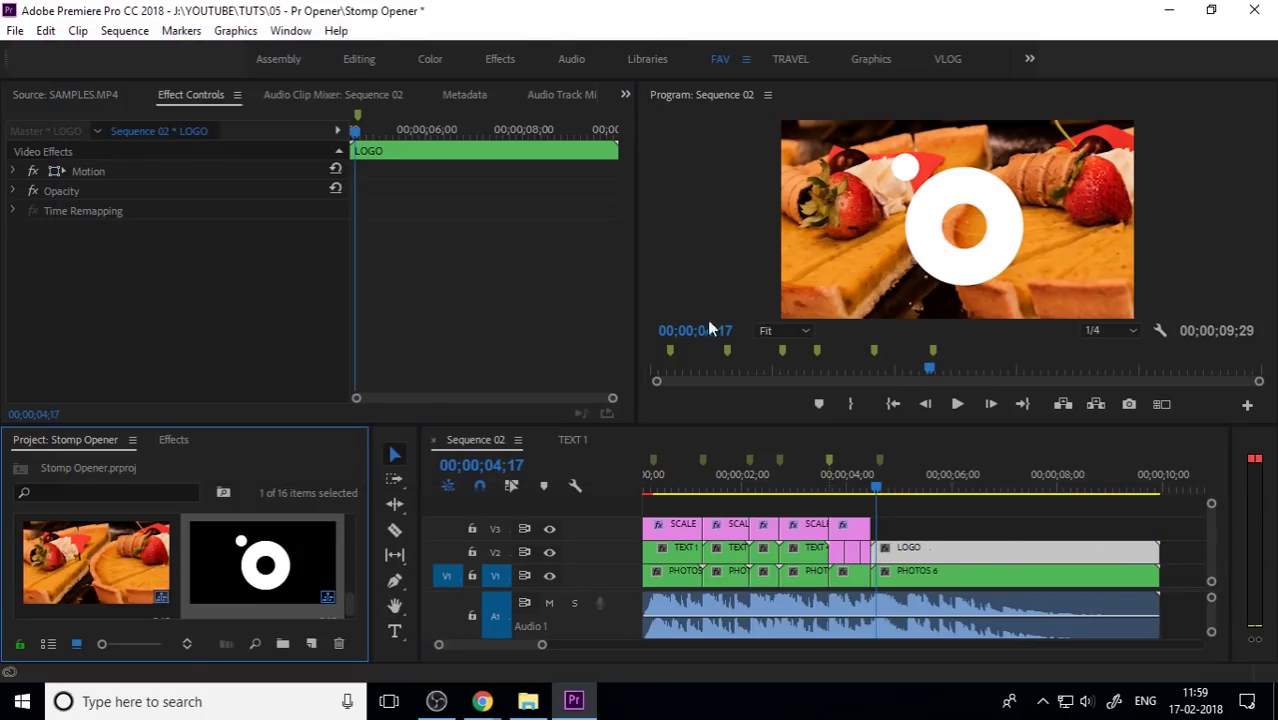
pyautogui.click(850, 530)
pyautogui.moveTo(848, 529); pyautogui.dragTo(929, 529)
pyautogui.click(929, 529)
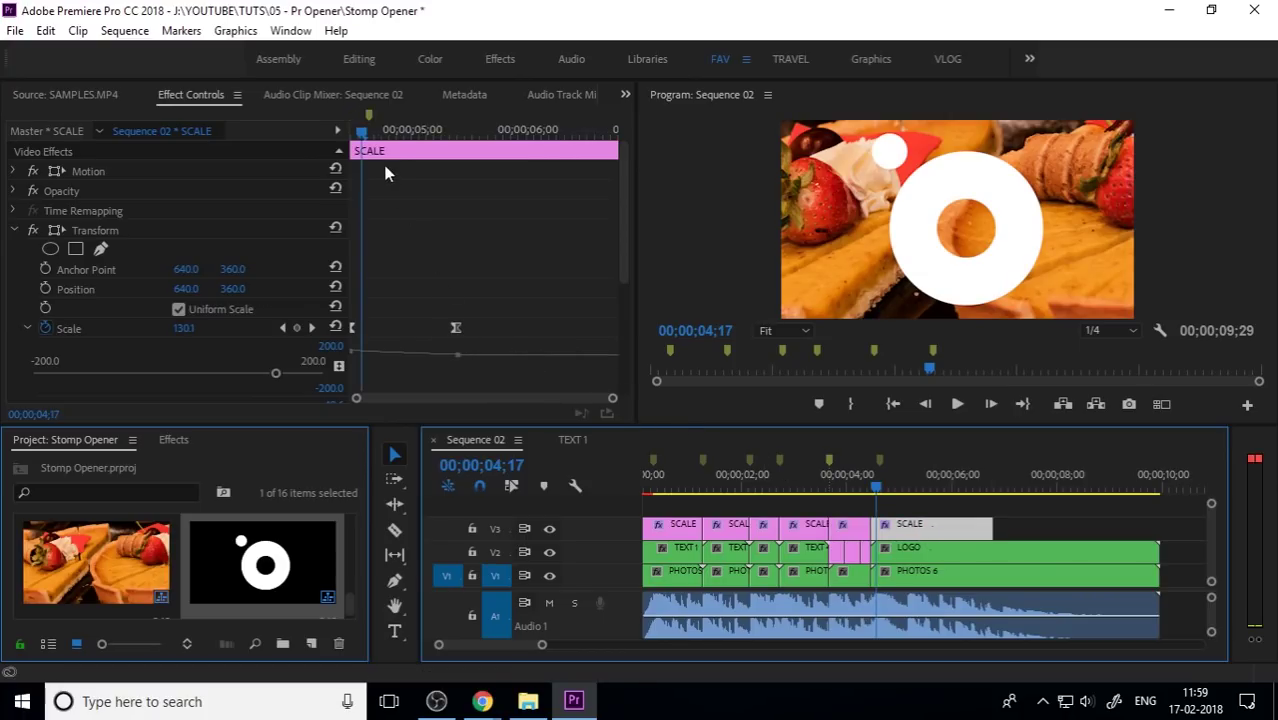
# Keep the SCALE clip's starting scale at 135, preview the zoom punch, then open PHOTOS 6.
pyautogui.moveTo(362, 130); pyautogui.dragTo(330, 139)
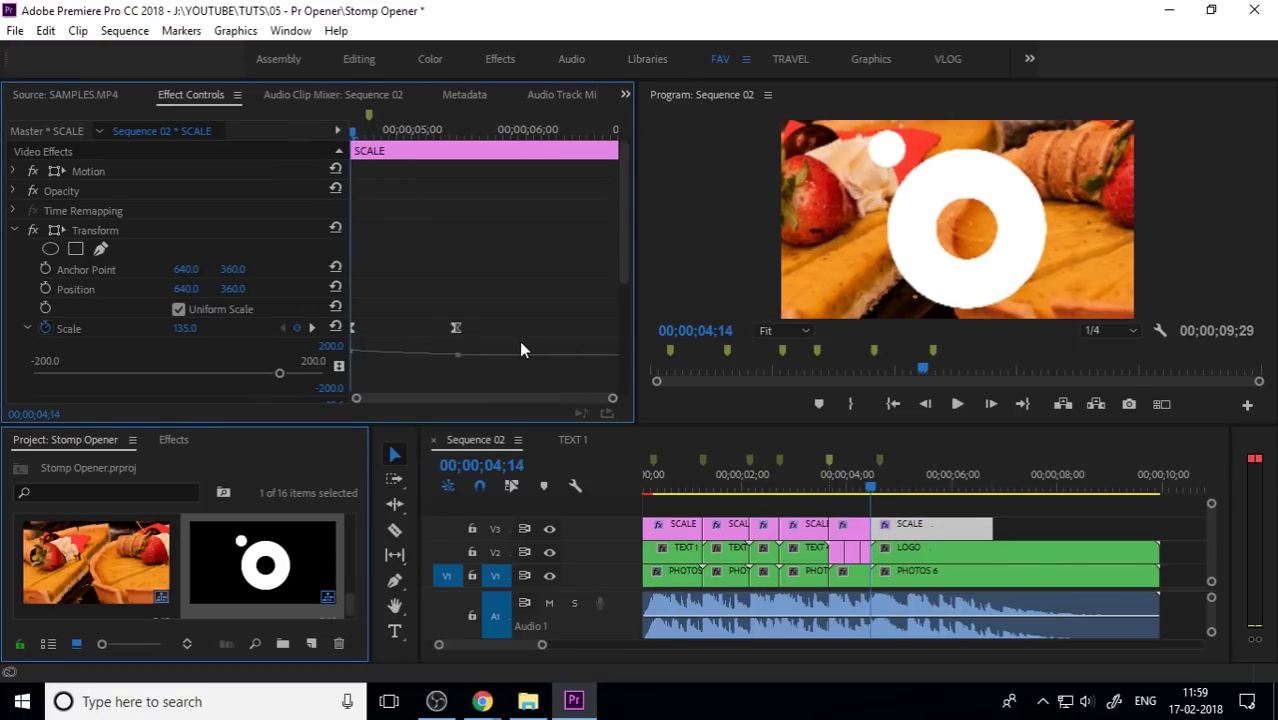
pyautogui.moveTo(191, 335); pyautogui.dragTo(89, 335)
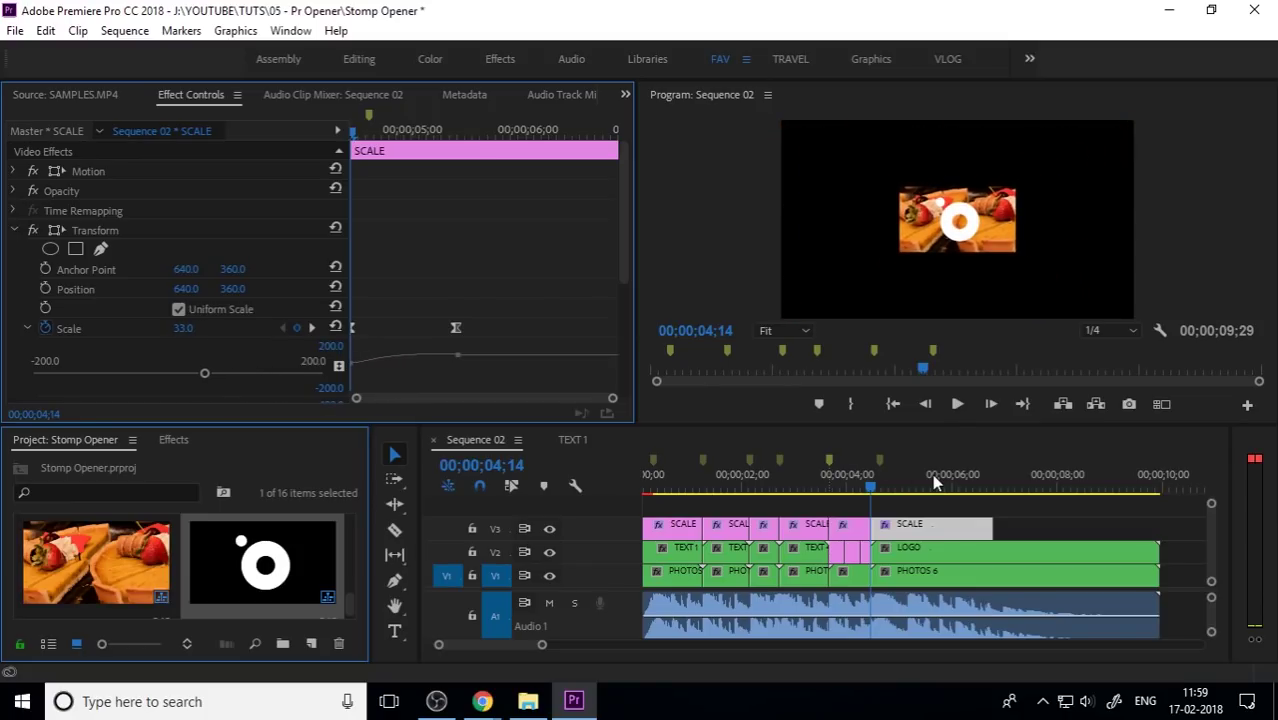
pyautogui.hotkey('ctrl', 'z')
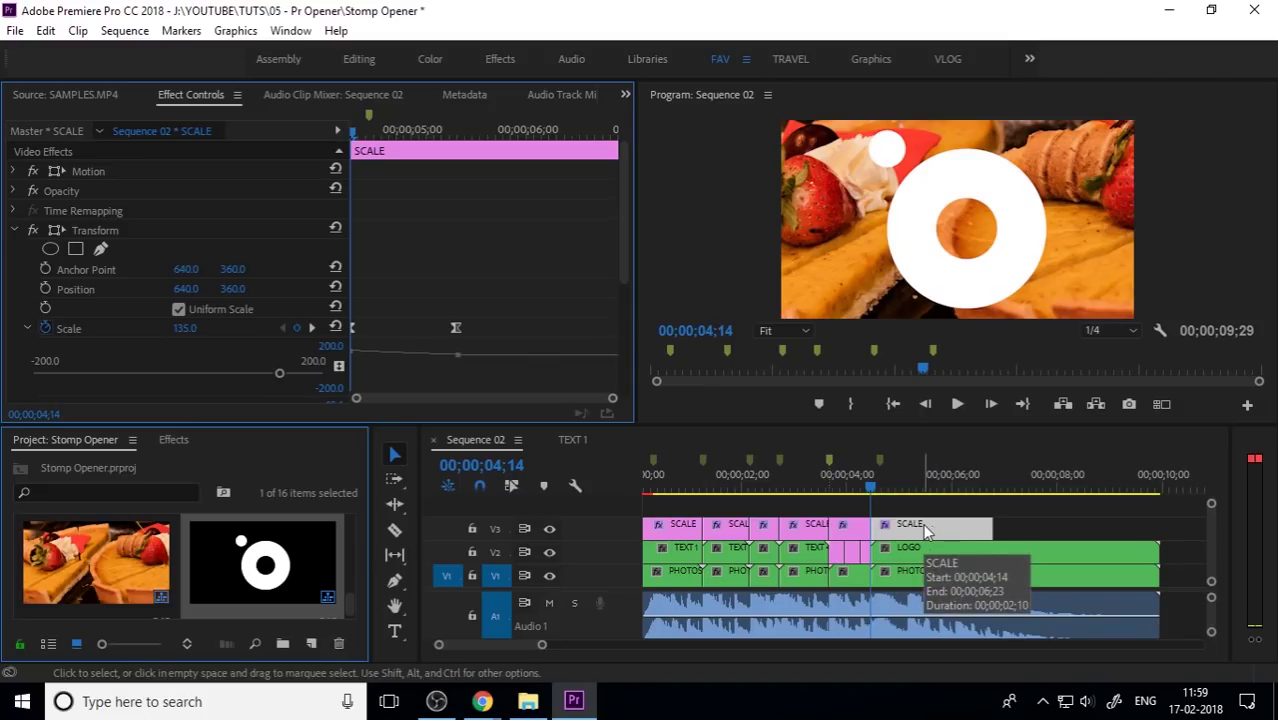
pyautogui.press('space')
pyautogui.press('space')
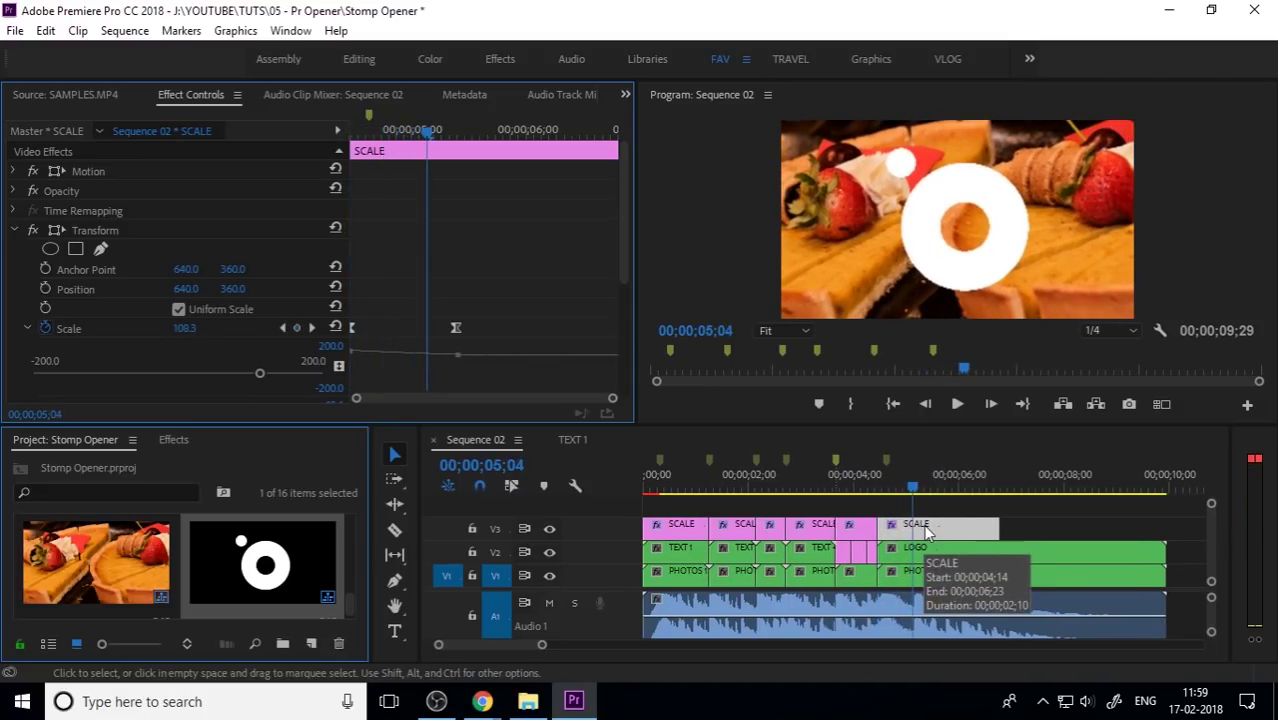
pyautogui.doubleClick(906, 578)
# Fit the 2.jpg food photo inside PHOTOS 6 to the frame size.
pyautogui.click(750, 551)
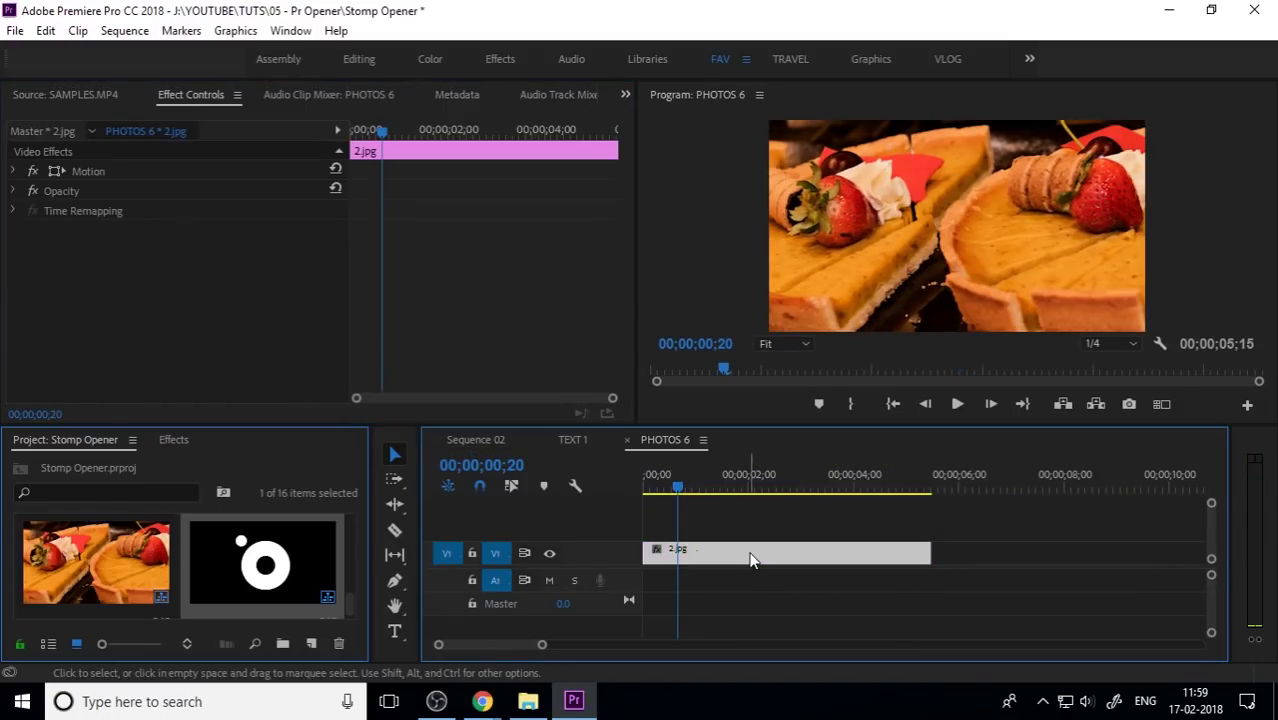
pyautogui.rightClick(750, 551)
pyautogui.click(828, 680)
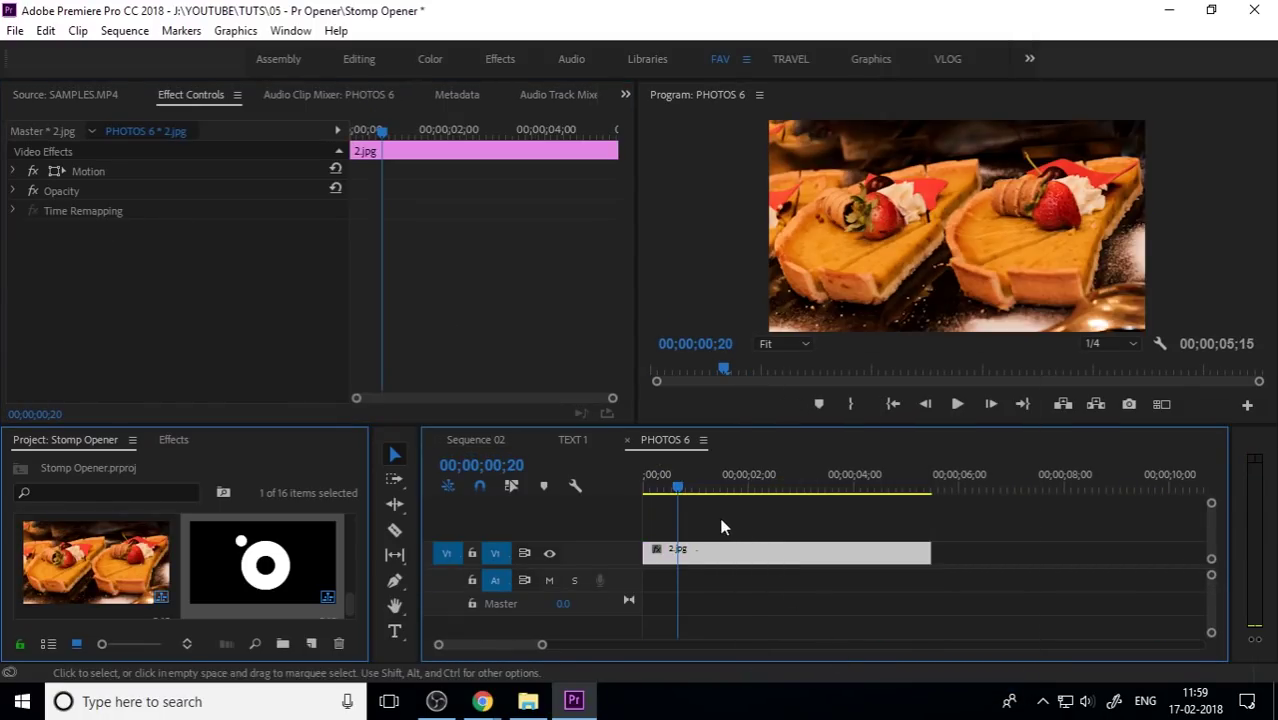
# Open the LOGO nest and move the IPC LOGO clip from V2 down to V1.
pyautogui.click(626, 439)
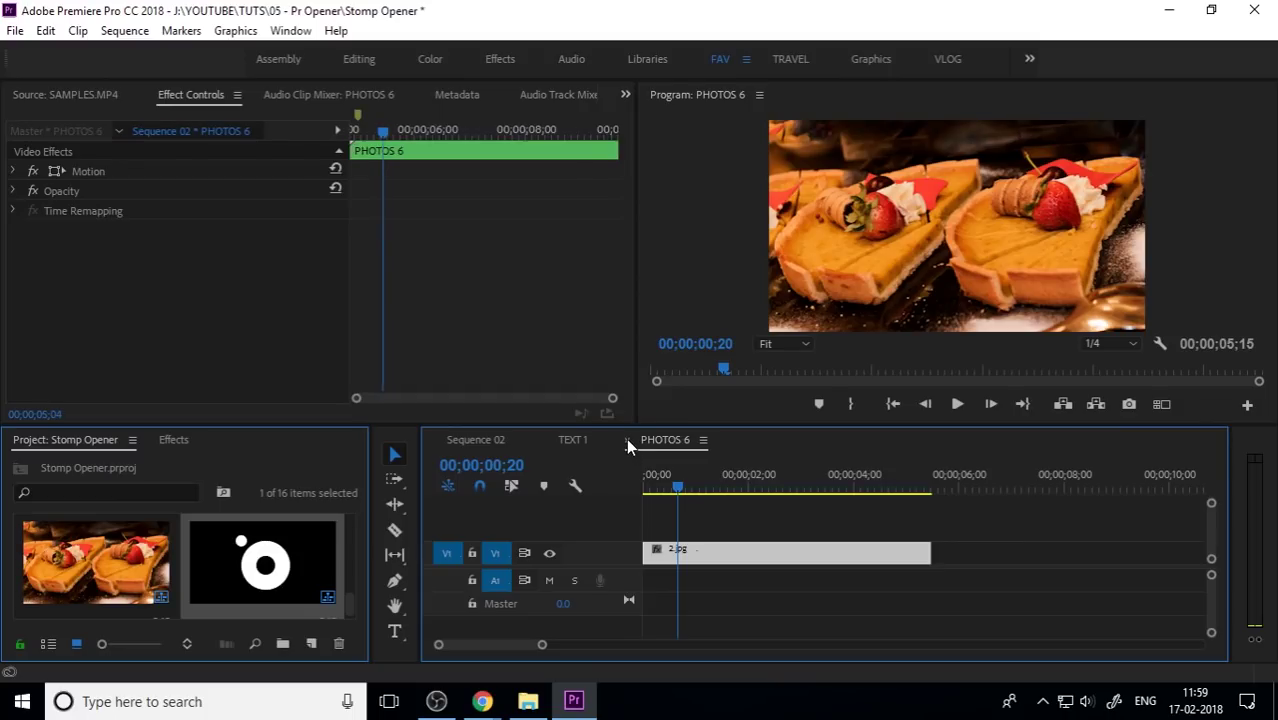
pyautogui.moveTo(826, 487); pyautogui.dragTo(955, 498)
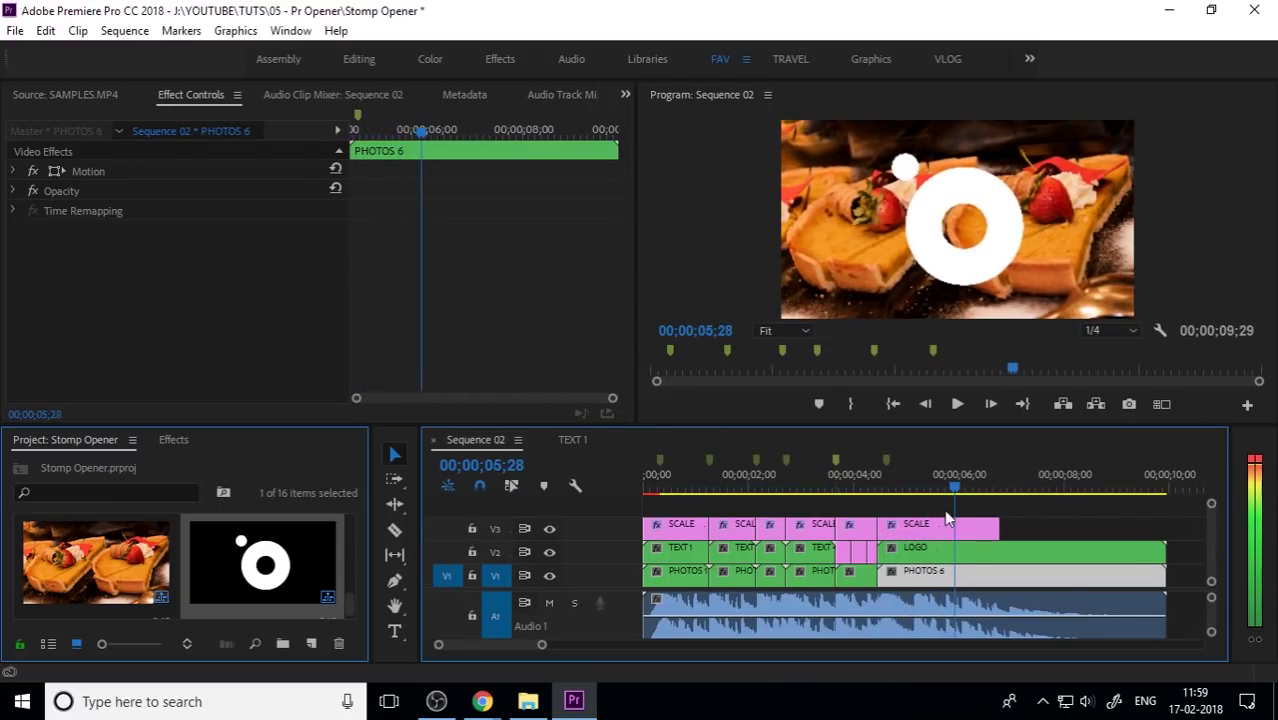
pyautogui.click(925, 553)
pyautogui.doubleClick(925, 552)
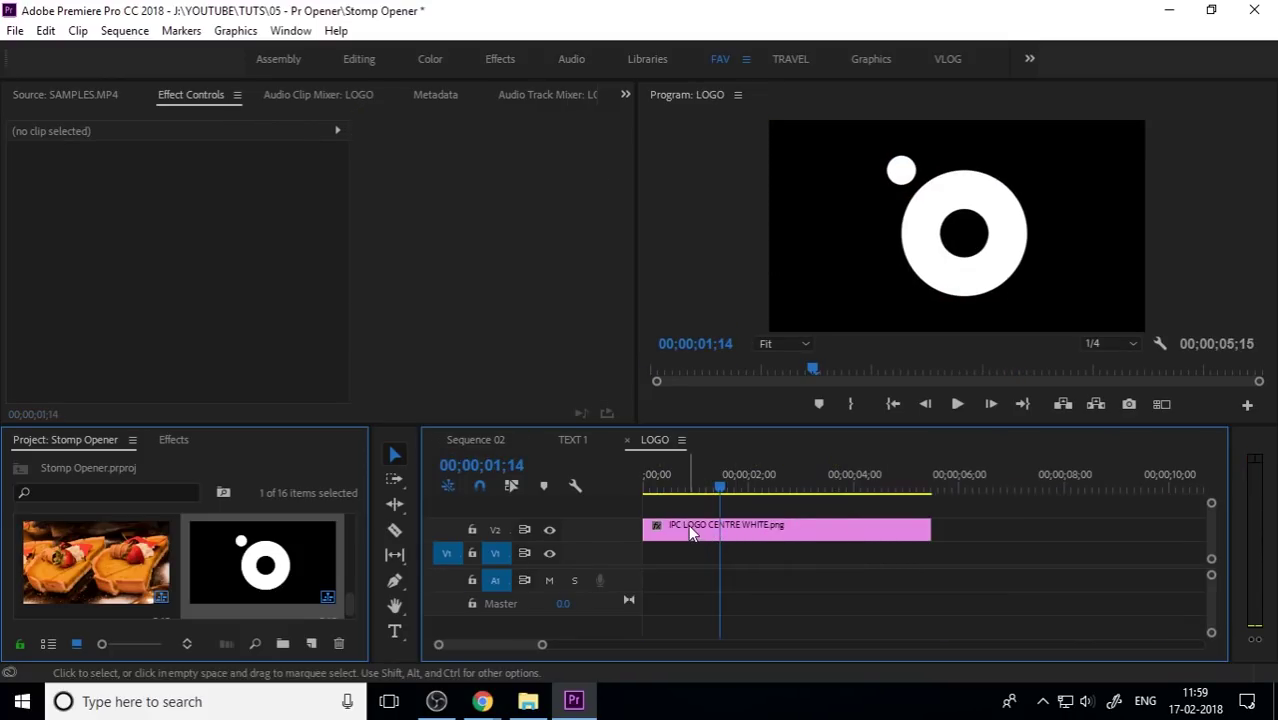
pyautogui.moveTo(690, 533); pyautogui.dragTo(690, 555)
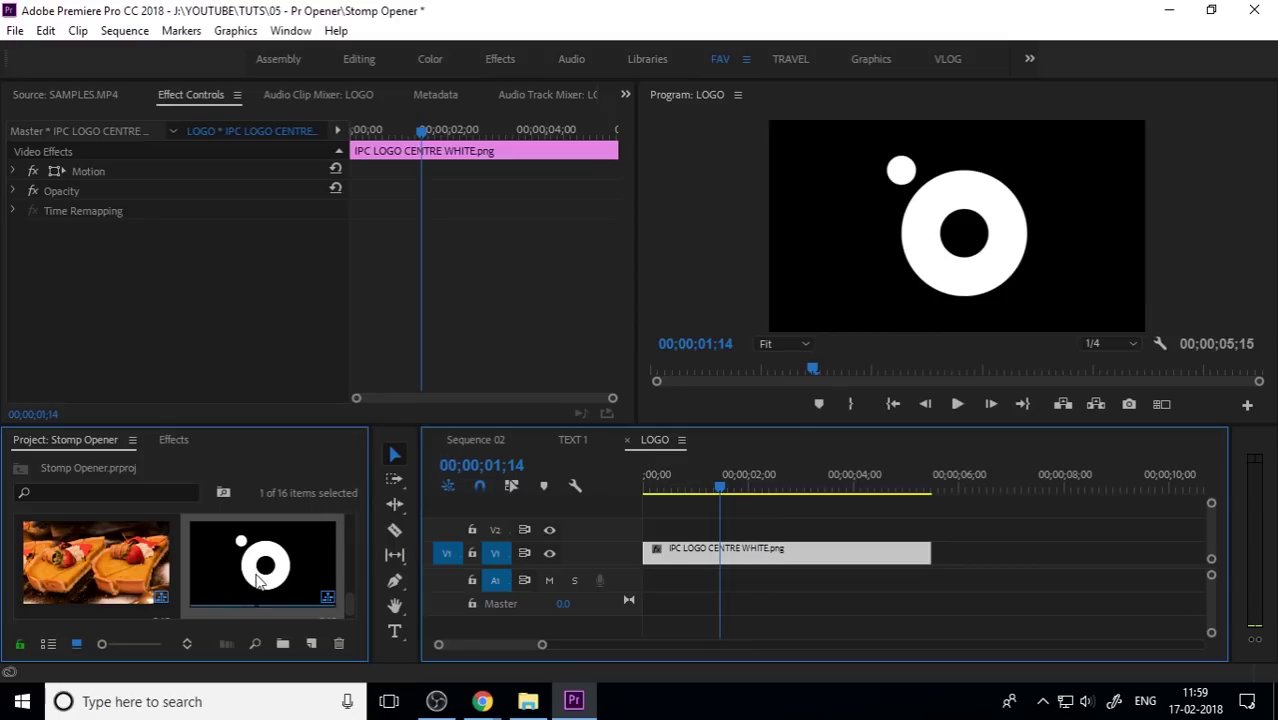
# Copy the SCALE clip over the final shot in Sequence 02 and return to LOGO.
pyautogui.scroll(-3, 327, 527)
pyautogui.click(500, 441)
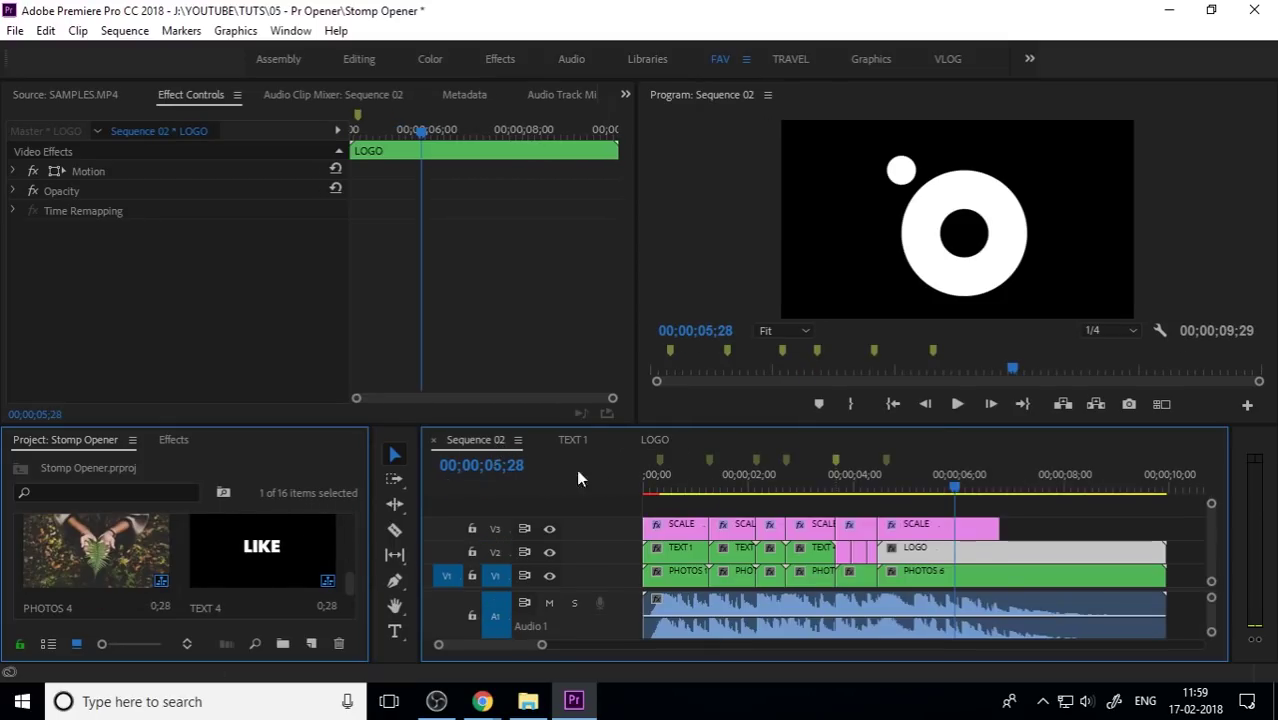
pyautogui.click(957, 531)
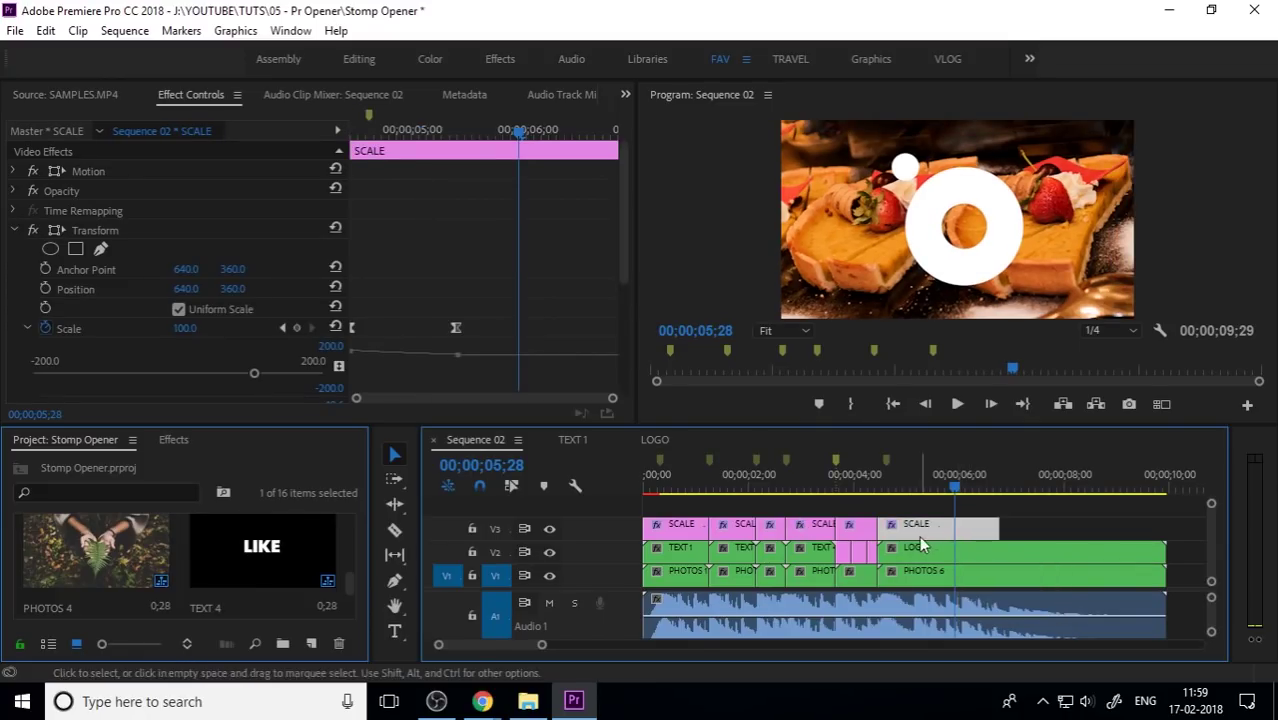
pyautogui.click(655, 441)
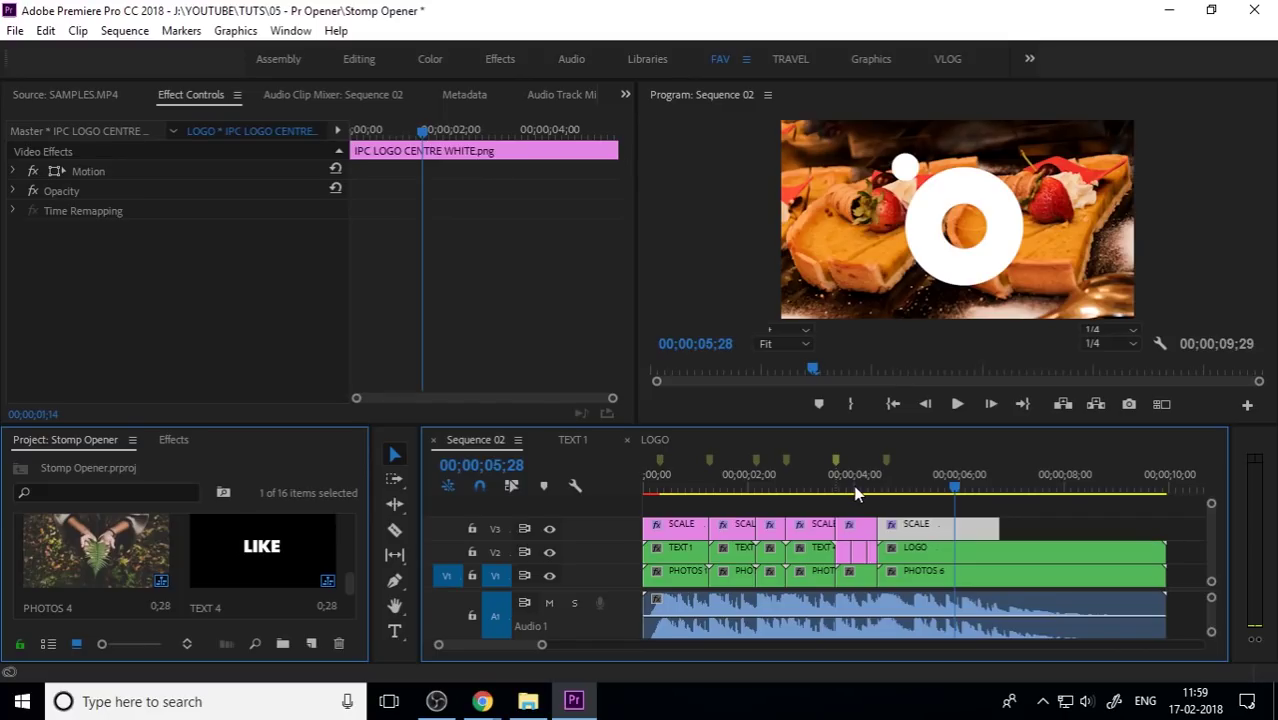
pyautogui.click(684, 523)
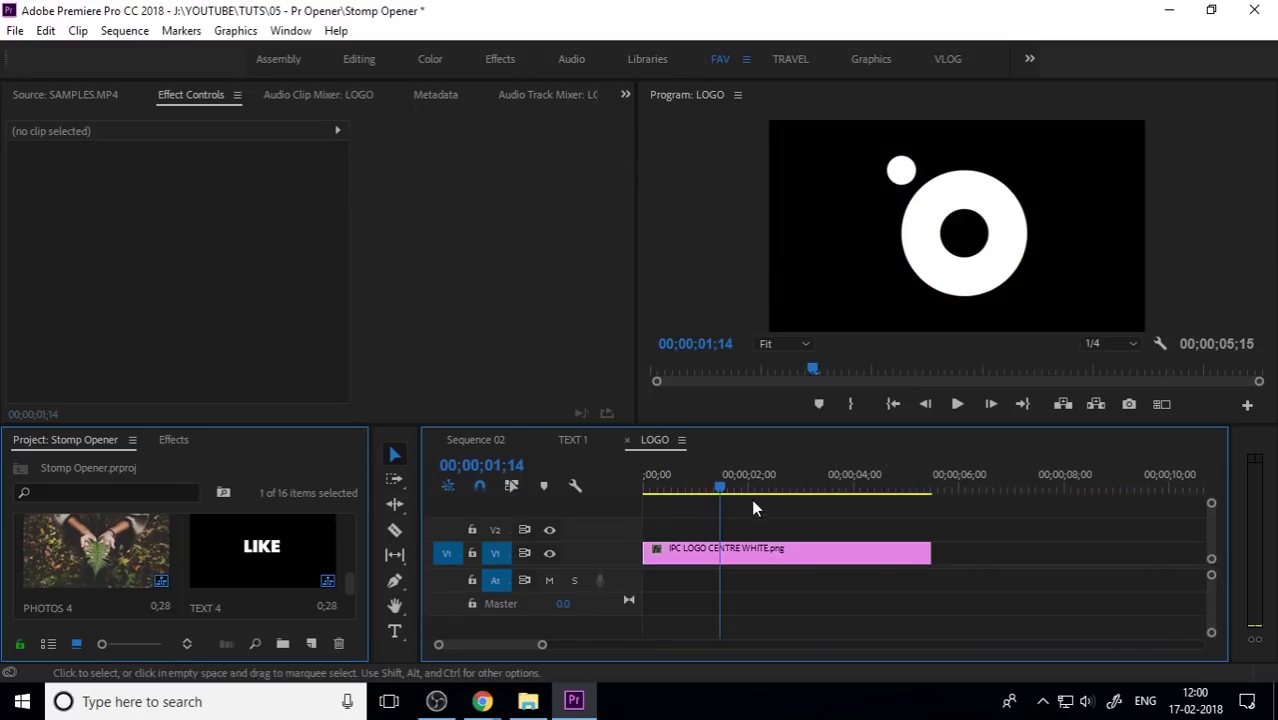
# Paste the SCALE clip onto V2 above the logo and drop its starting Scale to 0.
pyautogui.click(495, 530)
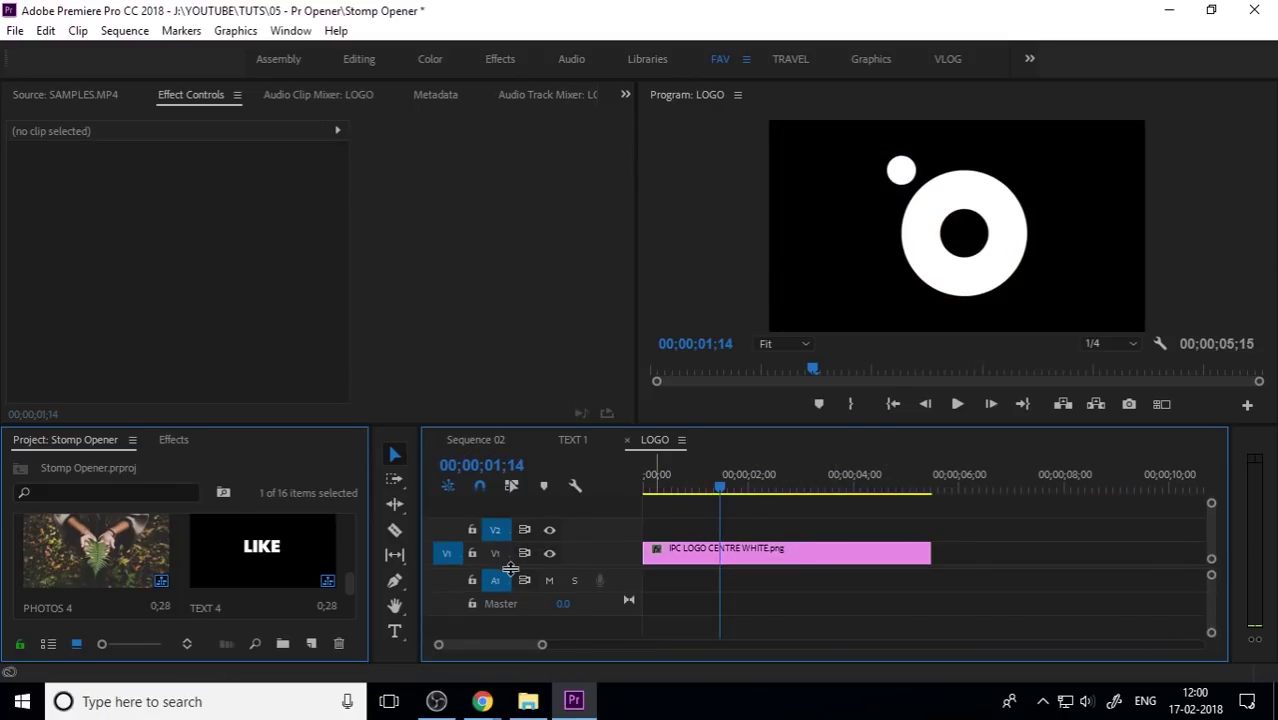
pyautogui.hotkey('ctrl', 'v')
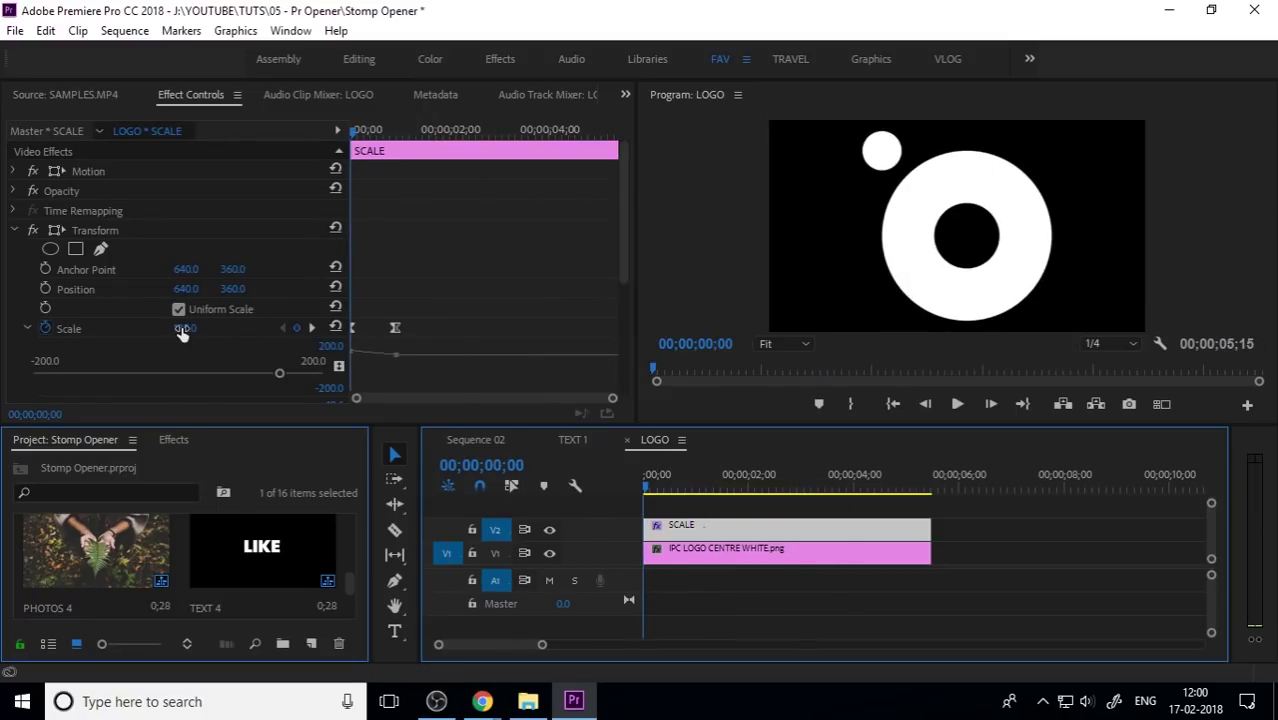
pyautogui.moveTo(182, 333); pyautogui.dragTo(50, 333)
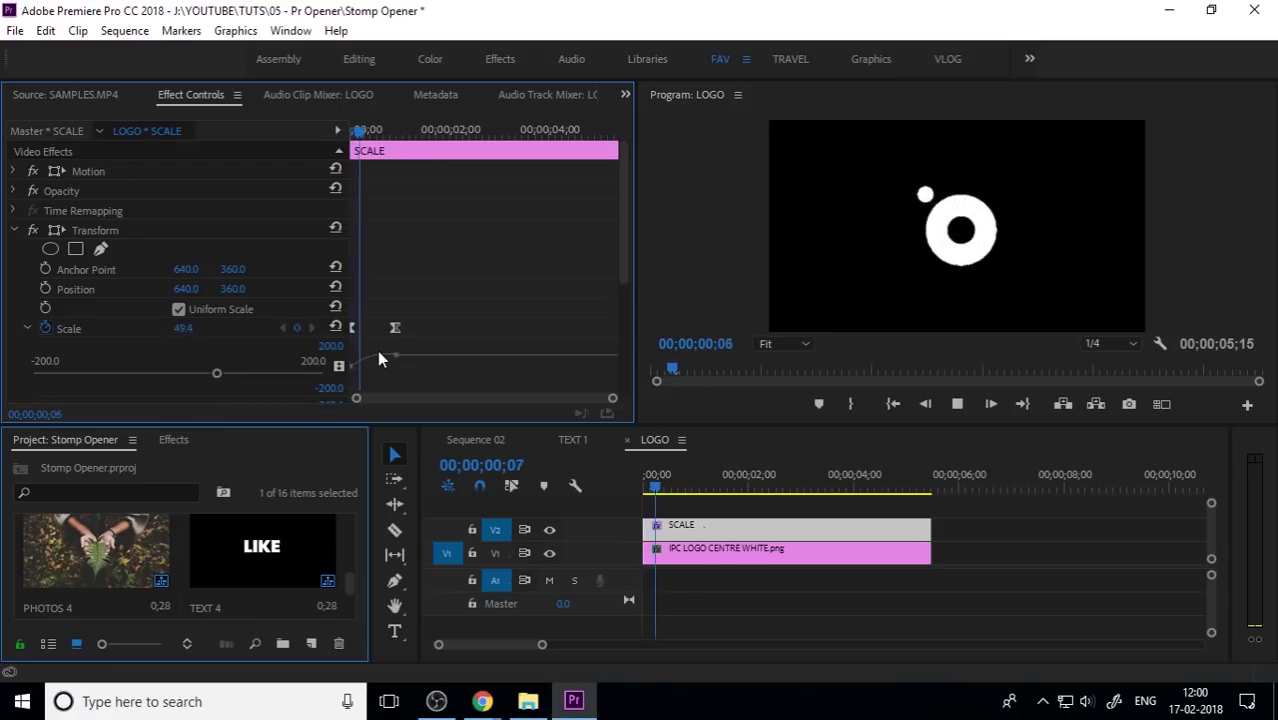
pyautogui.press('space')
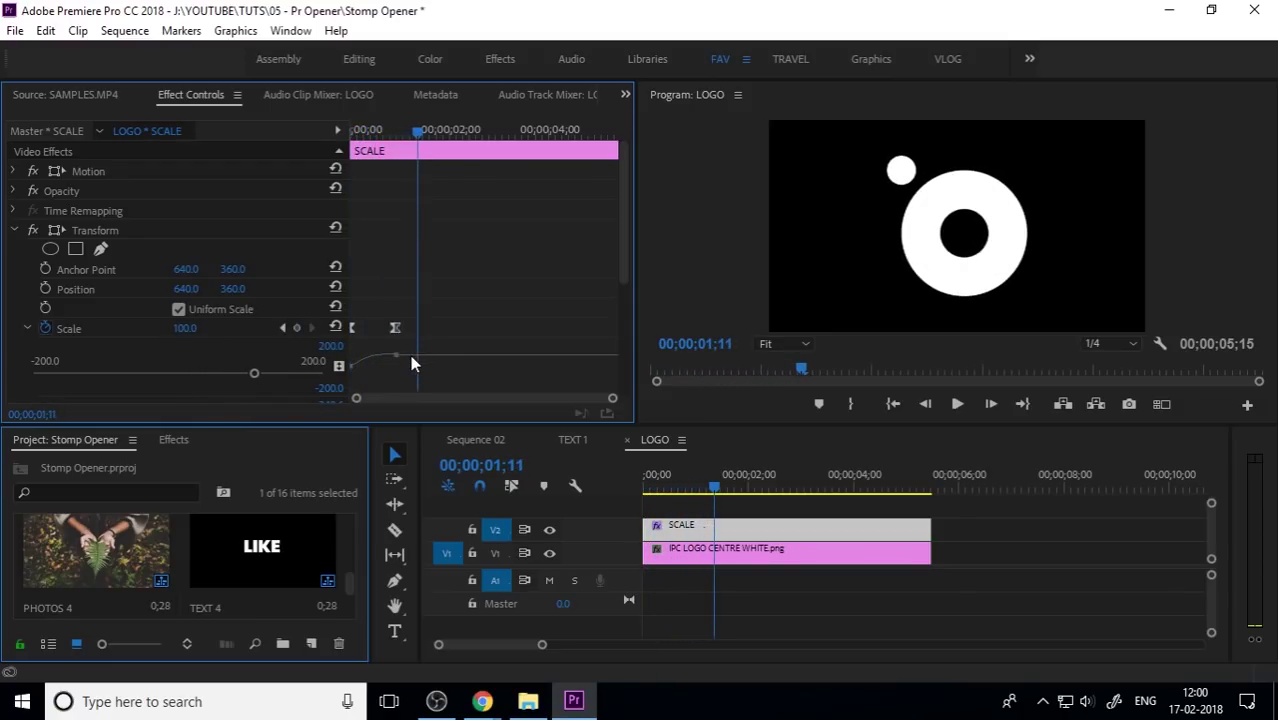
# Play back the opener's ending in Sequence 02 and reopen the LOGO nest.
pyautogui.click(490, 439)
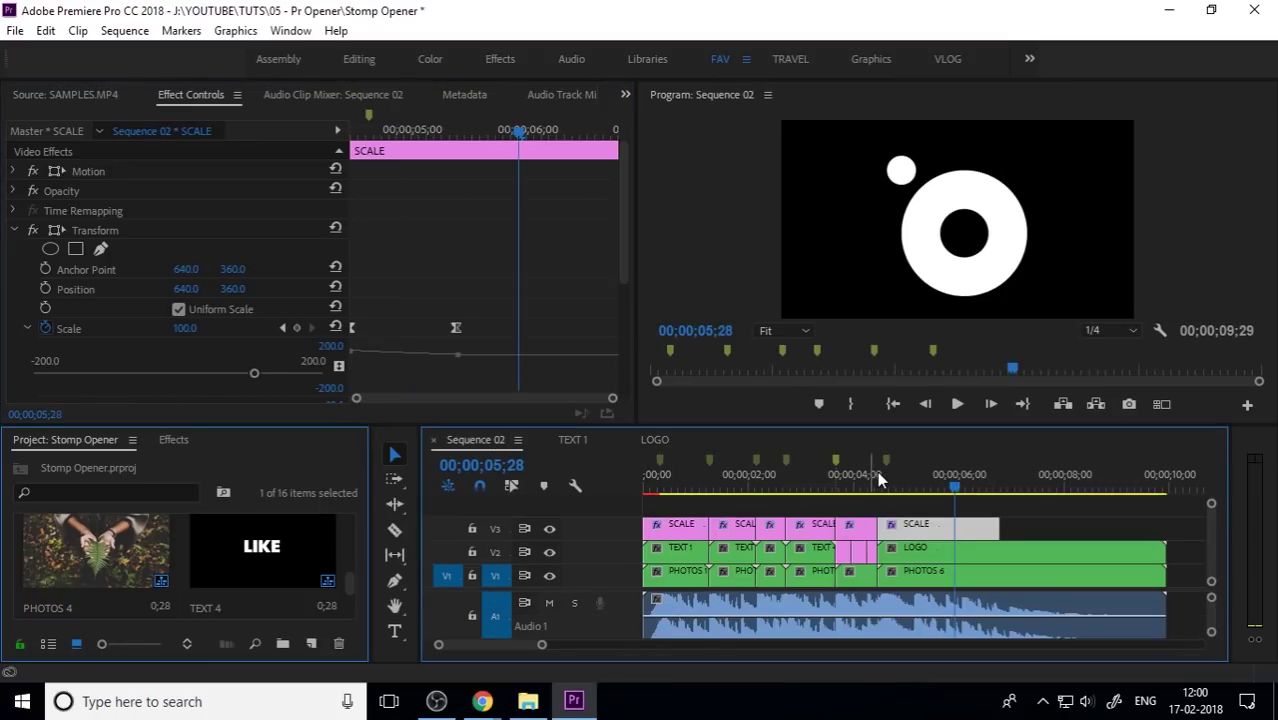
pyautogui.click(852, 488)
pyautogui.press('space')
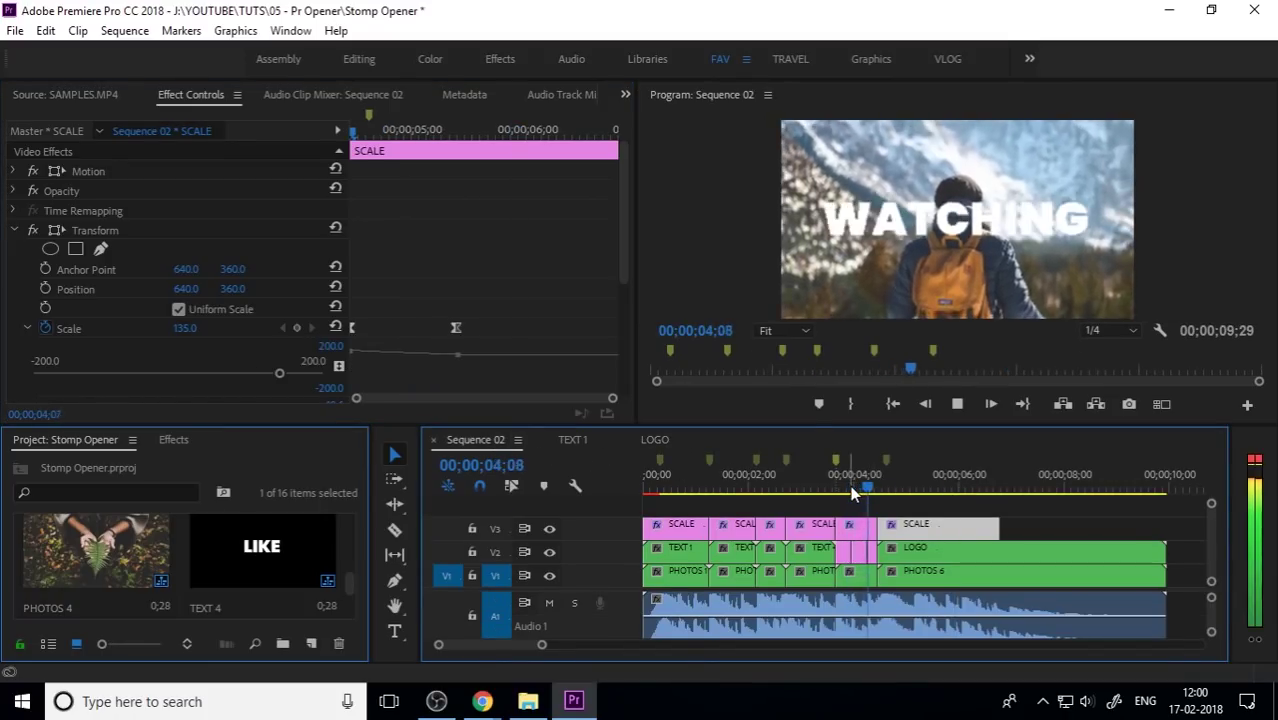
pyautogui.press('space')
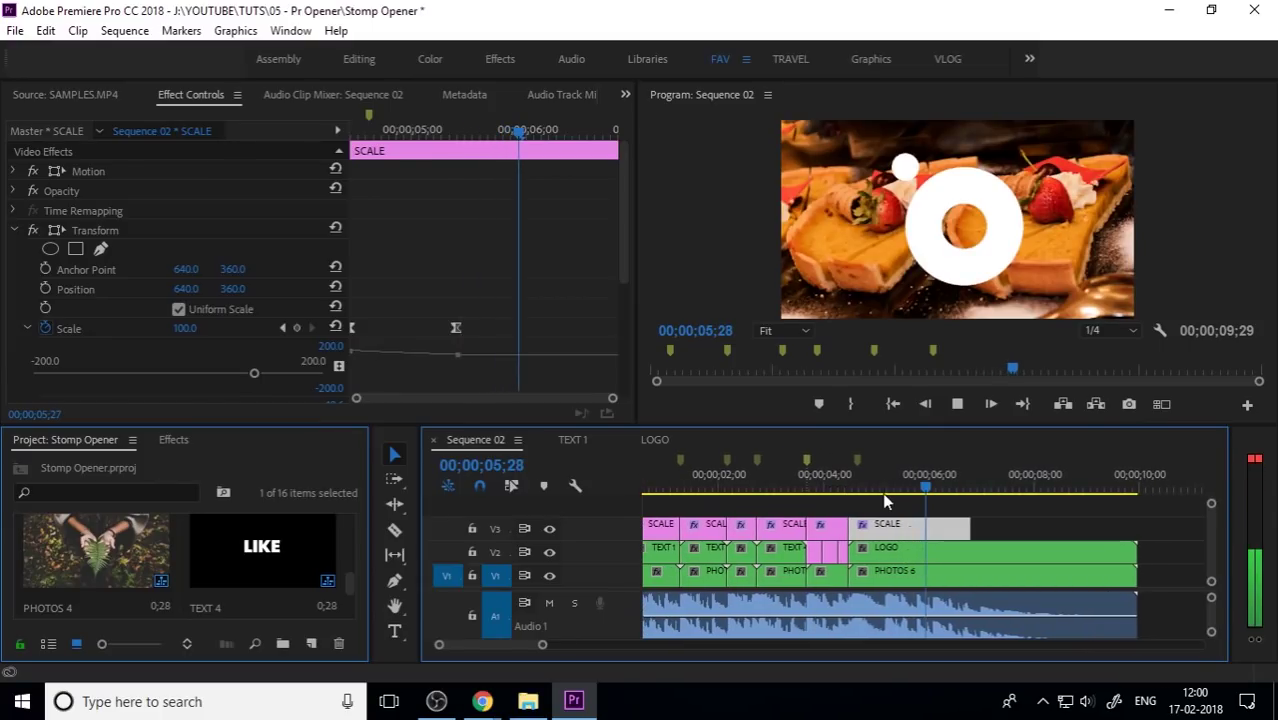
pyautogui.click(906, 545)
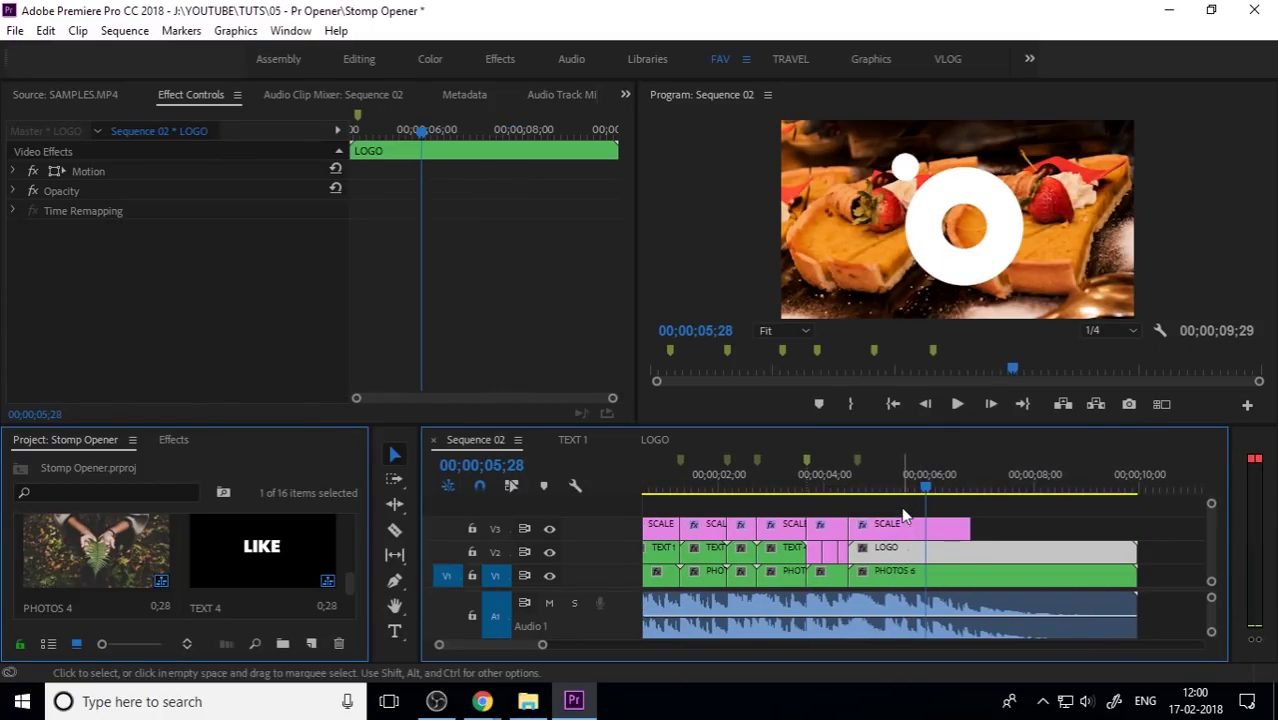
pyautogui.doubleClick(903, 540)
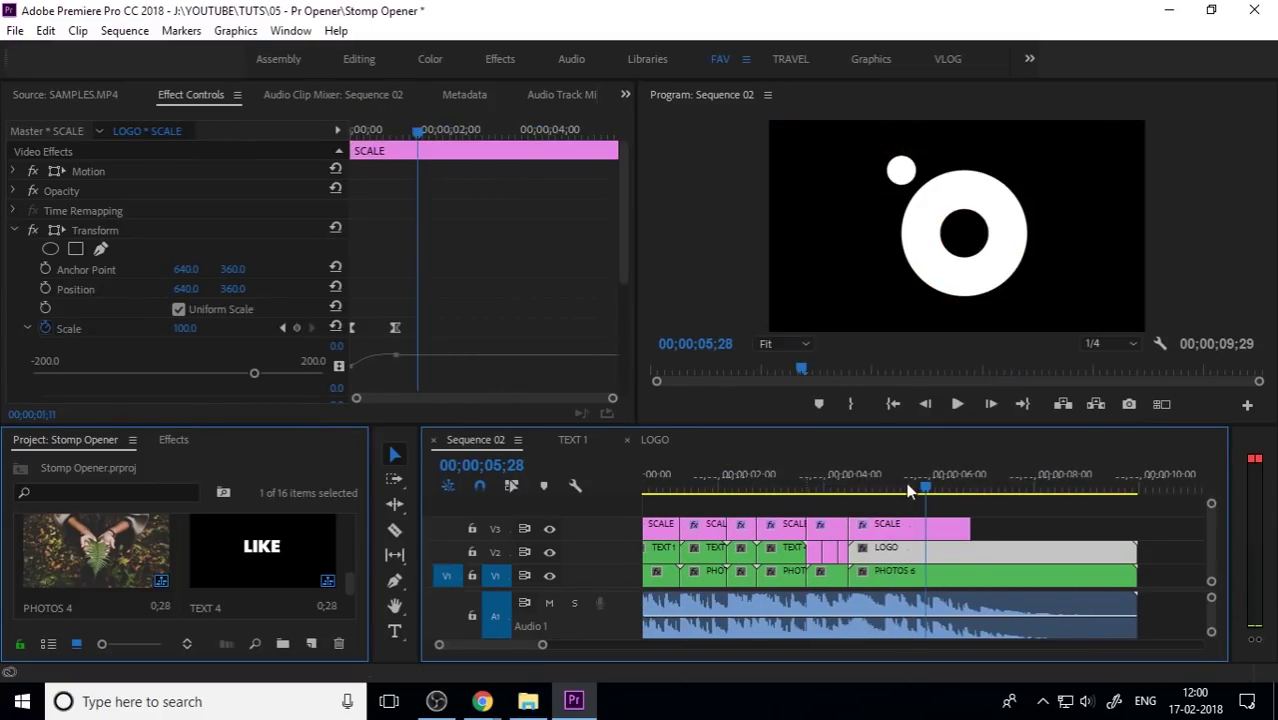
# Shrink the logo image's Motion Scale to 54 and preview the scale-in.
pyautogui.click(714, 551)
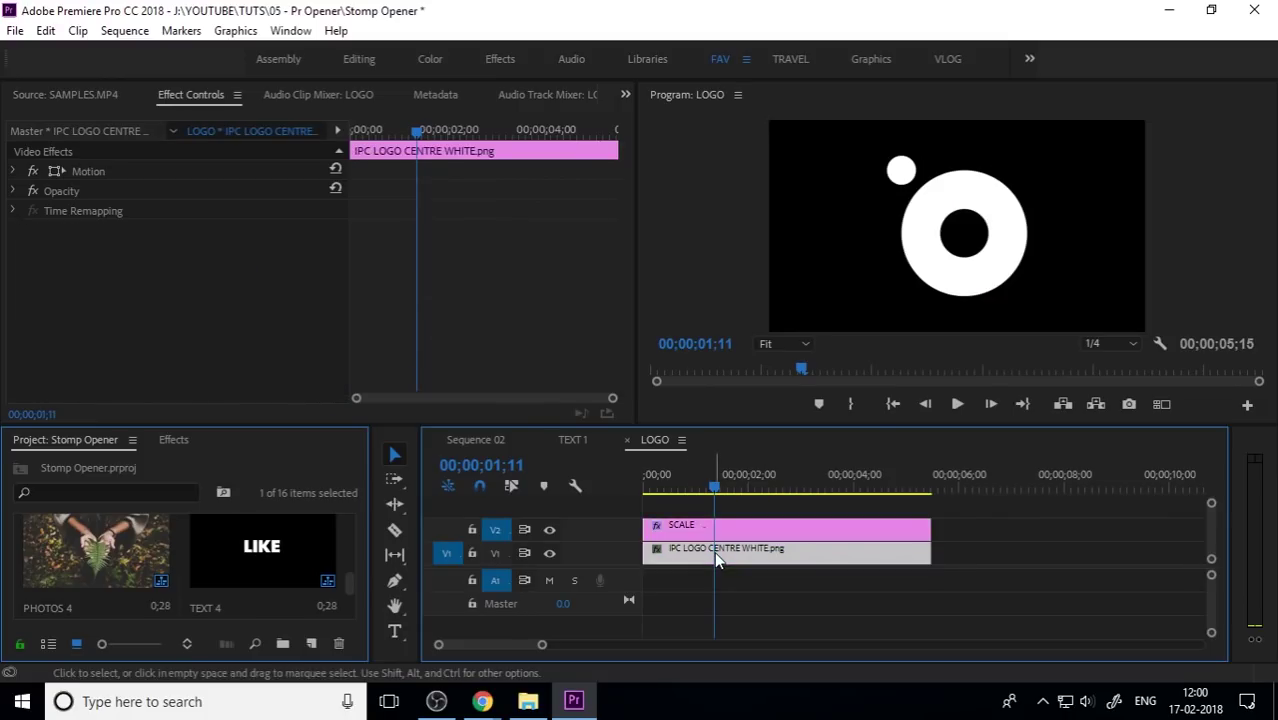
pyautogui.click(12, 171)
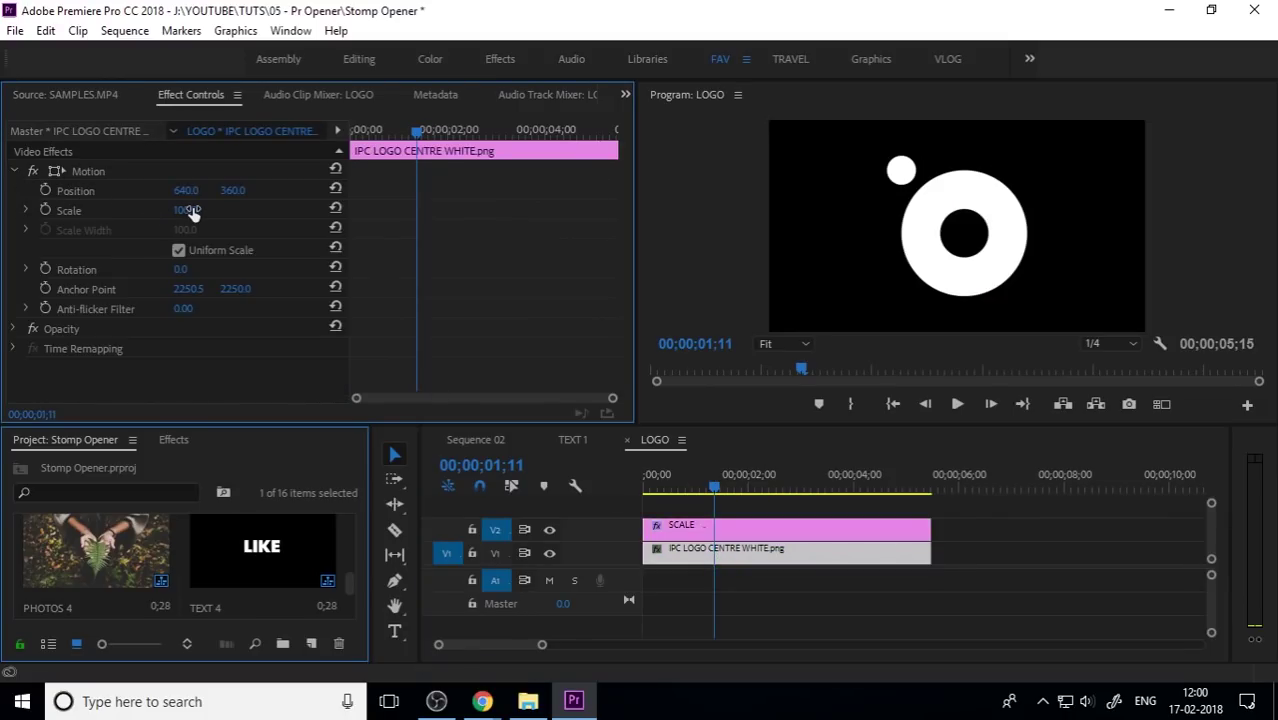
pyautogui.moveTo(186, 210); pyautogui.dragTo(140, 210)
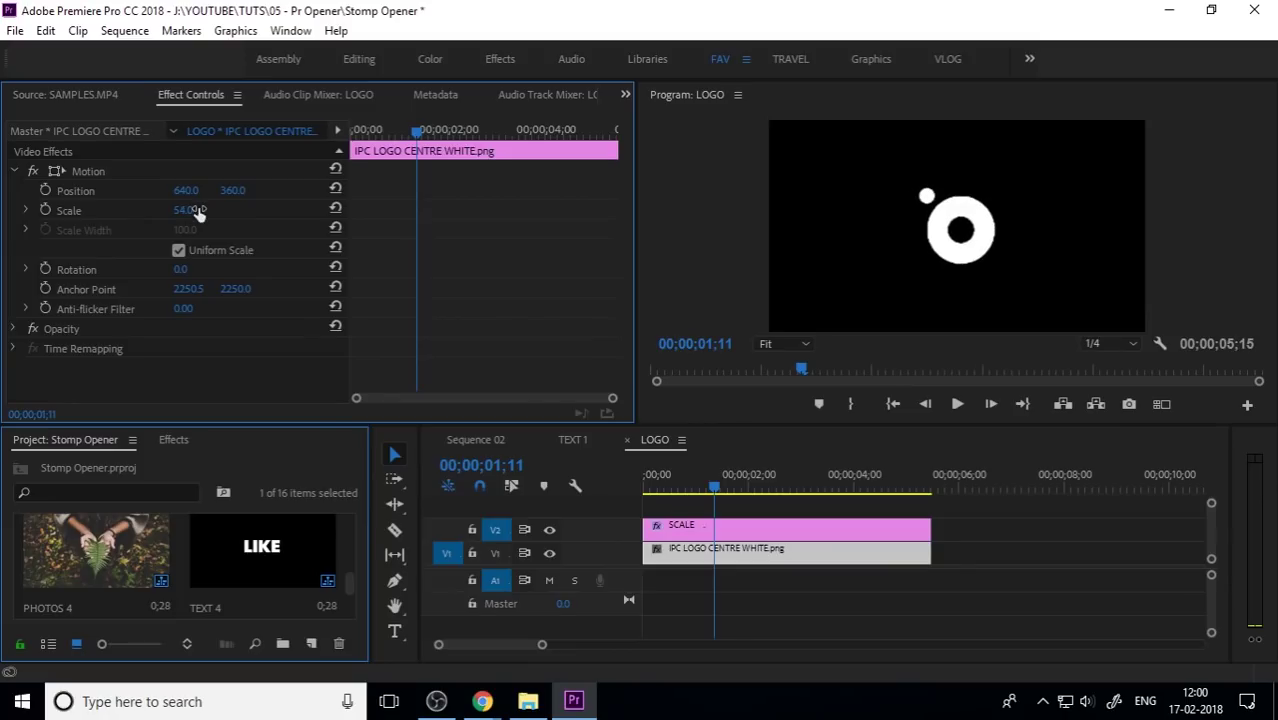
pyautogui.click(651, 488)
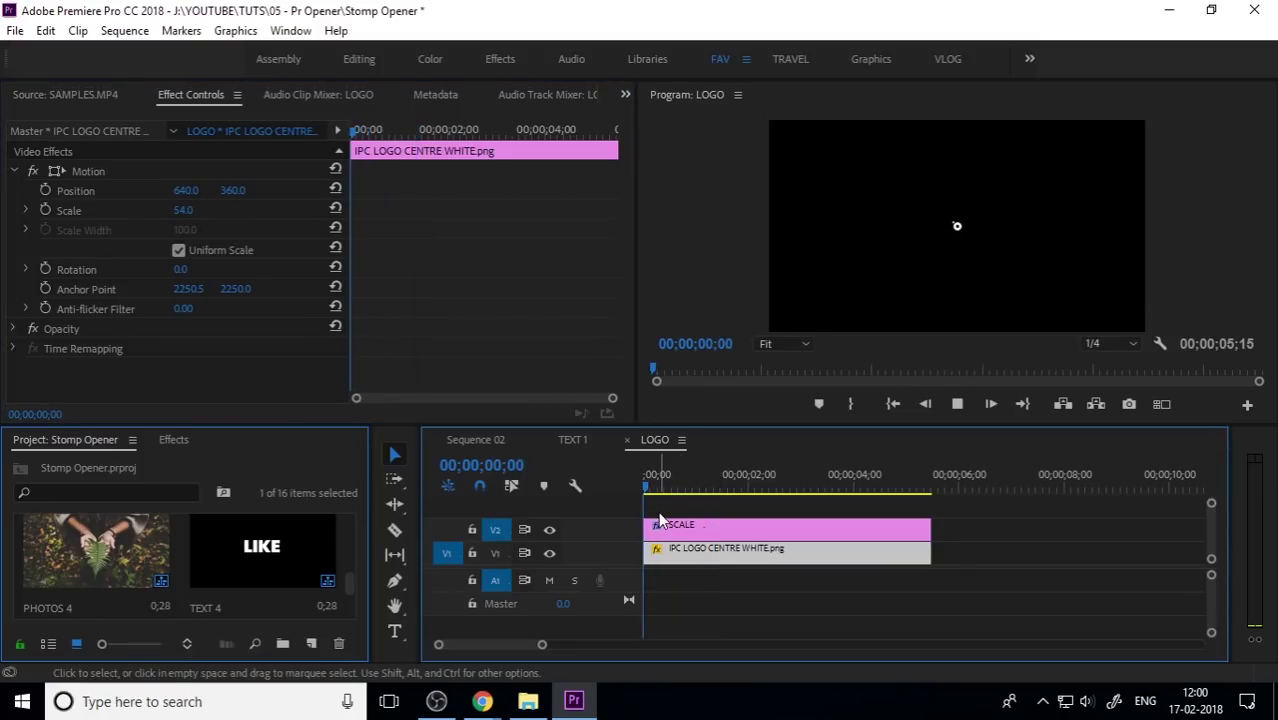
pyautogui.press('space')
pyautogui.press('space')
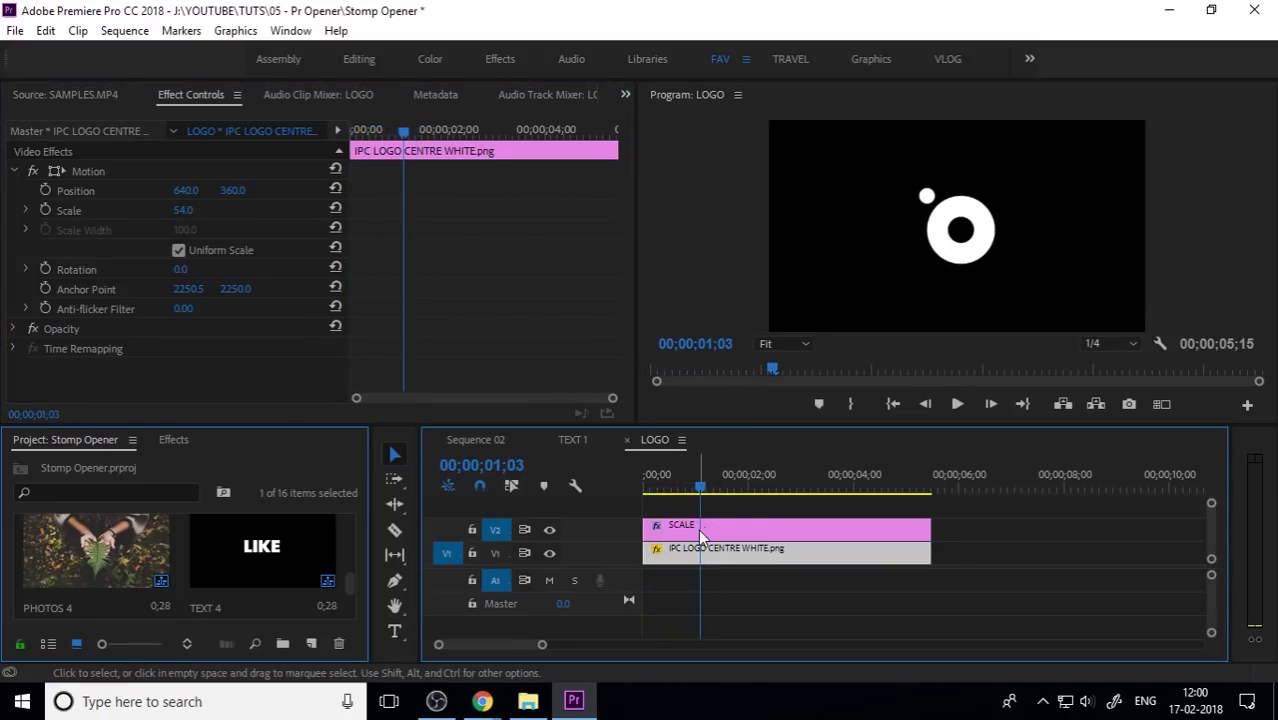
# Ease both SCALE keyframes with a steeper Bezier curve and replay the logo animation.
pyautogui.click(697, 526)
pyautogui.moveTo(626, 258); pyautogui.dragTo(629, 377)
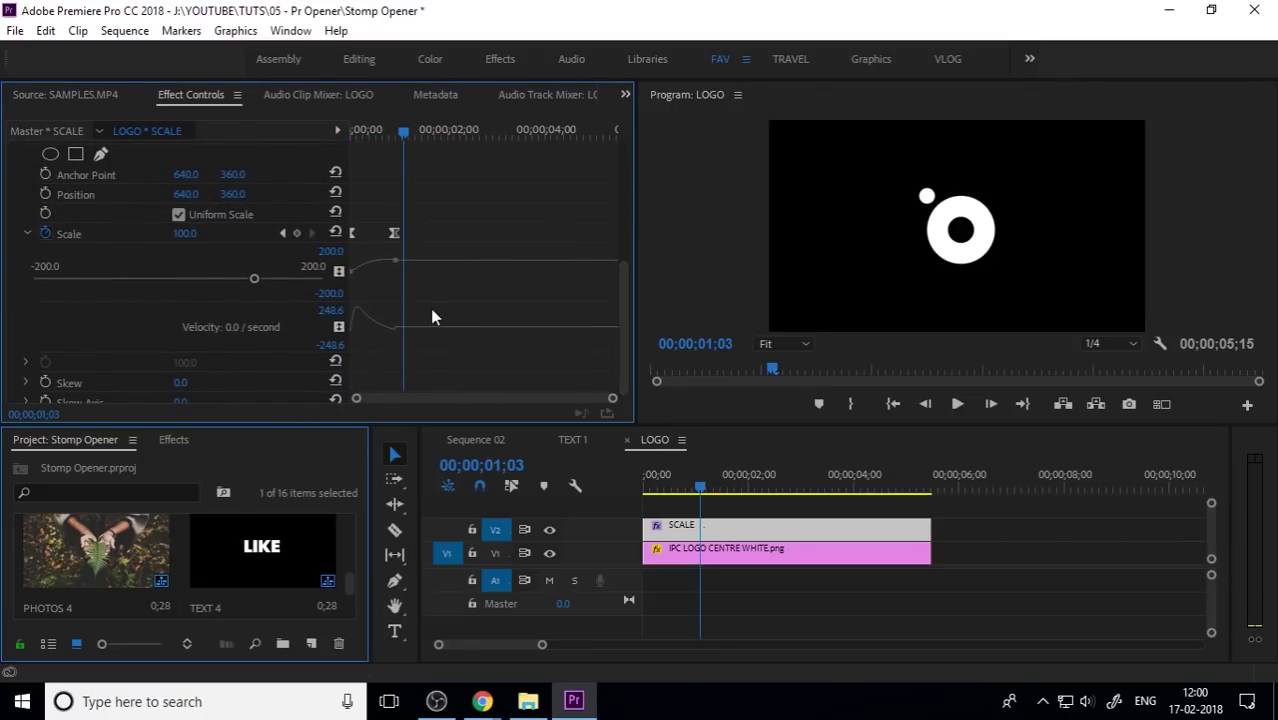
pyautogui.moveTo(406, 240); pyautogui.dragTo(294, 282)
pyautogui.moveTo(378, 336); pyautogui.dragTo(367, 338)
pyautogui.click(602, 491)
pyautogui.press('Home')
pyautogui.press('space')
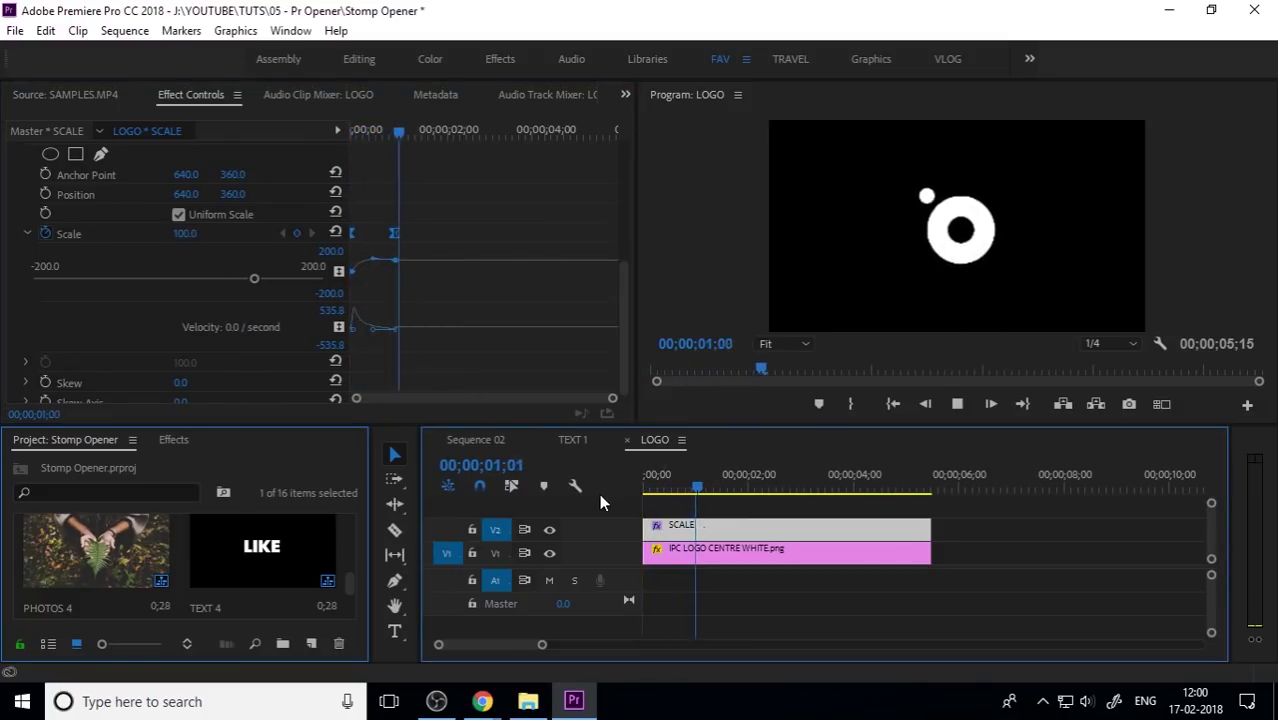
pyautogui.press('space')
# Replay the opener's ending in Sequence 02 and set Program preview resolution to Full.
pyautogui.click(506, 440)
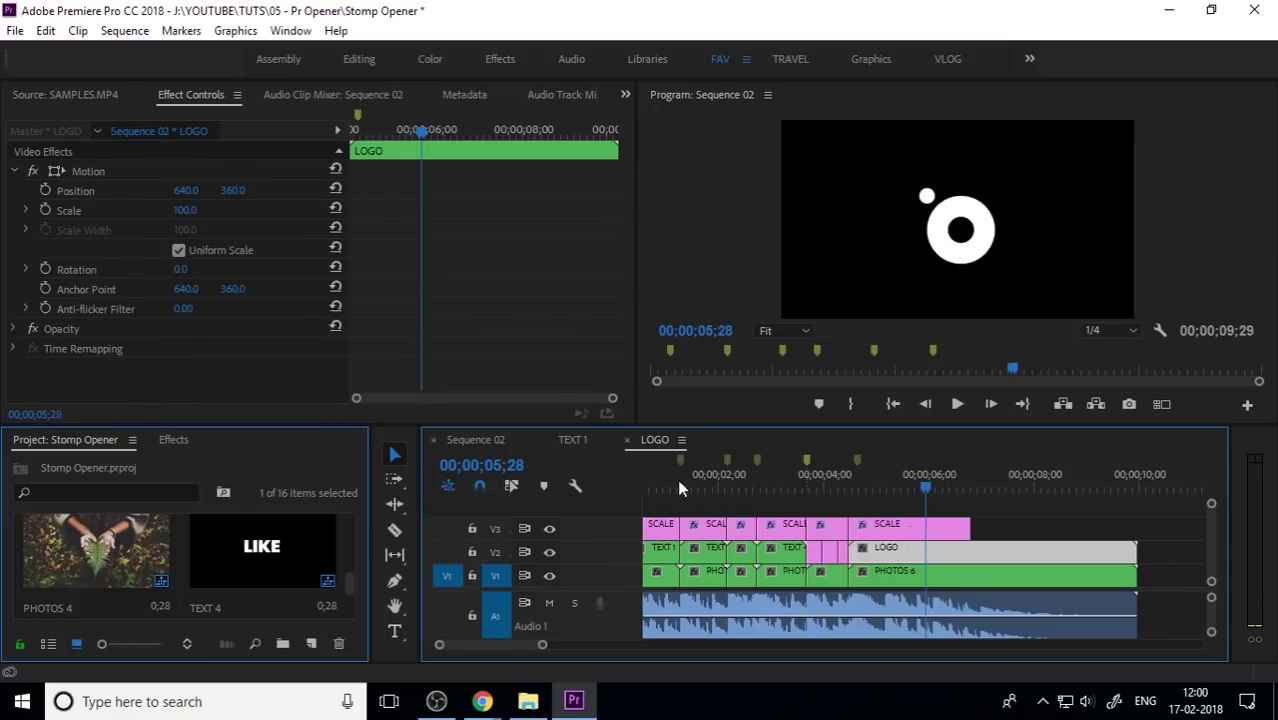
pyautogui.click(806, 498)
pyautogui.press('space')
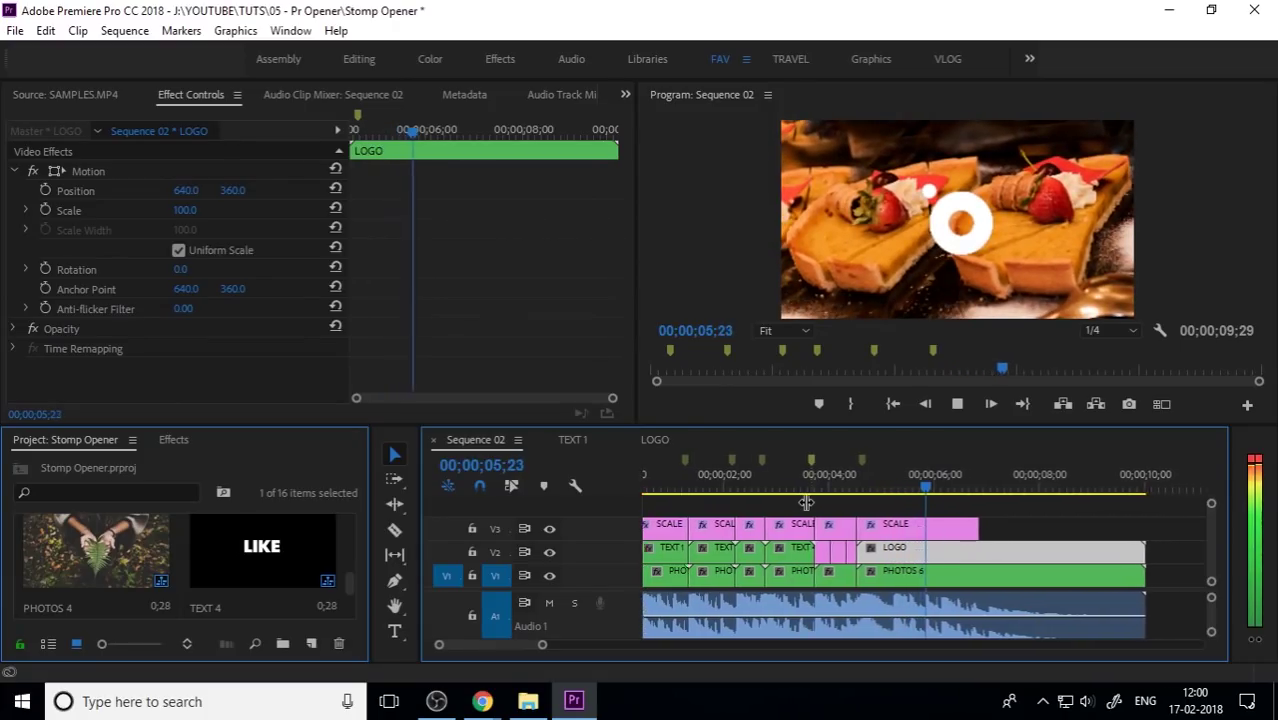
pyautogui.press('space')
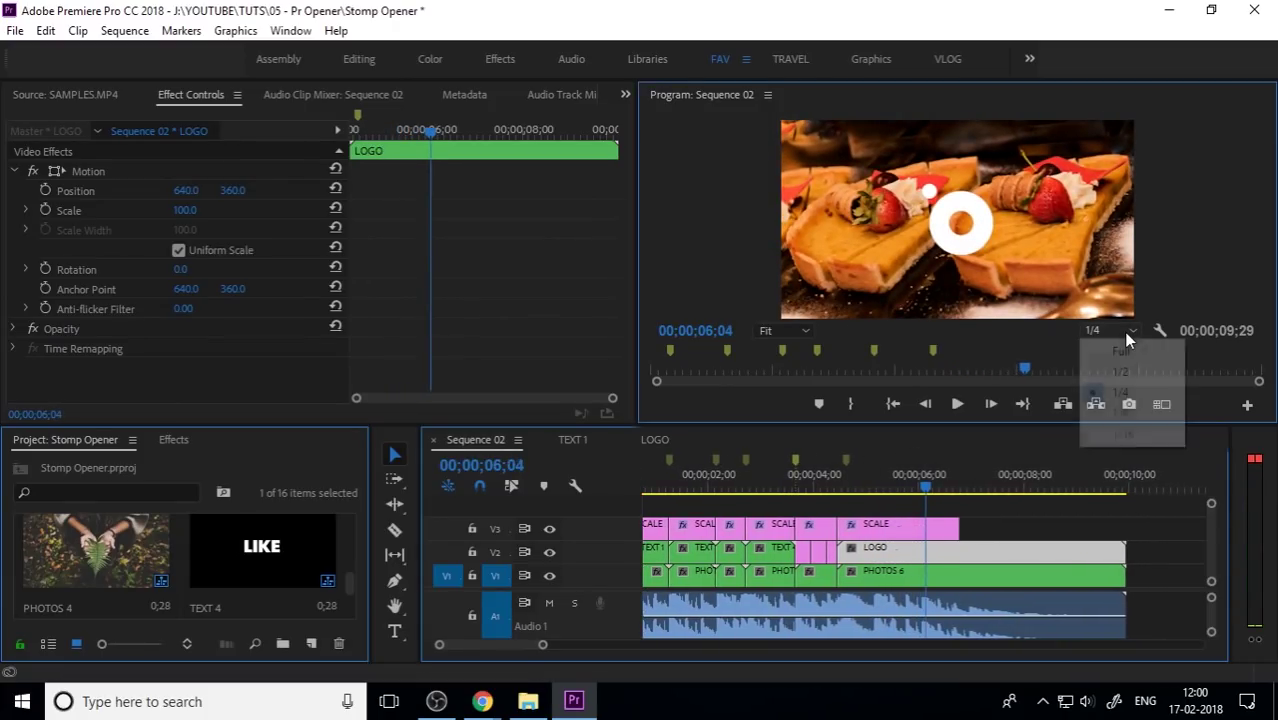
pyautogui.click(1113, 331)
pyautogui.click(1117, 348)
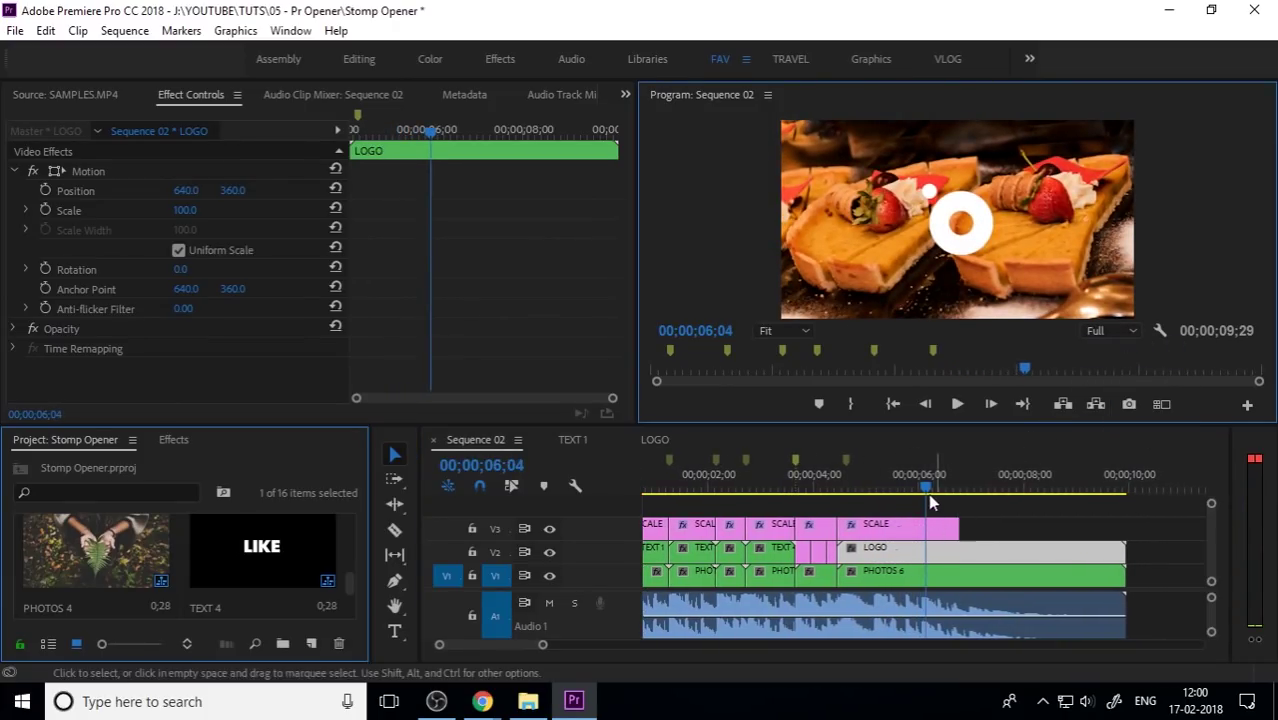
# Extend the V3 SCALE clip to the sequence end and select the PHOTOS 6 clip.
pyautogui.moveTo(955, 527); pyautogui.dragTo(1125, 528)
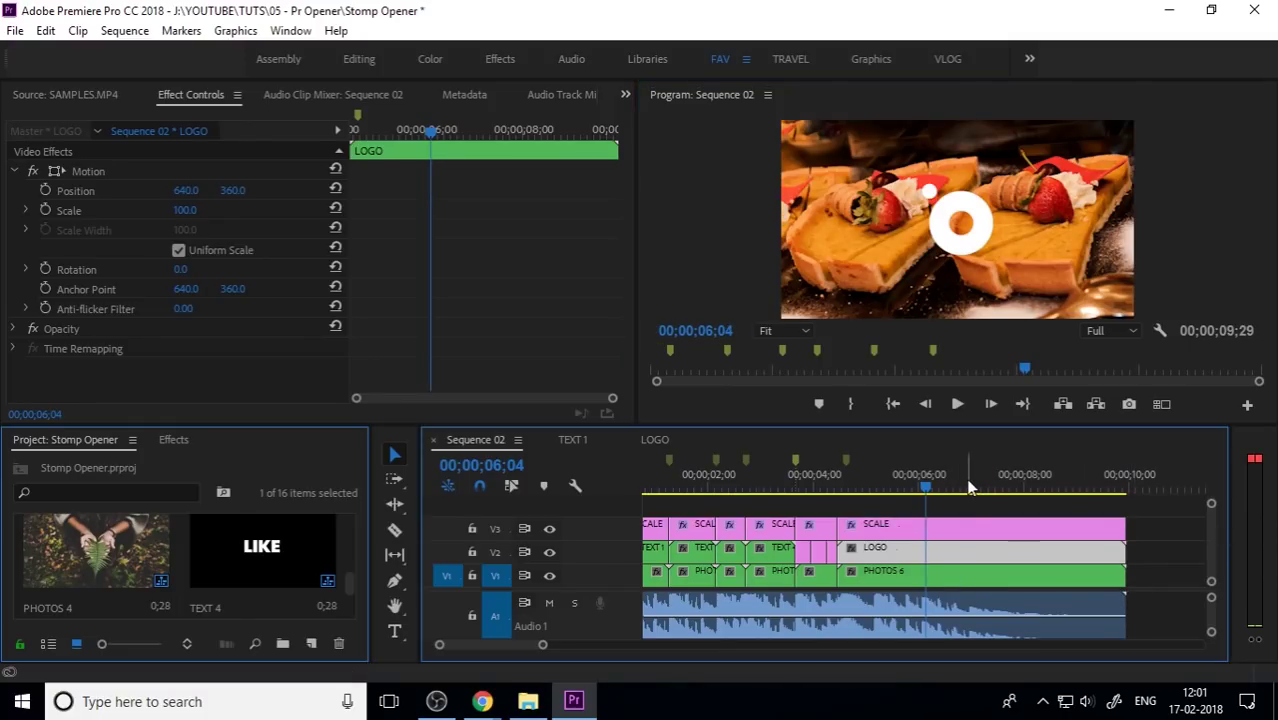
pyautogui.press('-')
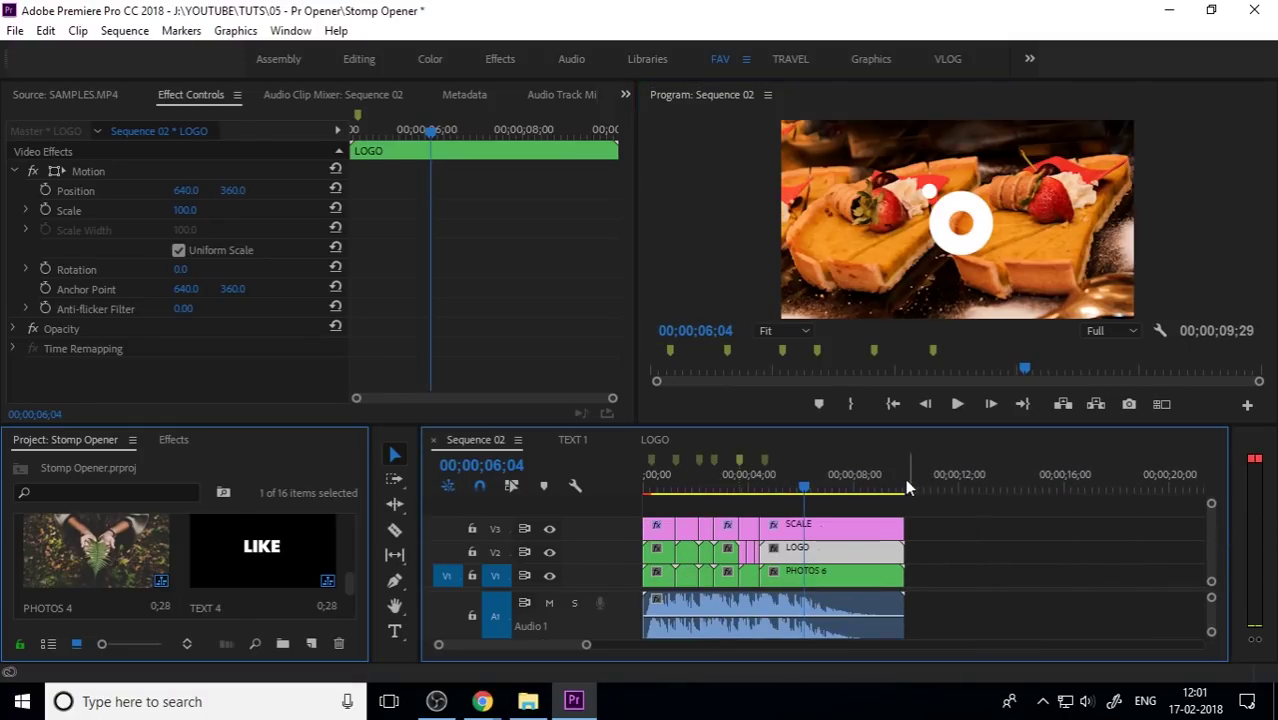
pyautogui.click(810, 574)
# In PHOTOS 6, add a Black Video clip on V2 over 2.jpg, trimmed to its length.
pyautogui.doubleClick(815, 574)
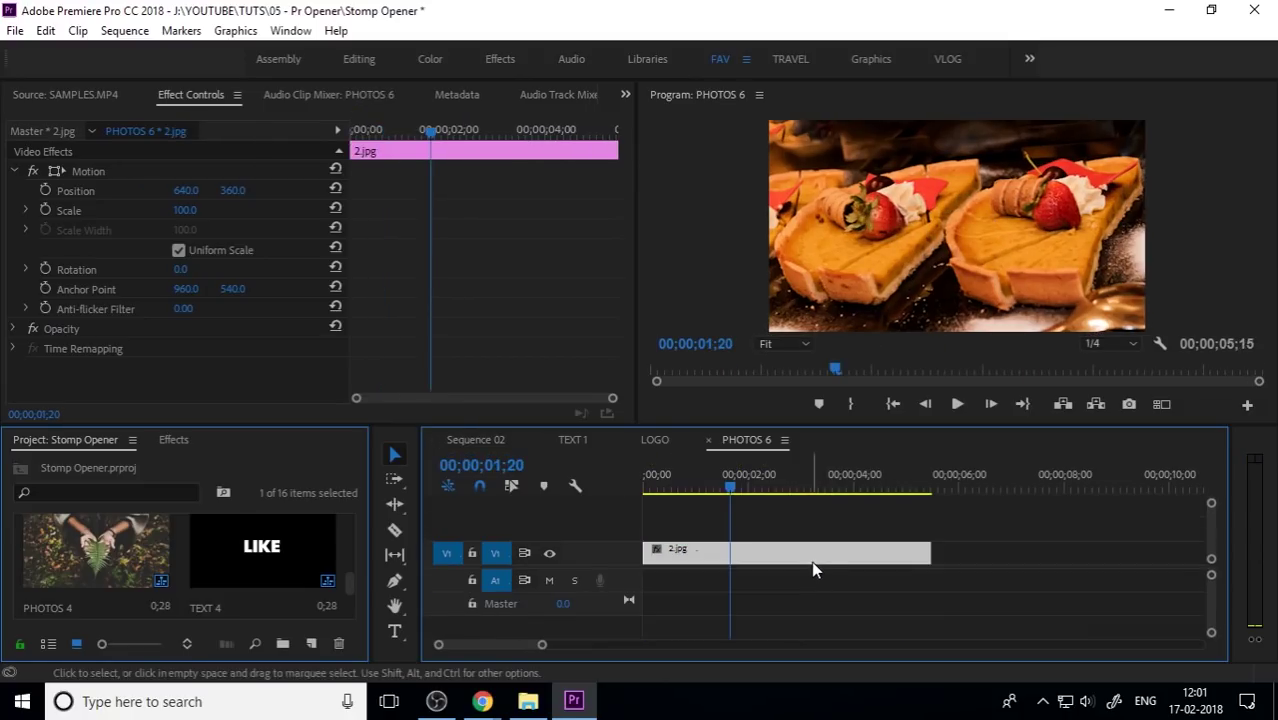
pyautogui.click(312, 643)
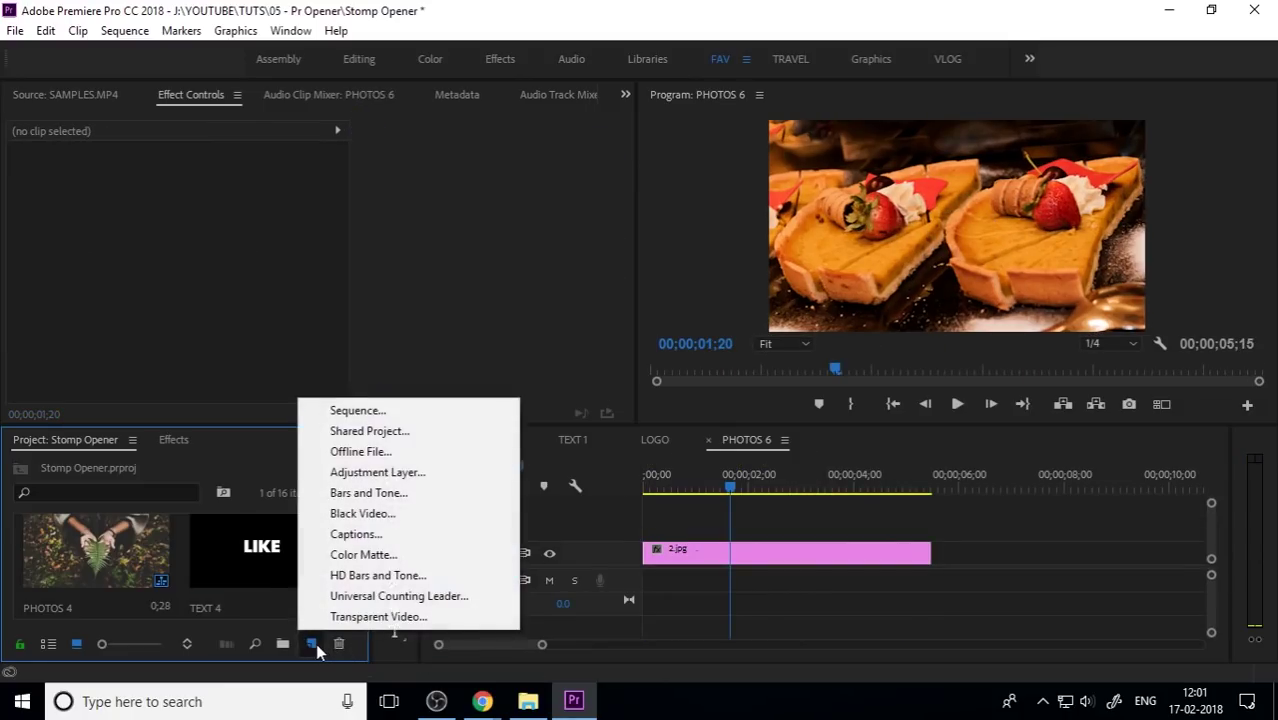
pyautogui.click(384, 513)
pyautogui.click(648, 419)
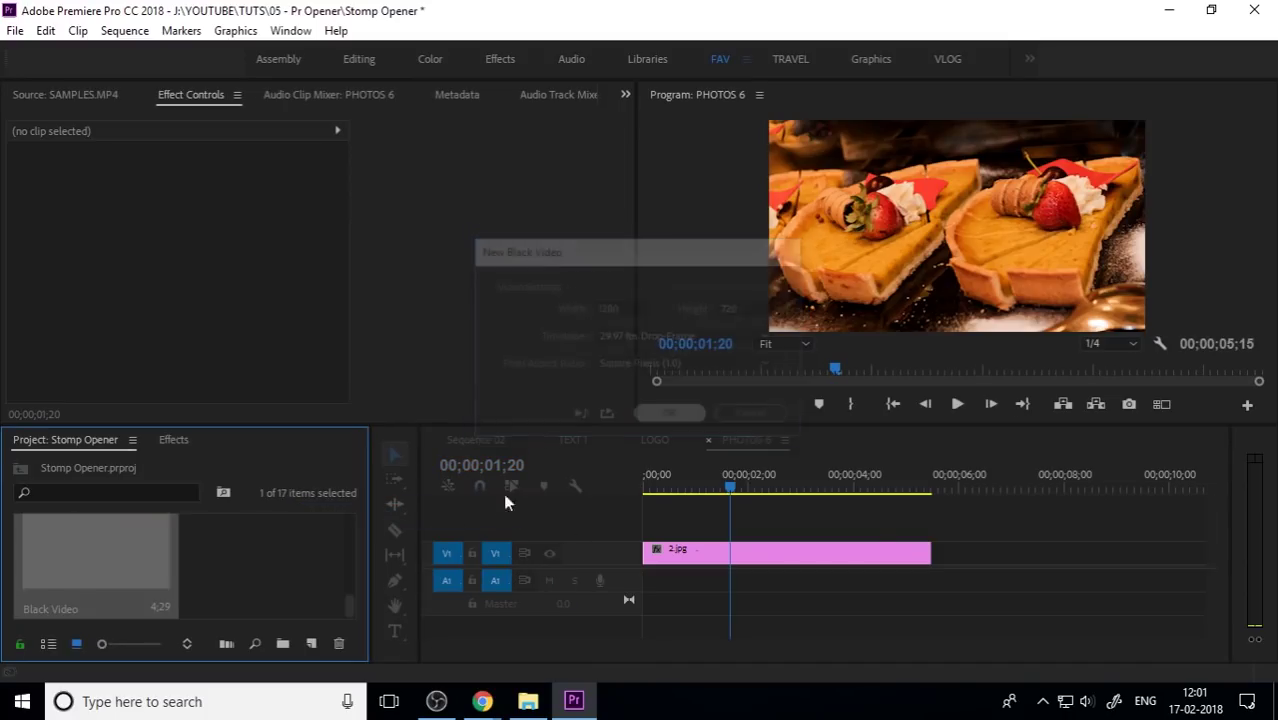
pyautogui.moveTo(129, 556); pyautogui.dragTo(645, 537)
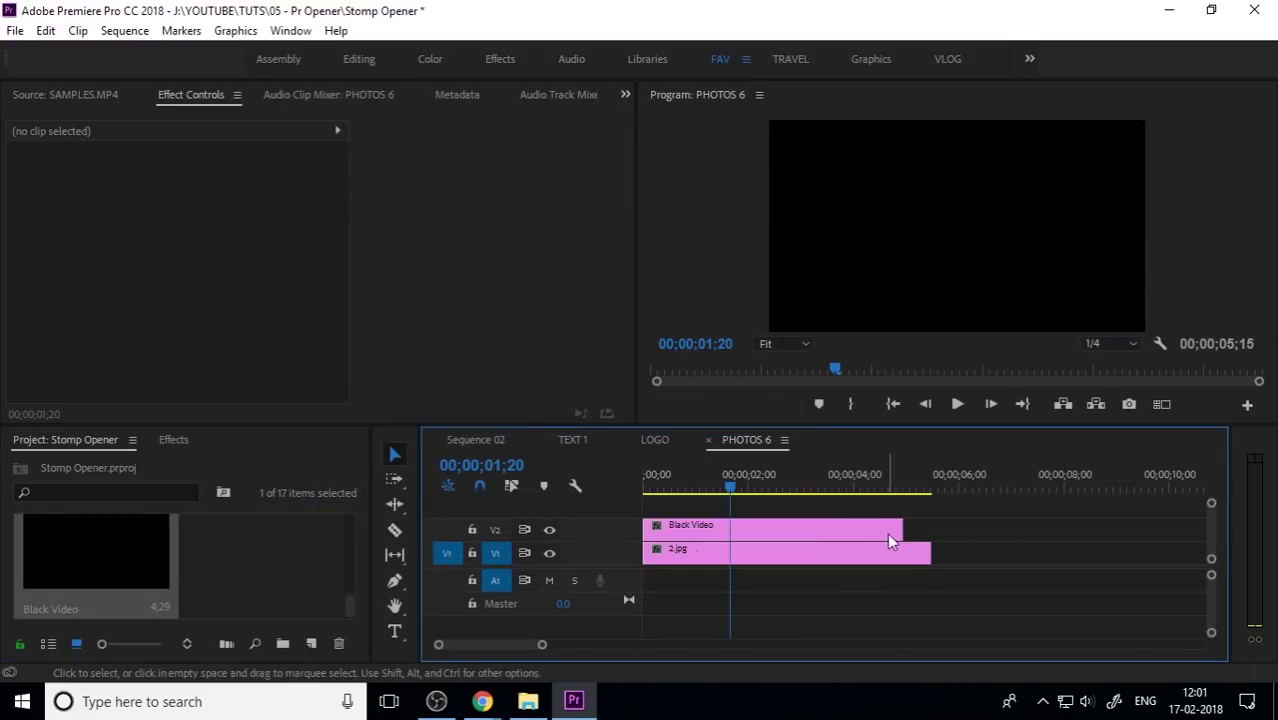
pyautogui.moveTo(899, 532); pyautogui.dragTo(930, 532)
# Set the Black Video's Opacity to 79% and return to Sequence 02.
pyautogui.click(743, 522)
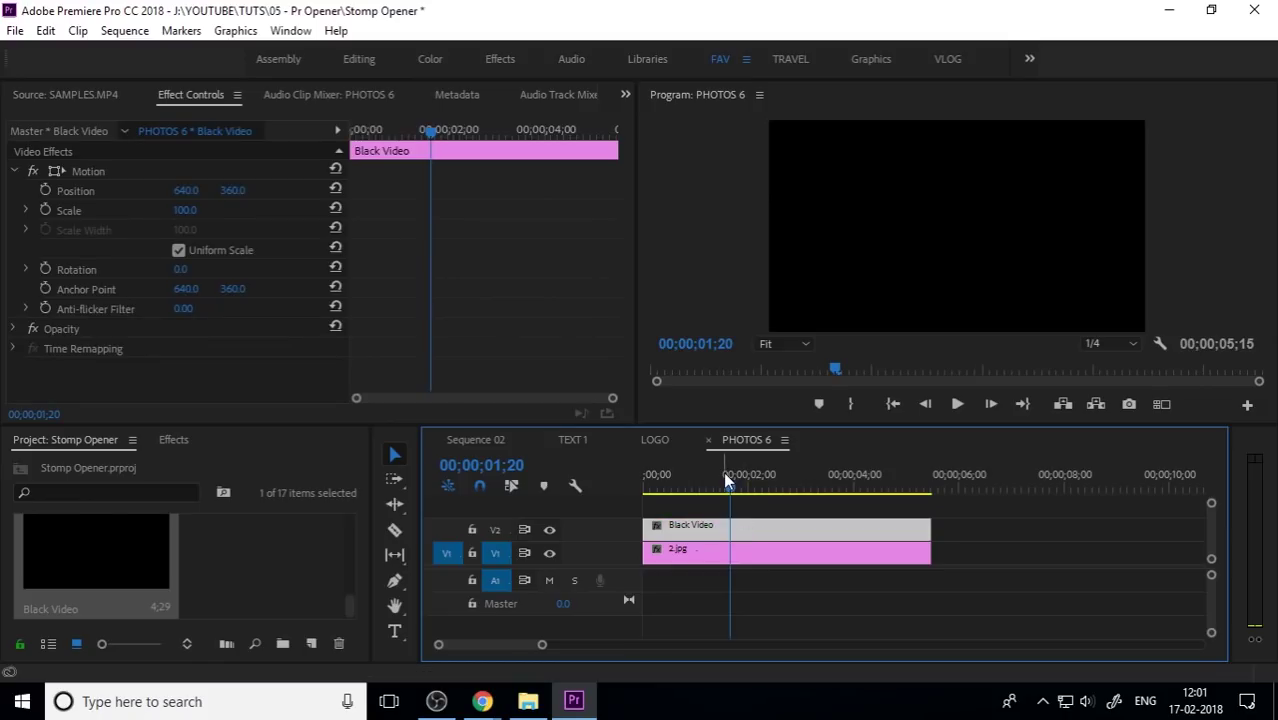
pyautogui.click(13, 328)
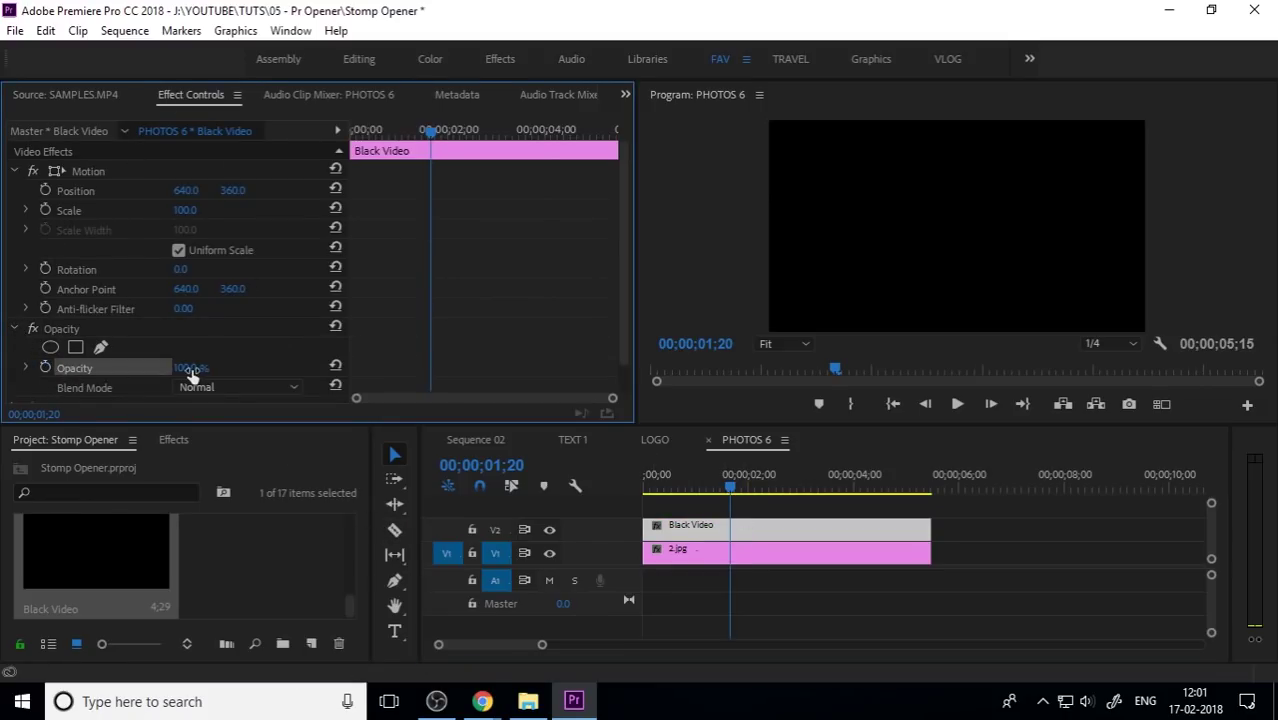
pyautogui.moveTo(190, 372); pyautogui.dragTo(169, 372)
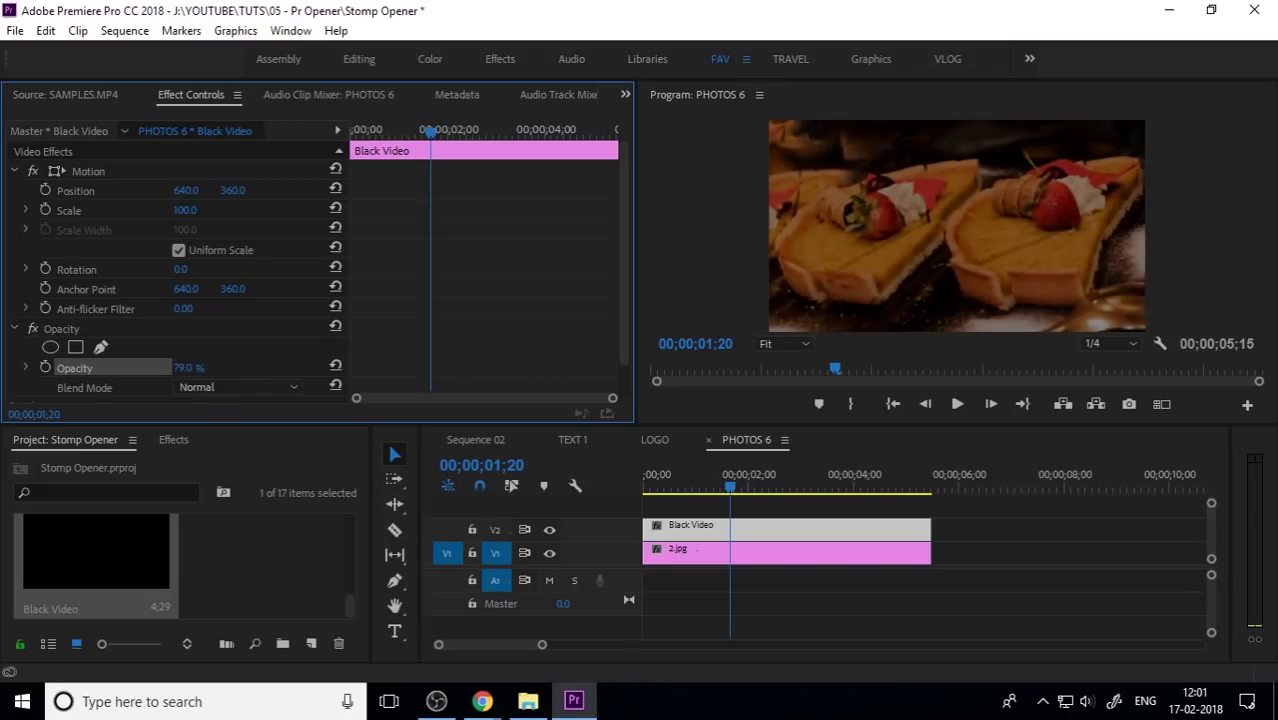
pyautogui.click(492, 439)
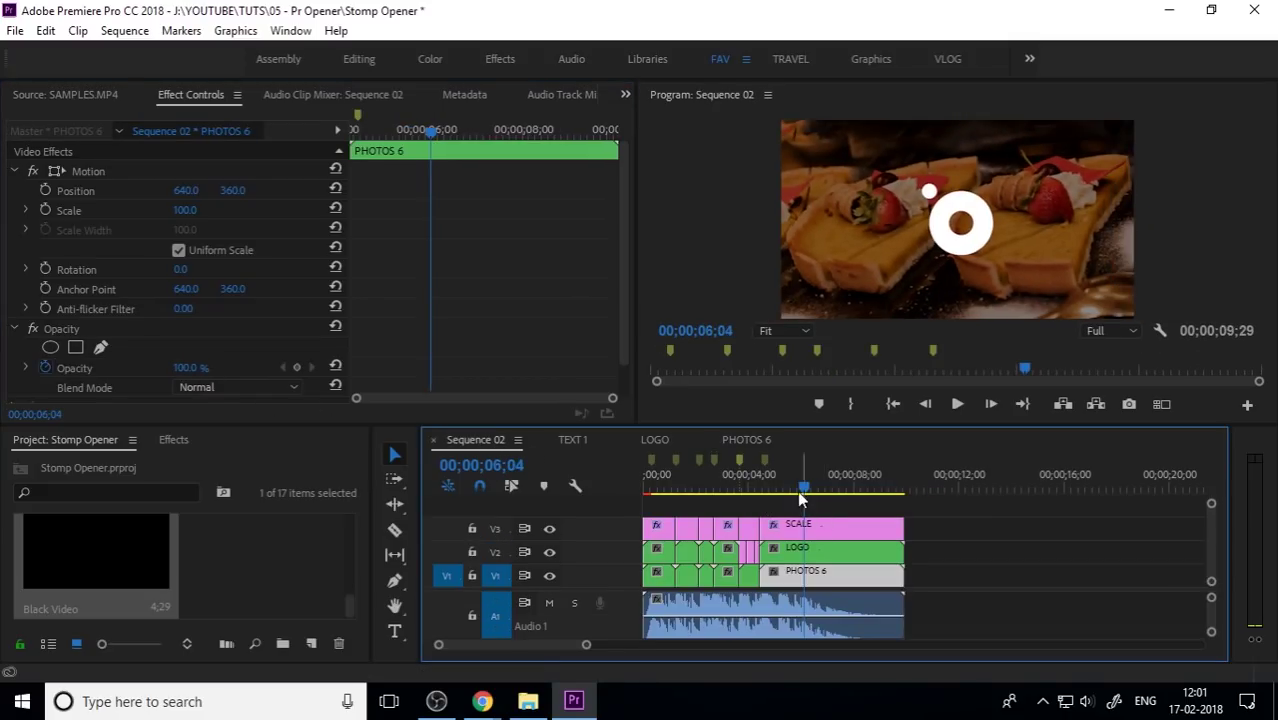
pyautogui.moveTo(797, 487); pyautogui.dragTo(754, 486)
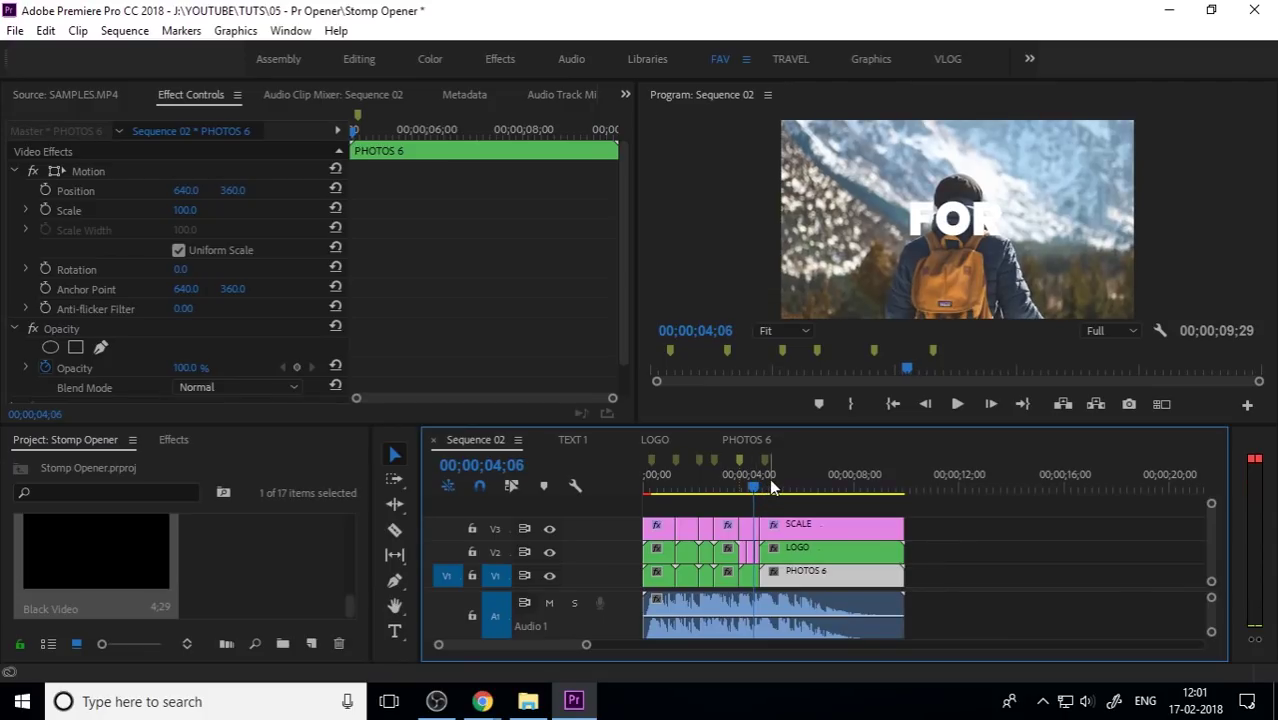
pyautogui.click(918, 225)
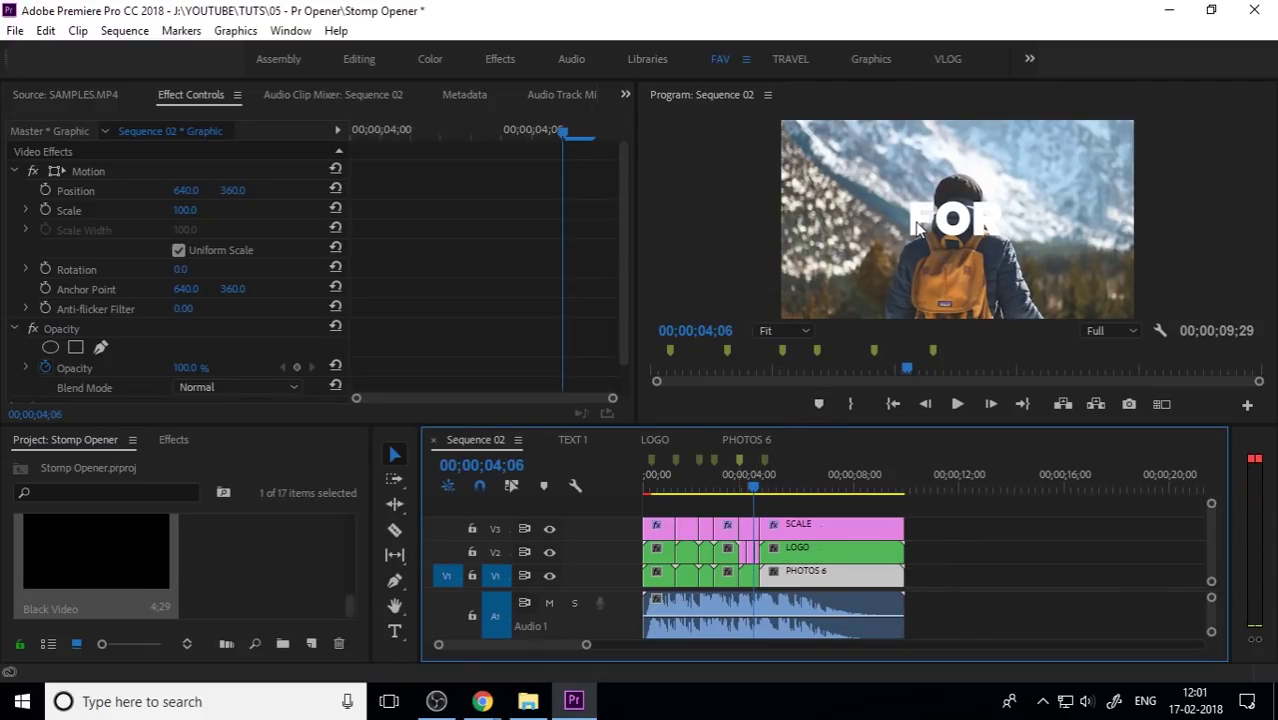
pyautogui.press('`')
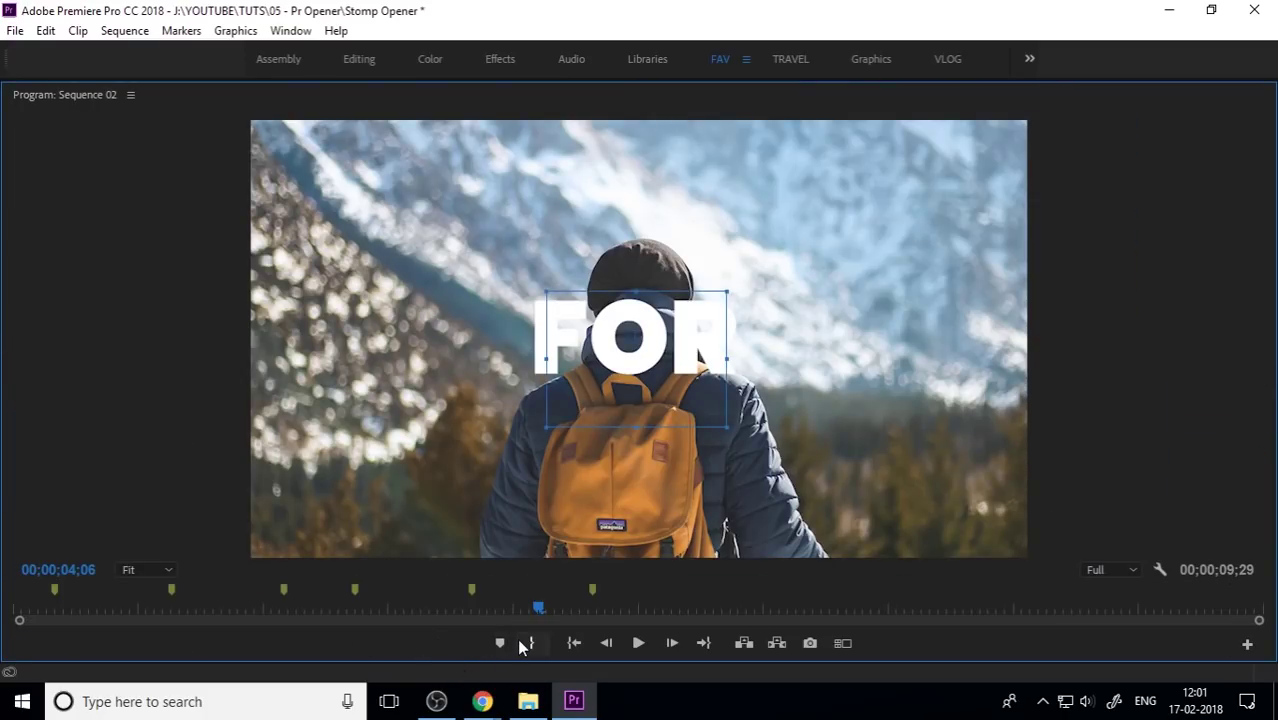
pyautogui.click(609, 646)
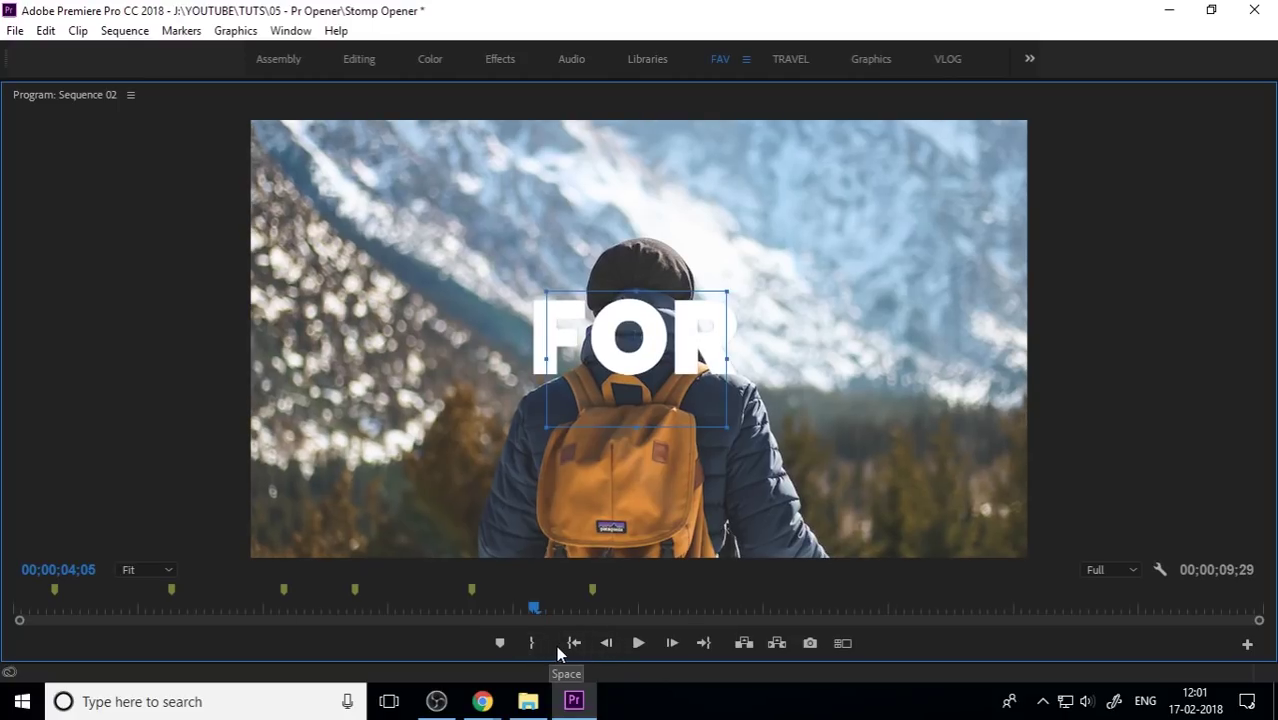
pyautogui.click(569, 645)
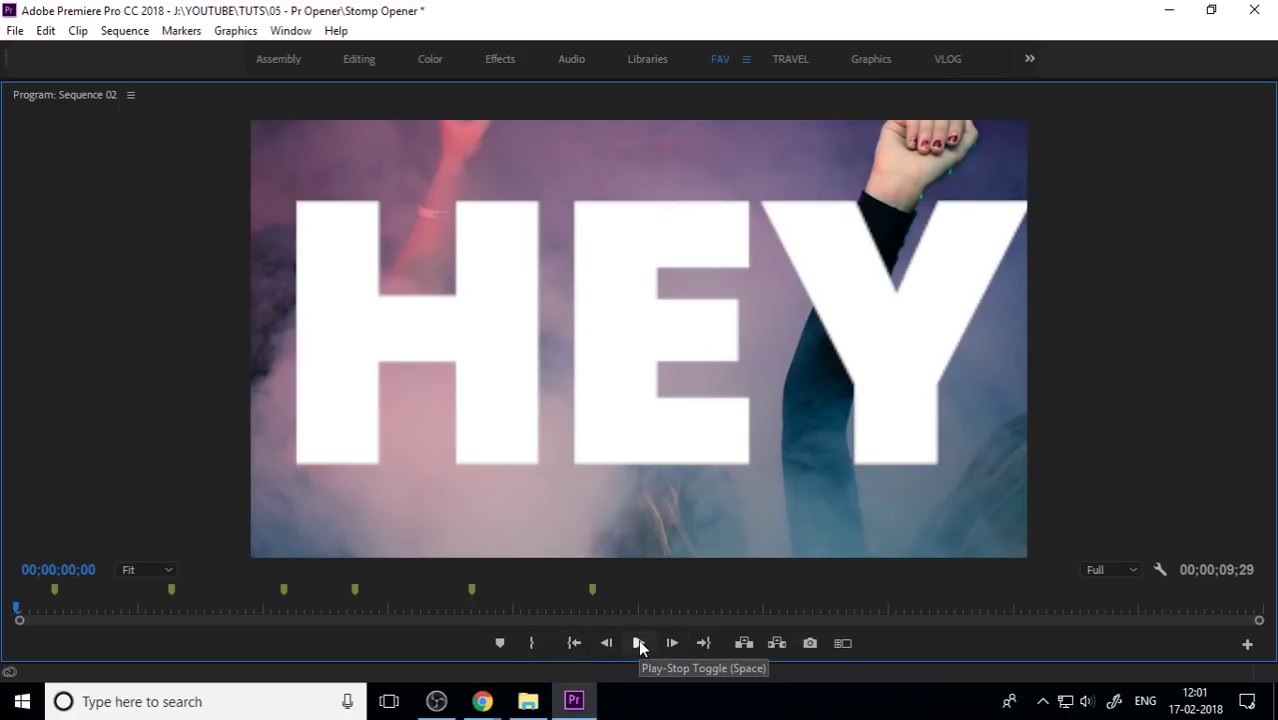
pyautogui.click(639, 641)
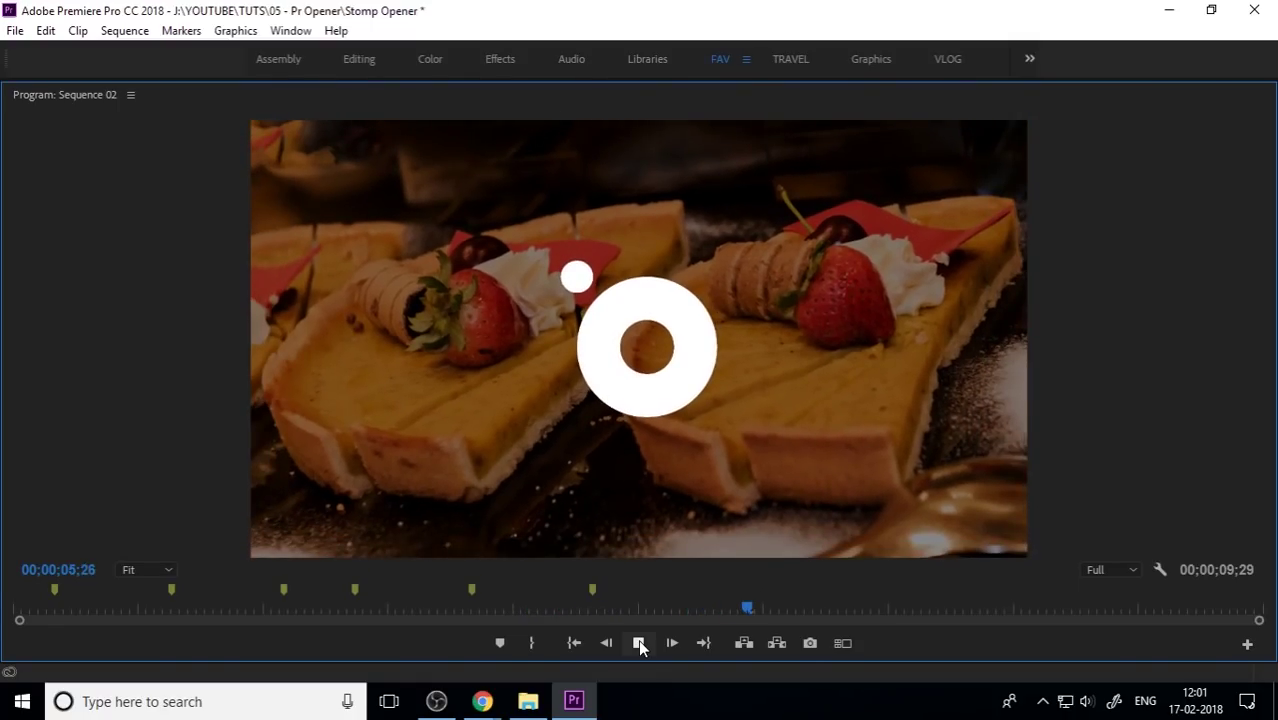
pyautogui.click(640, 645)
pyautogui.moveTo(771, 613); pyautogui.dragTo(18, 620)
pyautogui.click(640, 644)
pyautogui.click(640, 644)
pyautogui.press('`')
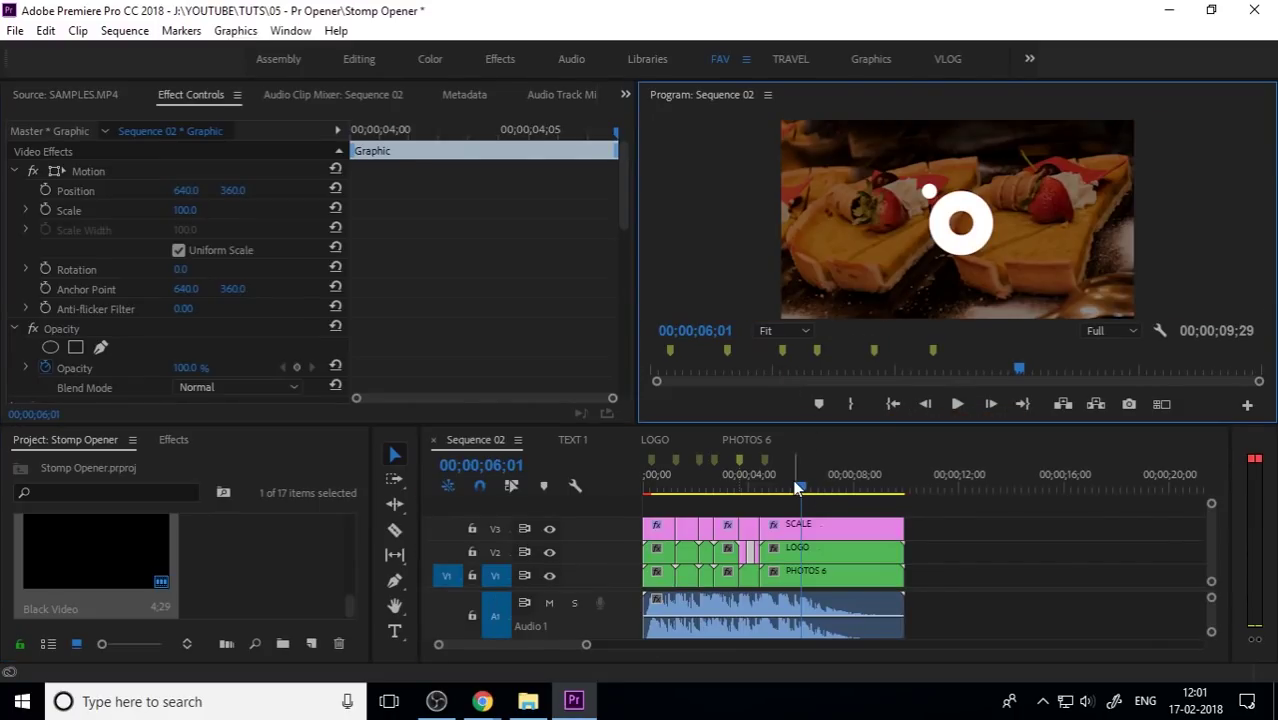
pyautogui.press('Home')
pyautogui.press('space')
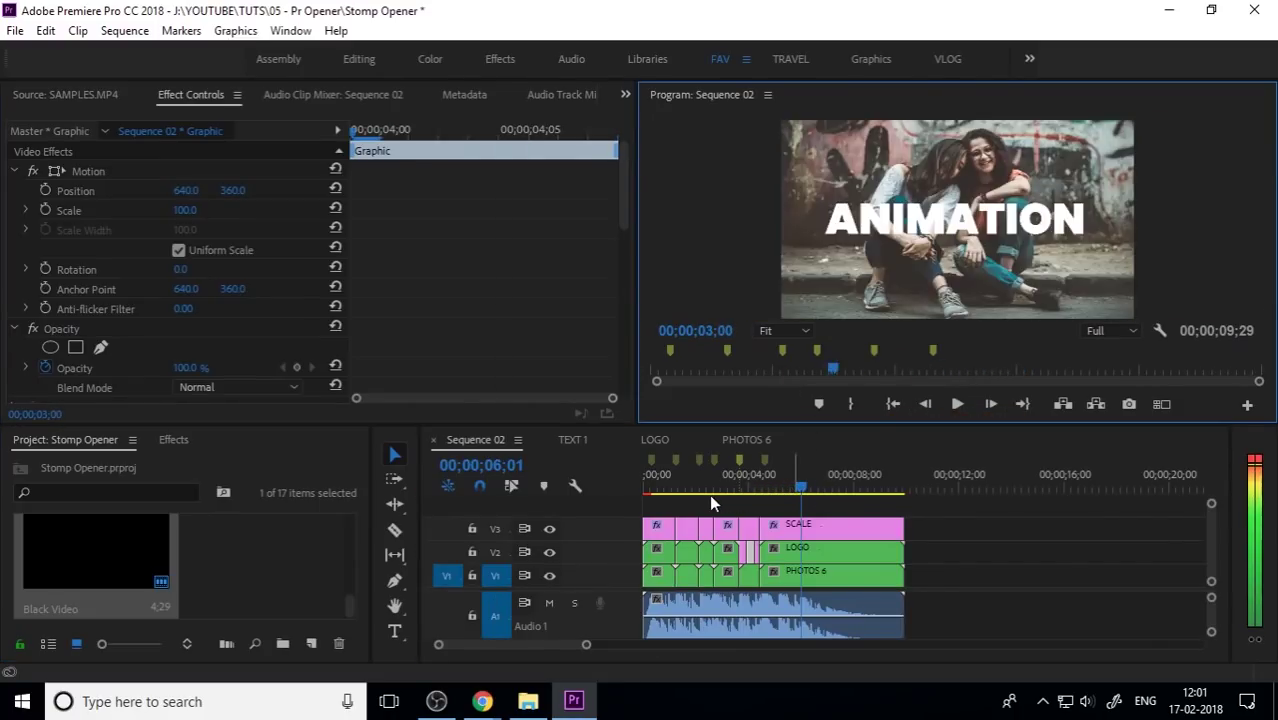
pyautogui.click(642, 505)
# Apply the Distort > Lens Distortion effect to the first SCALE clip on V3.
pyautogui.press('=')
pyautogui.press('=')
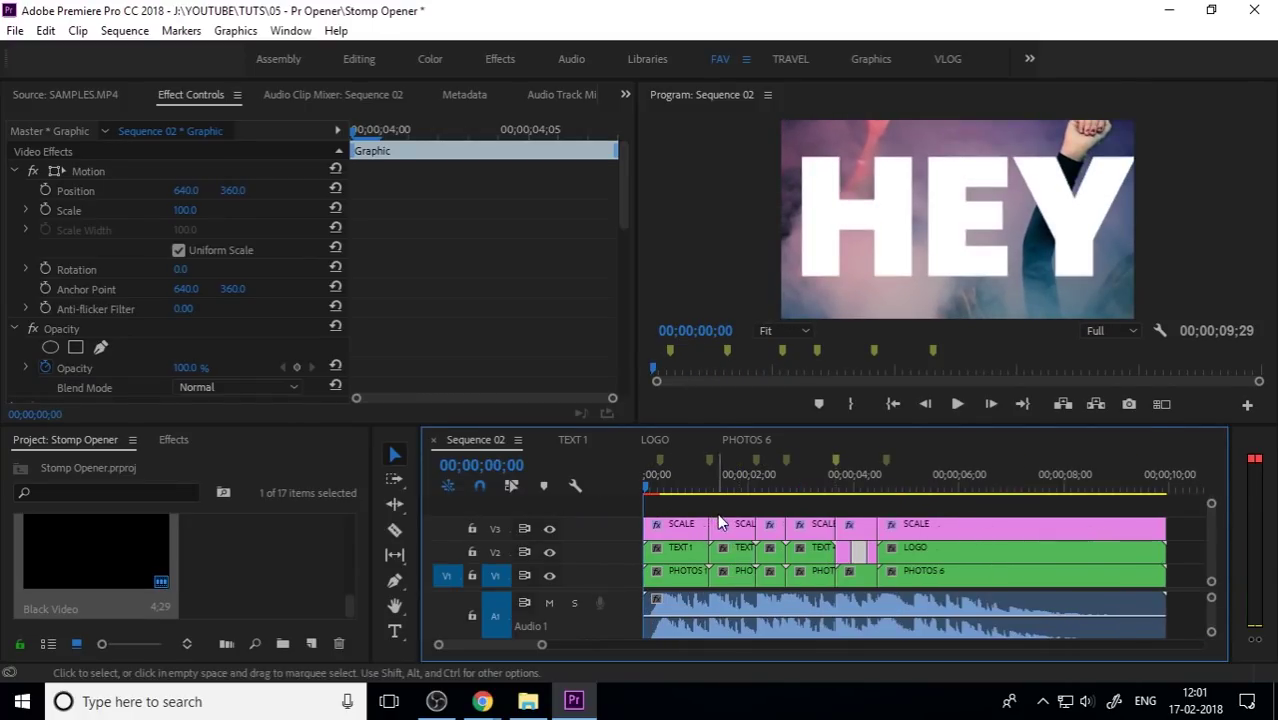
pyautogui.click(717, 522)
pyautogui.click(170, 439)
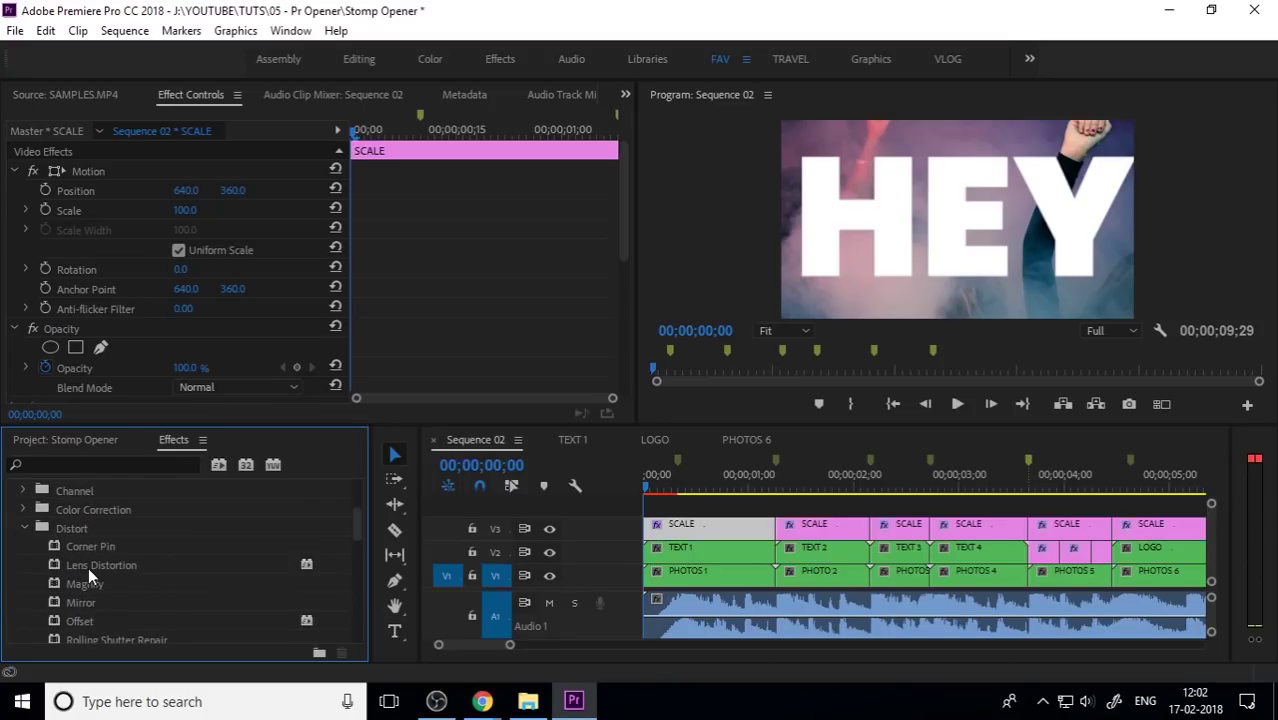
pyautogui.click(88, 567)
pyautogui.moveTo(104, 564); pyautogui.dragTo(724, 531)
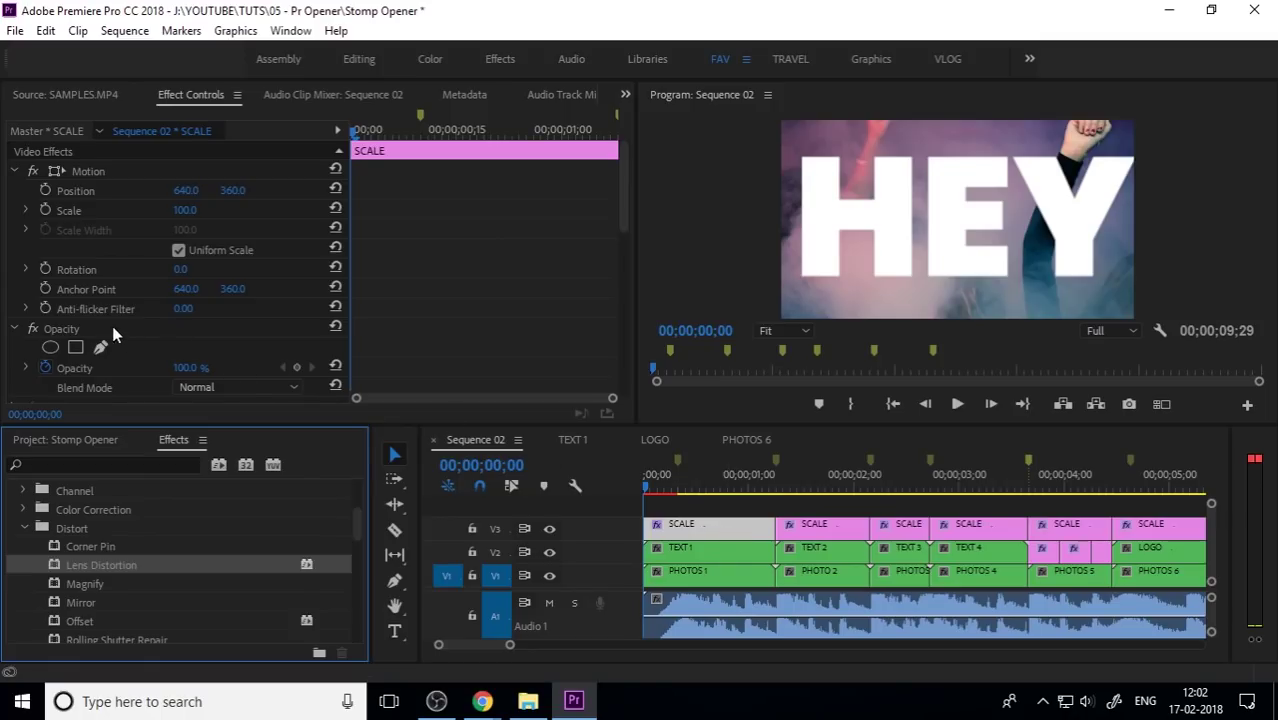
# Collapse Opacity, Motion and Transform in Effect Controls to reveal Lens Distortion.
pyautogui.scroll(-1, 157, 321)
pyautogui.click(14, 272)
pyautogui.scroll(1, 24, 190)
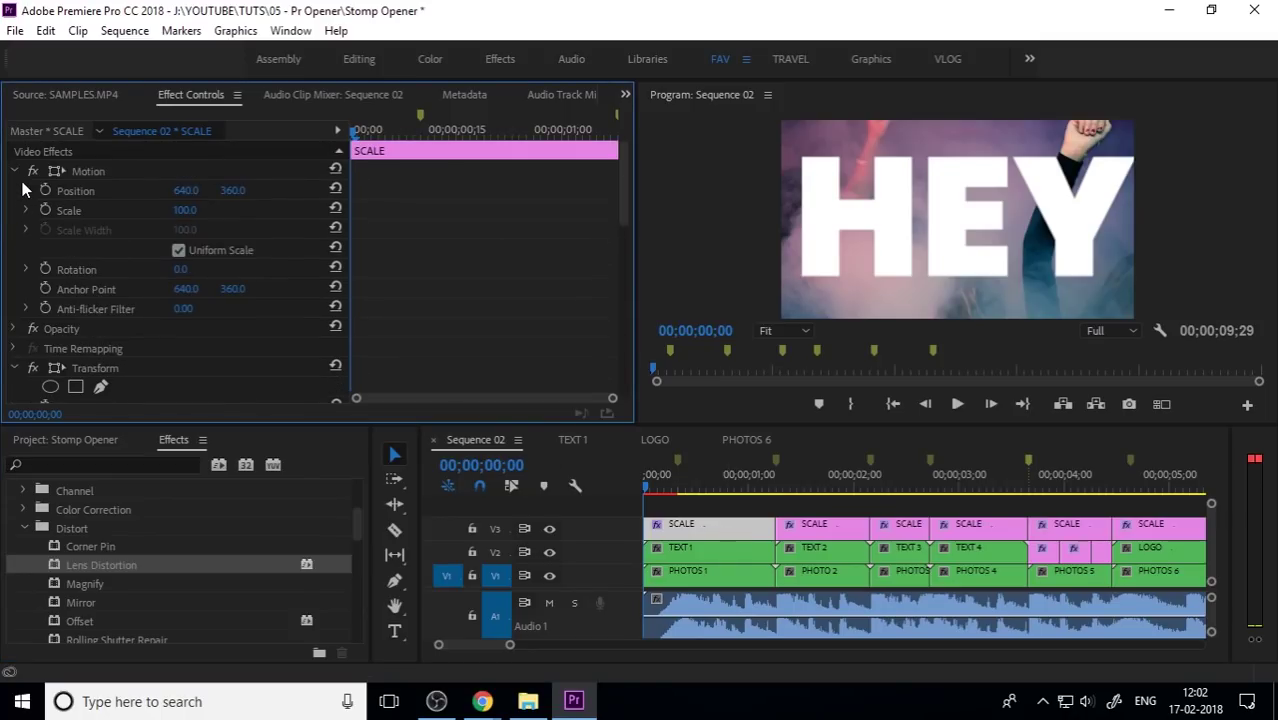
pyautogui.click(12, 173)
pyautogui.click(14, 231)
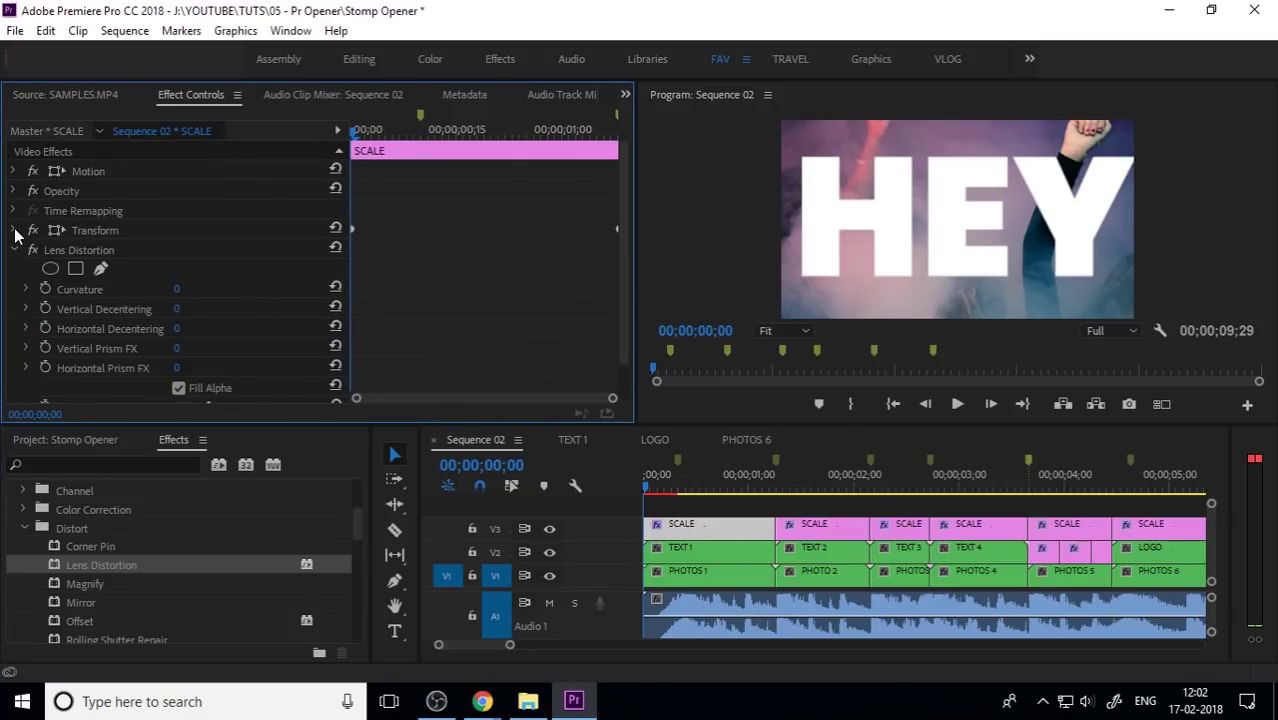
# Keyframe Lens Distortion Curvature from -74 at frame 0 to 0 at frame 12.
pyautogui.press('space')
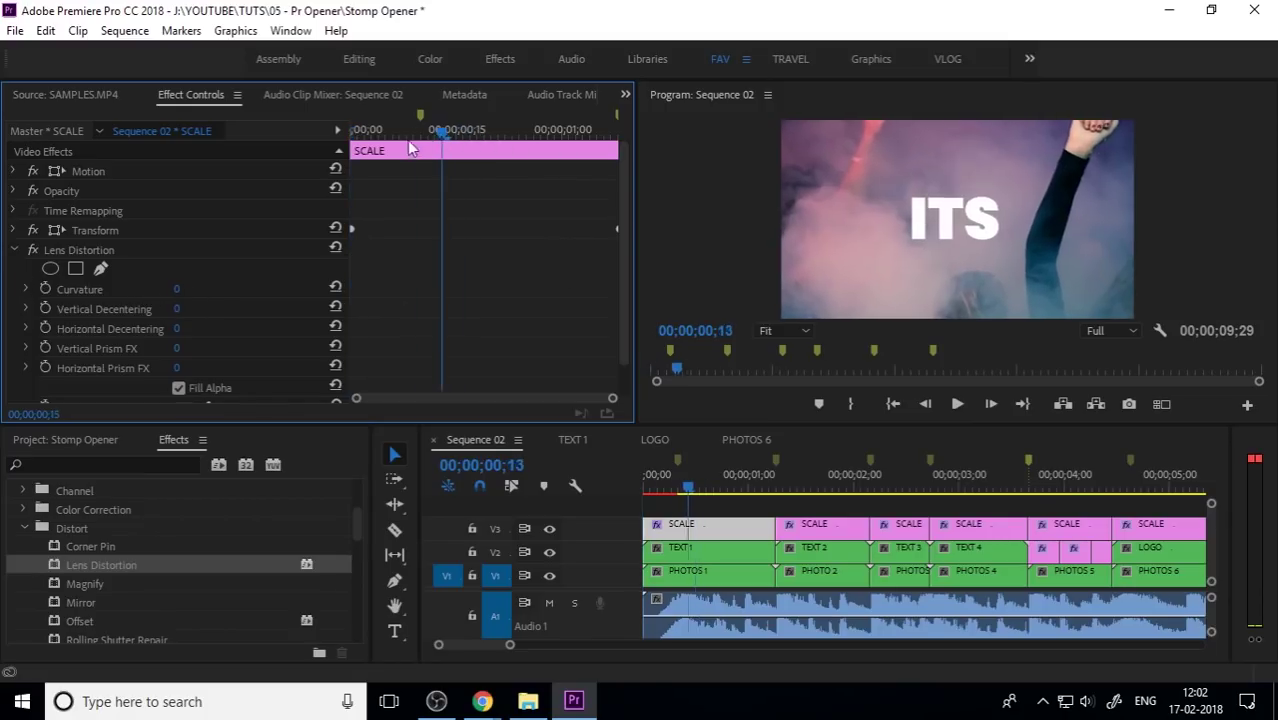
pyautogui.press('space')
pyautogui.moveTo(176, 288); pyautogui.dragTo(102, 288)
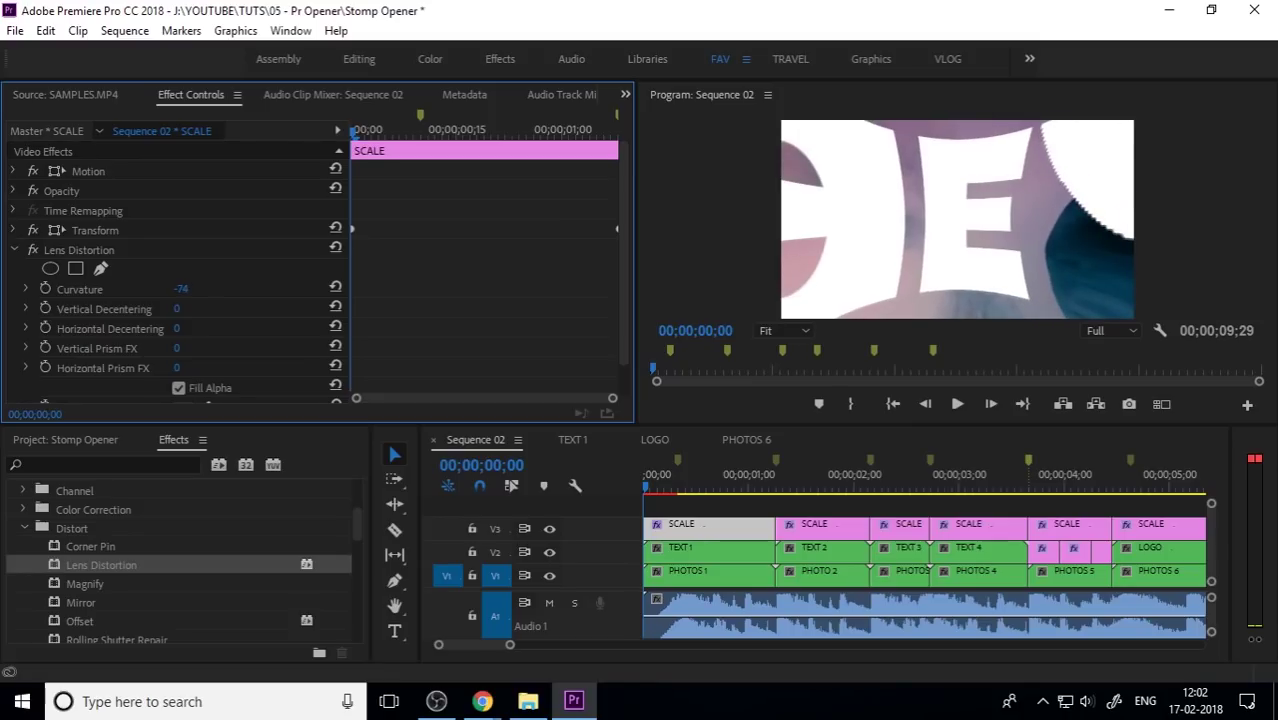
pyautogui.click(45, 288)
pyautogui.moveTo(398, 130); pyautogui.dragTo(434, 130)
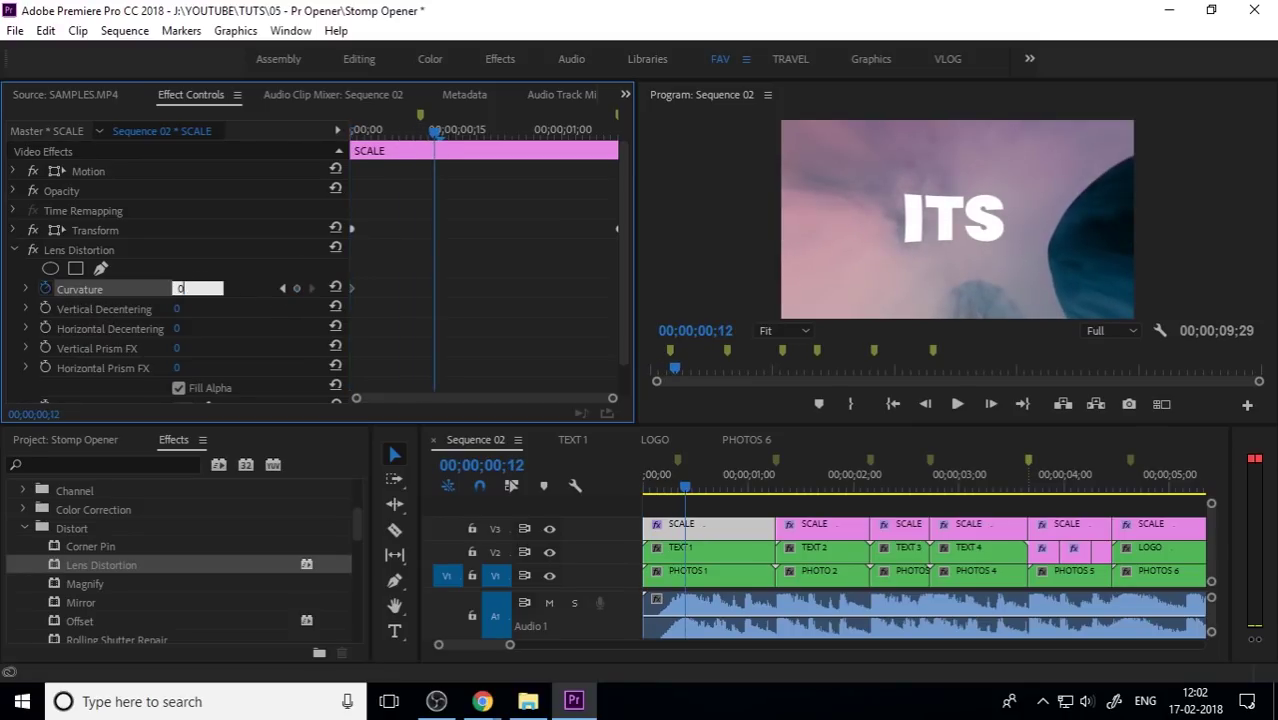
pyautogui.click(431, 293)
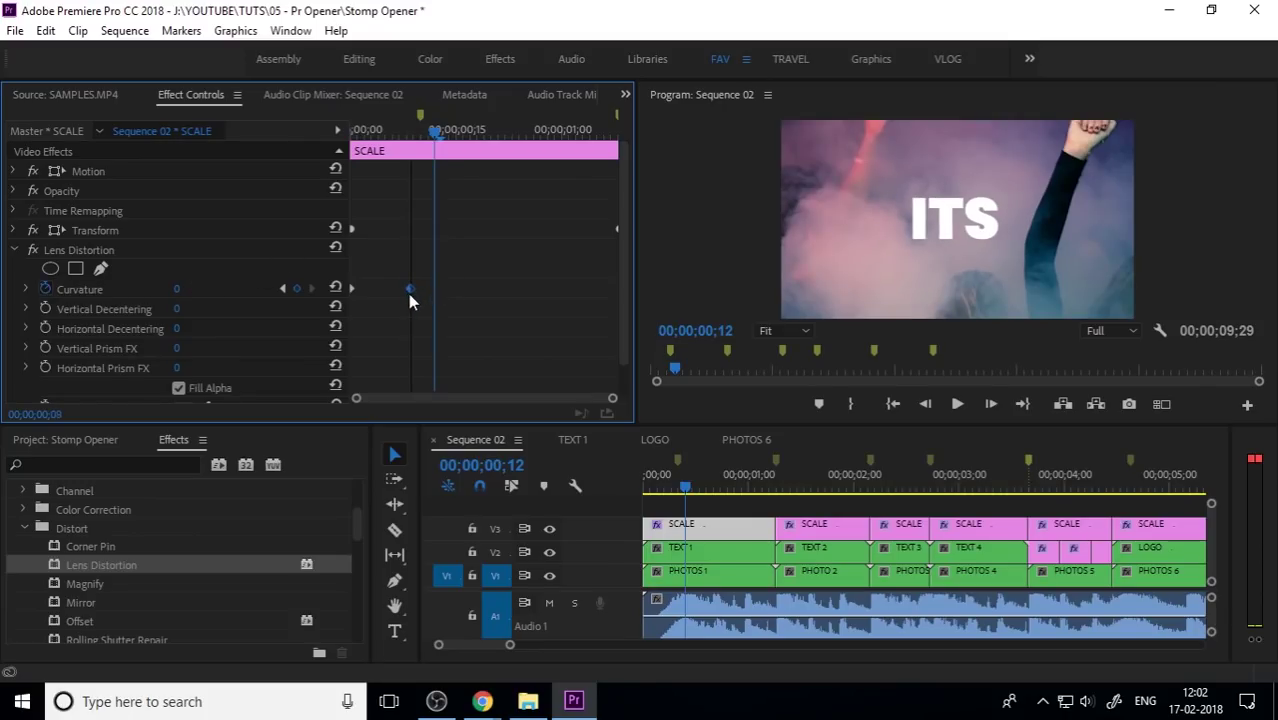
# Make the Curvature keyframe Bezier and reshape its speed curve for an eased return.
pyautogui.moveTo(413, 137); pyautogui.dragTo(352, 128)
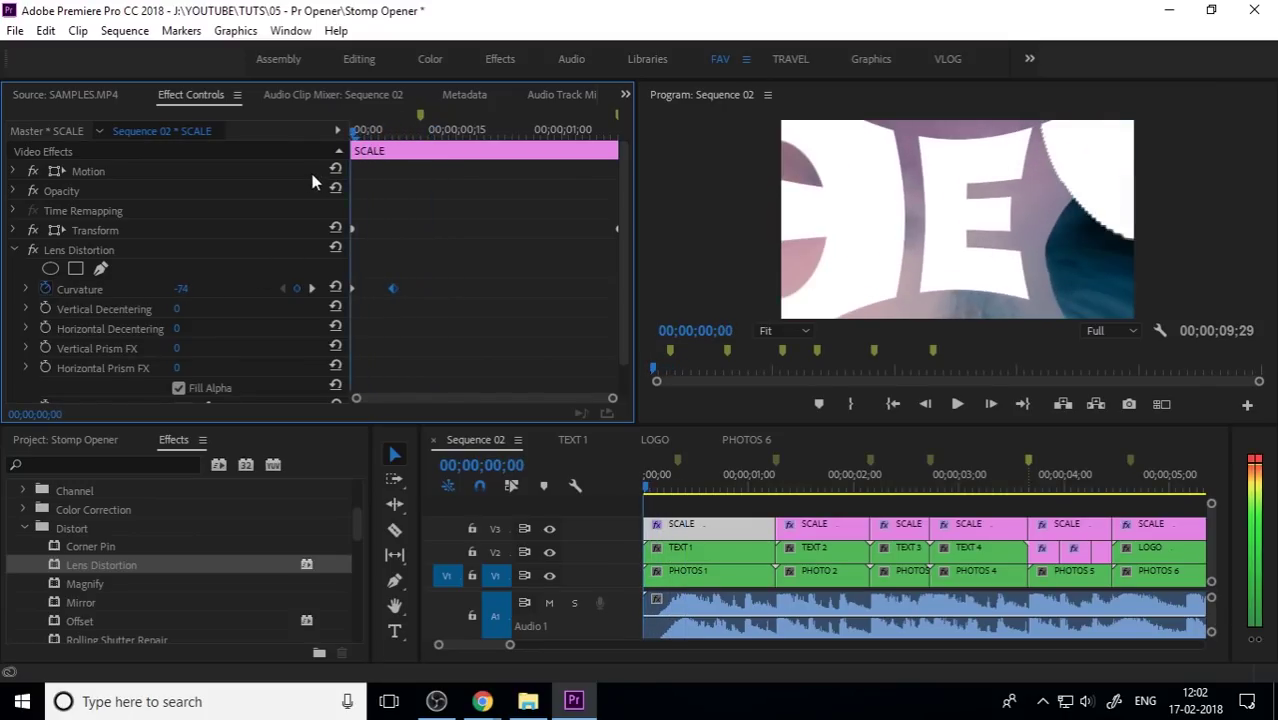
pyautogui.rightClick(392, 291)
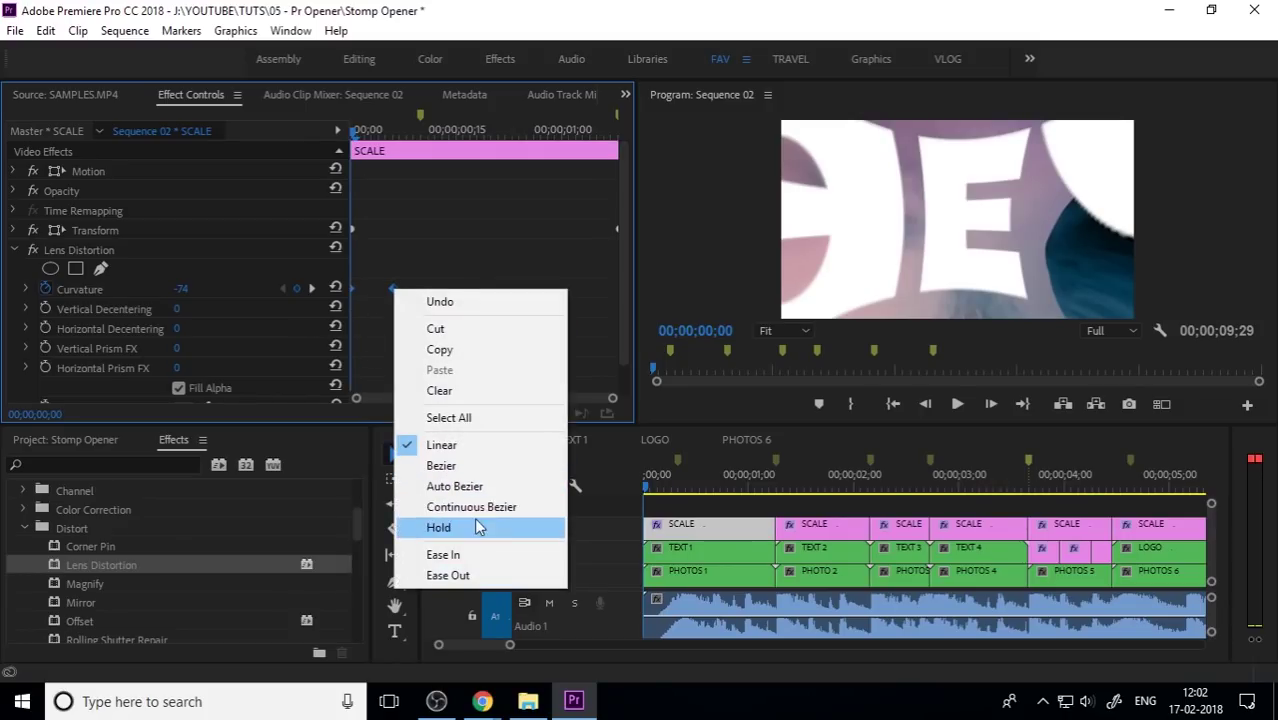
pyautogui.click(442, 466)
pyautogui.click(25, 290)
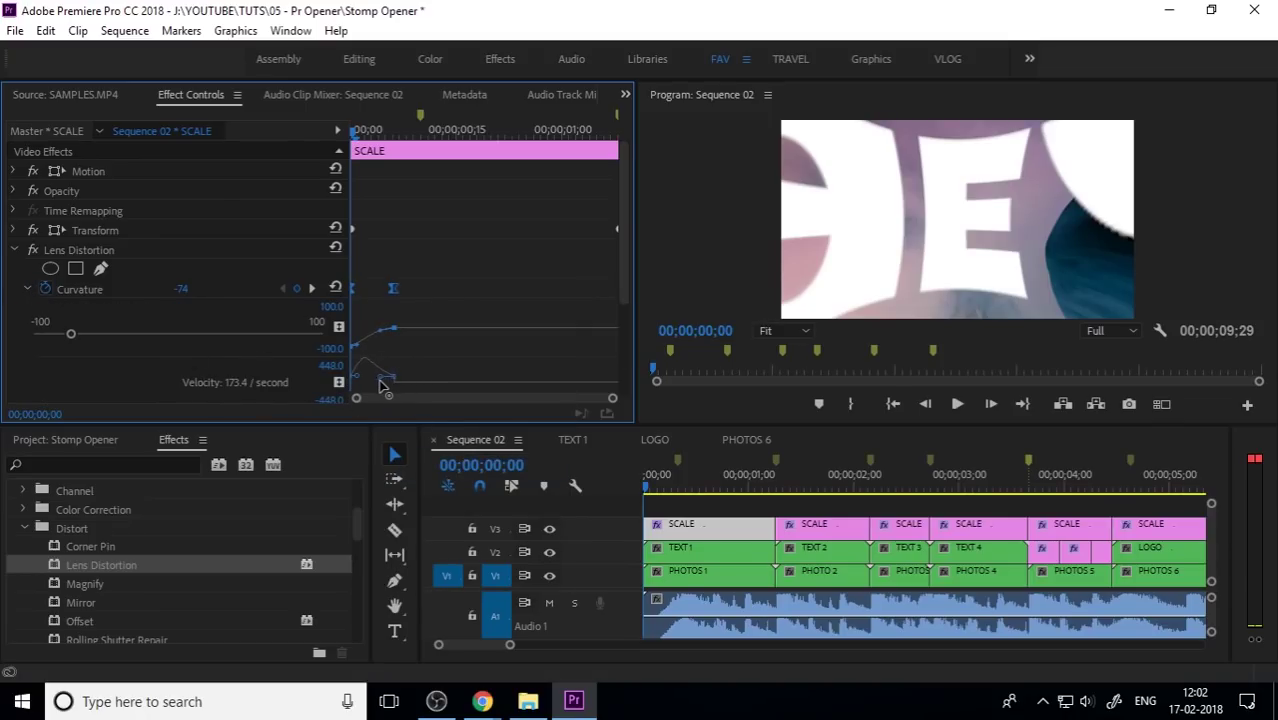
pyautogui.moveTo(380, 386); pyautogui.dragTo(382, 383)
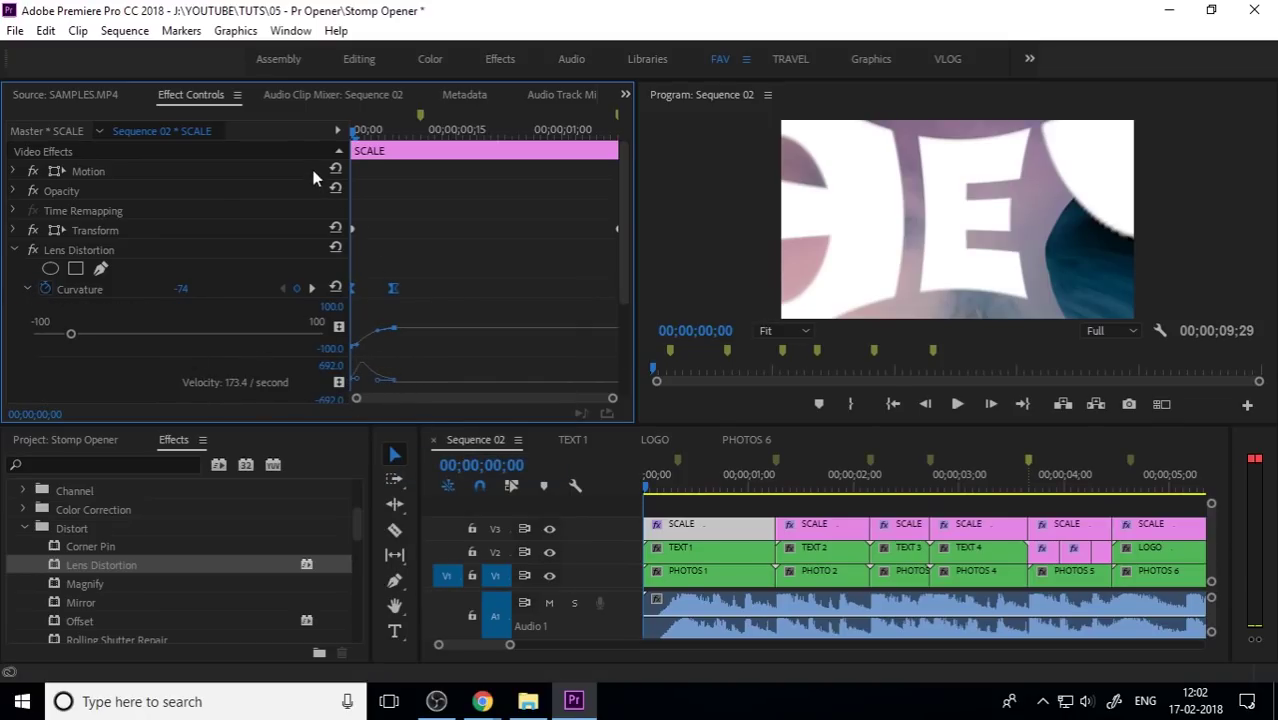
pyautogui.click(28, 289)
pyautogui.click(26, 277)
pyautogui.scroll(-3, 300, 250)
pyautogui.moveTo(393, 203); pyautogui.dragTo(610, 229)
pyautogui.press('space')
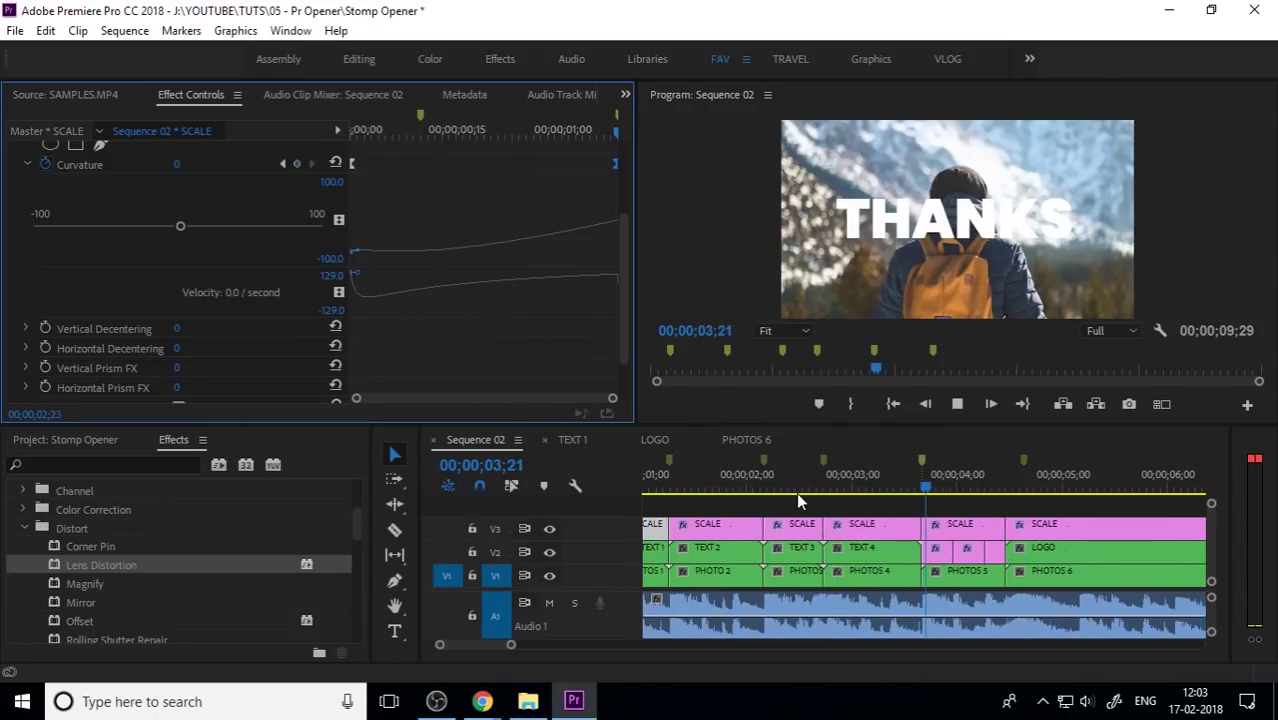
pyautogui.press('space')
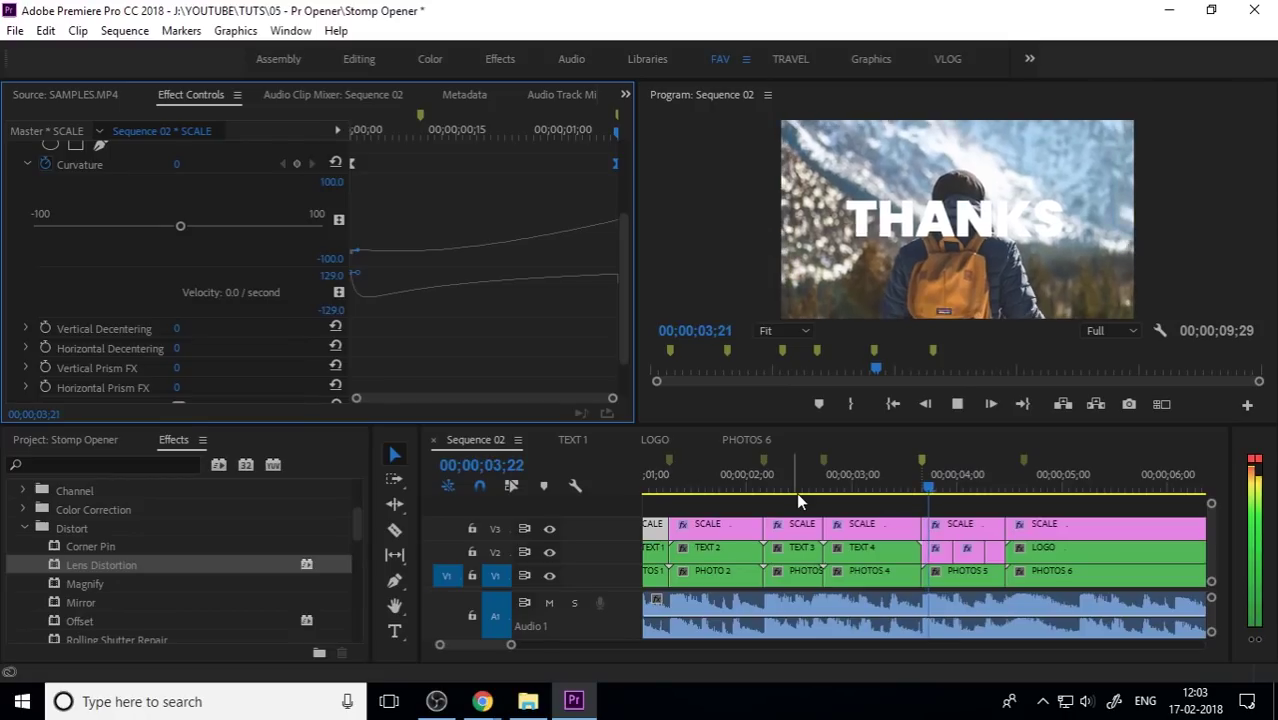